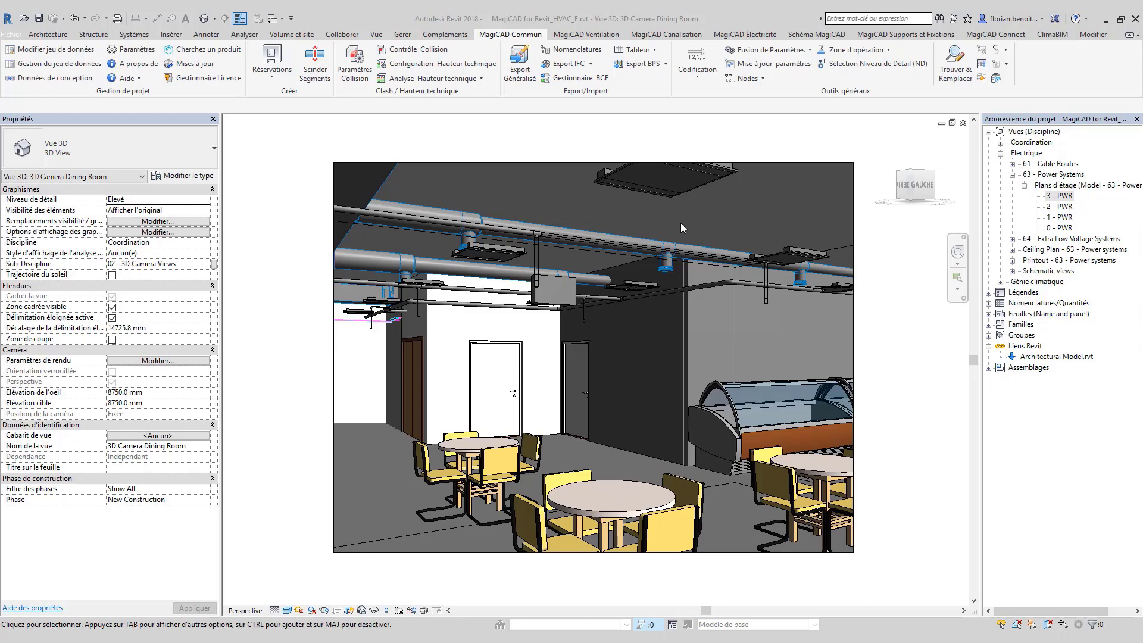
Check MagiCAD's About information and the project's dataset connection status, closing each dialog
left_click(132, 63)
left_click(605, 376)
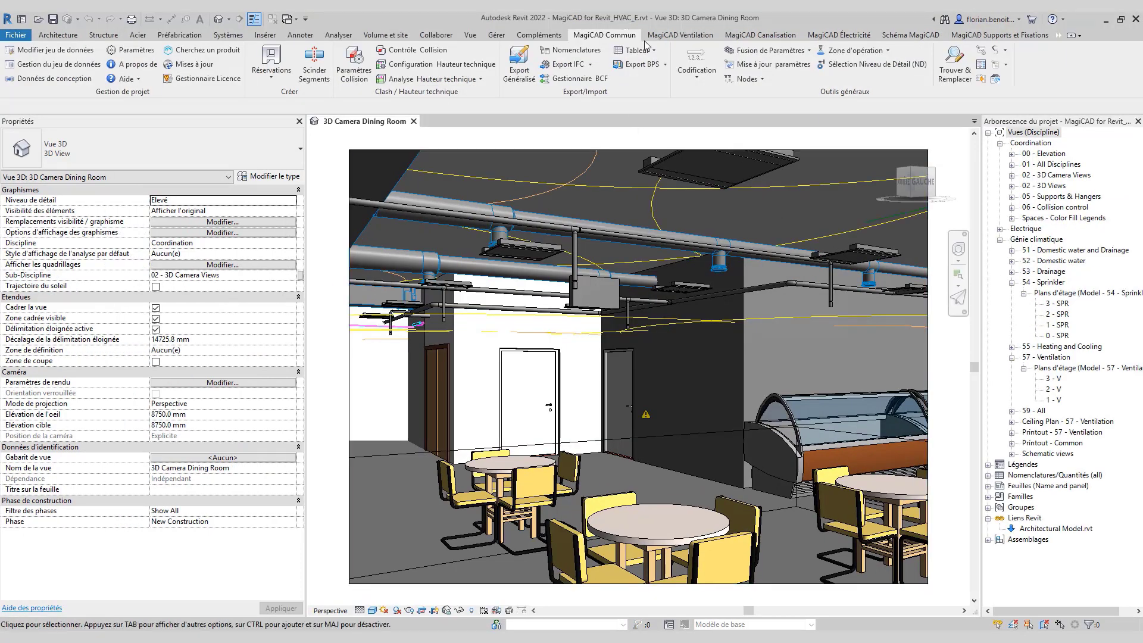
left_click(1060, 316)
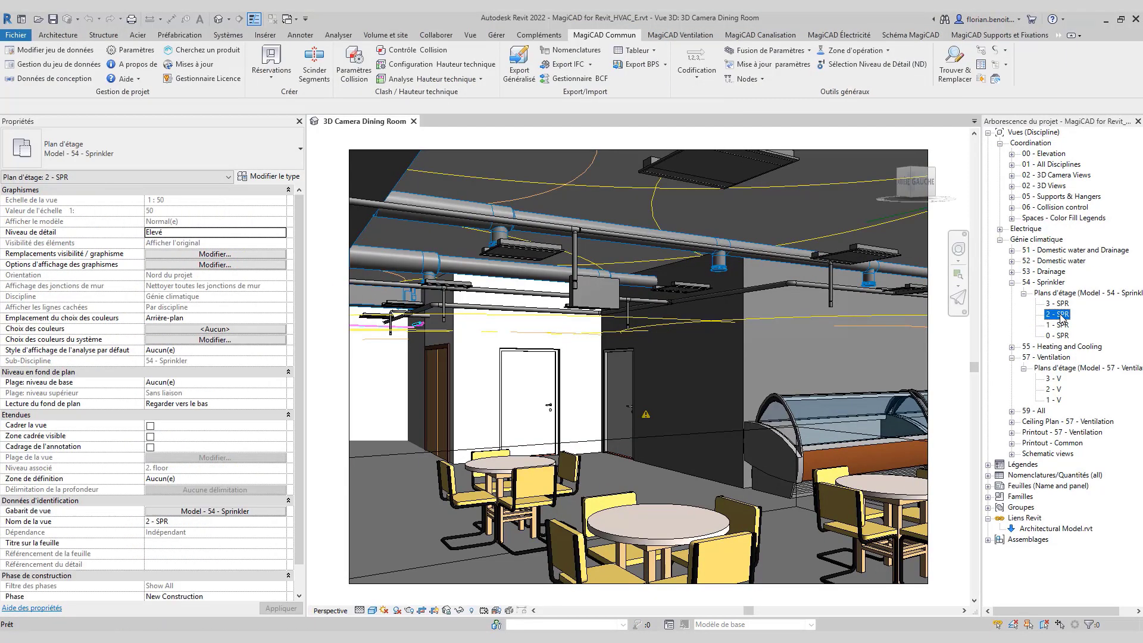
left_click(57, 63)
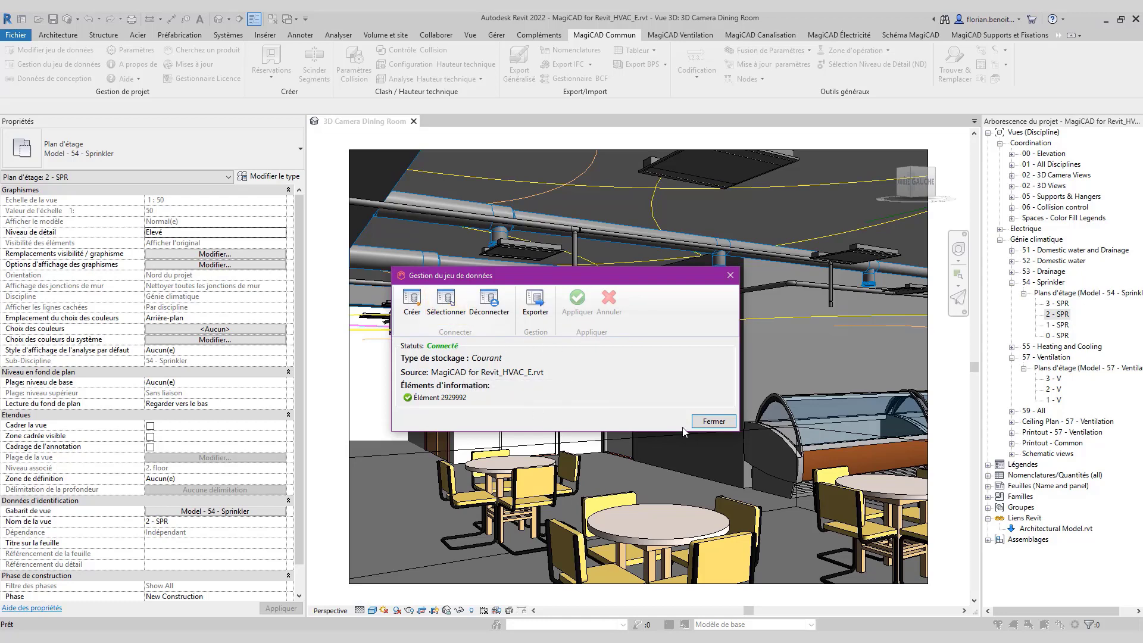
left_click(714, 421)
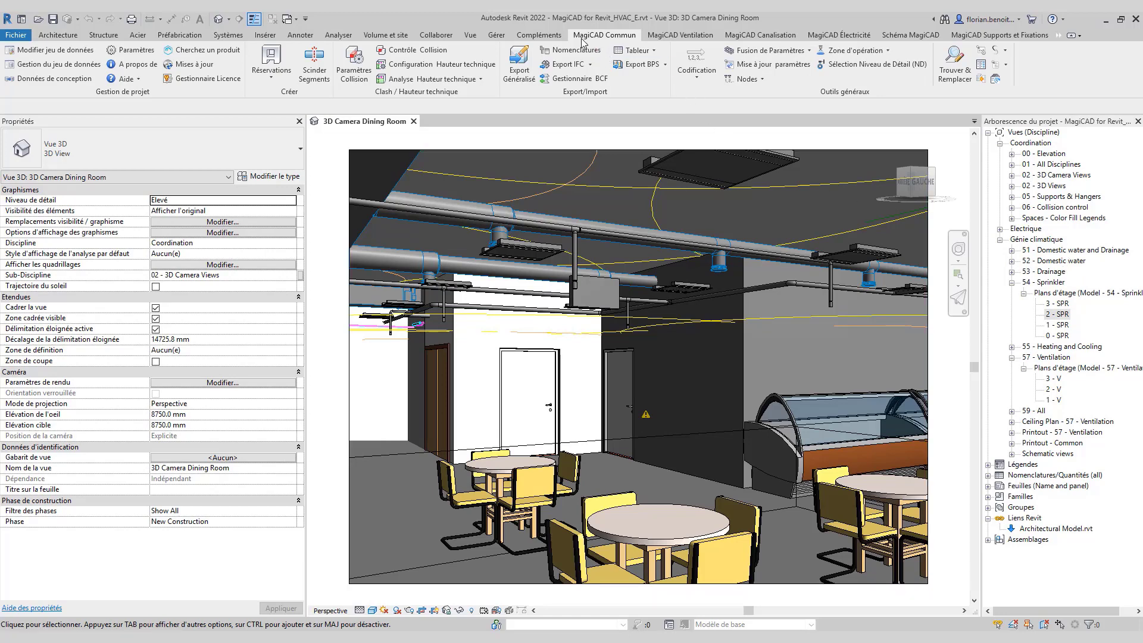
View the MagiCAD legend tool's options and close them without generating a legend
left_click(983, 67)
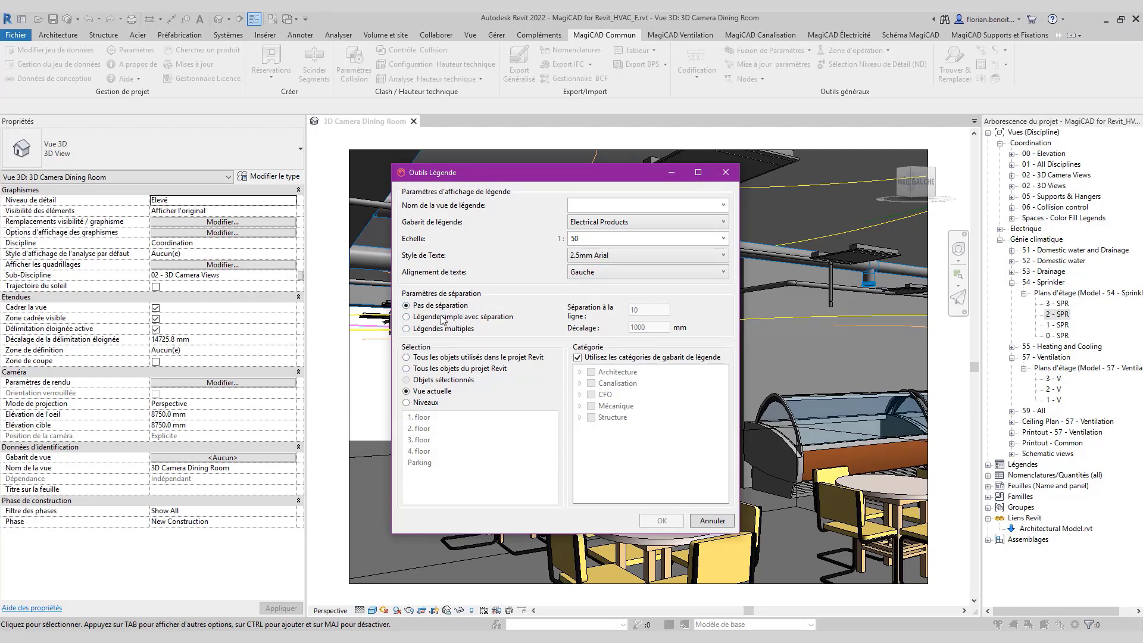
left_click(725, 171)
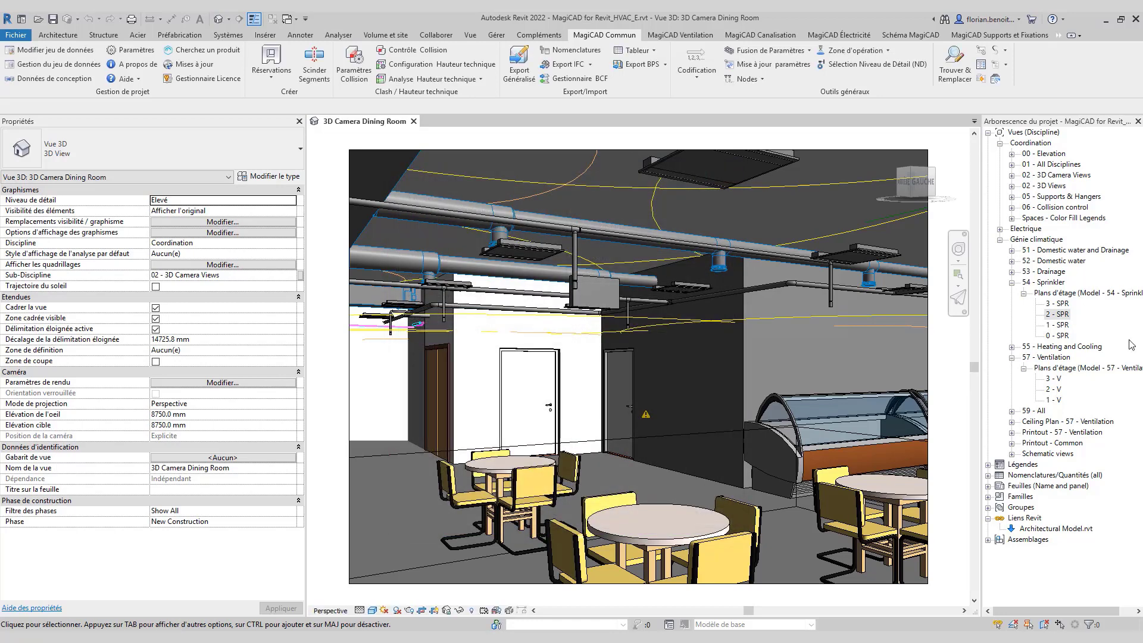
Open the electrical floor plan 2 - PWR under 63 - Power Systems and close the 3D Camera Dining Room view
left_click(1000, 229)
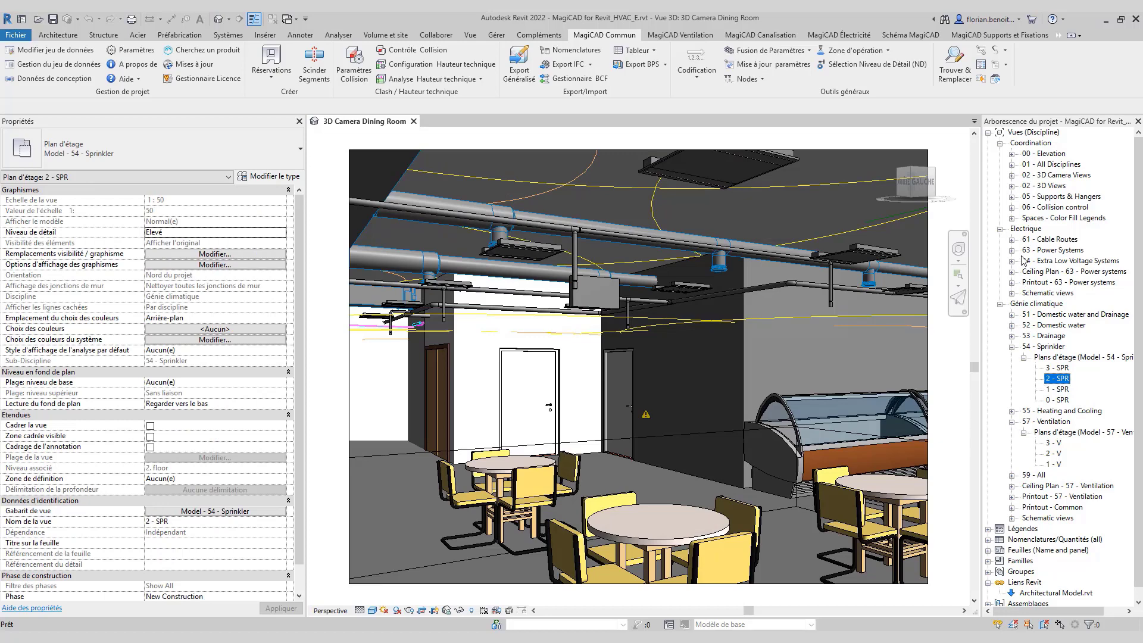
left_click(1011, 250)
left_click(1023, 260)
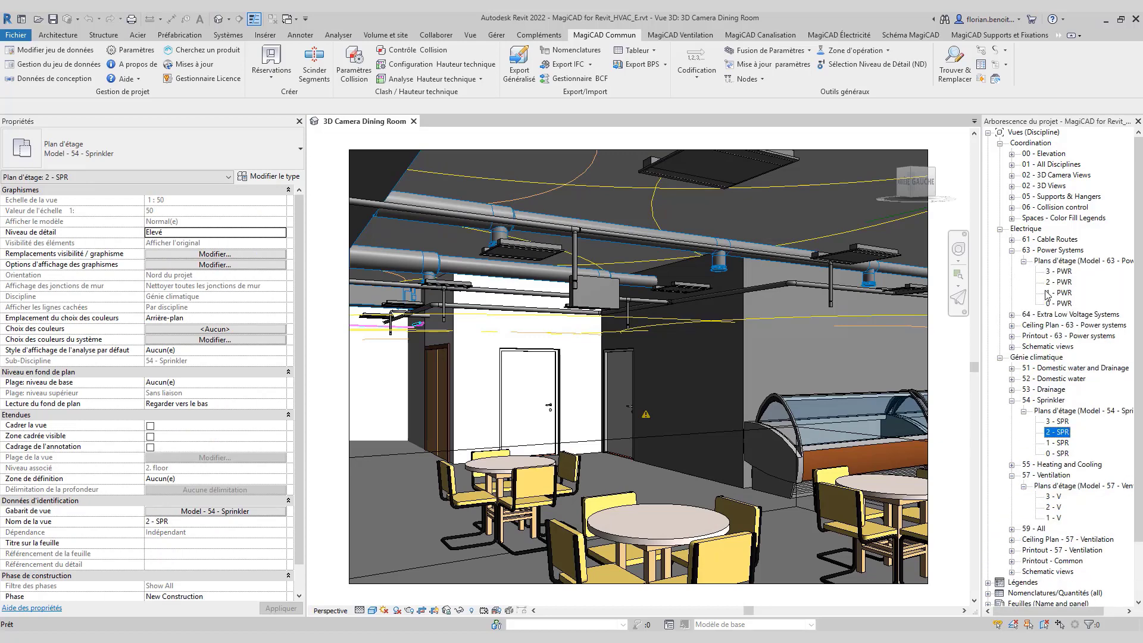
left_click(1059, 282)
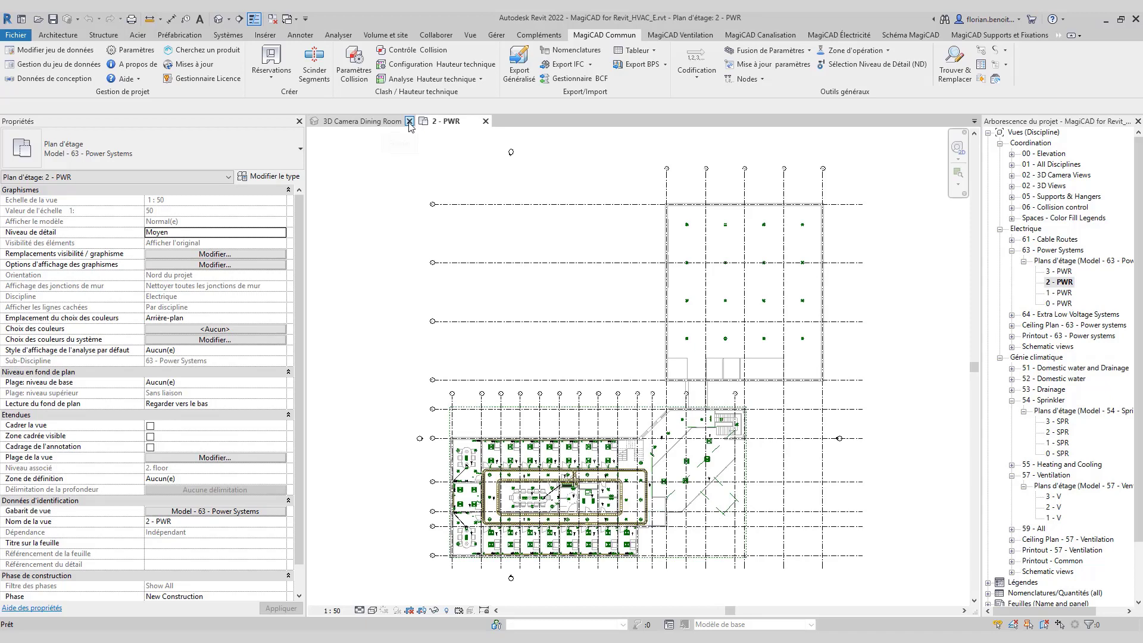
left_click(413, 121)
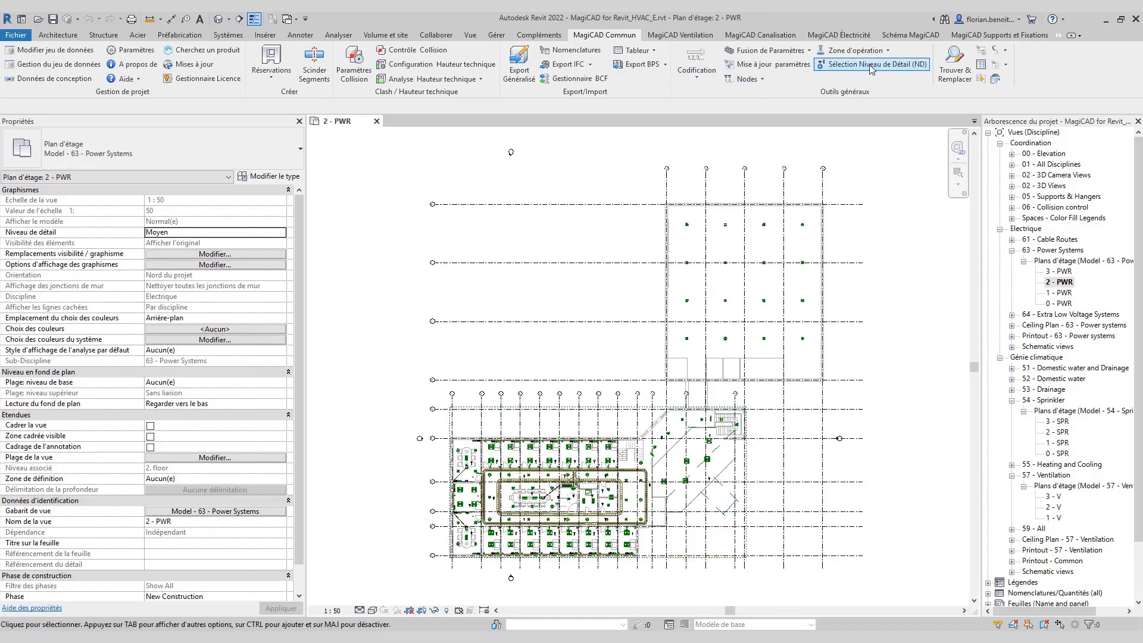
Generate an unseparated "Electrical objects in the project" legend from all Revit project objects with the Electrical Products template, replacing the view's existing data
left_click(982, 66)
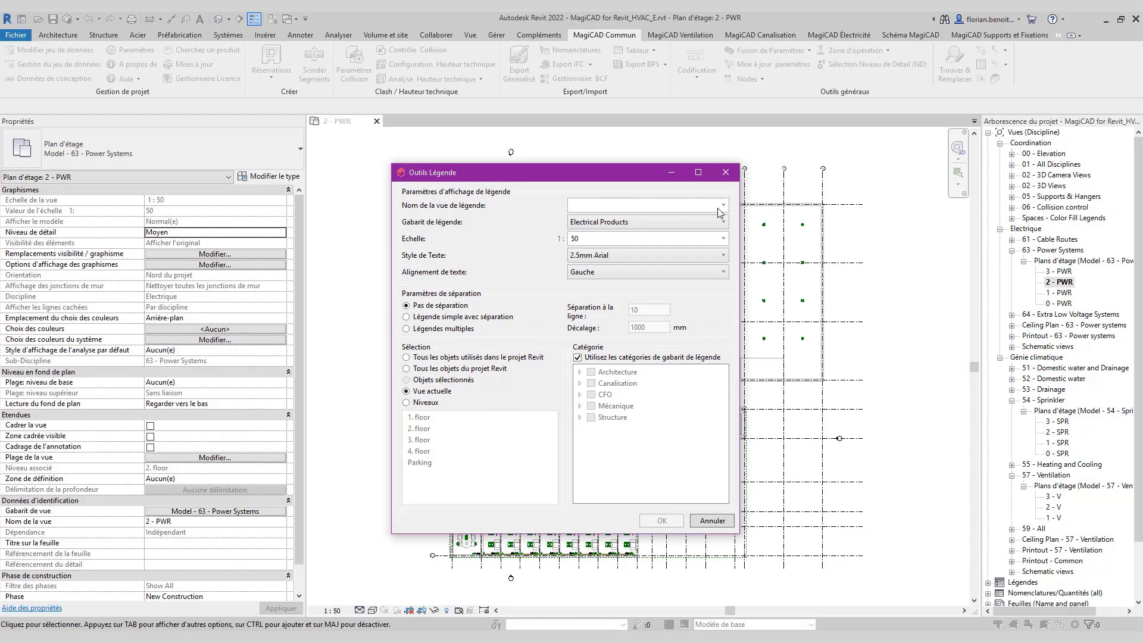
left_click(723, 205)
left_click(718, 221)
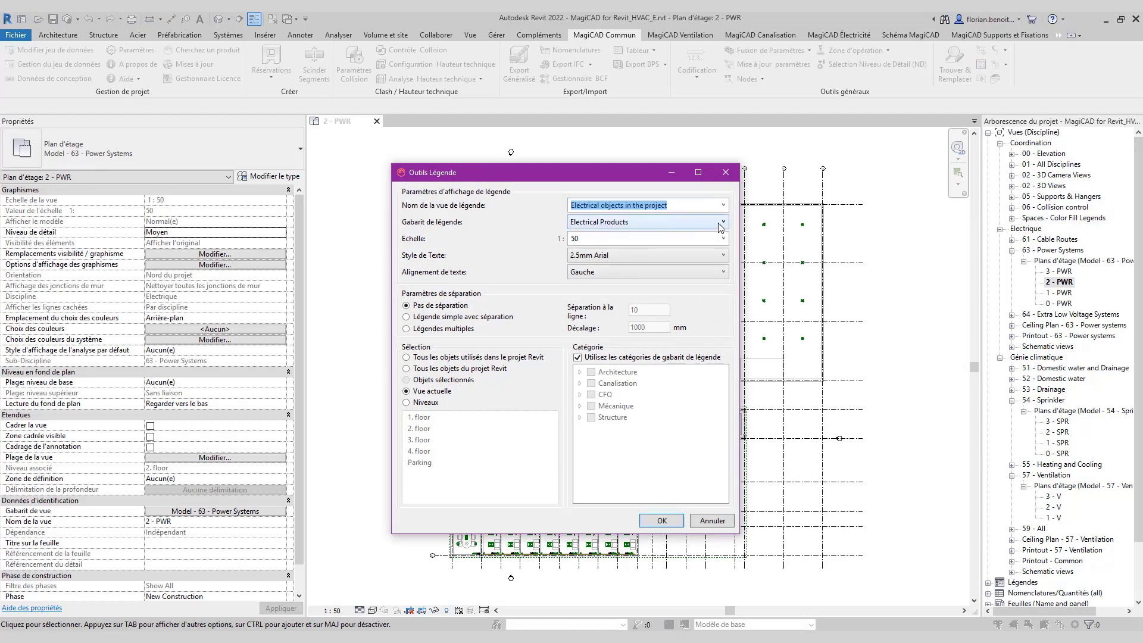
left_click(719, 224)
left_click(719, 224)
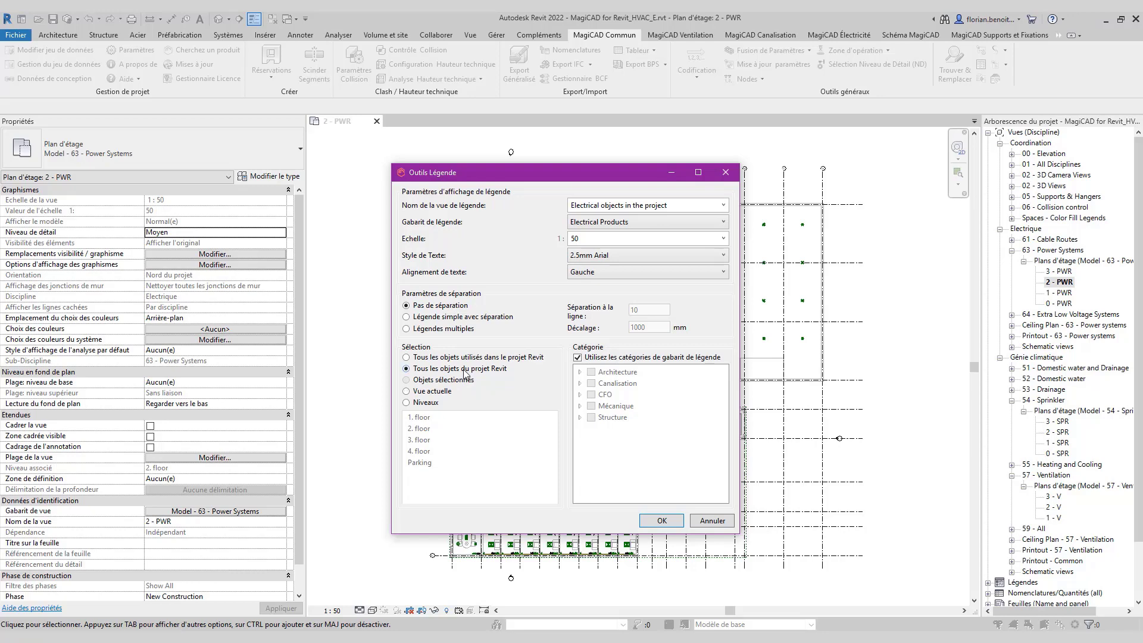
left_click(659, 521)
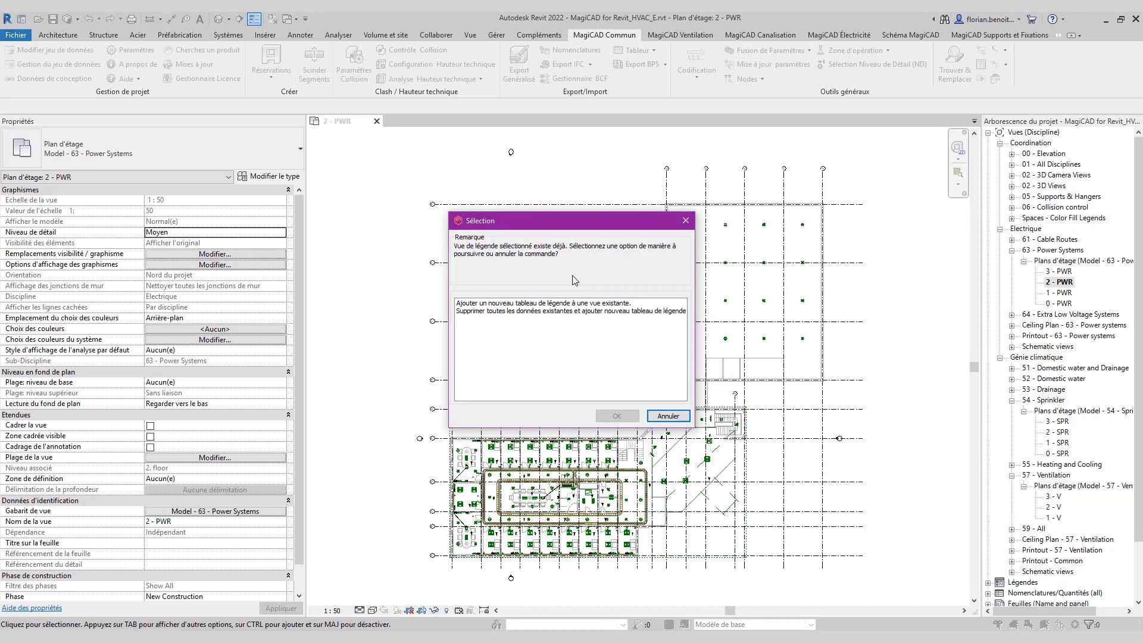
left_click(516, 310)
left_click(617, 417)
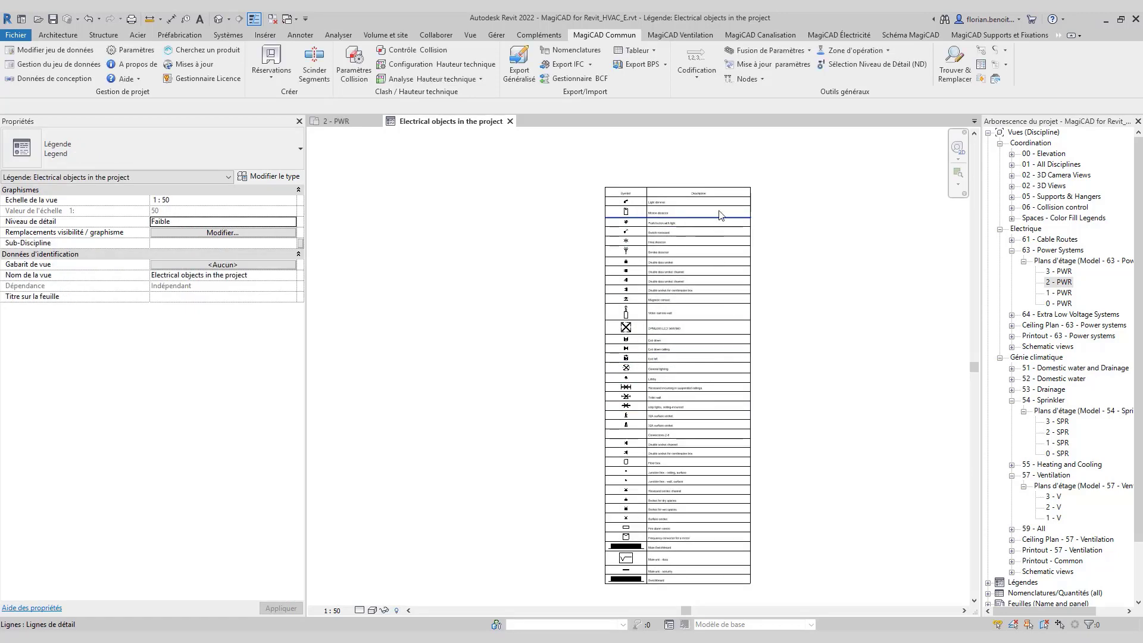
scroll(720, 215, "up", 3)
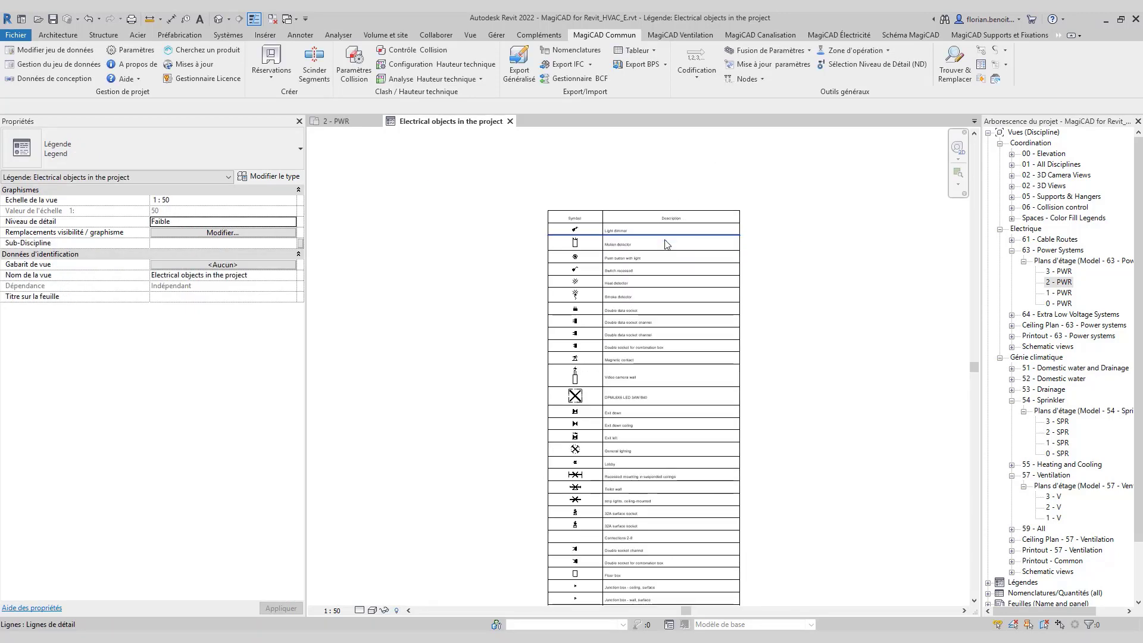
From 2 - PWR, regenerate "Electrical objects in the project" as a single legend separated at row 10 with 1000 mm offset, deleting existing data
left_click(348, 119)
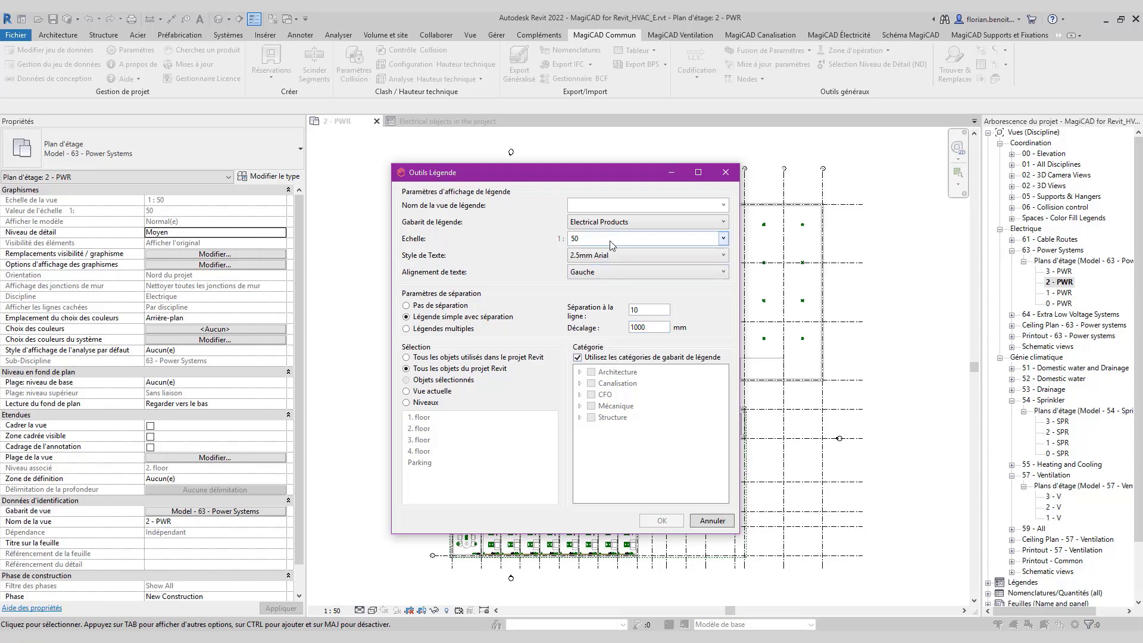
left_click(724, 207)
left_click(697, 217)
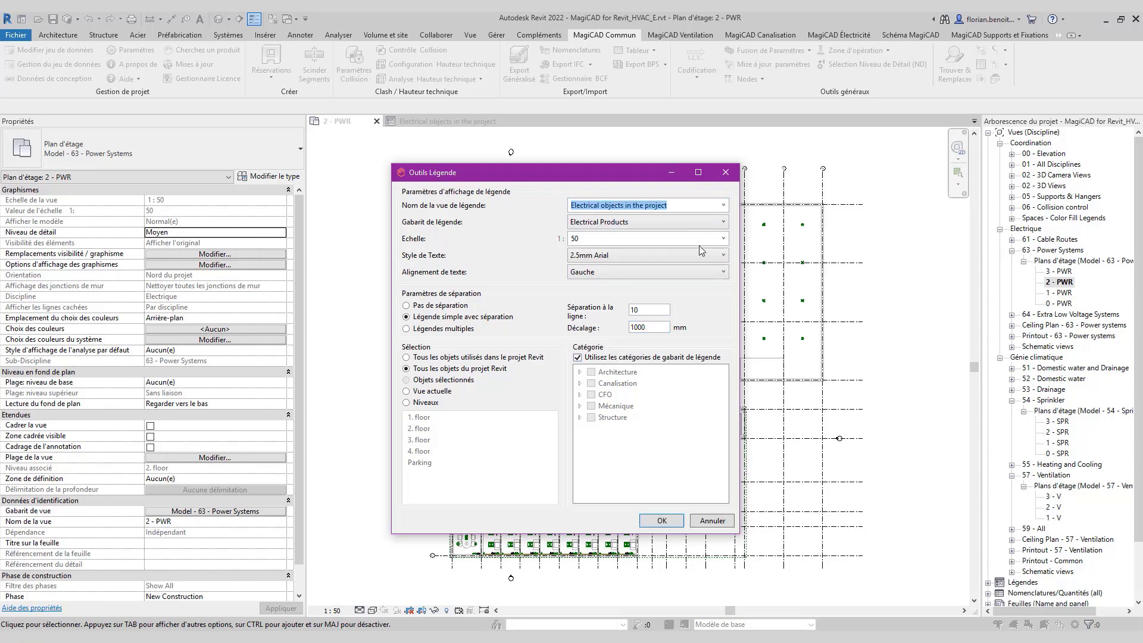
left_click(662, 520)
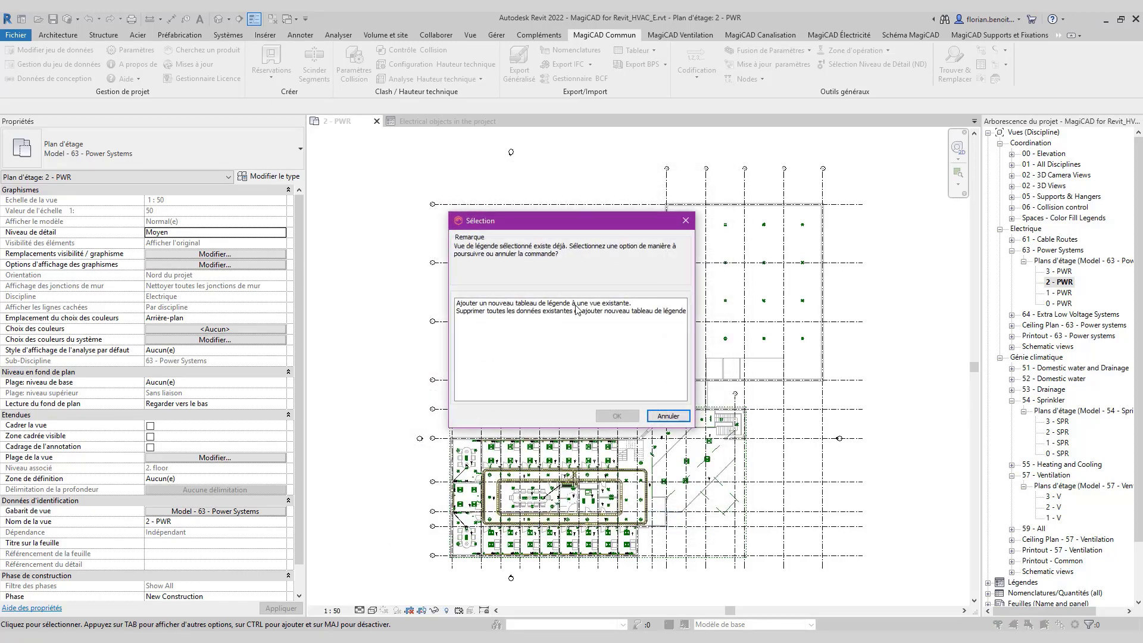
left_click(557, 307)
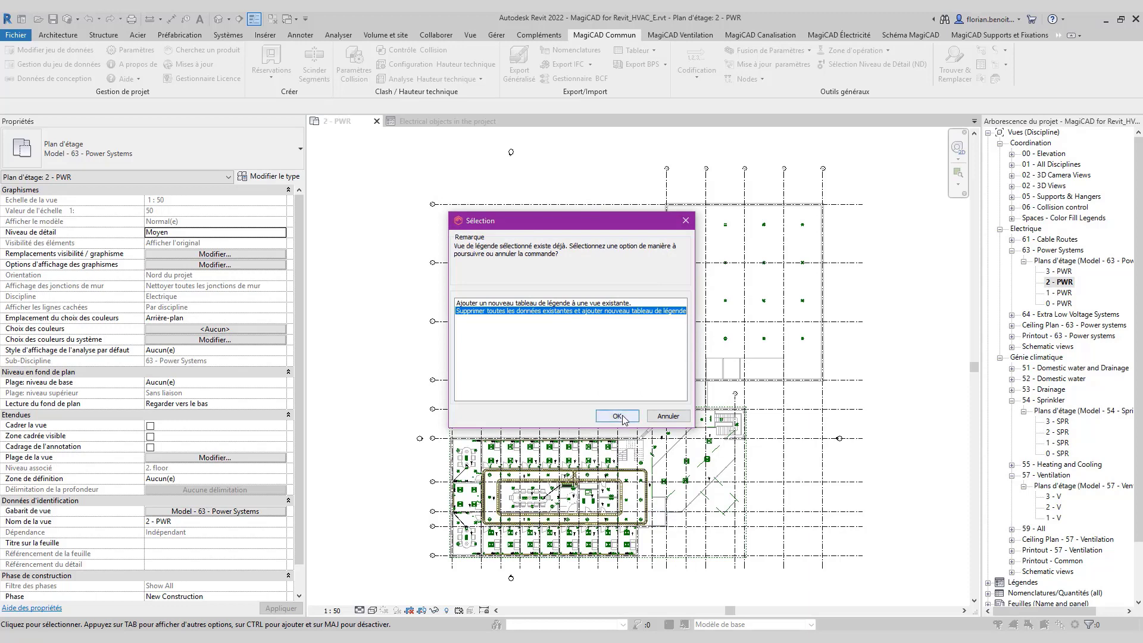
left_click(630, 418)
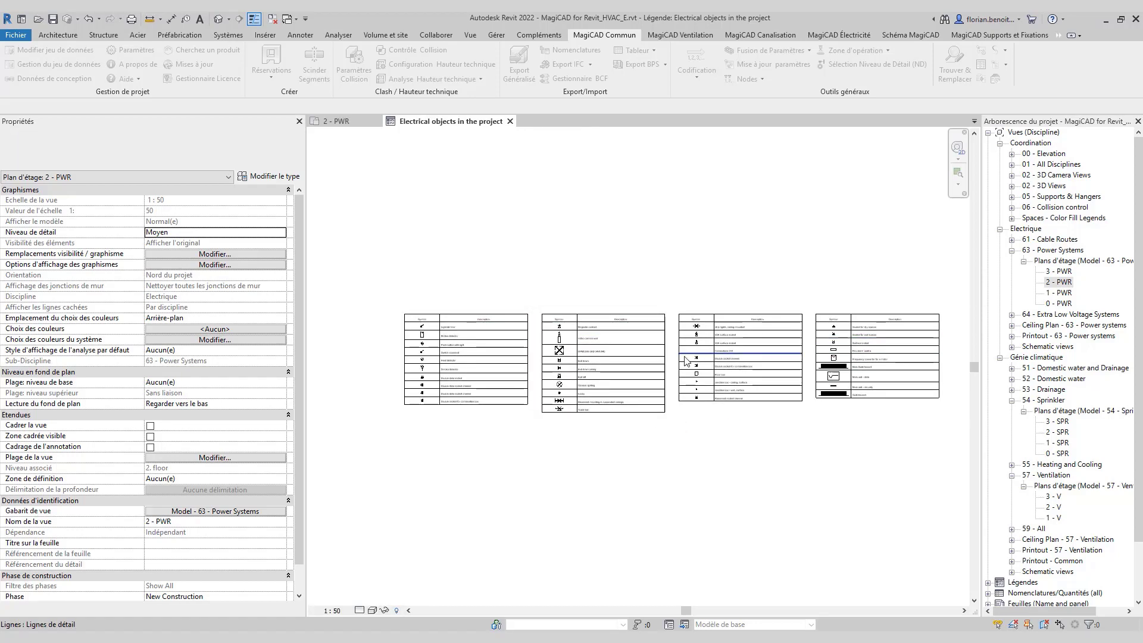
Examine the symbols and descriptions across the separated tables of the regenerated legend
scroll(667, 372, "up", 1)
scroll(595, 363, "up", 1)
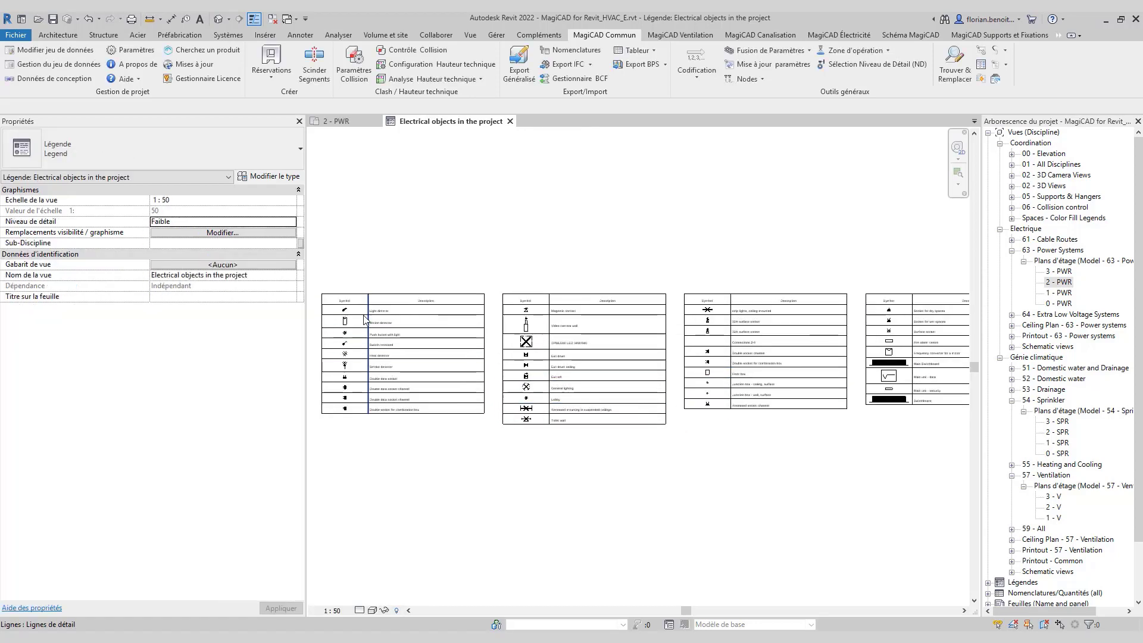
scroll(744, 375, "down", 1)
scroll(470, 328, "up", 2)
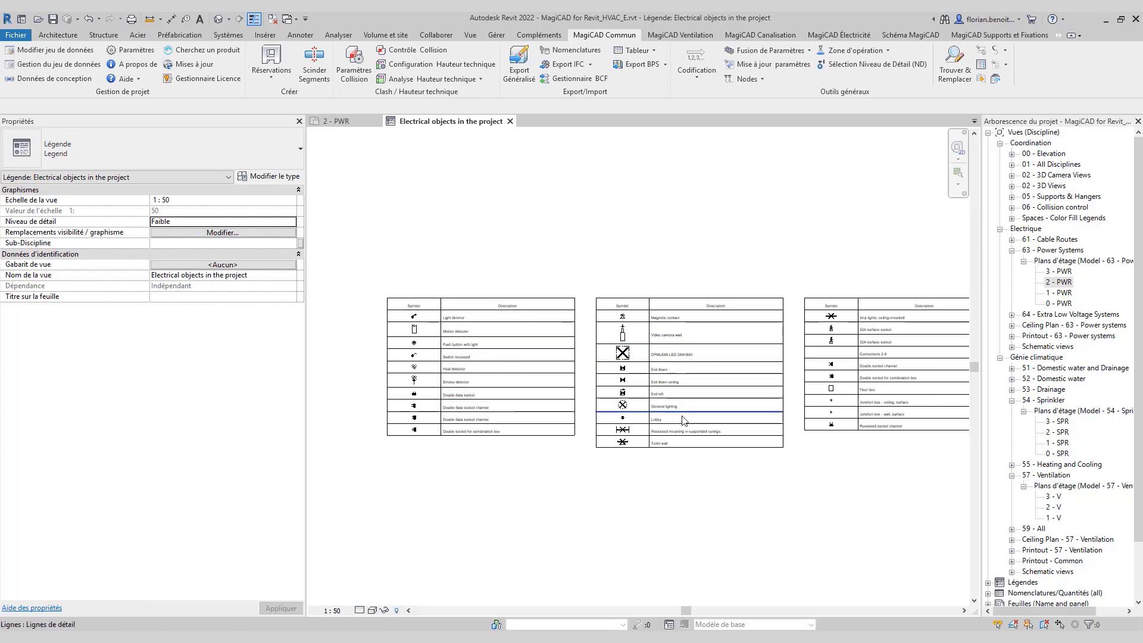
middle_click_drag(895, 512, 607, 505)
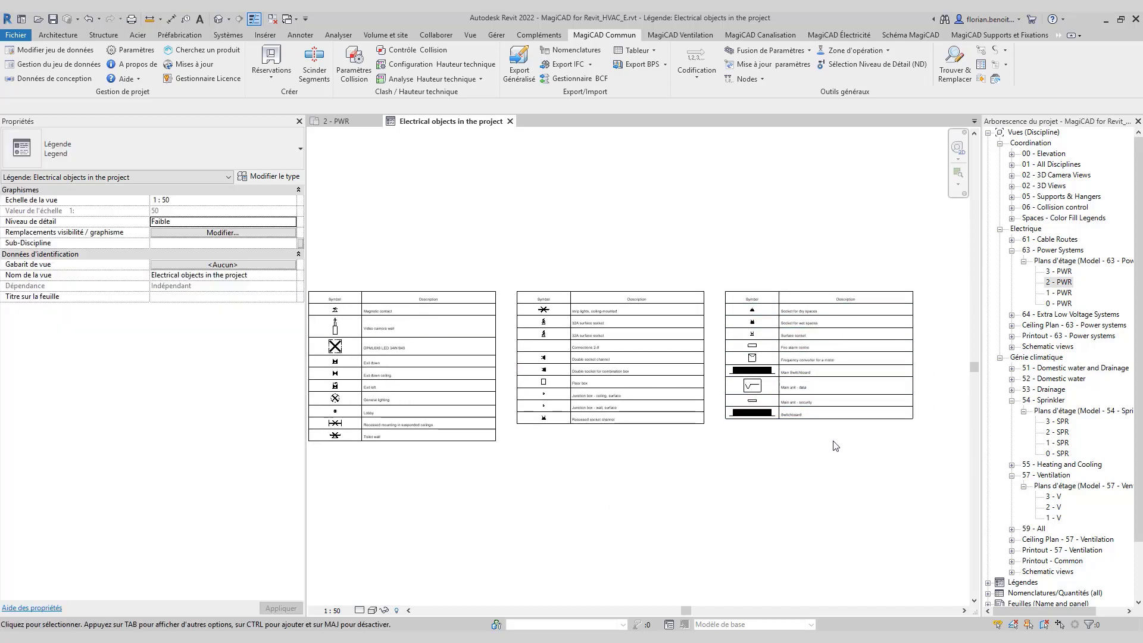
scroll(836, 446, "down", 3)
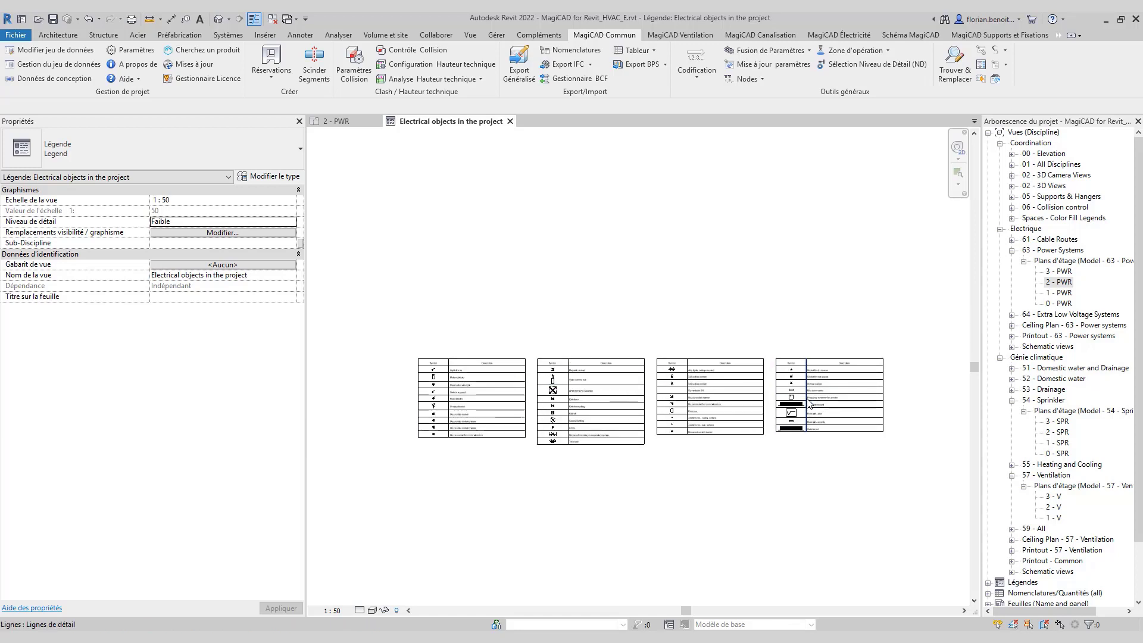
scroll(809, 403, "up", 1)
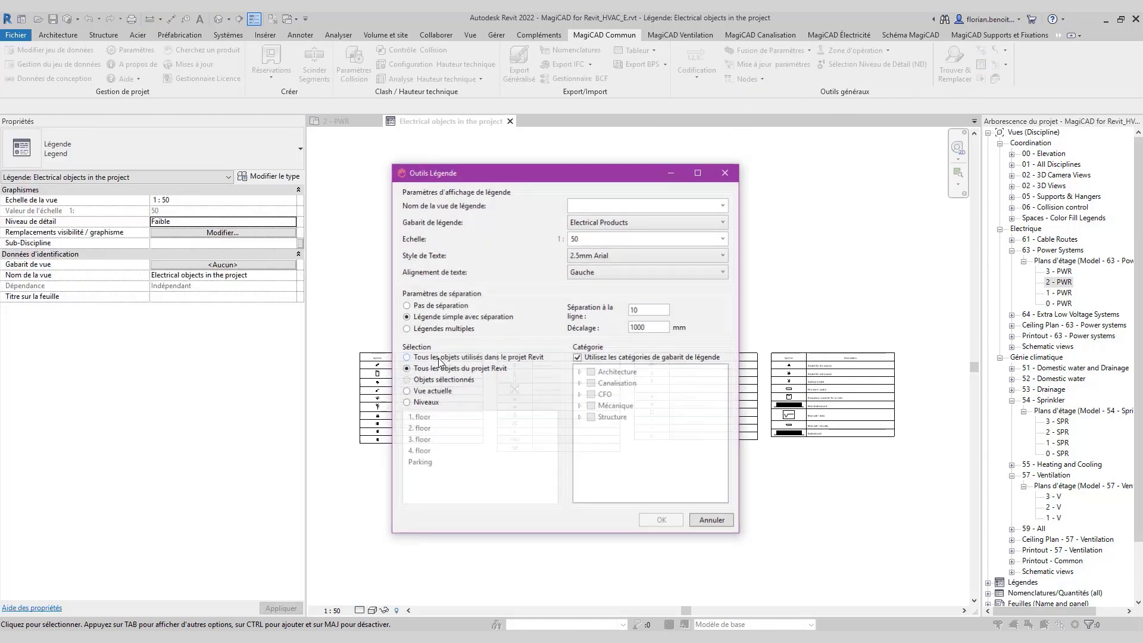
Generate multiple legends named "Electrical objects in the project", separated at row 10, from all project objects using the Electrical Products template
left_click(417, 328)
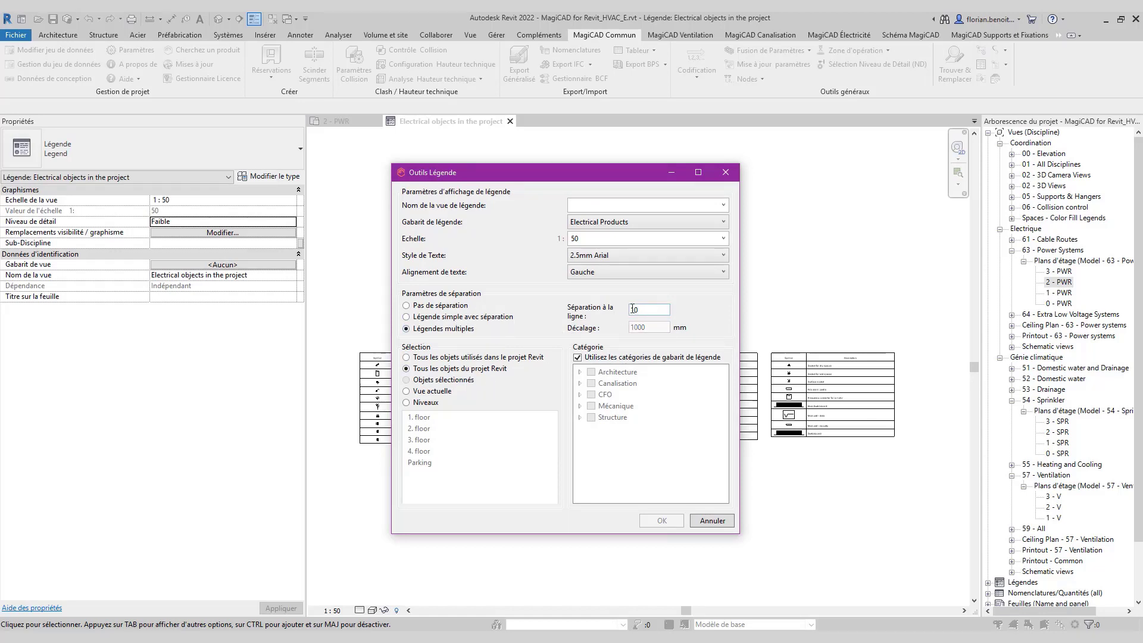
left_click(723, 204)
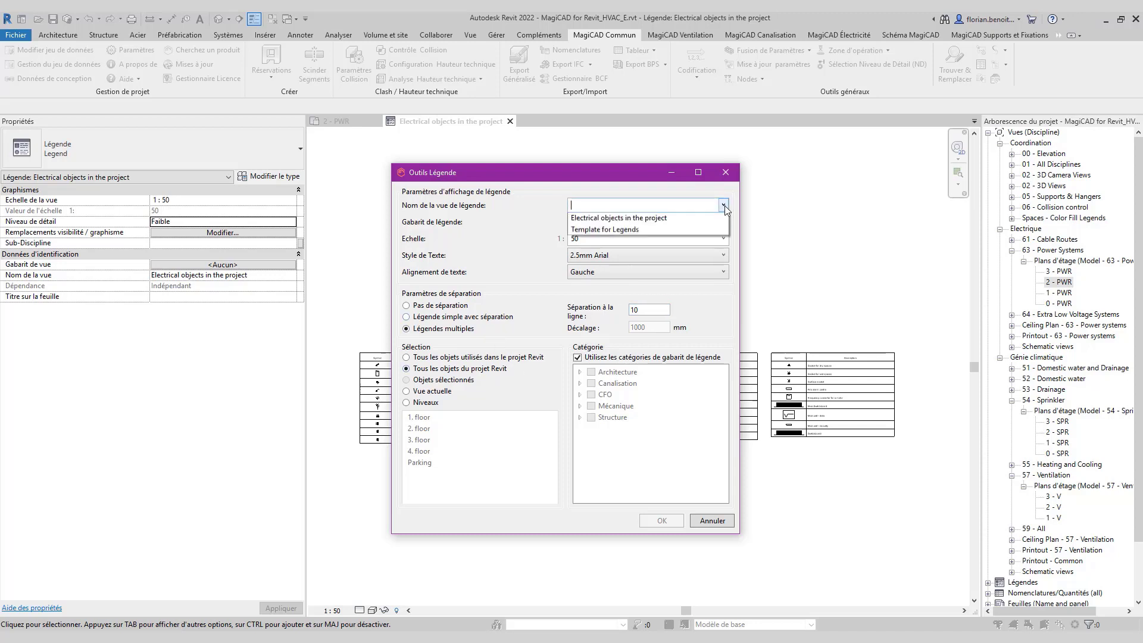
left_click(653, 219)
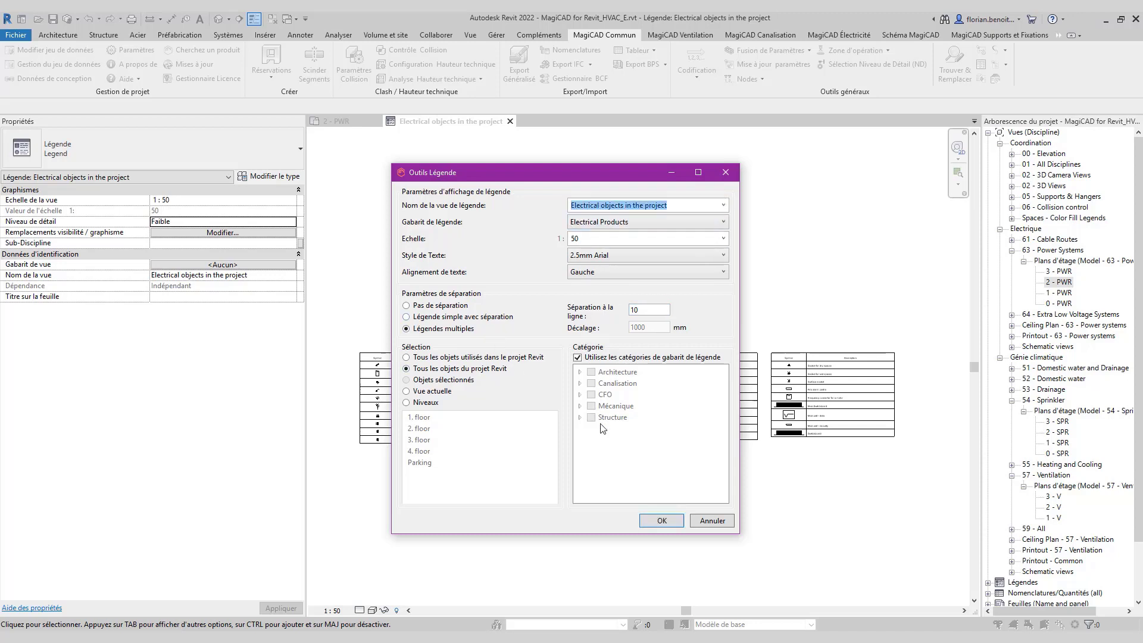
left_click(659, 521)
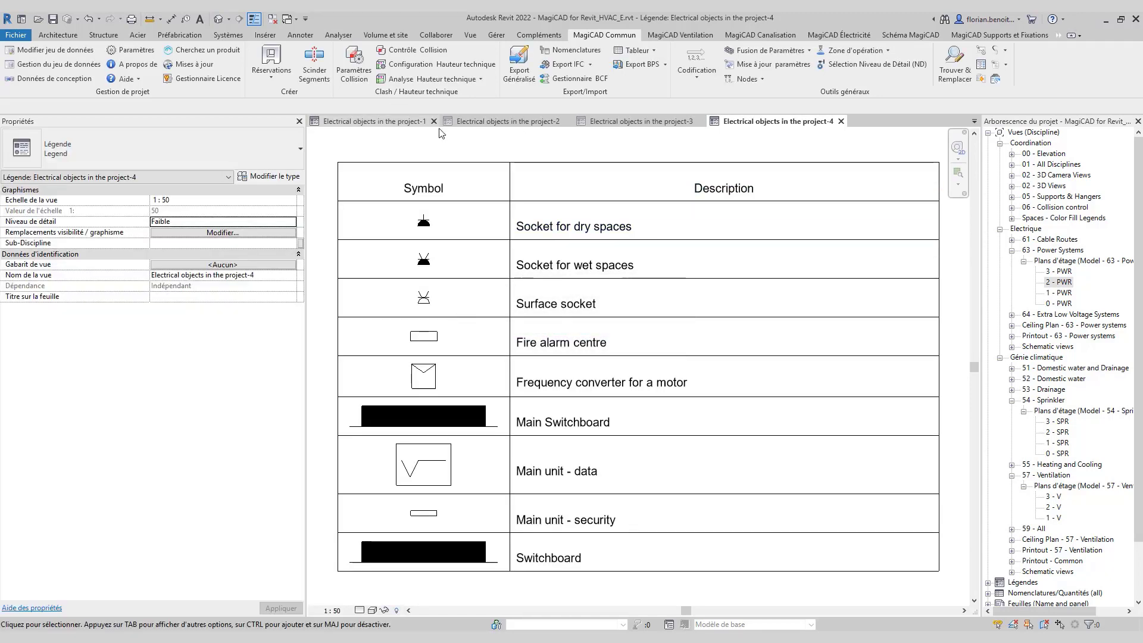
Review the legend views numbered 1 and 2, and close the original "Electrical objects in the project" legend view
left_click(375, 121)
scroll(730, 298, "up", 1)
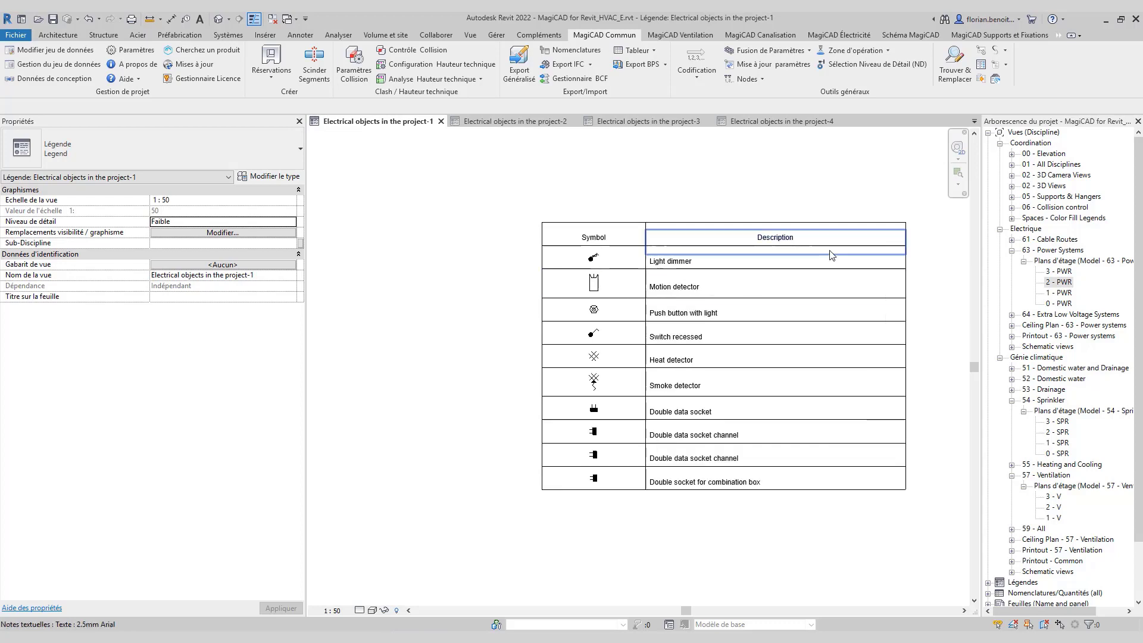
middle_click_drag(802, 270, 689, 306)
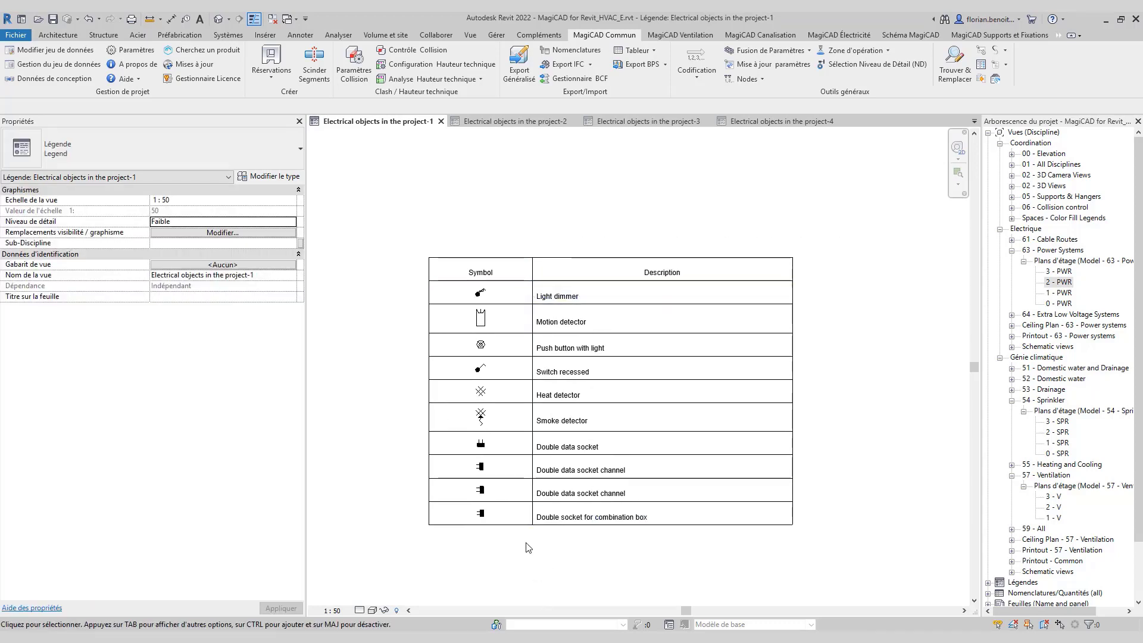
left_click(522, 122)
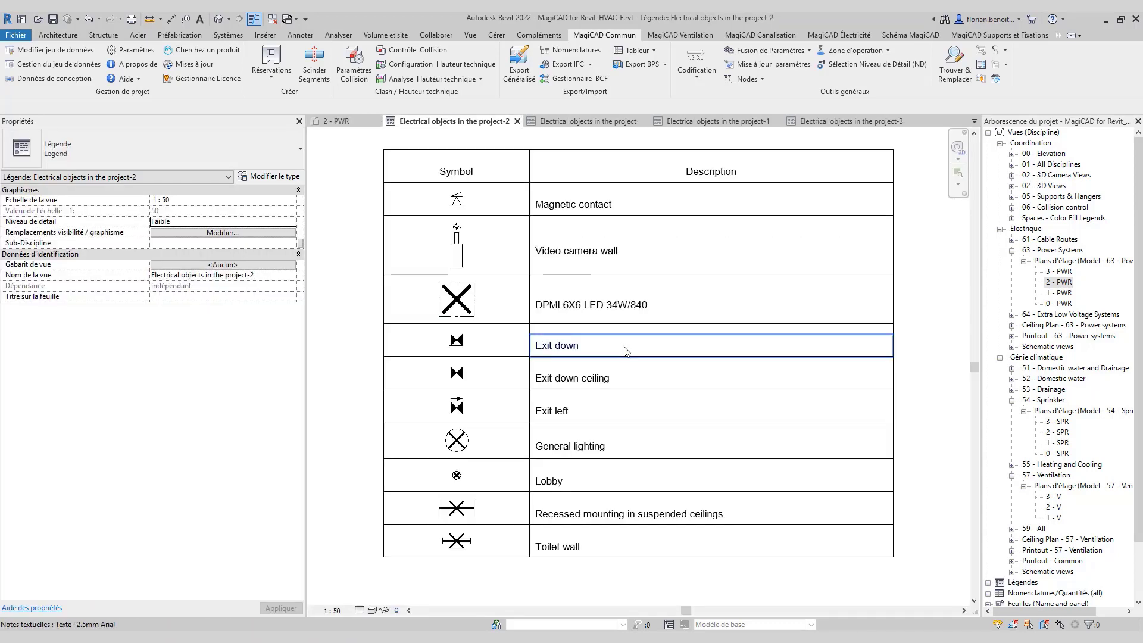
left_click(612, 122)
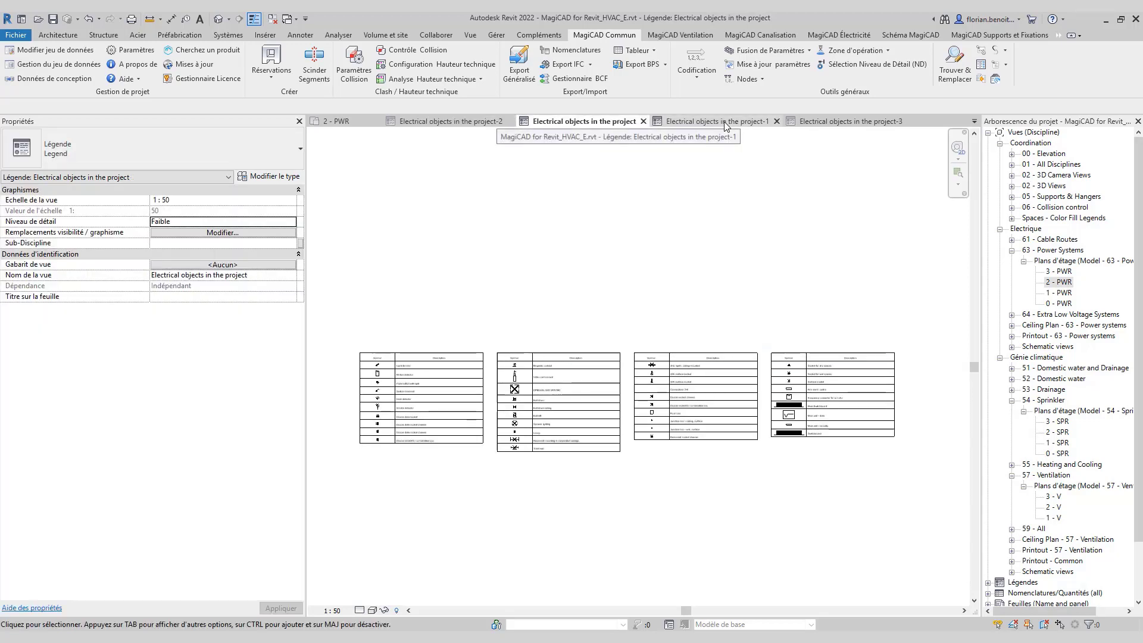
left_click(642, 122)
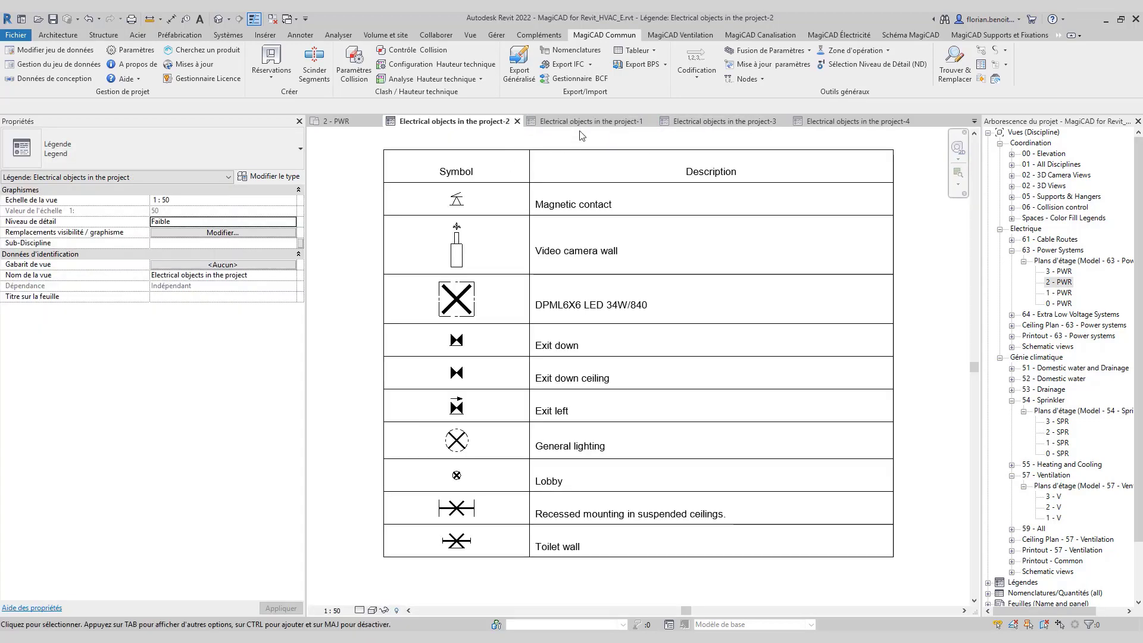
Review the symbols and descriptions in legend views 3 and 4, and close all four numbered legend views
left_click(602, 122)
left_click(732, 121)
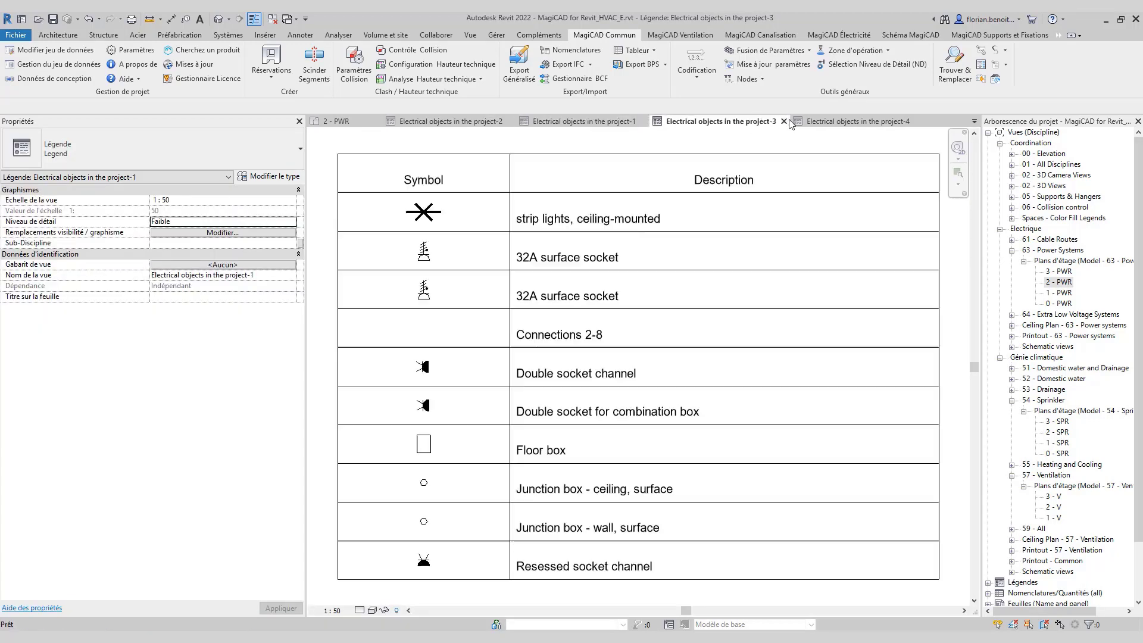
left_click(866, 120)
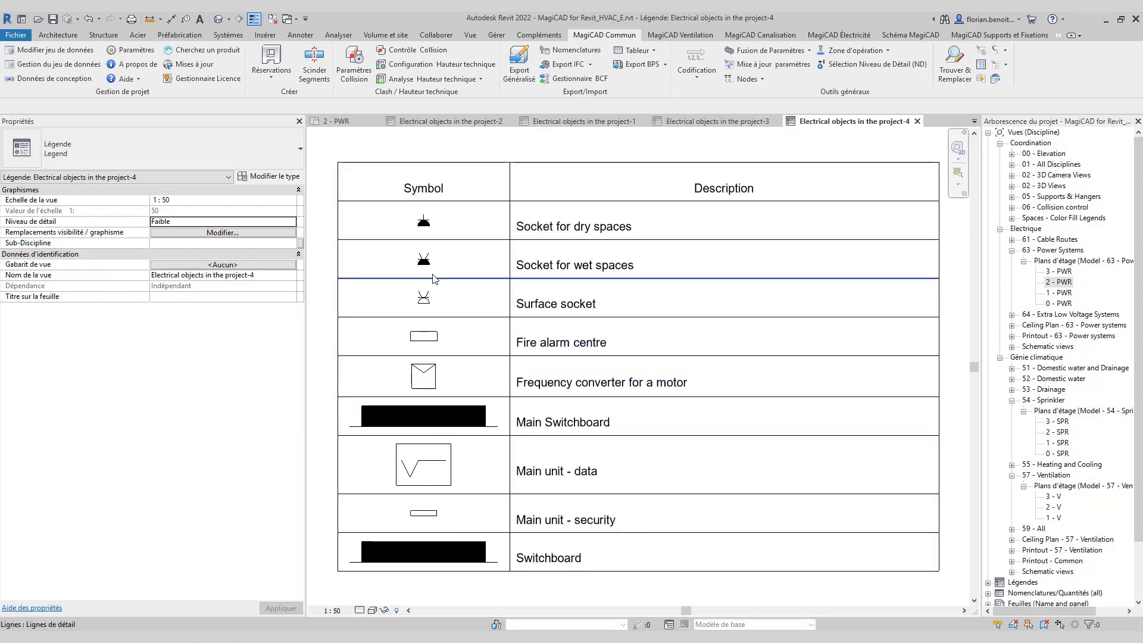
scroll(629, 253, "down", 1)
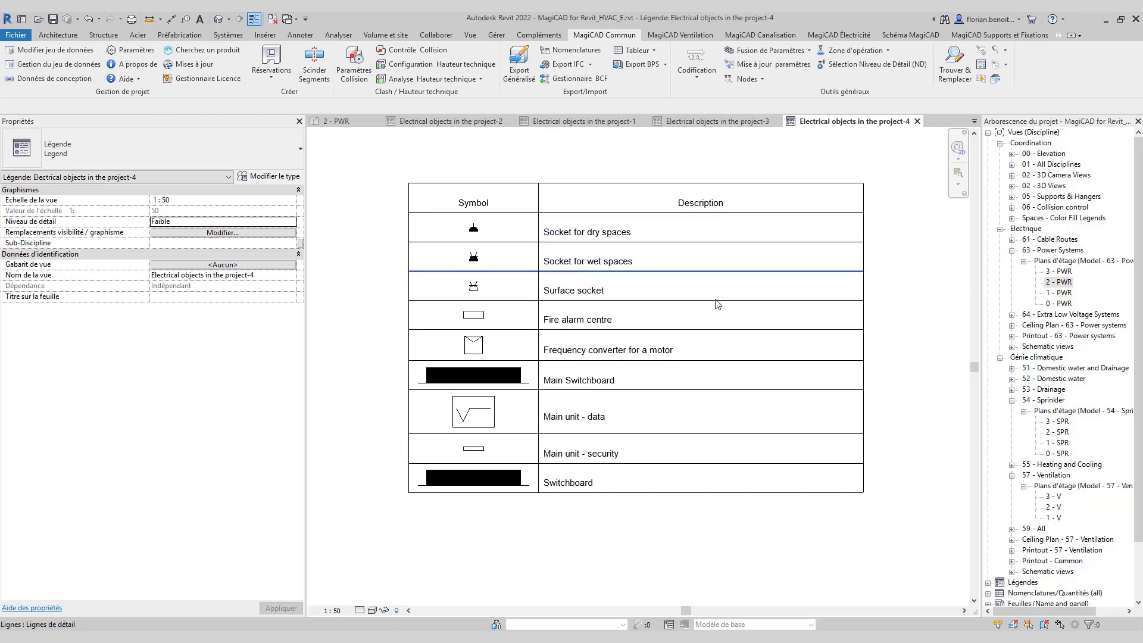
scroll(708, 340, "down", 1)
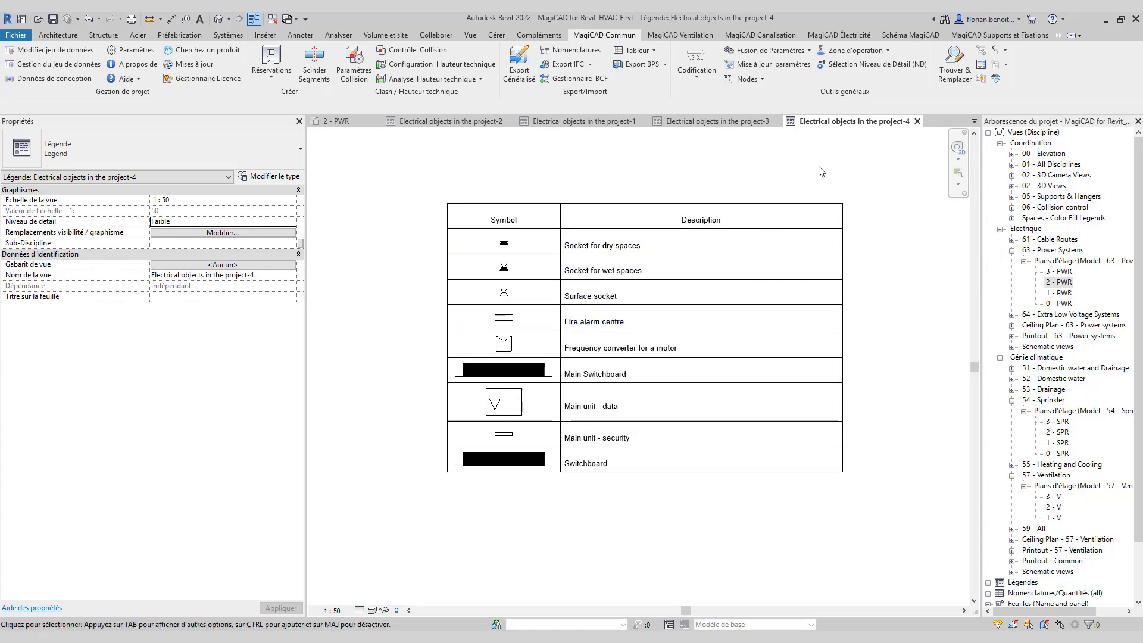
left_click(917, 120)
left_click(784, 121)
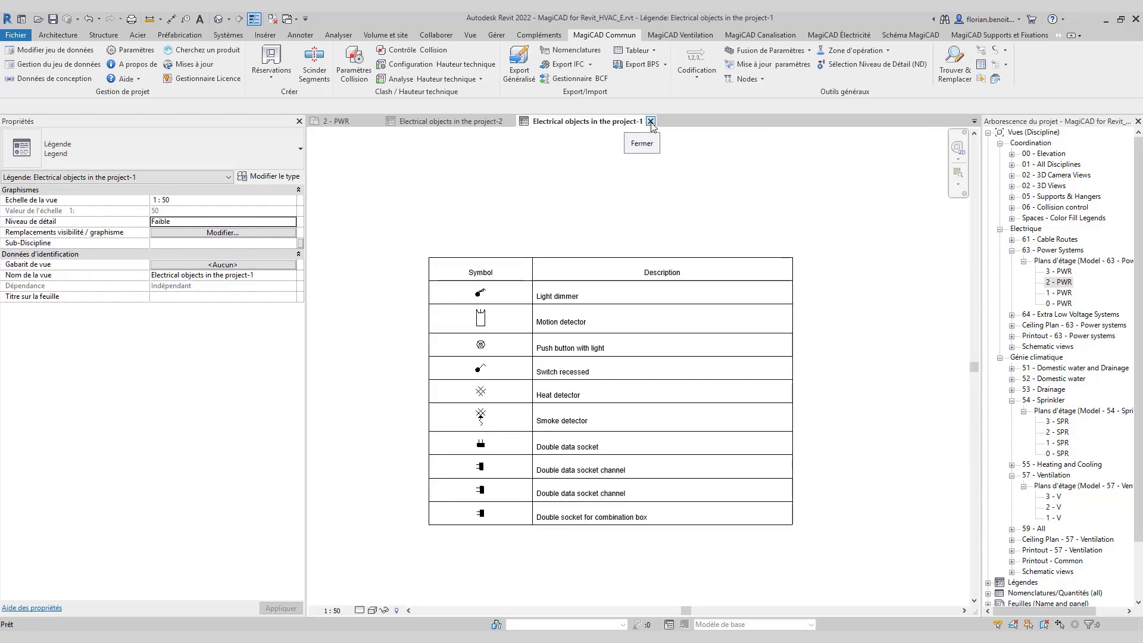
left_click(651, 121)
left_click(518, 122)
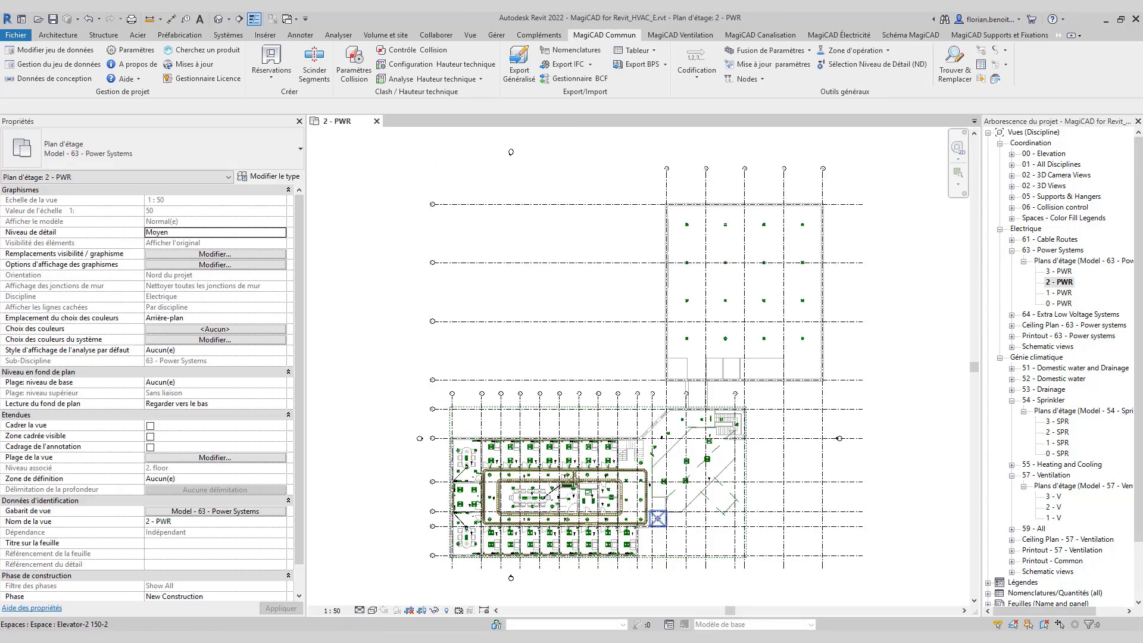
left_click(482, 592)
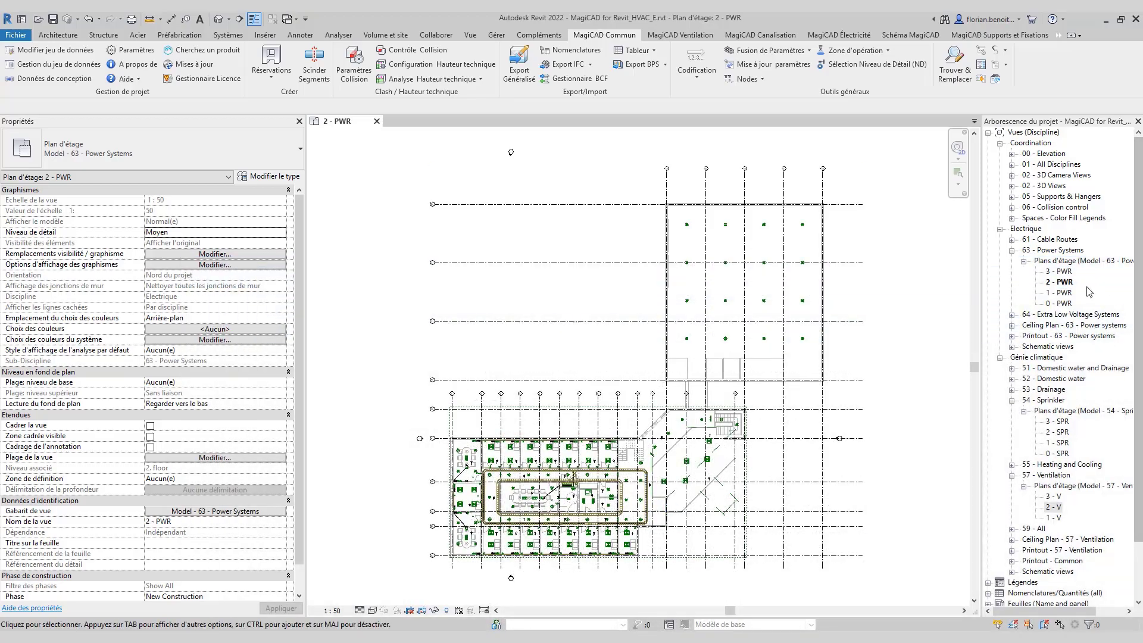
Open the 2 - V ventilation floor plan and frame the duct layout between grid lines A and F
double_click(1053, 507)
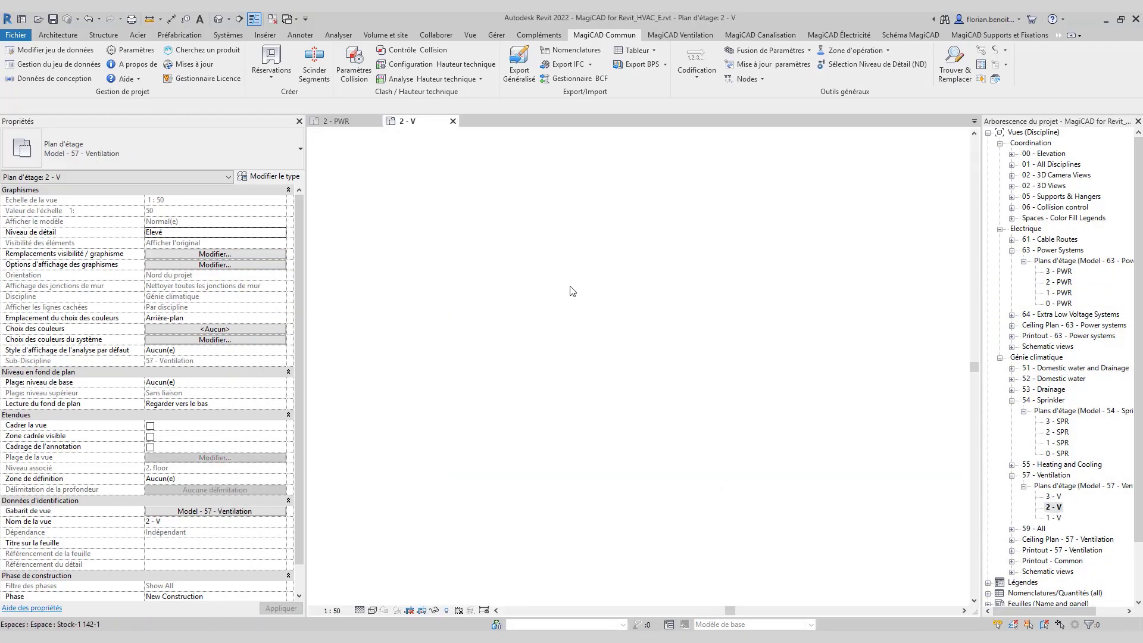
scroll(481, 549, "up", 6)
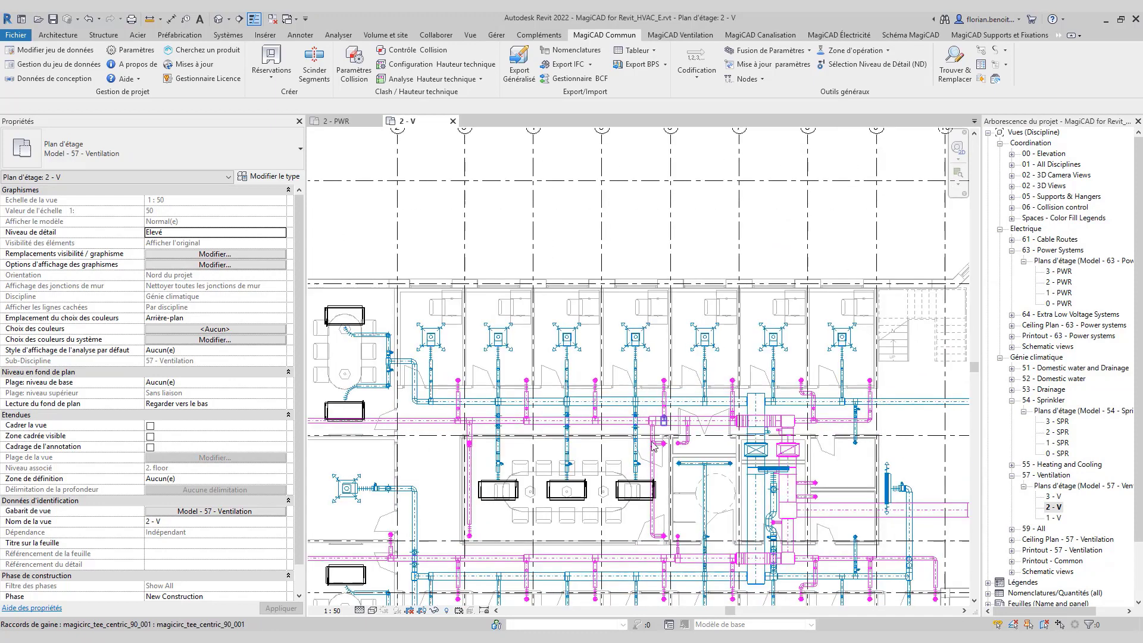
scroll(652, 337, "down", 2)
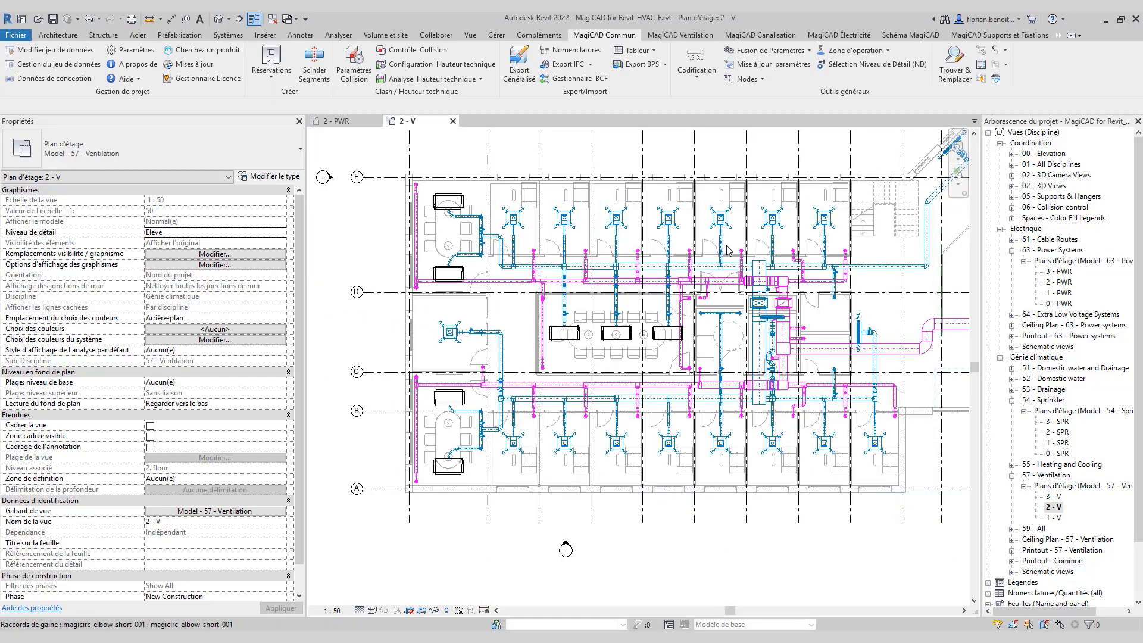
middle_click_drag(761, 178, 736, 225)
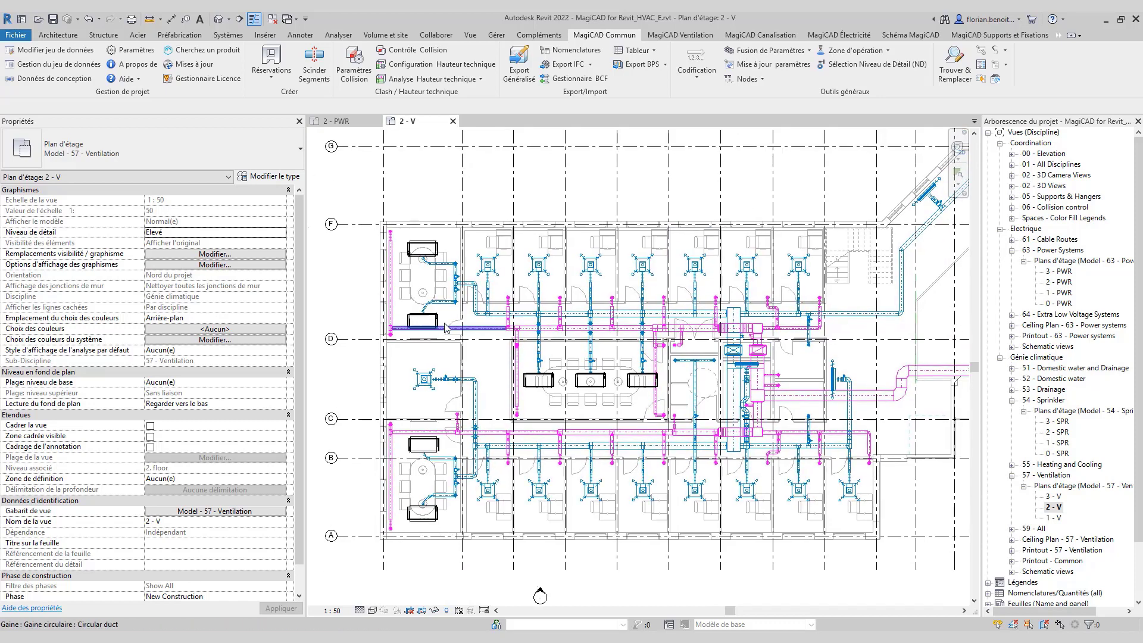
Start placing a predefined coding zone (Zone de codification prédéfinie) on the 2 - V ventilation plan
left_click(704, 84)
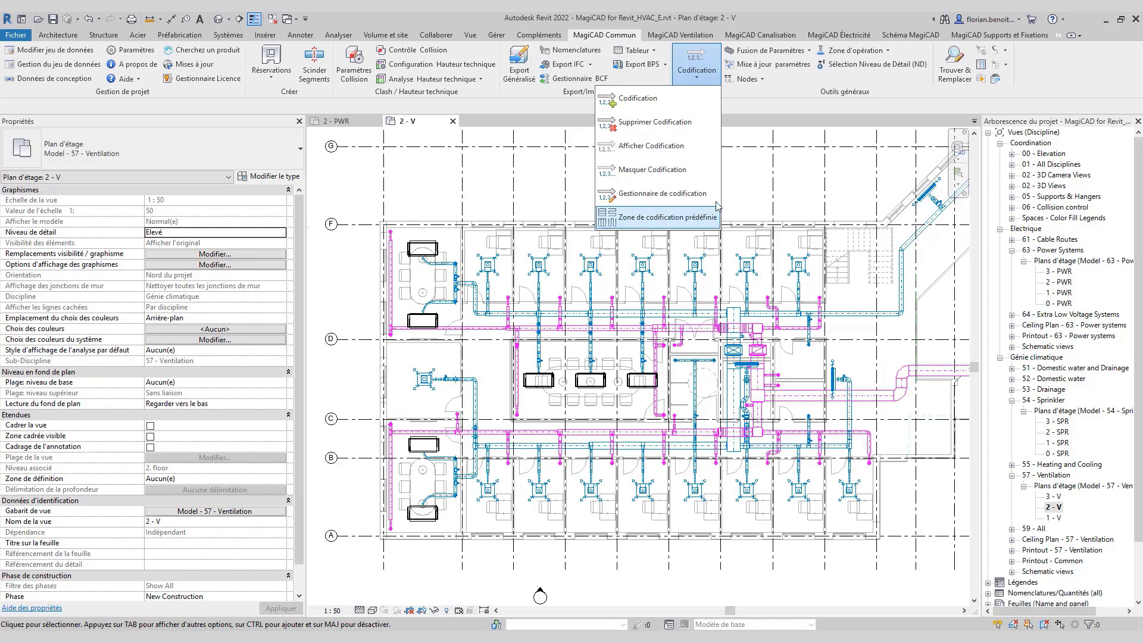
left_click(654, 218)
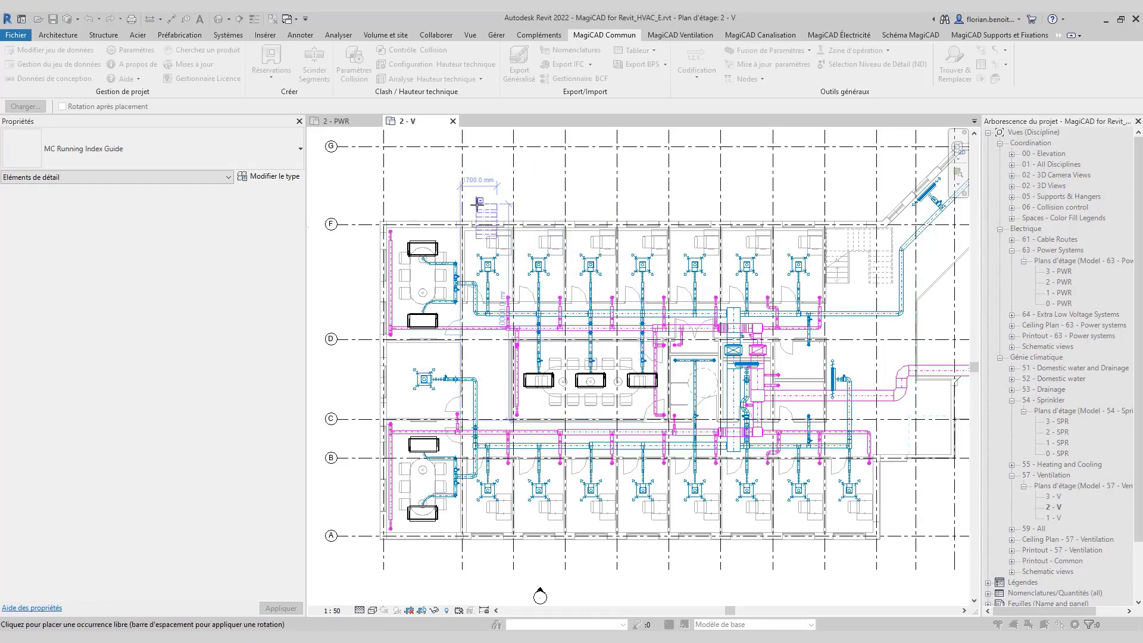
scroll(475, 204, "up", 5)
scroll(475, 204, "up", 3)
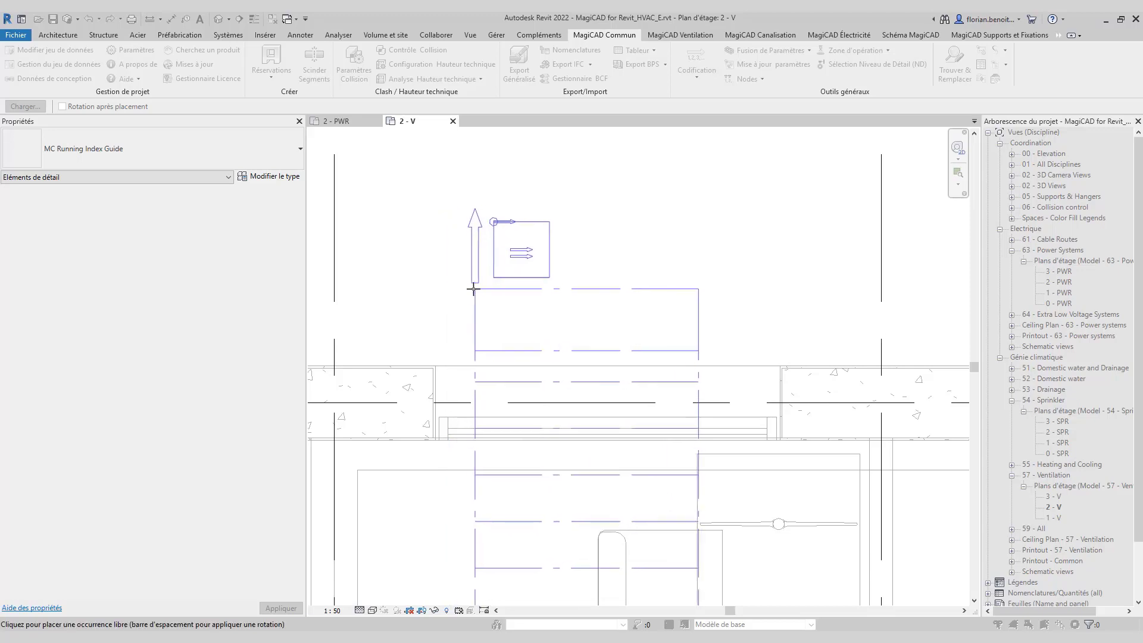
Rotate the unplaced coding zone guide through its four orientations back to the original one
key("space")
scroll(478, 404, "down", 2)
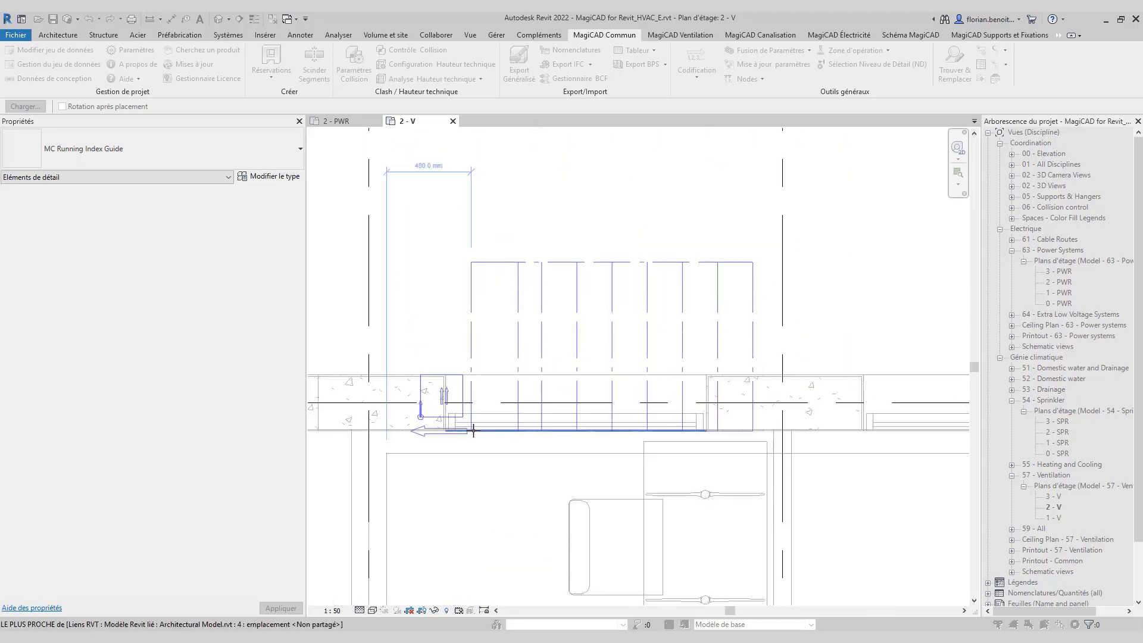
scroll(473, 423, "down", 1)
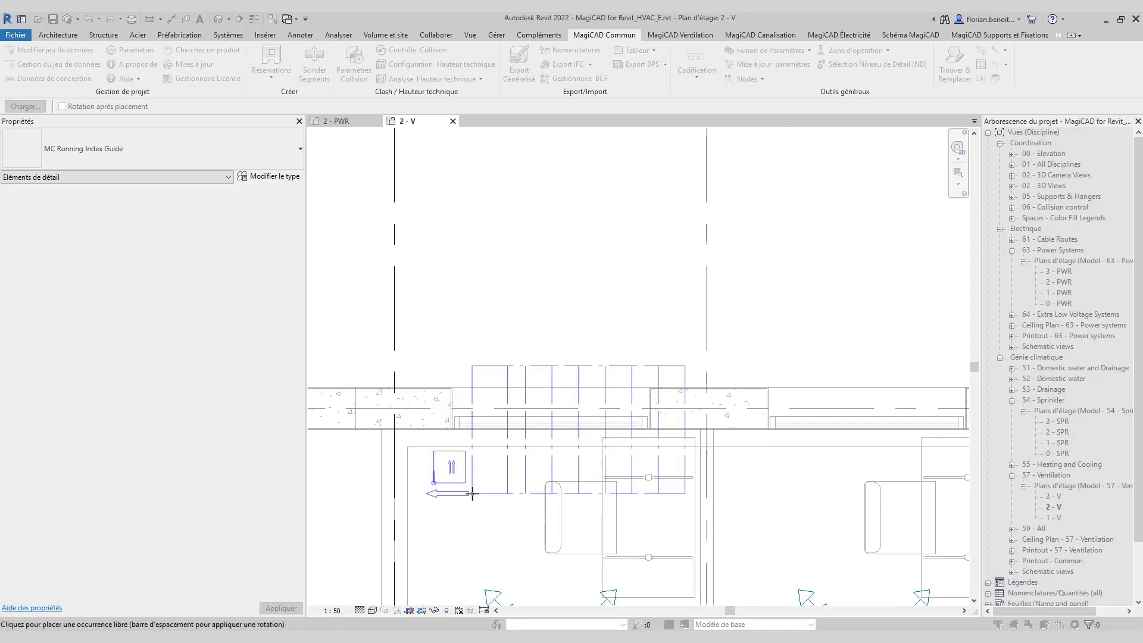
scroll(472, 494, "up", 2)
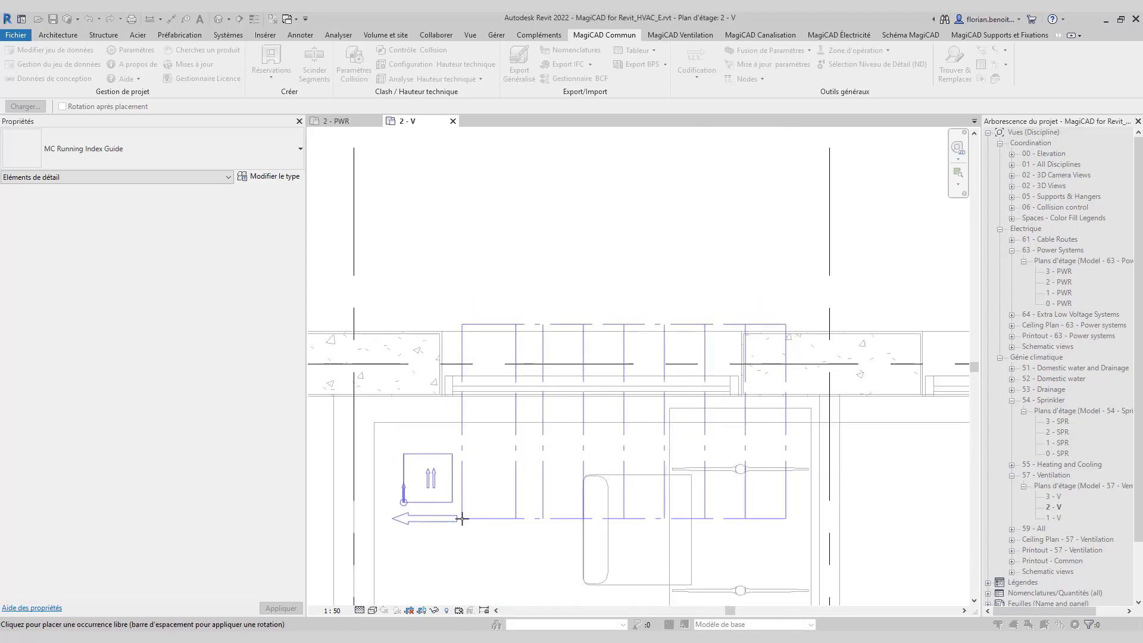
scroll(462, 518, "up", 1)
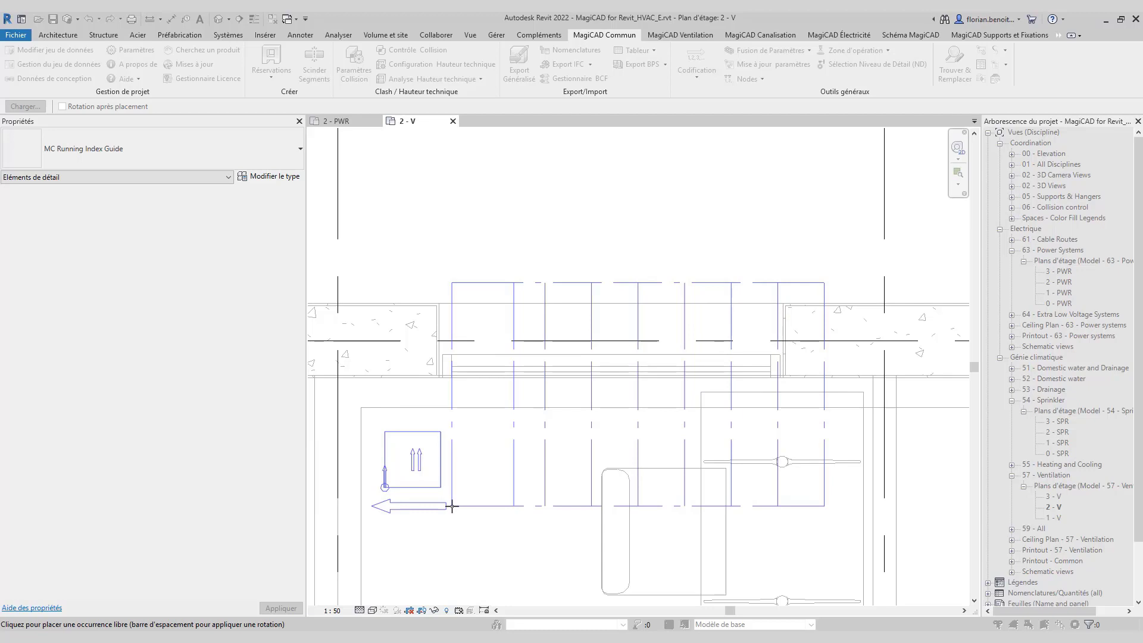
key("space")
key("space")
key("space")
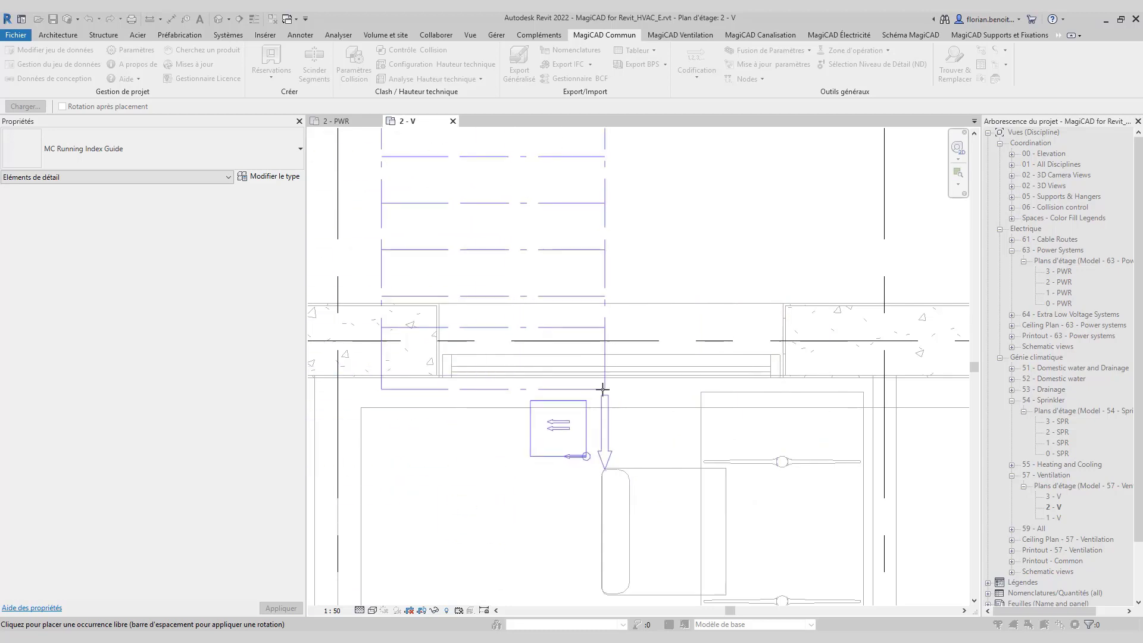
scroll(572, 361, "down", 5)
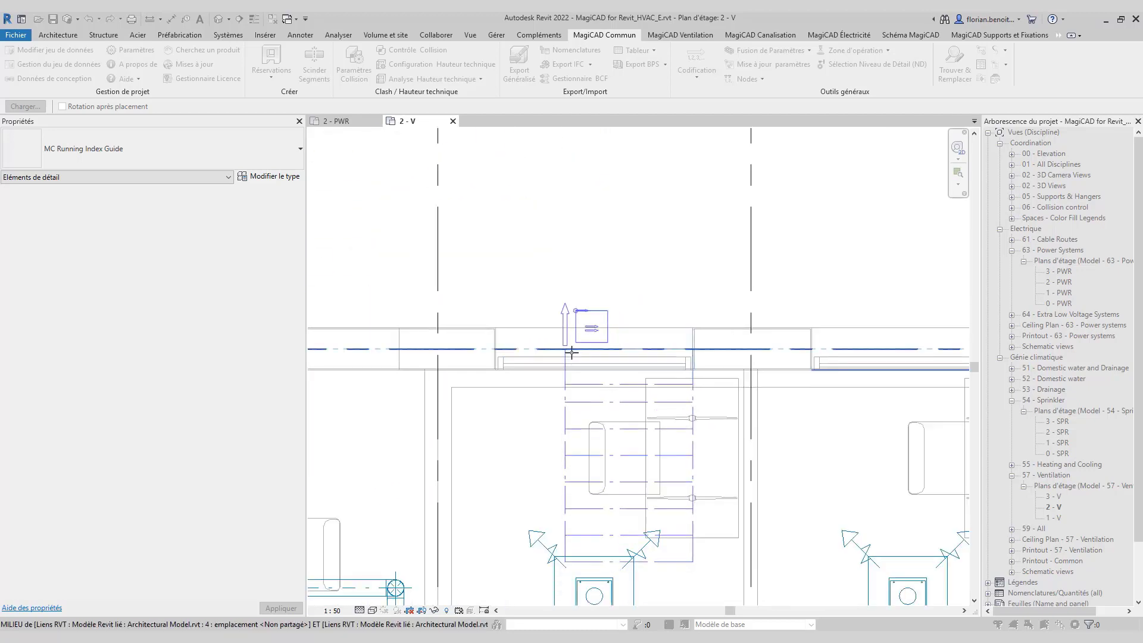
Place the coding zone guide at the building's outer corner where grid lines 1 and F meet
scroll(529, 416, "up", 3)
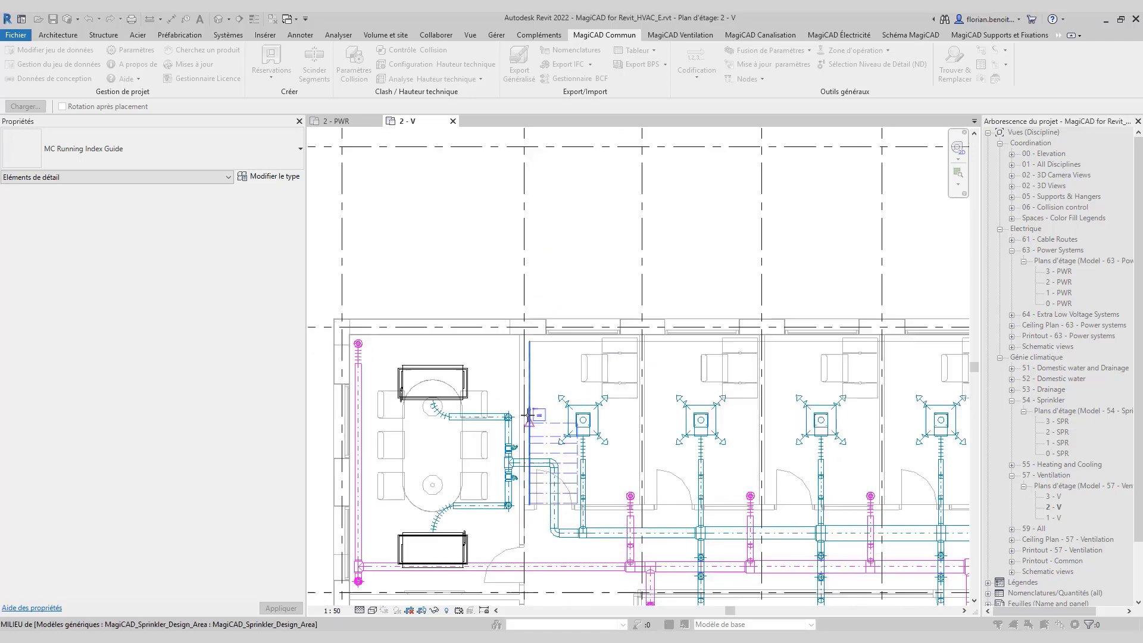
scroll(517, 305, "down", 4)
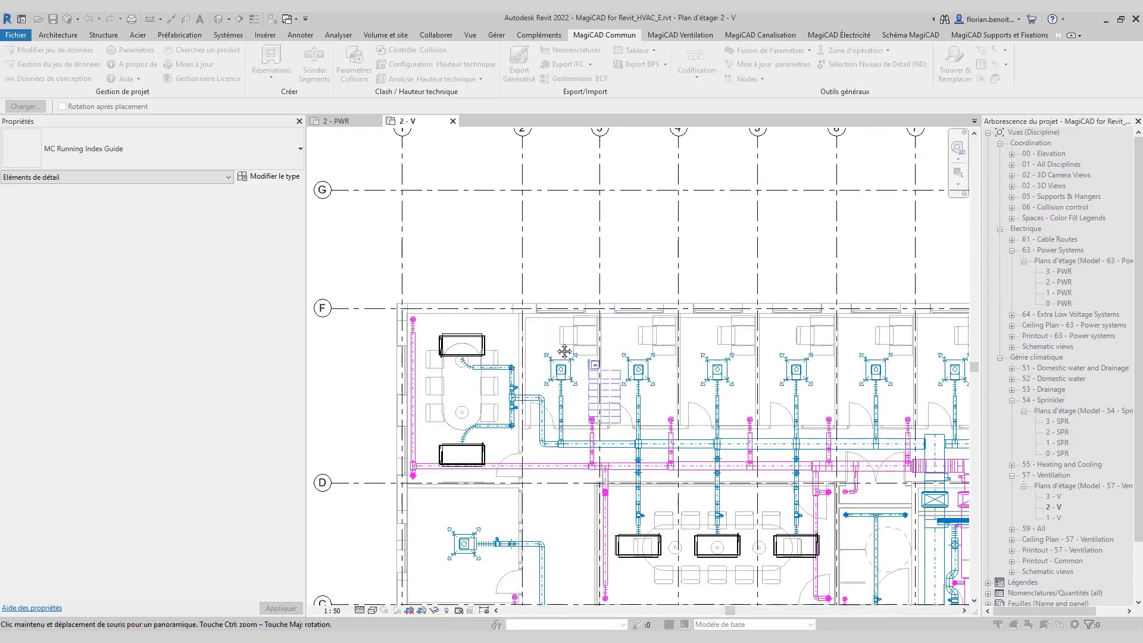
middle_click_drag(591, 369, 520, 309)
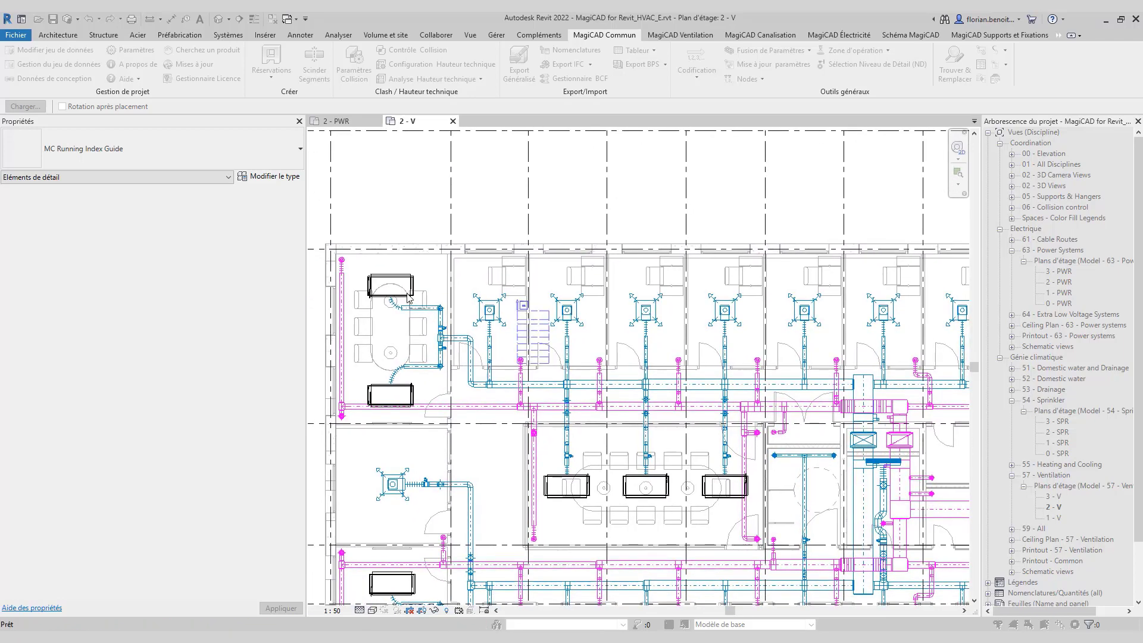
left_click(326, 247)
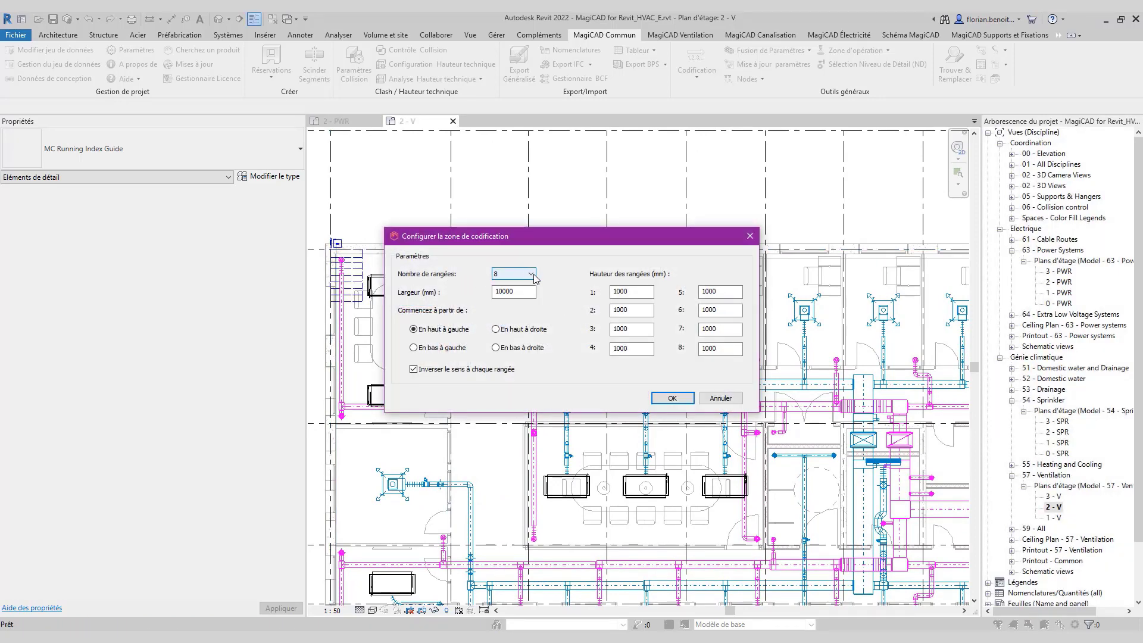
Configure the coding zone with 4 rows, 10000 mm width, an upper-left starting corner and reversed direction on each row, and end placement
left_click_drag(550, 238, 797, 118)
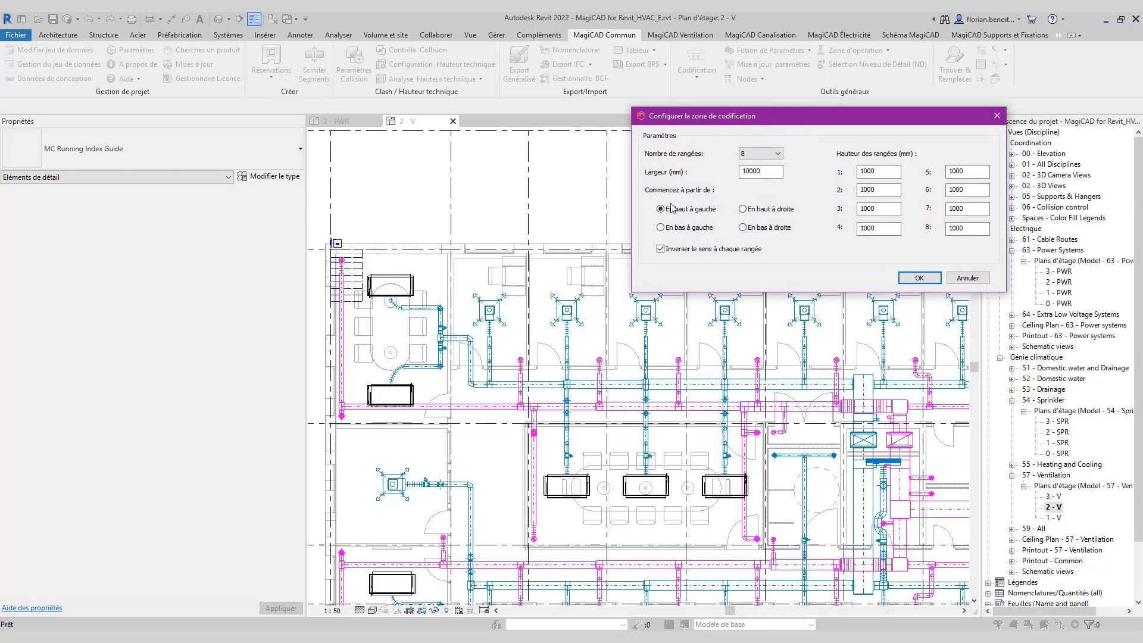
left_click(777, 153)
left_click(767, 187)
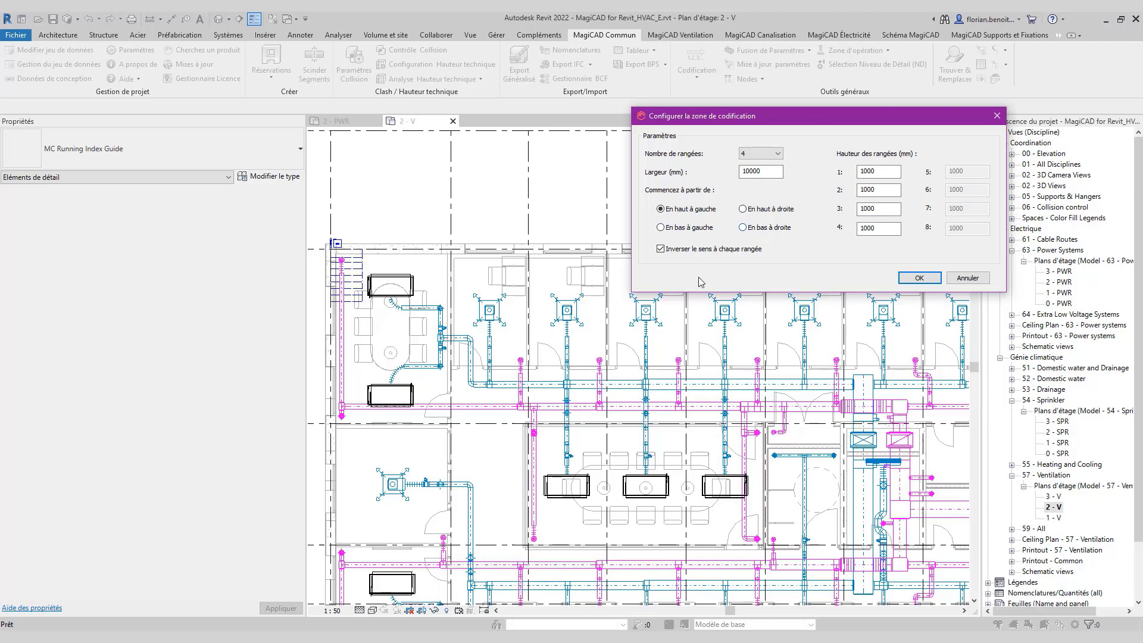
left_click(661, 249)
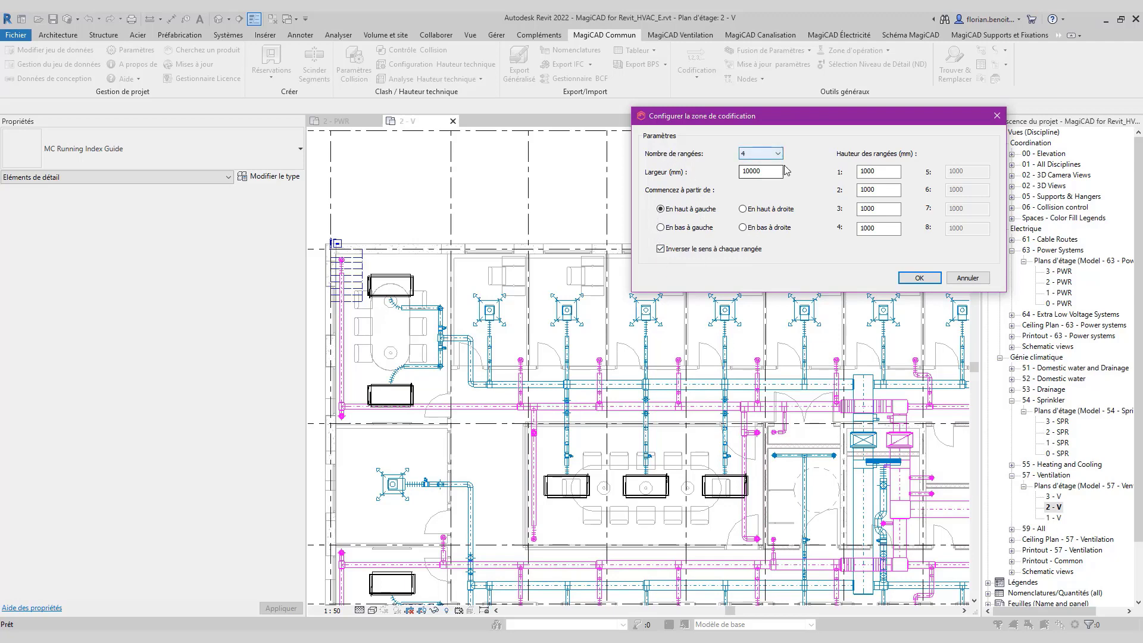
left_click(920, 278)
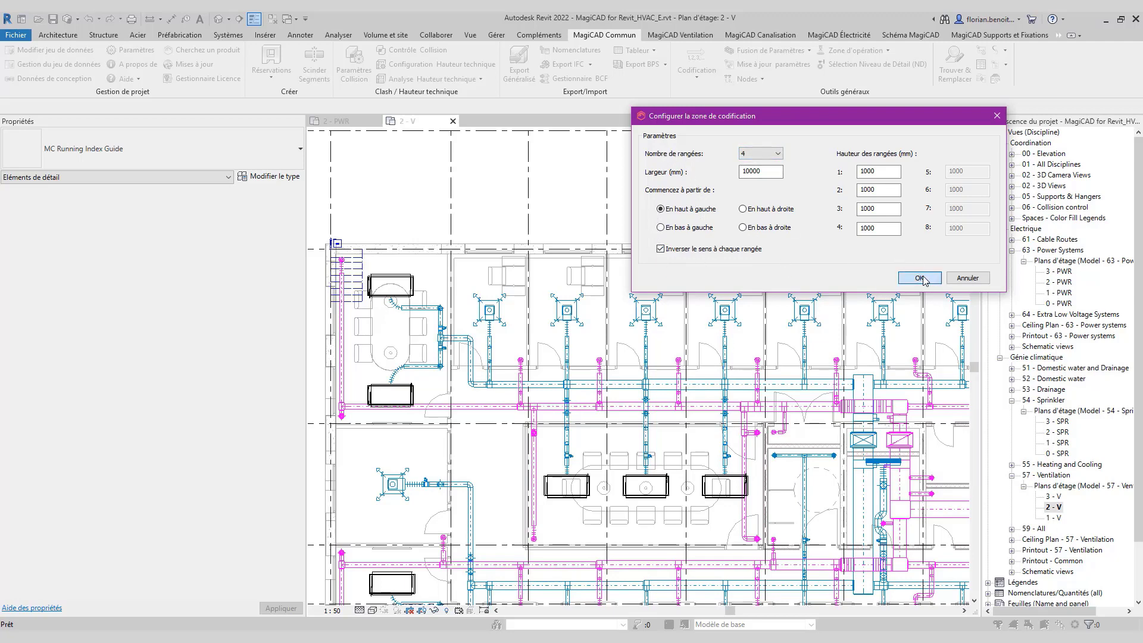
scroll(330, 247, "up", 1)
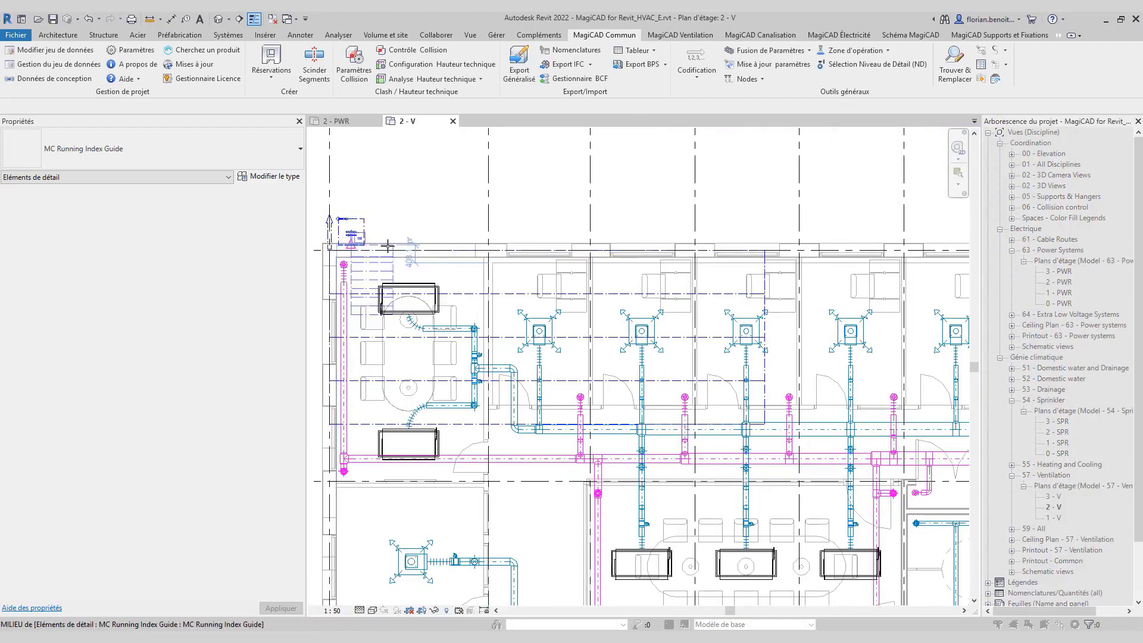
key("Escape")
Stretch the fourth row of the coding zone guide down to grid line A, giving a Row4_Height of 14400 mm
scroll(344, 229, "up", 5)
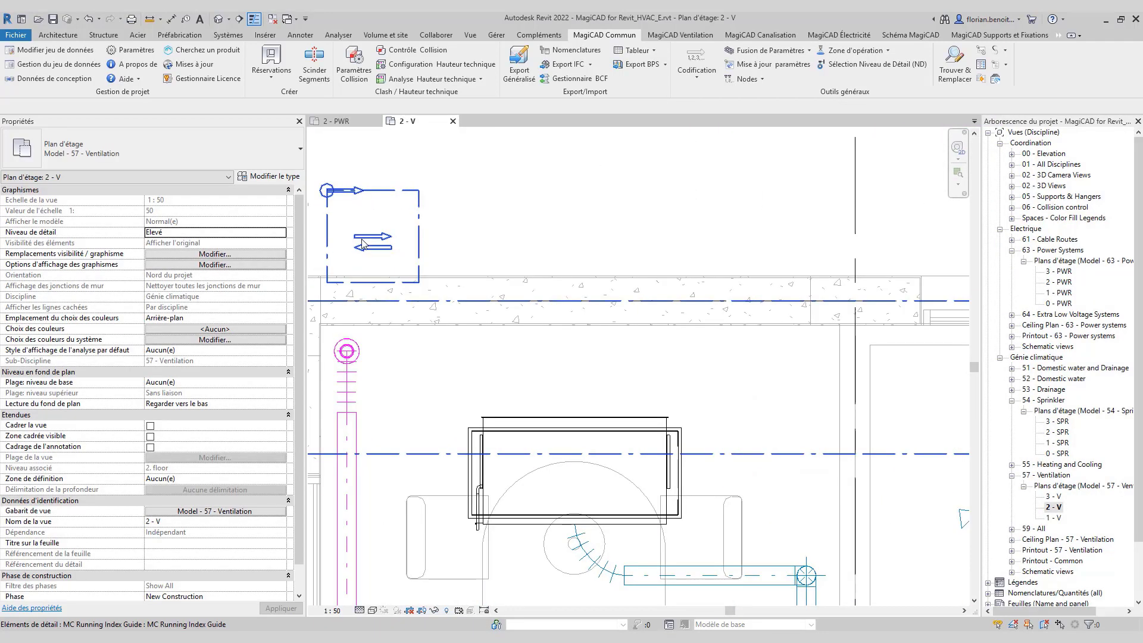
scroll(396, 243, "down", 5)
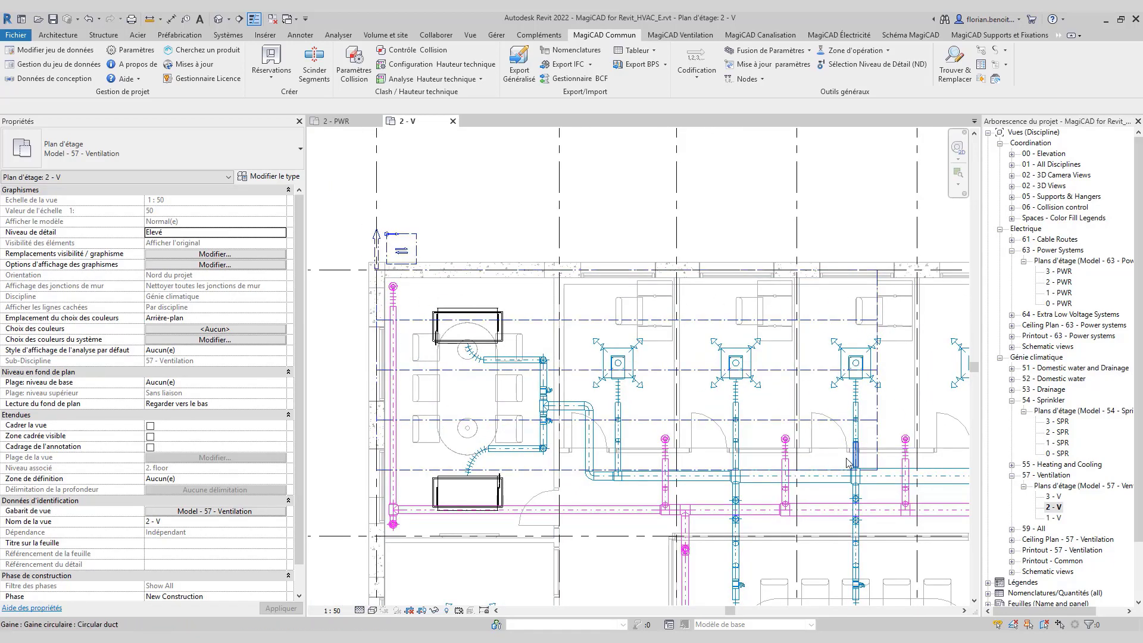
scroll(443, 262, "down", 2)
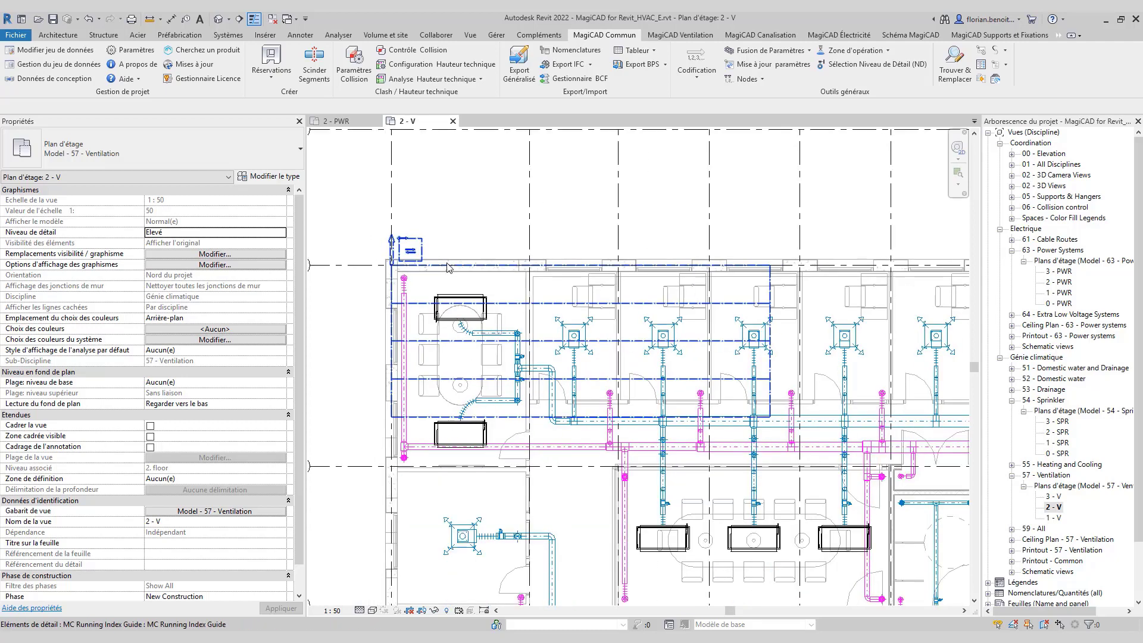
scroll(589, 245, "down", 3)
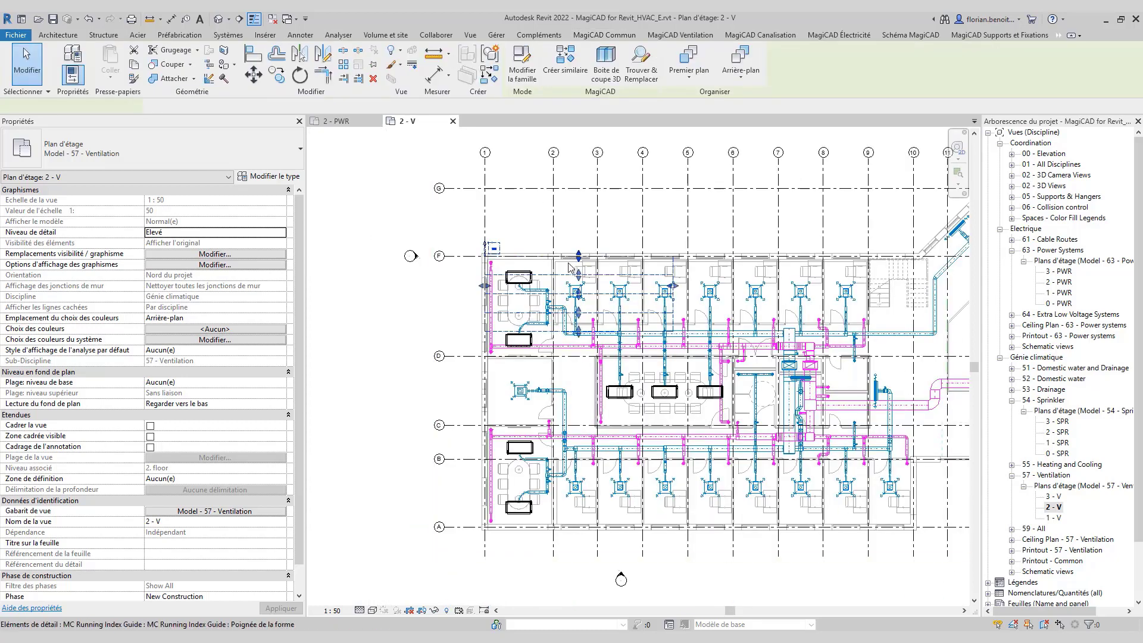
left_click(575, 333)
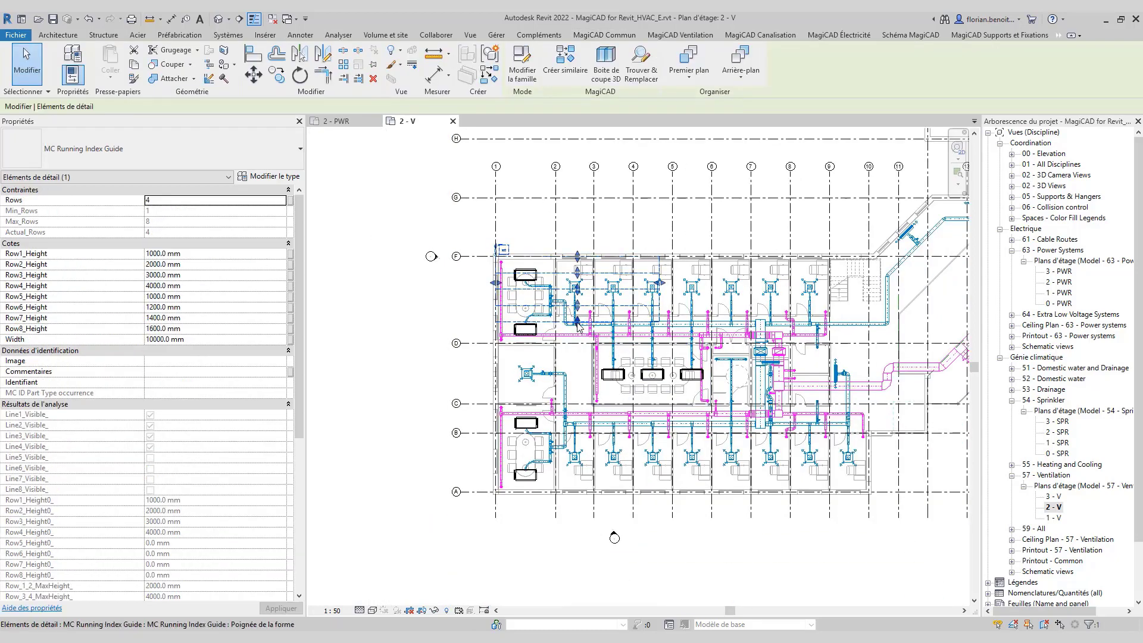
left_click_drag(577, 326, 570, 495)
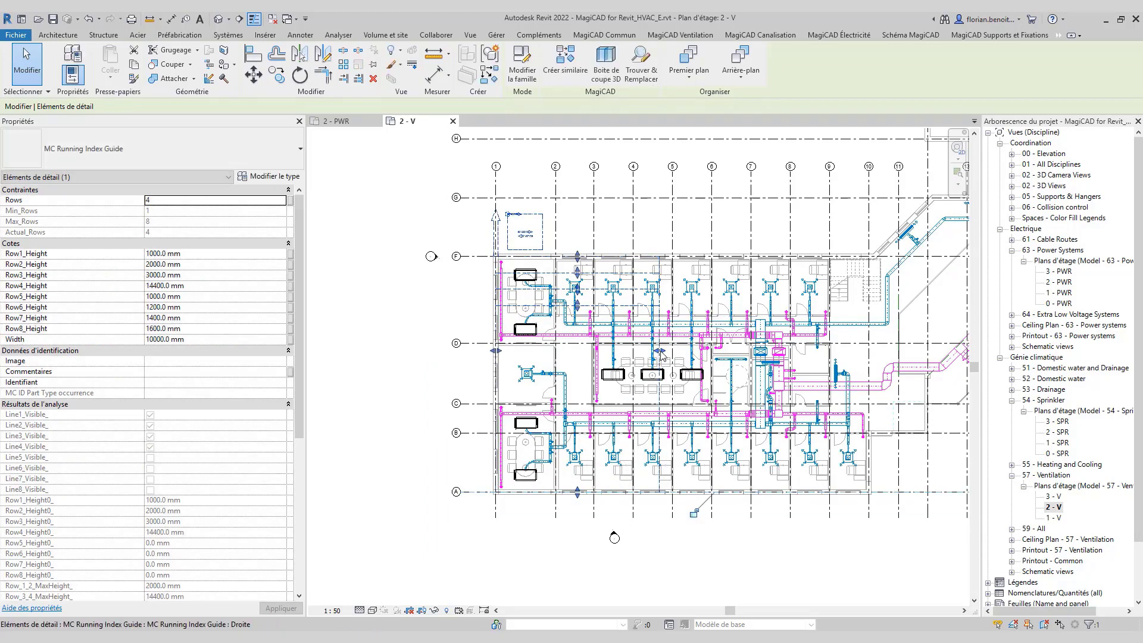
Widen the coding zone guide to 22800 mm at grid line 10 and set Row3_Height to 11289, Row2_Height to 8338 and Row1_Height to 5313.3 mm
left_click_drag(660, 352, 875, 363)
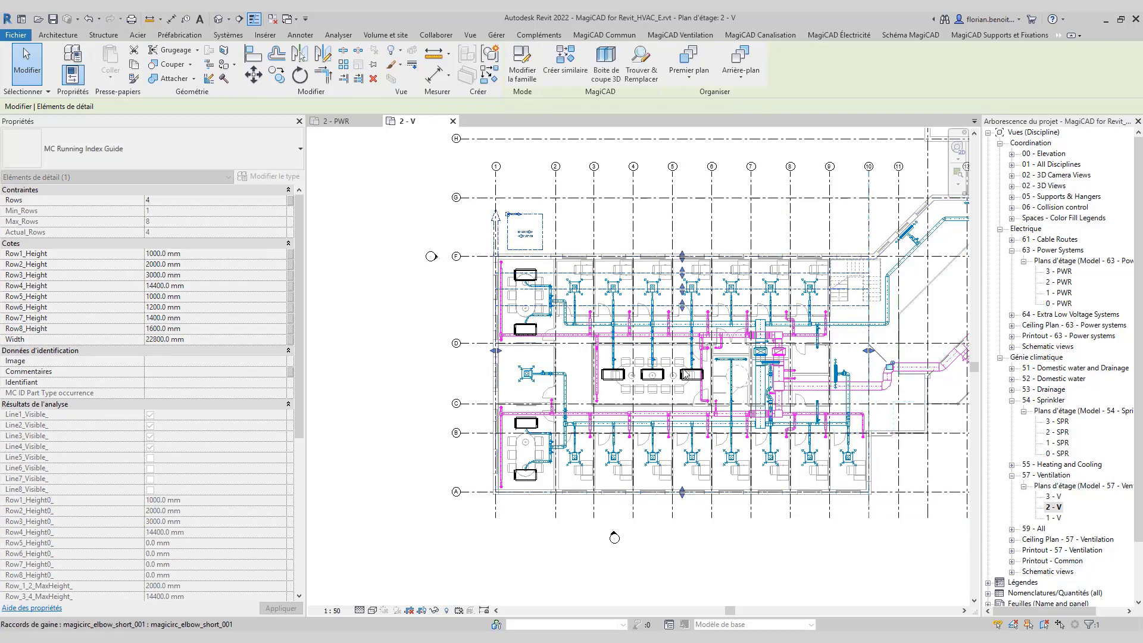
scroll(684, 374, "up", 1)
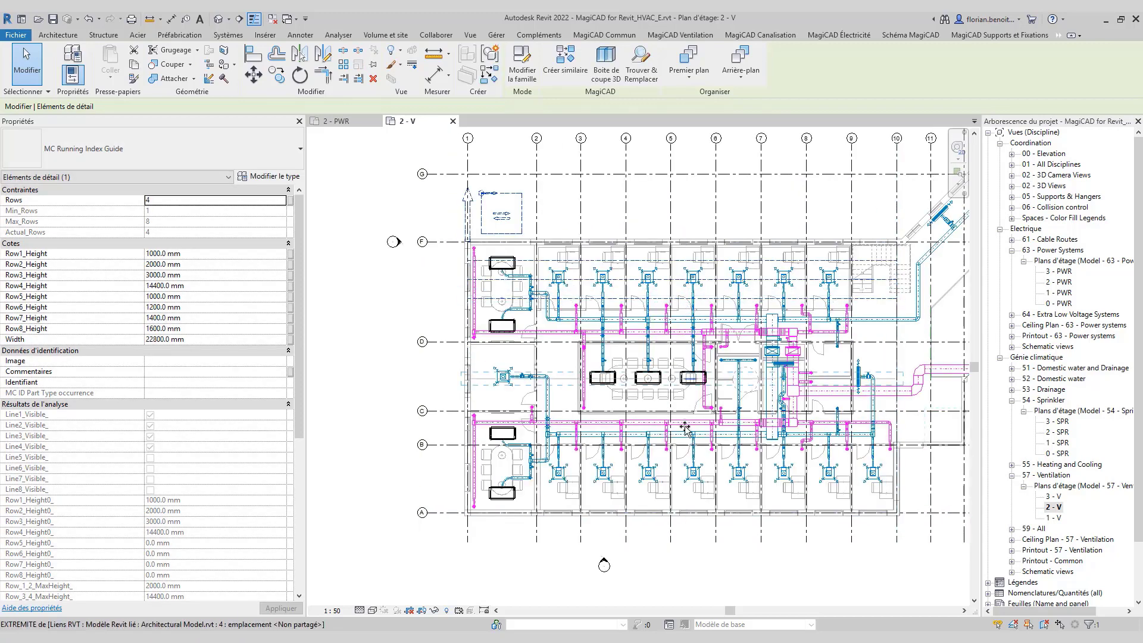
left_click_drag(685, 427, 690, 455)
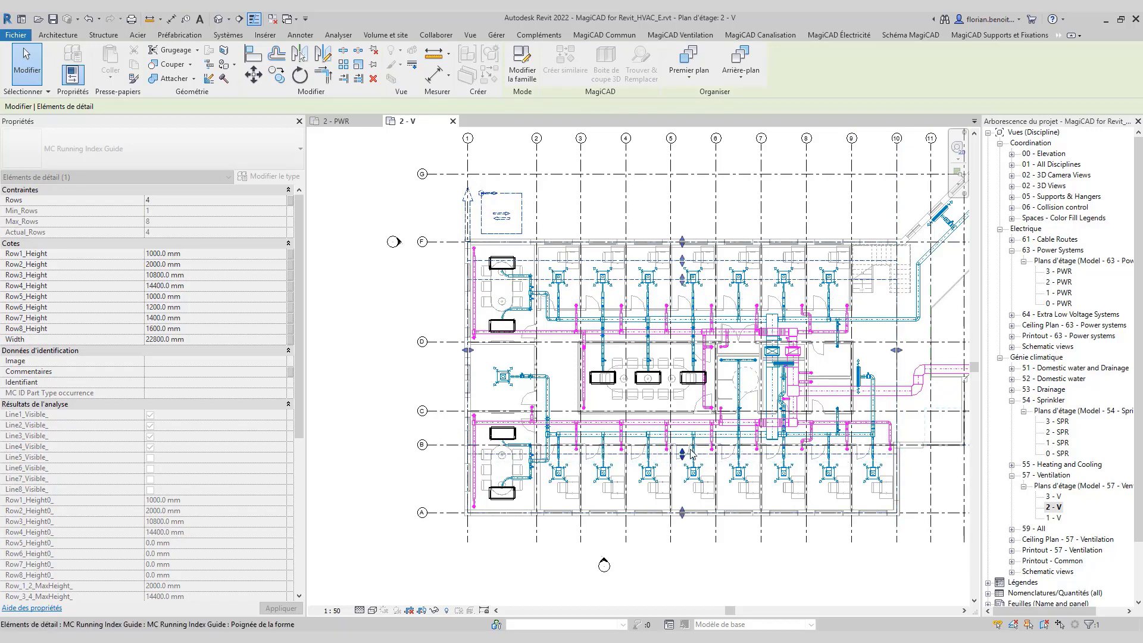
scroll(688, 291, "up", 2)
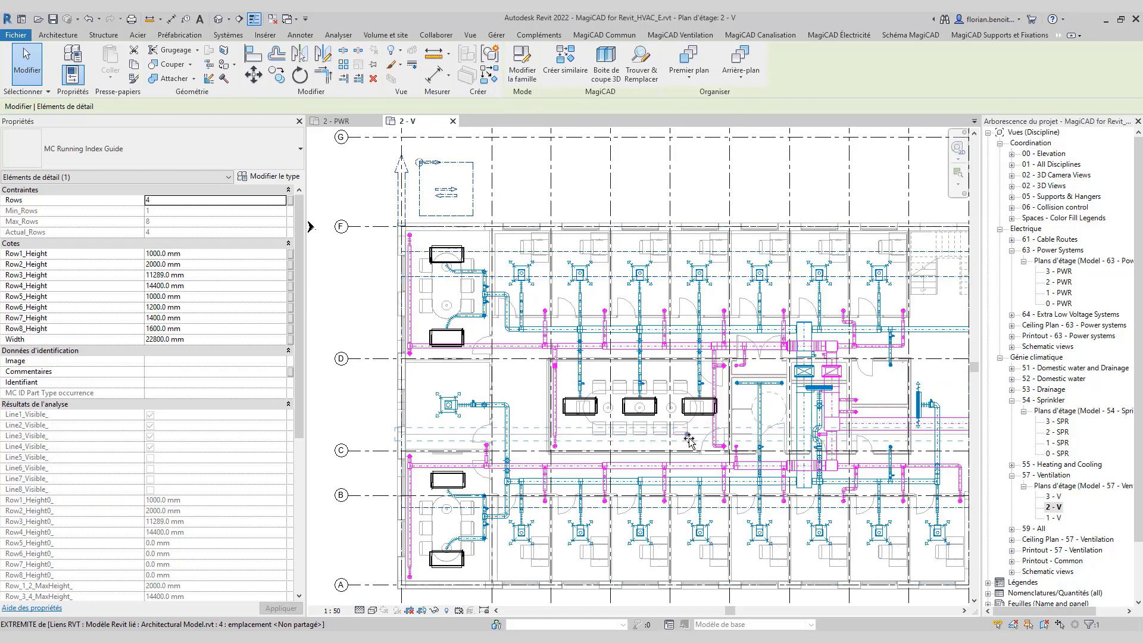
left_click_drag(688, 440, 690, 269)
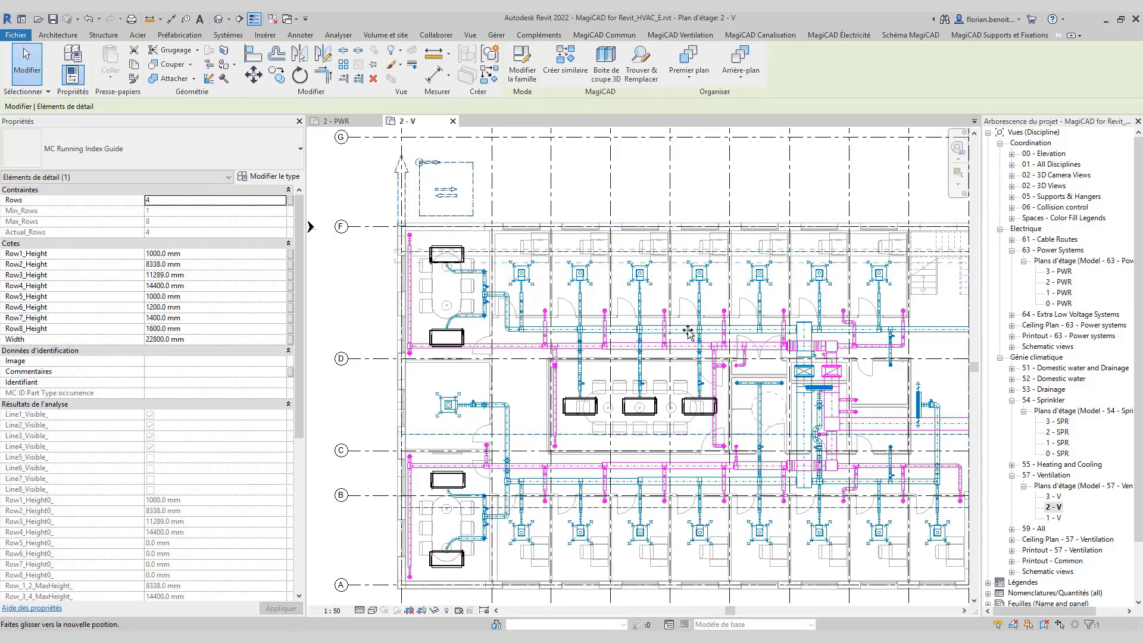
left_click_drag(688, 363, 712, 357)
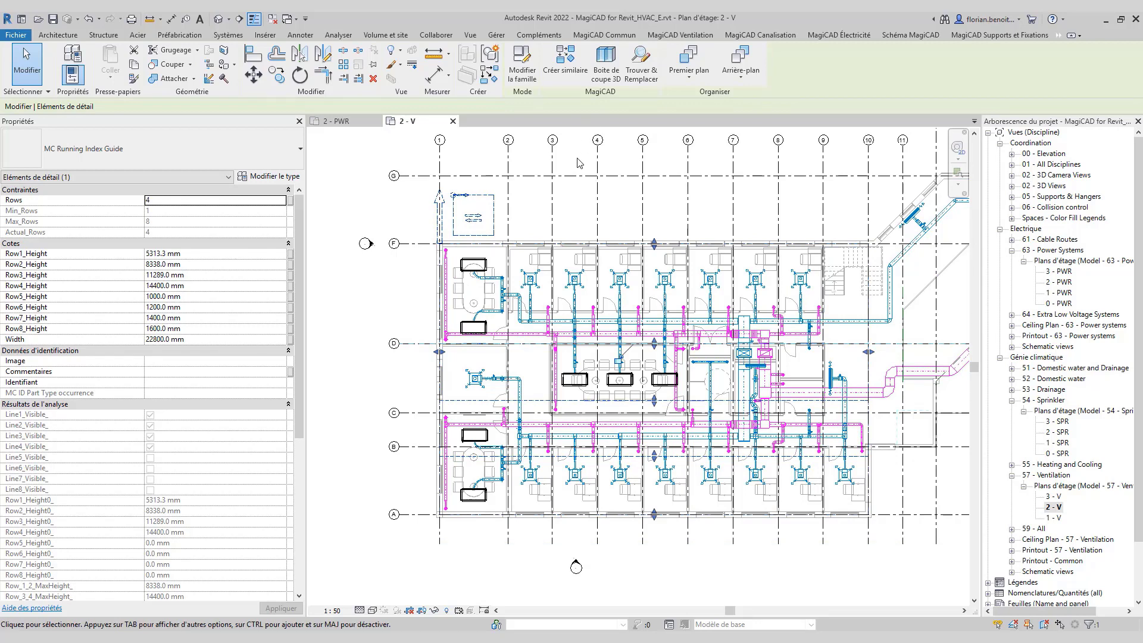
left_click(571, 214)
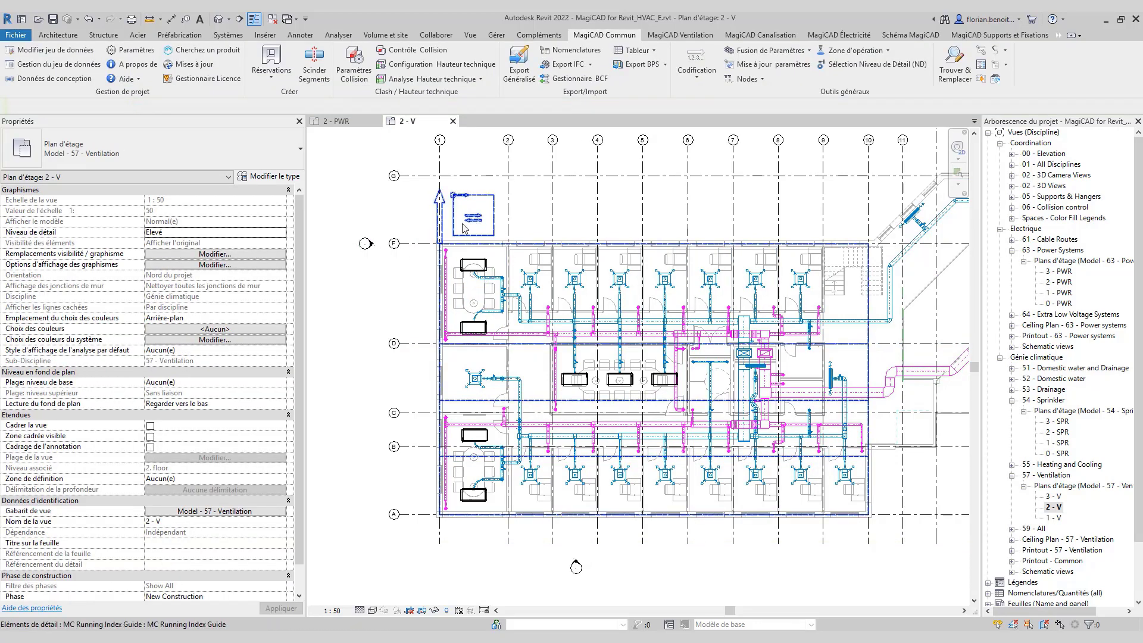
scroll(440, 232, "down", 1)
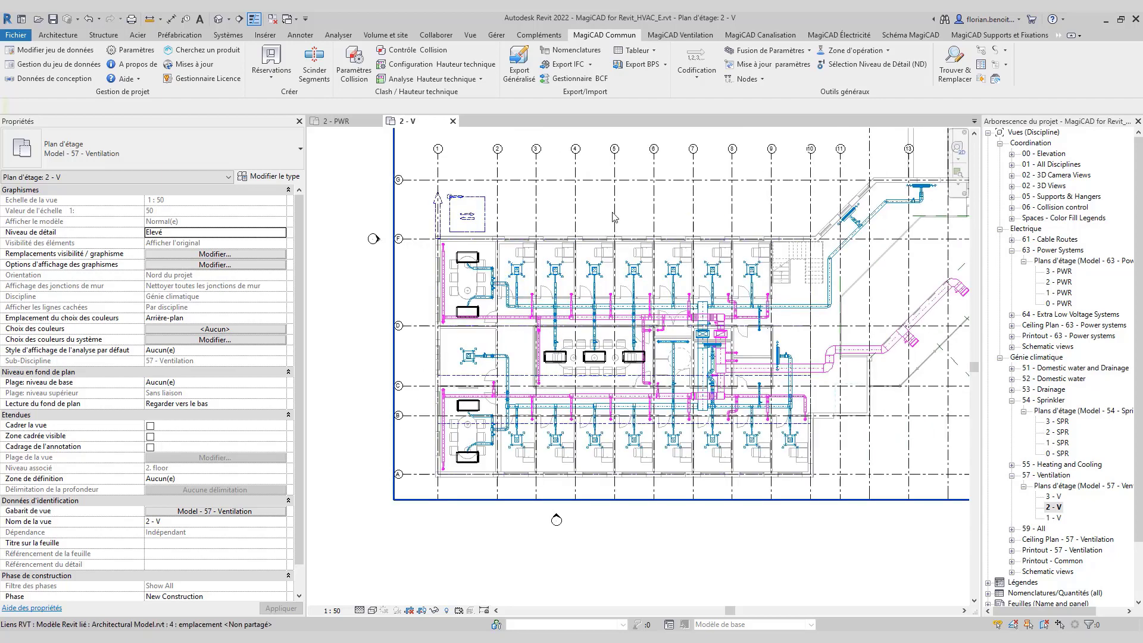
Start installing coding with the group VE Ventilation and the format Diffuseur Diffuseur
left_click(698, 78)
left_click(664, 101)
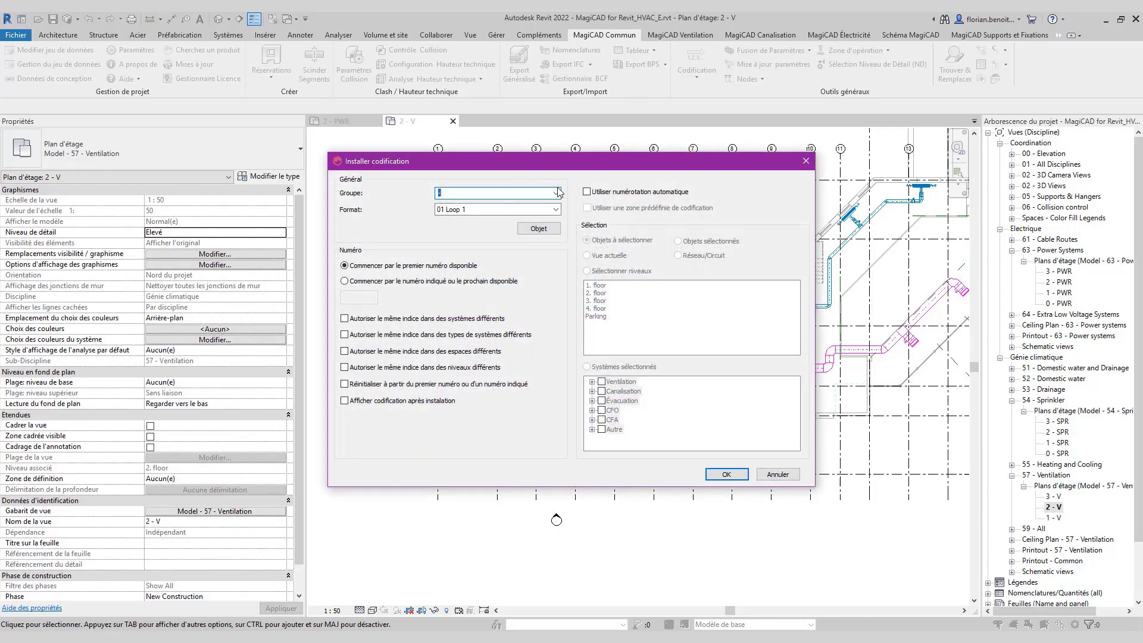
left_click(559, 192)
left_click(505, 272)
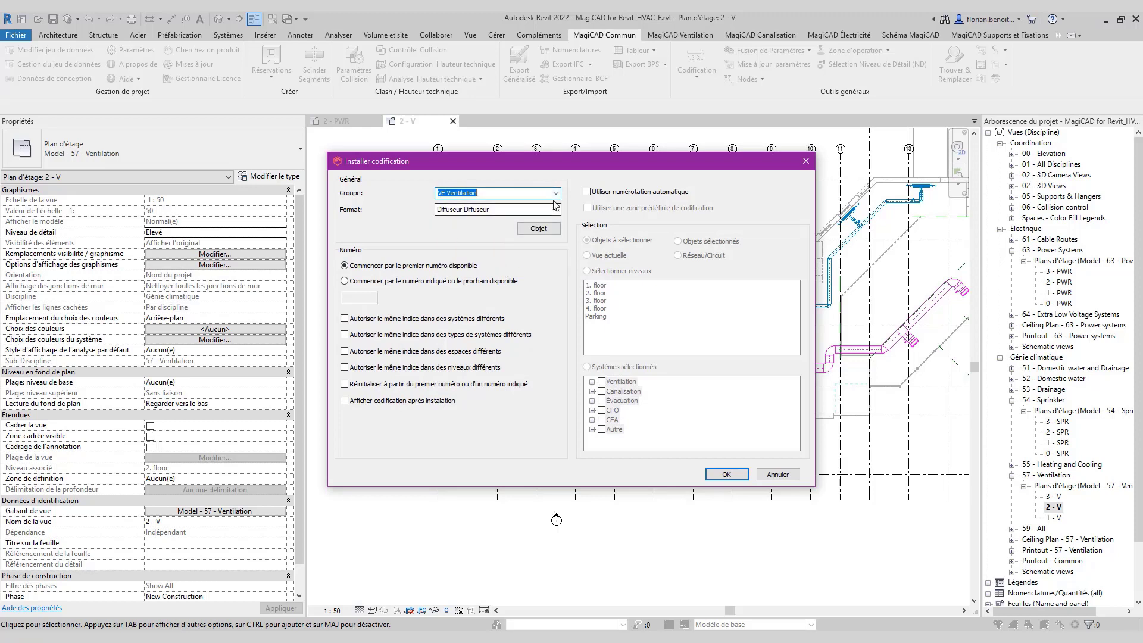
left_click(556, 209)
left_click(555, 209)
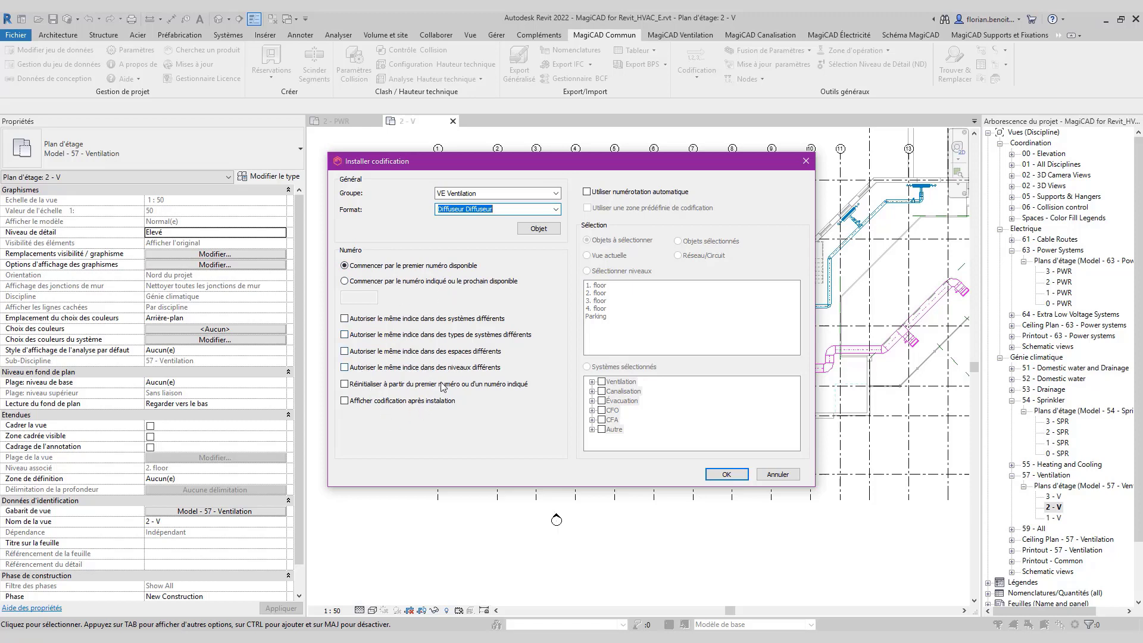
Enable automatic numbering with a predefined coding zone for objects to select, and number the diffusers using the placed zone guide
left_click(588, 192)
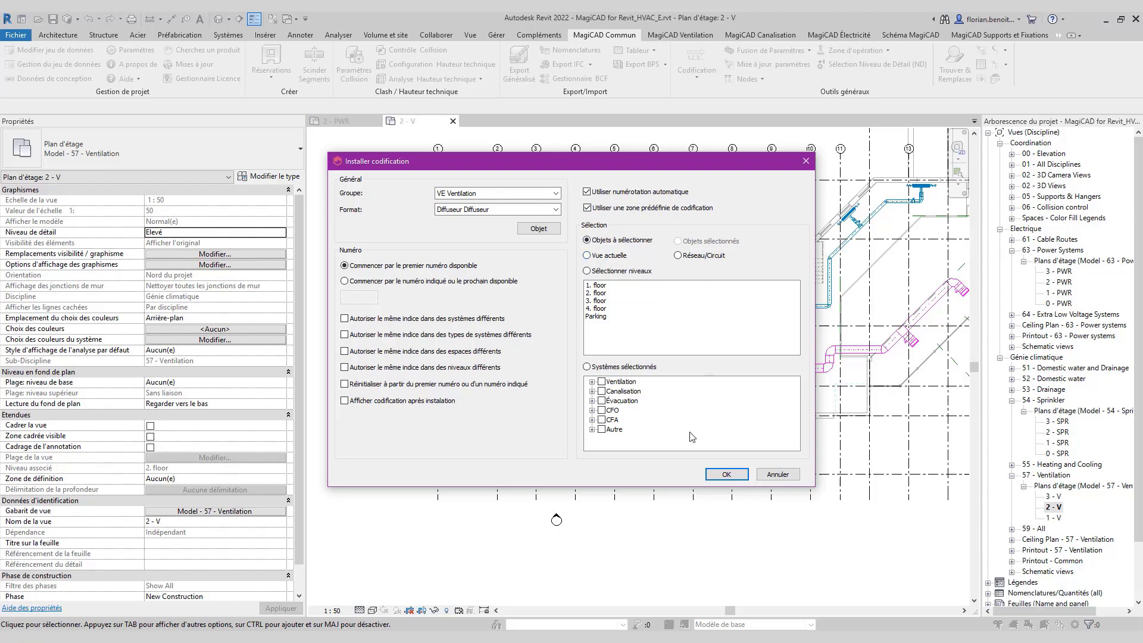
left_click(726, 474)
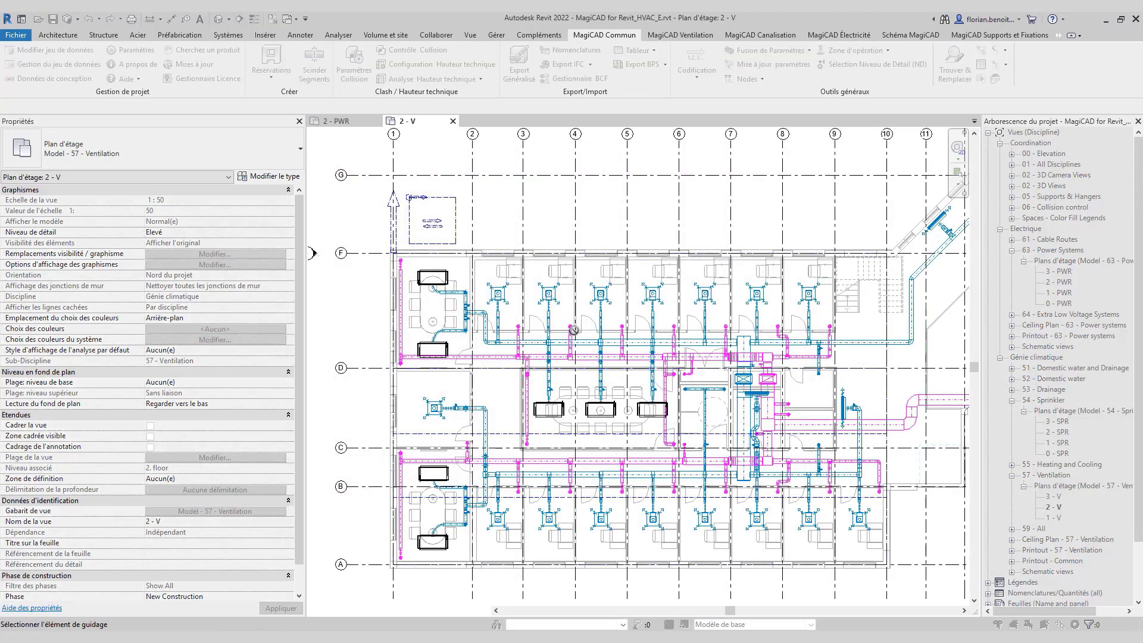
left_click(419, 244)
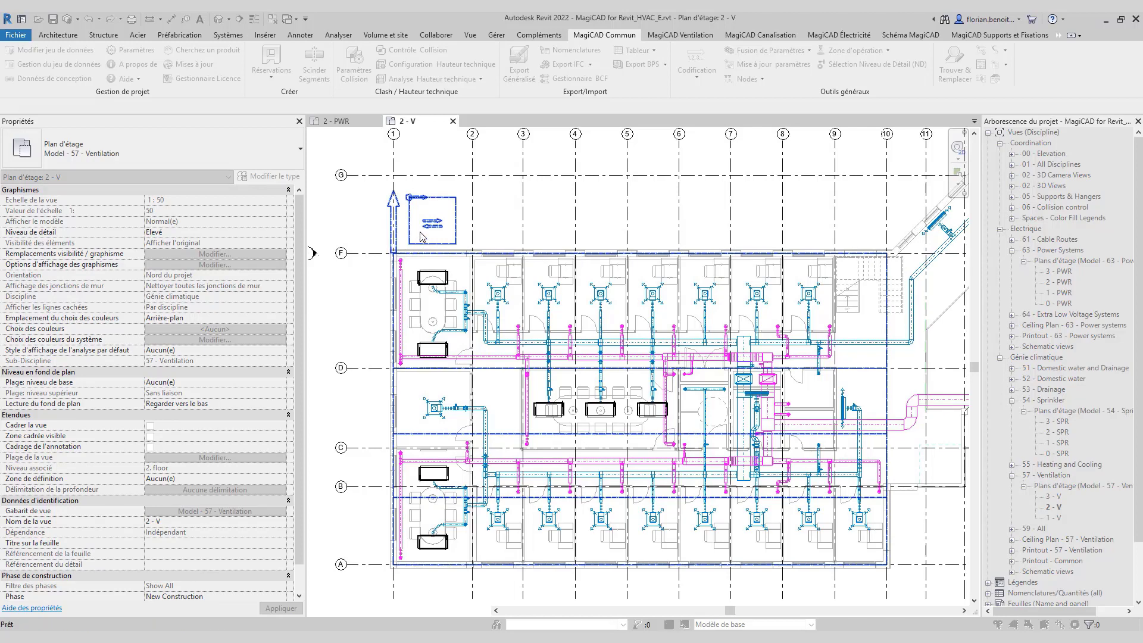
Examine the diffuser codes along each row of the coding zone and check the order in which they run
scroll(519, 301, "up", 1)
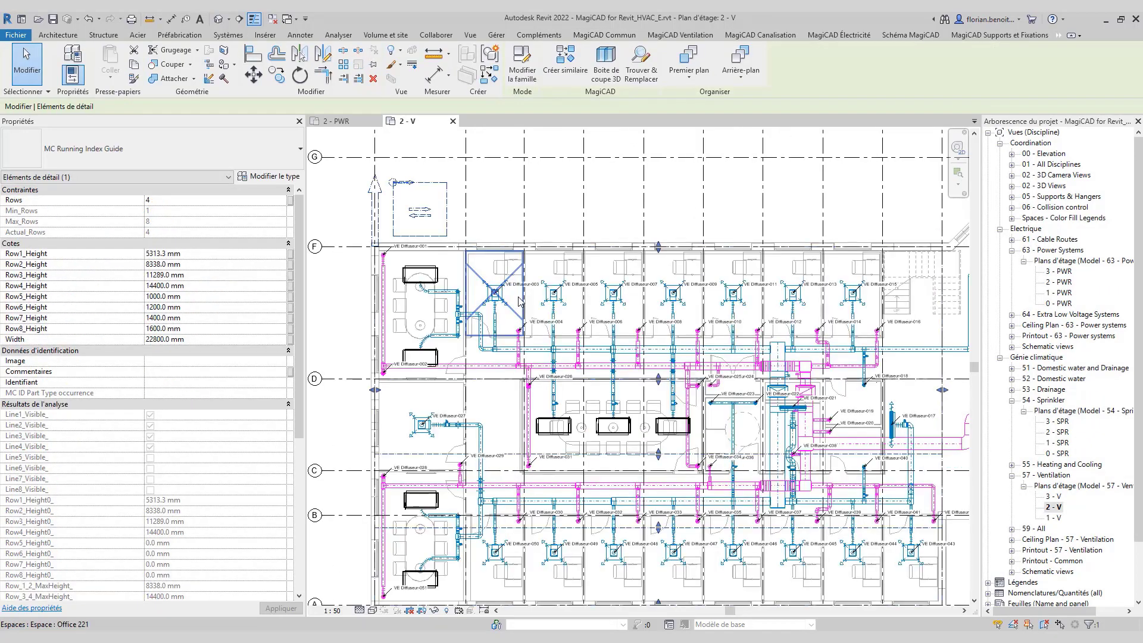
scroll(498, 296, "up", 2)
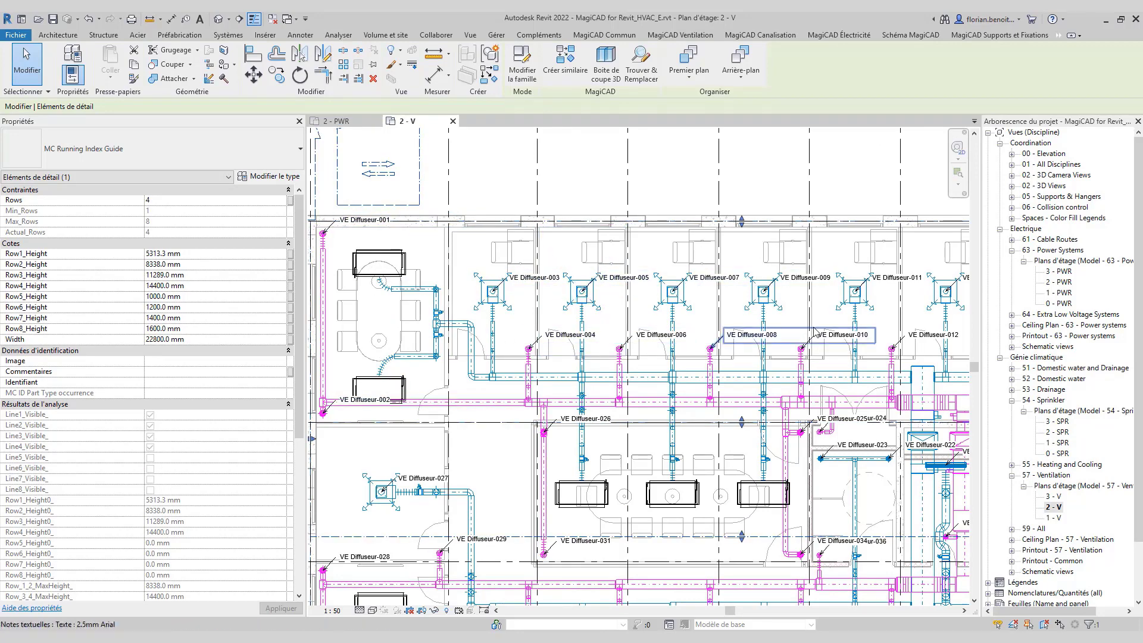
middle_click_drag(832, 336, 542, 325)
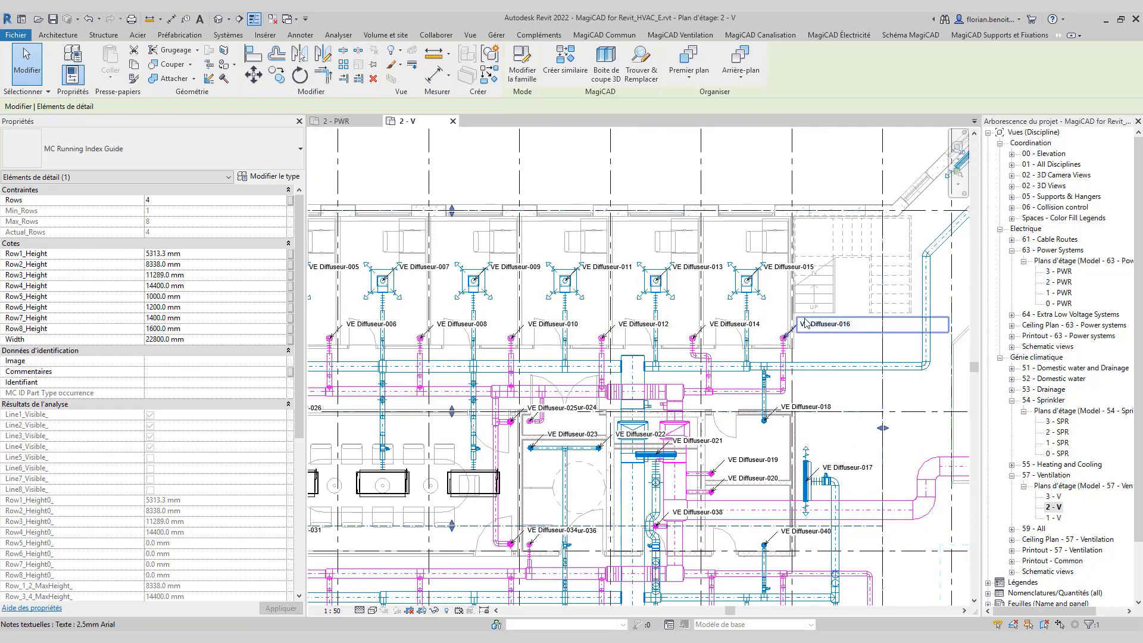
middle_click_drag(804, 323, 819, 277)
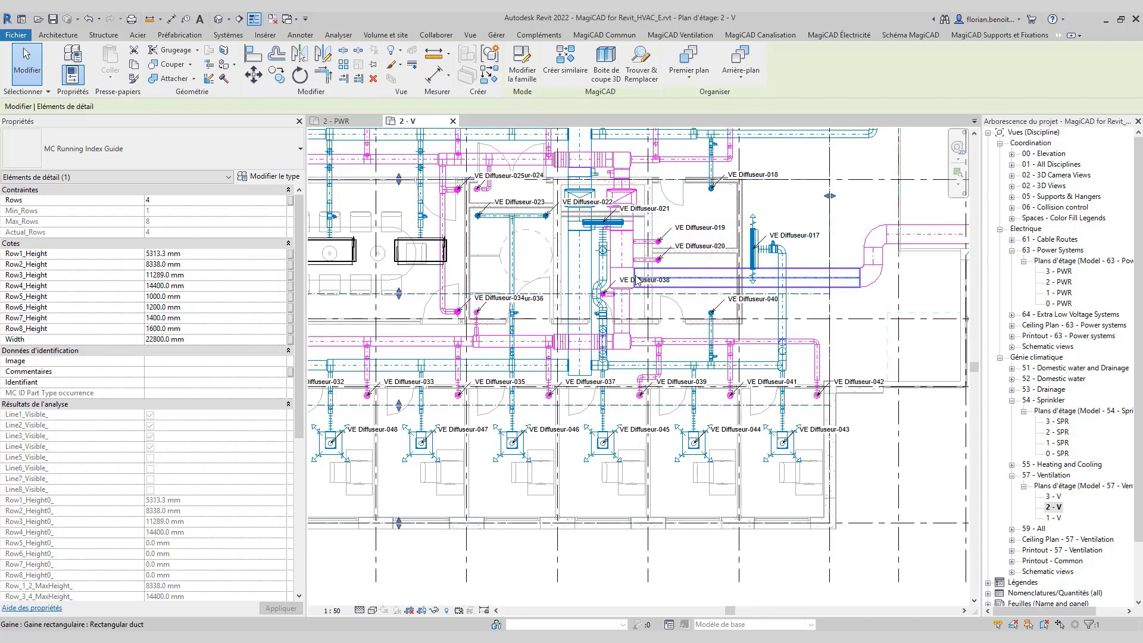
middle_click_drag(584, 308, 585, 309)
middle_click_drag(784, 260, 815, 260)
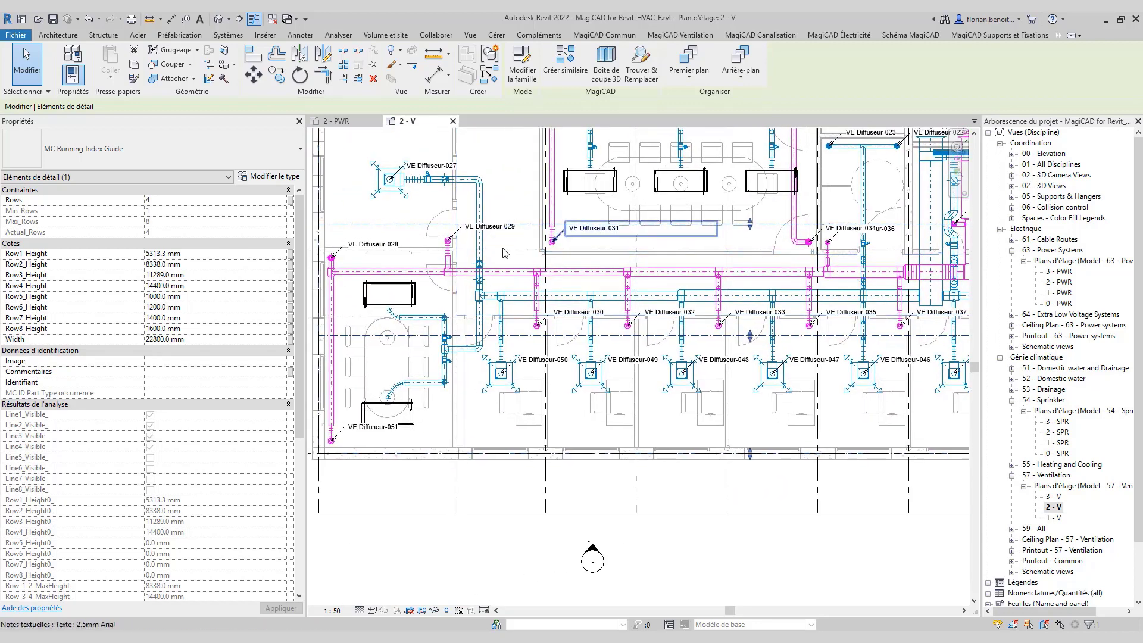
scroll(635, 239, "down", 1)
middle_click_drag(874, 300, 668, 267)
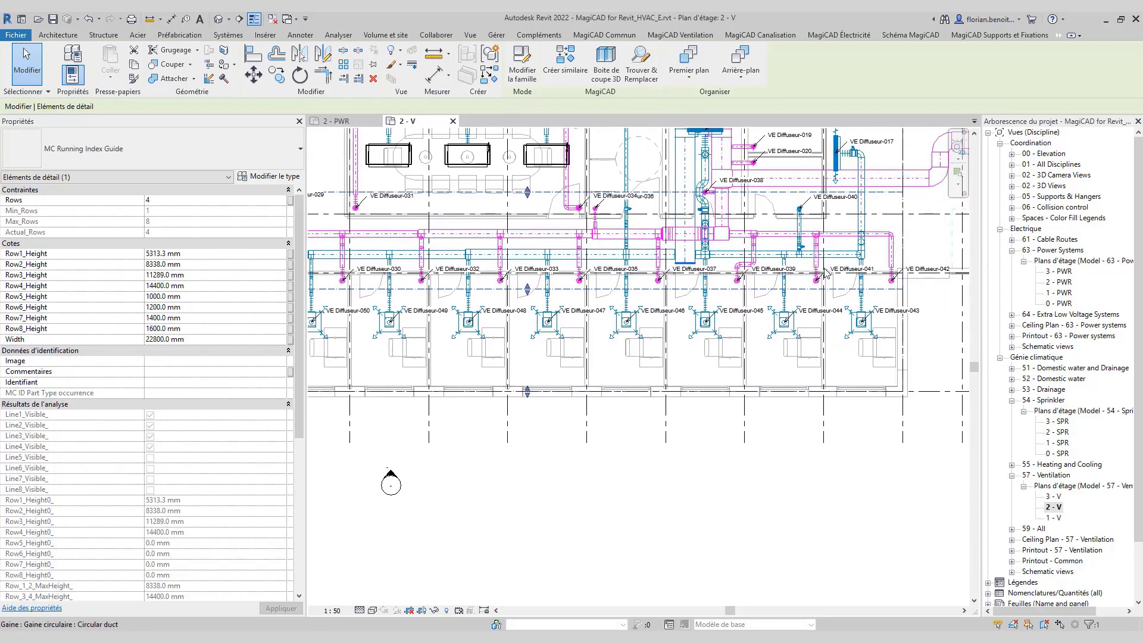
middle_click_drag(402, 338, 540, 369)
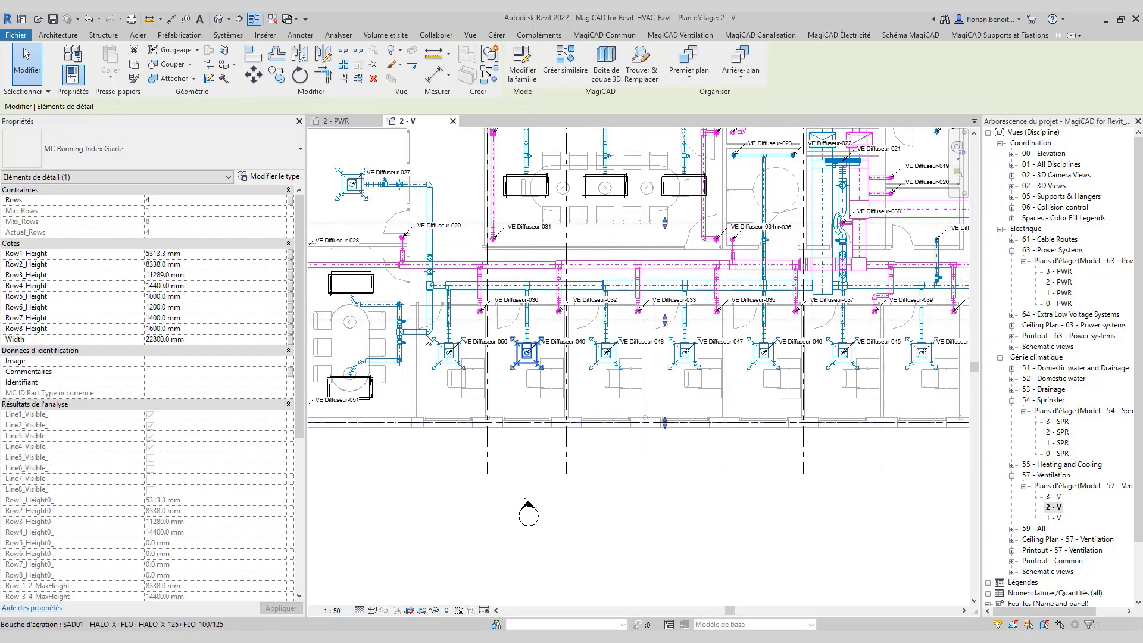
scroll(499, 424, "down", 2)
middle_click_drag(807, 292, 812, 476)
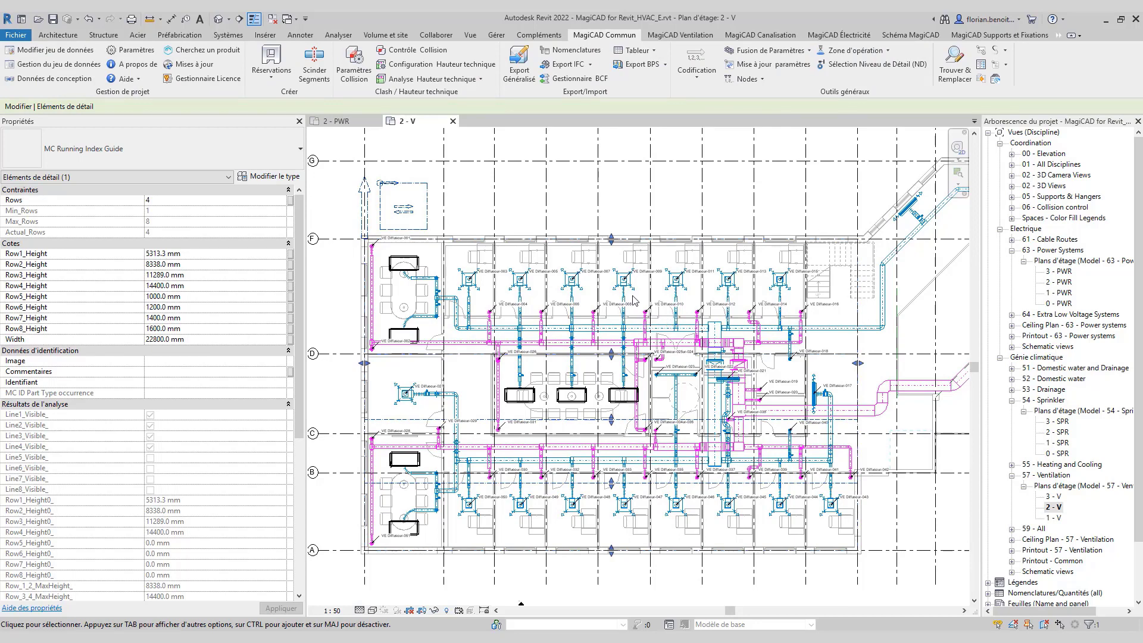
Configure a new duct with the Exhaust system and Circular duct type, with absolute height levels turned off, and confirm the settings
left_click(684, 36)
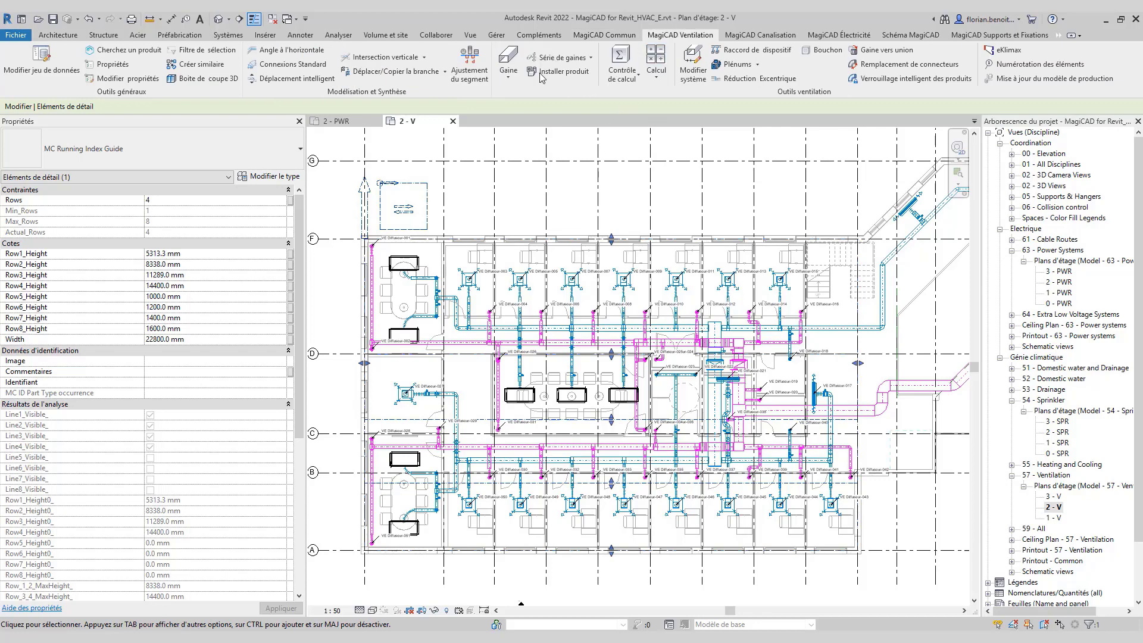
left_click(509, 57)
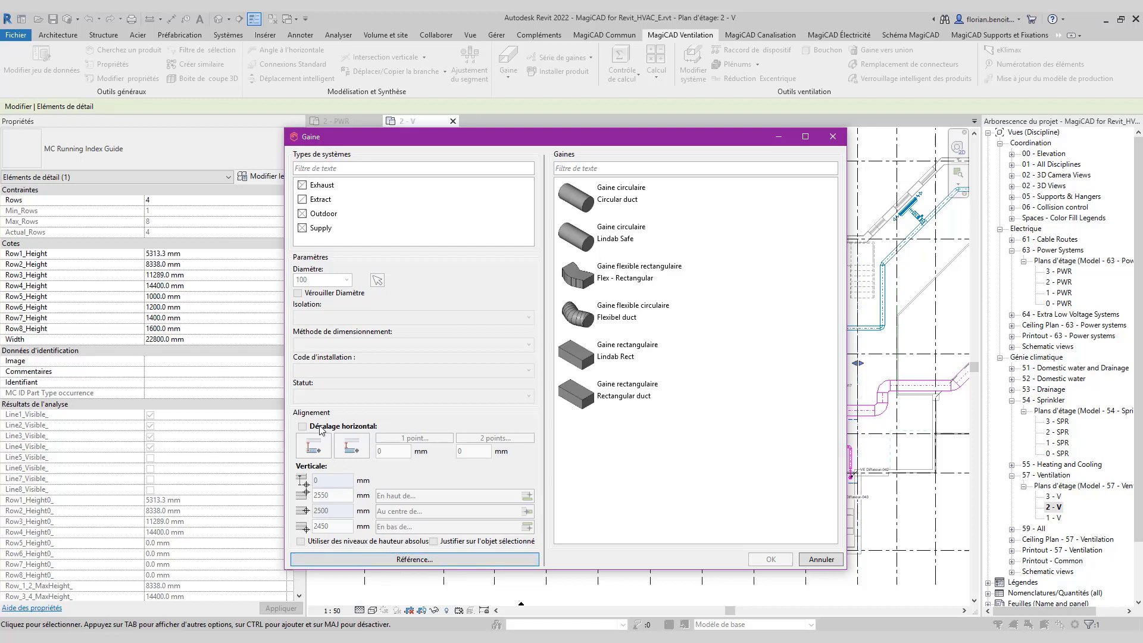
left_click(325, 186)
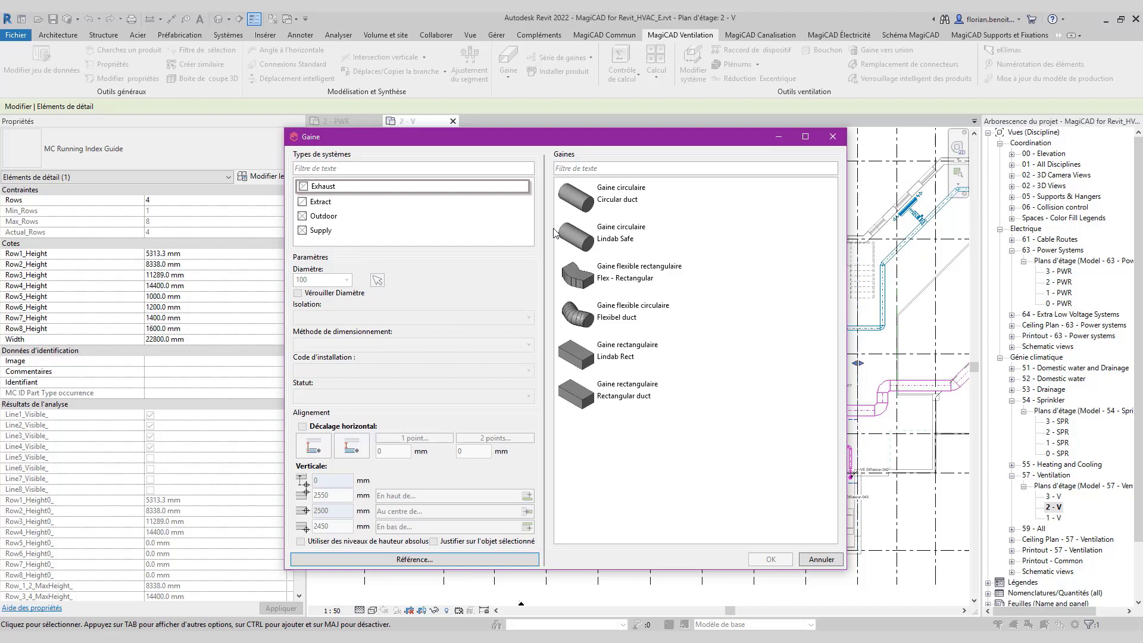
left_click(590, 197)
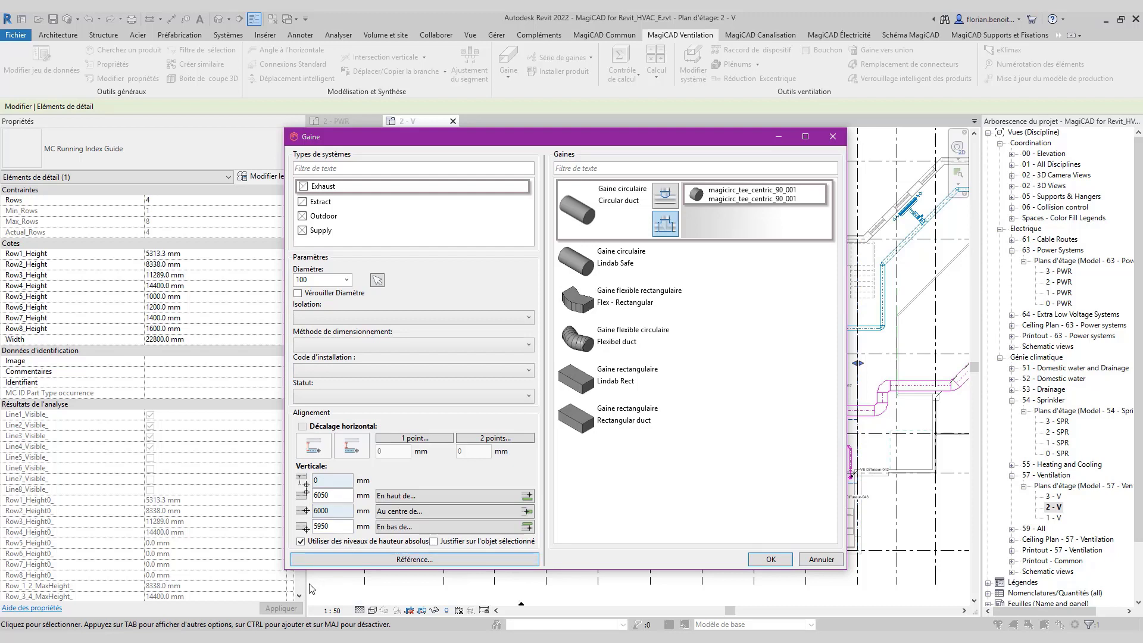
left_click(320, 543)
left_click(772, 559)
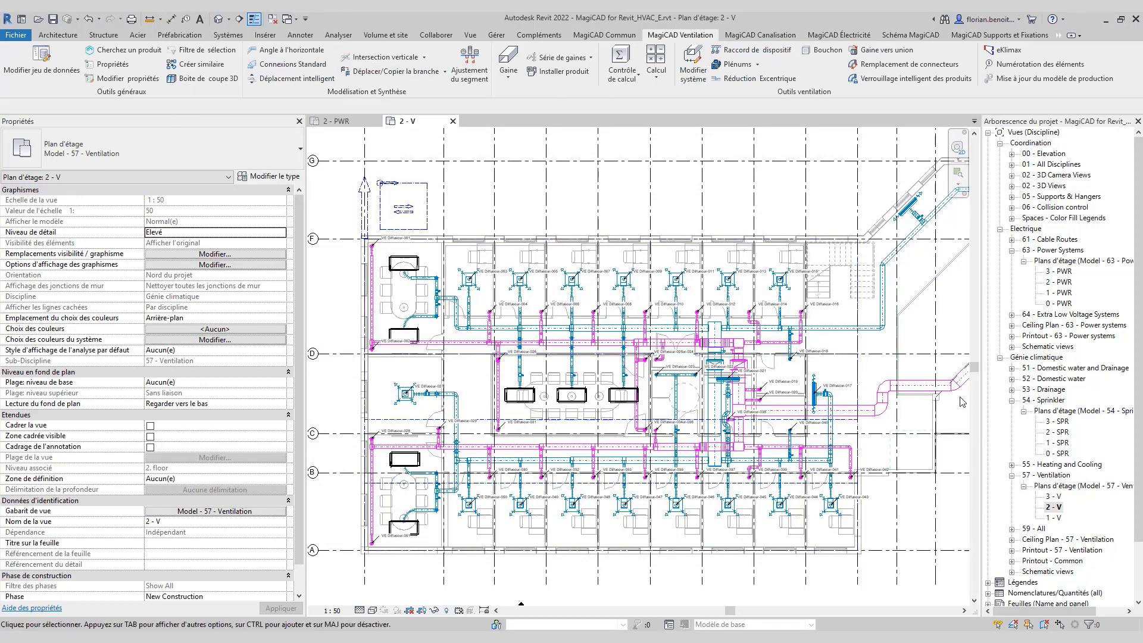
Reopen the duct settings and take the Supply system and circular duct properties from the existing supply duct beside the staircase
scroll(893, 304, "up", 3)
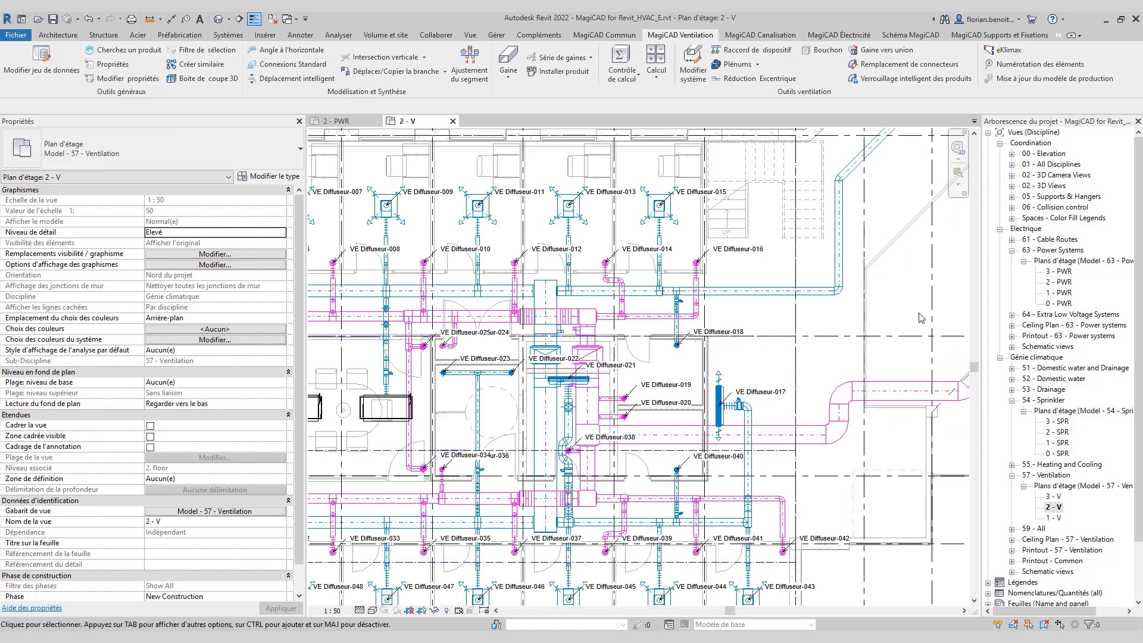
middle_click_drag(916, 300, 689, 511)
scroll(694, 421, "up", 2)
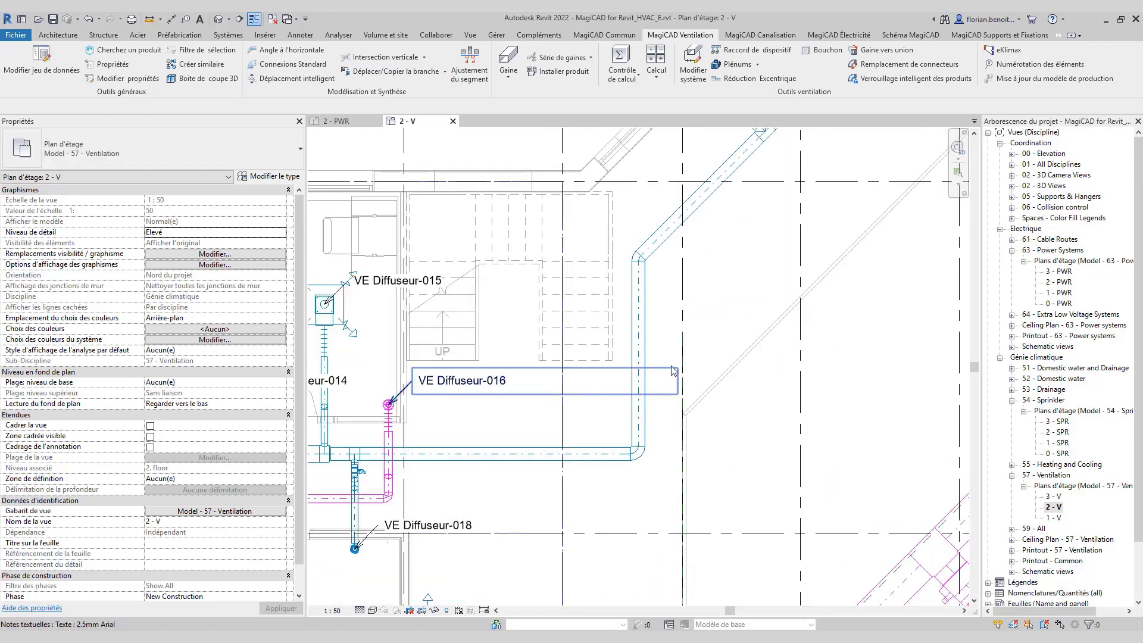
left_click(507, 76)
left_click(516, 119)
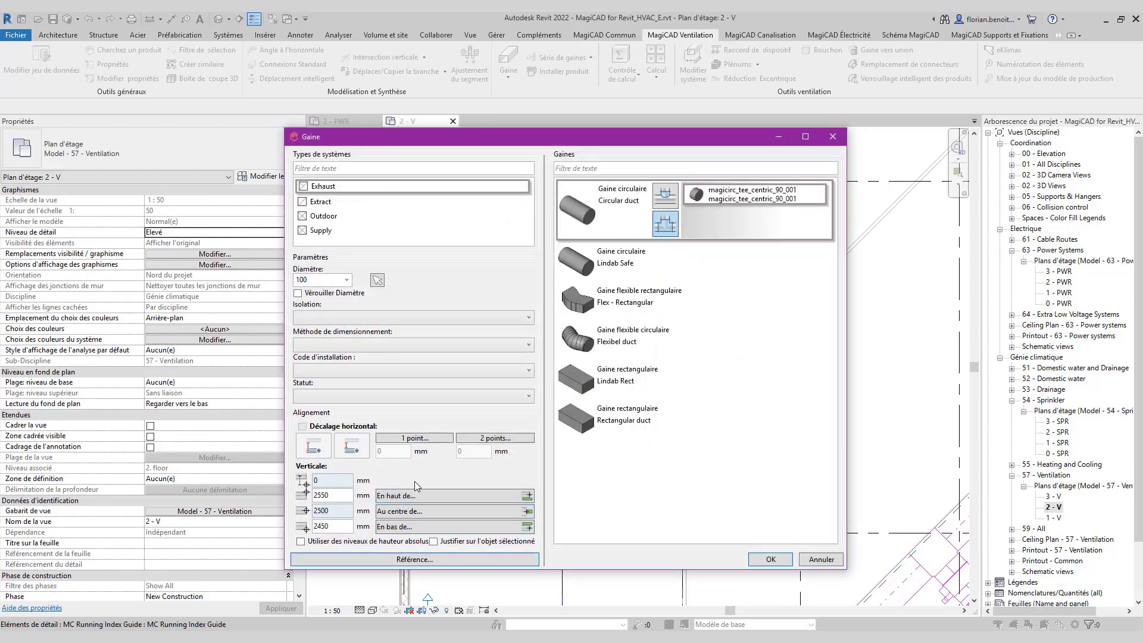
left_click(429, 559)
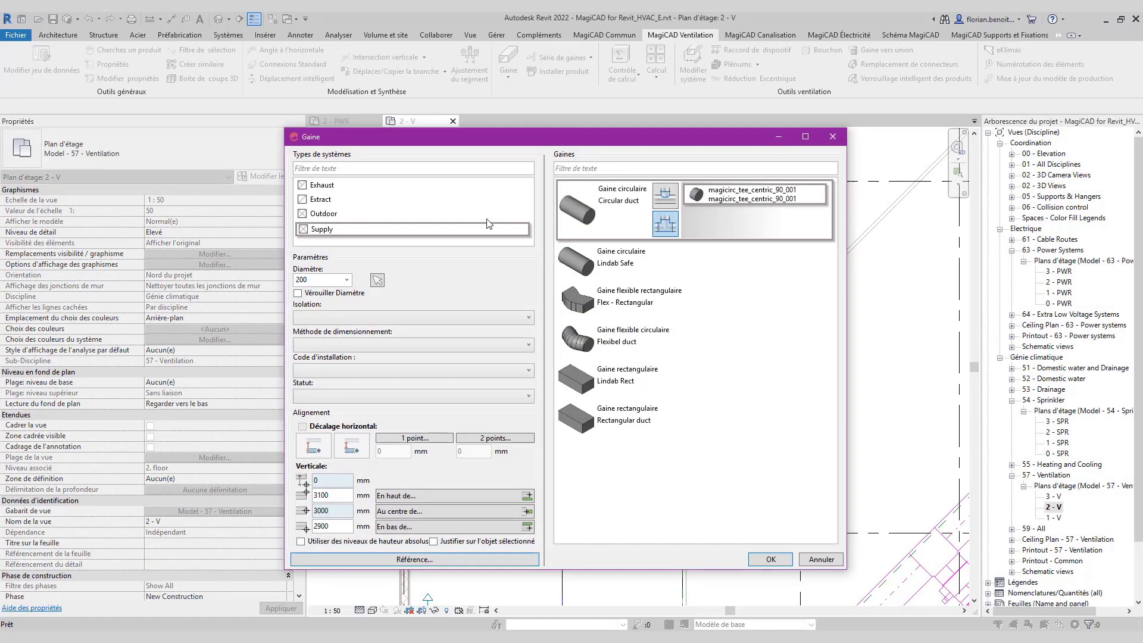
Set the new supply duct's diameter to 160 and its centre elevation to 2800 mm, and confirm the settings
left_click(346, 281)
left_click(322, 323)
left_click(335, 511)
type("2800")
left_click(781, 564)
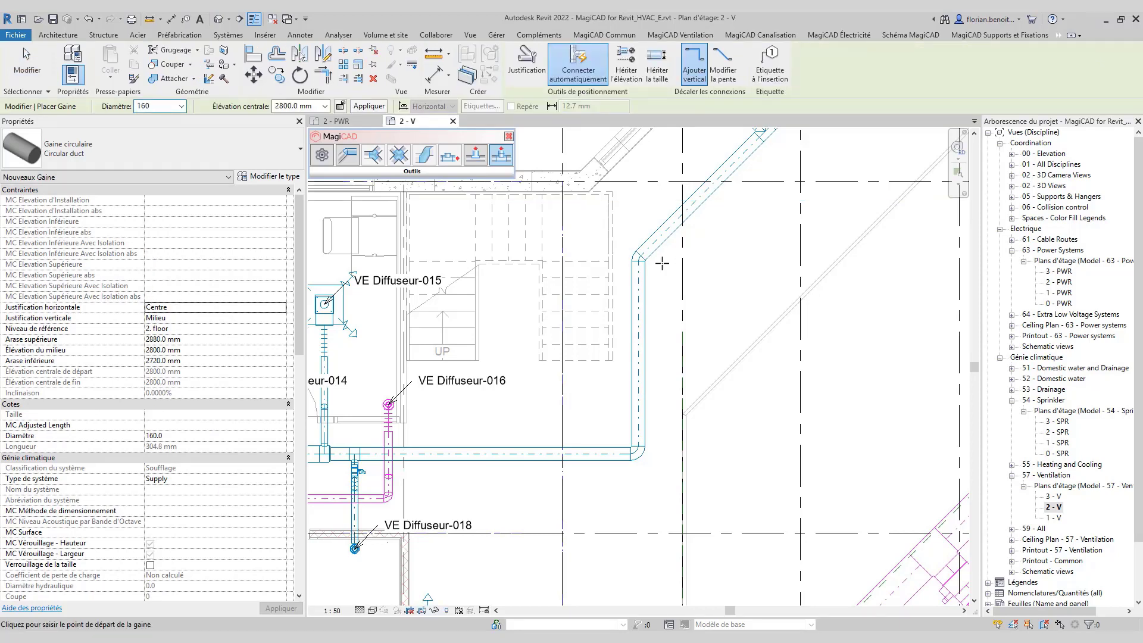
Draw a straight supply duct about 3500 mm long, parallel to the existing duct beside the staircase, and end duct placement
left_click(662, 262)
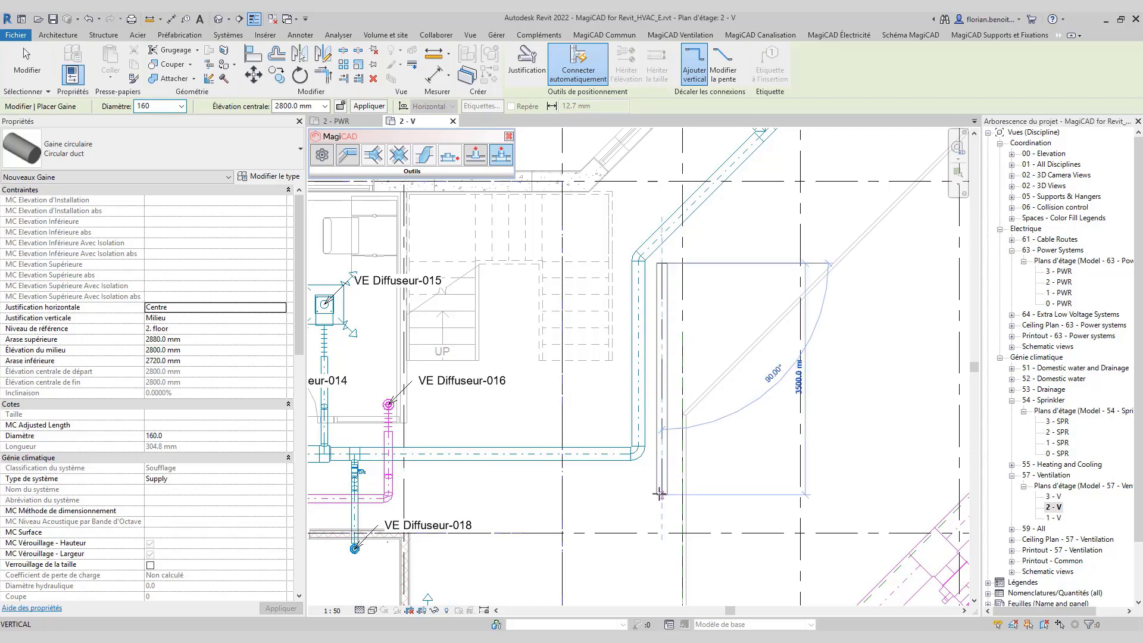
left_click(661, 495)
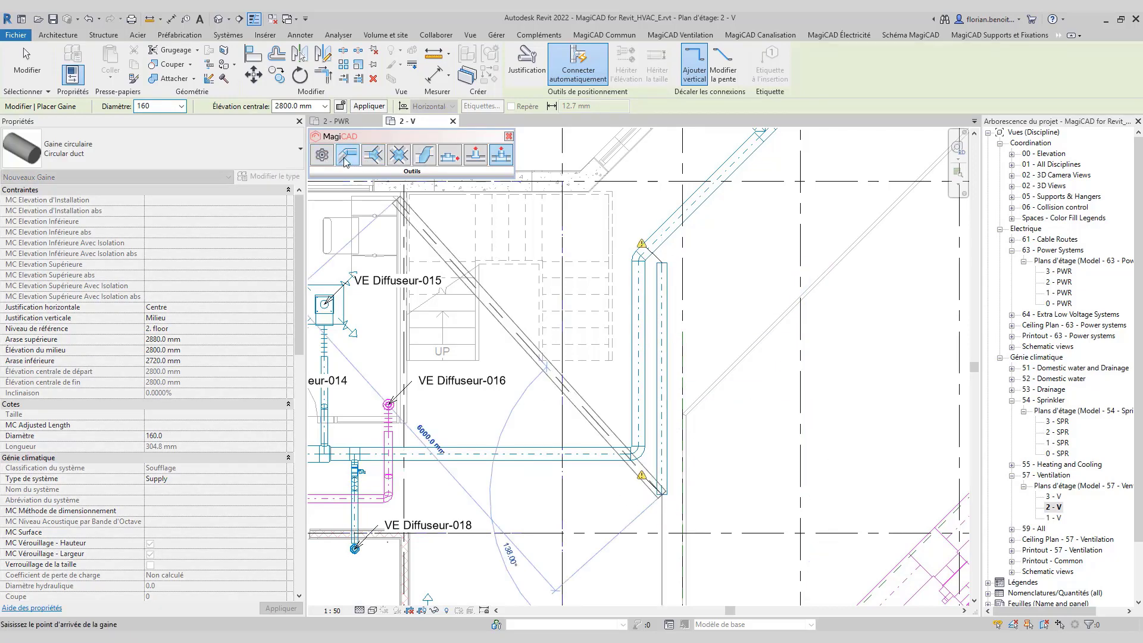
key("Escape")
key("Escape")
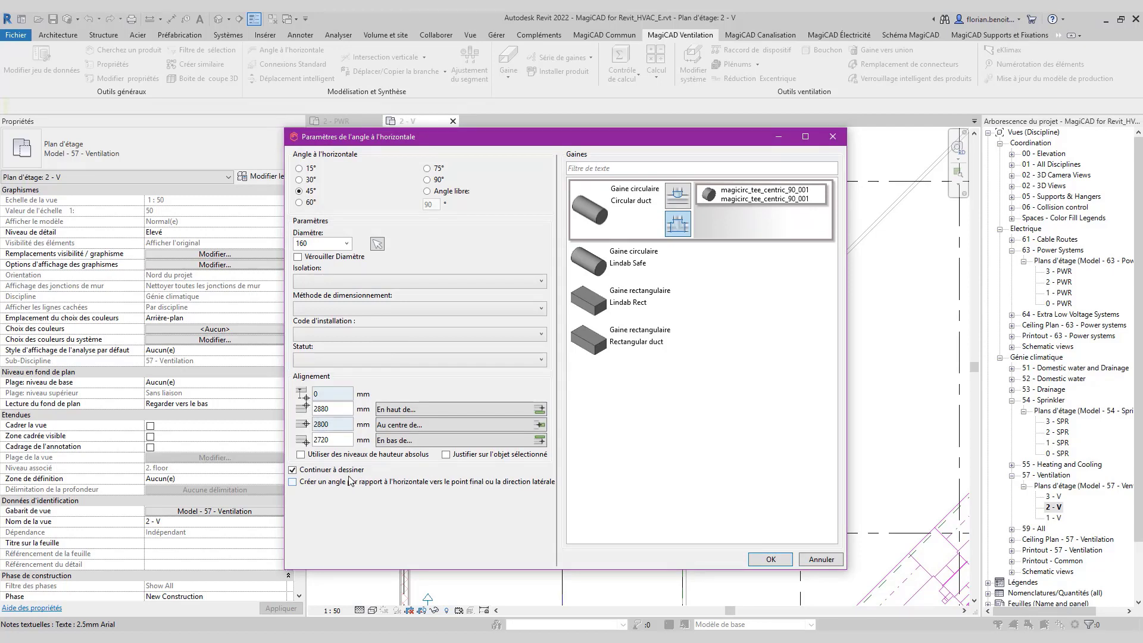
Set the centre elevation to 3000 mm, enable creating the 45° angle towards the end point or lateral direction, and confirm
double_click(339, 424)
type("3000")
left_click(292, 483)
left_click(774, 563)
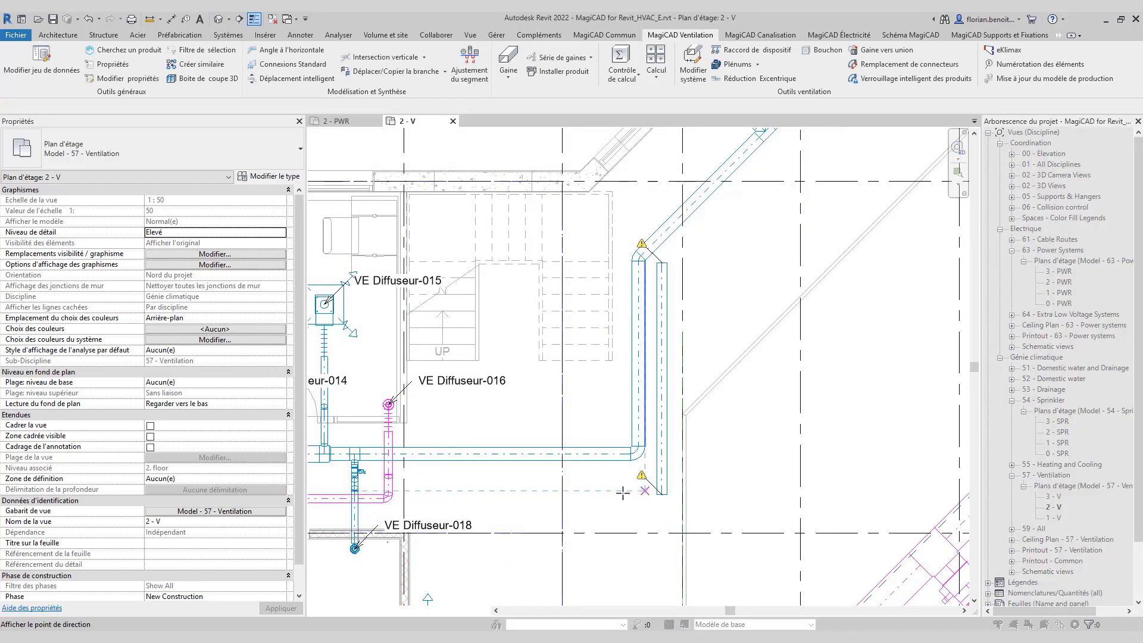
Set the direction from the new duct's lower end towards the room and draw a horizontal duct about 1760 mm long, then end placement
left_click(560, 491)
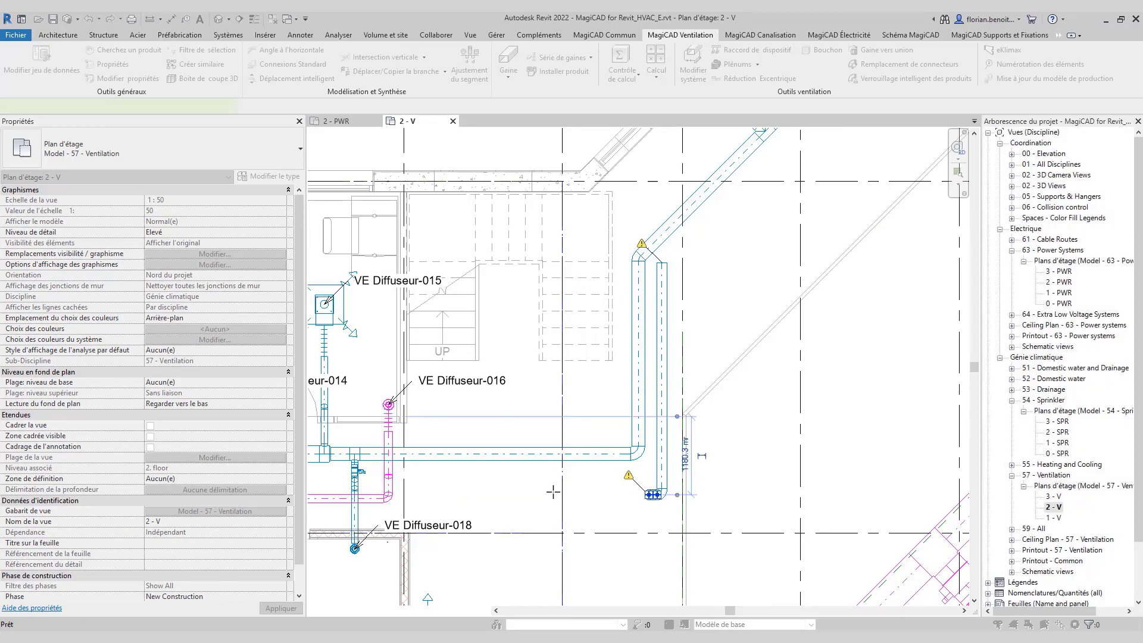
left_click(652, 495)
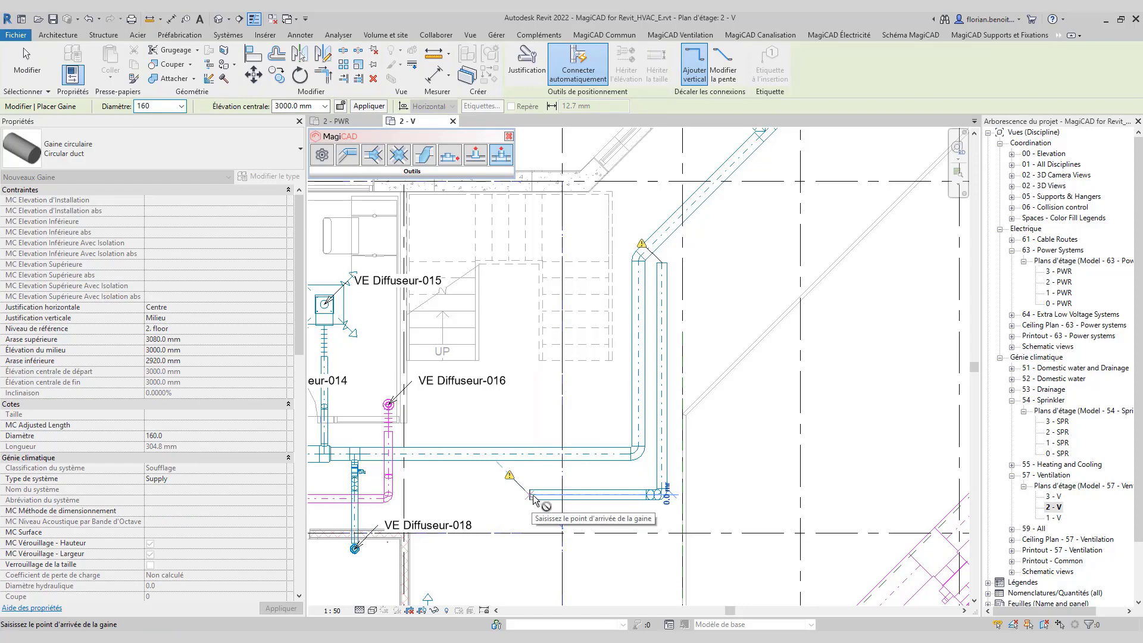
left_click(533, 496)
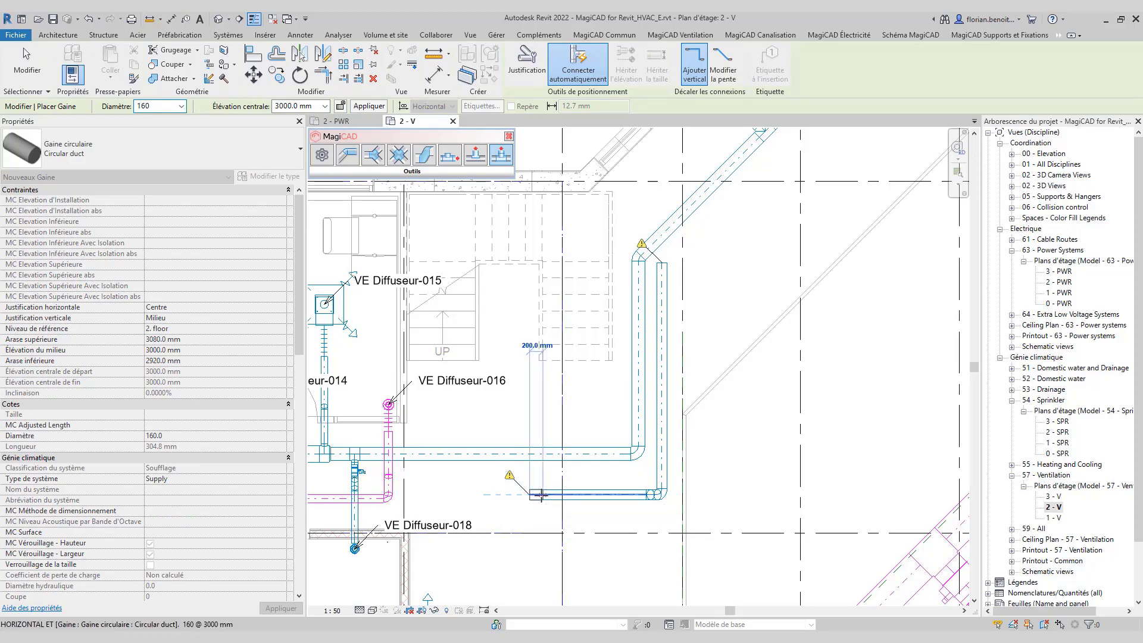
key("Escape")
key("Escape")
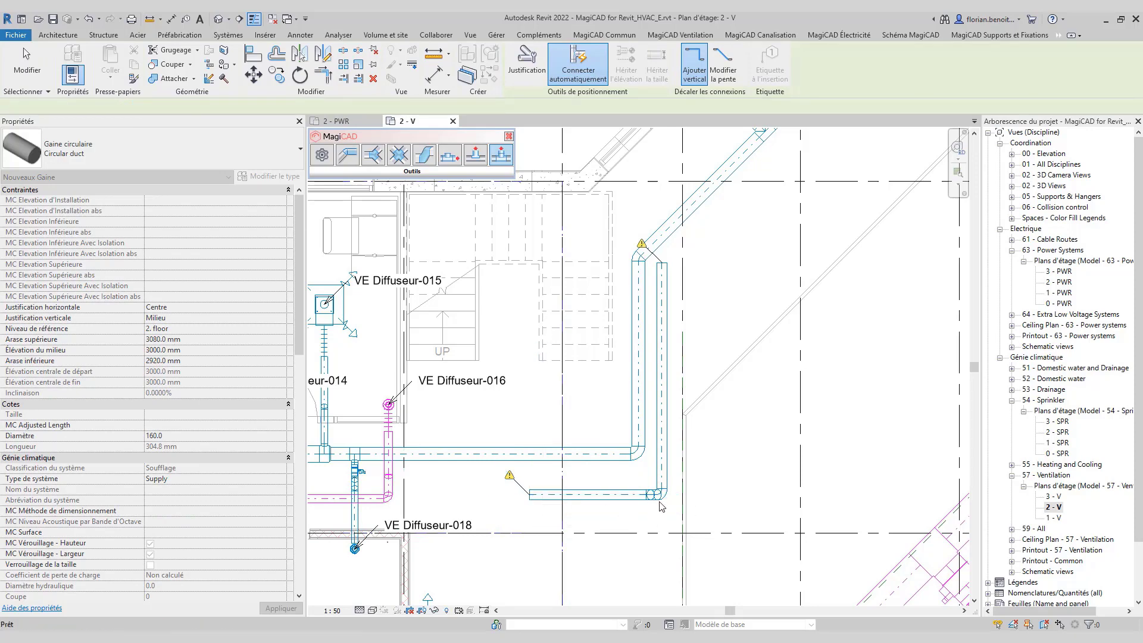
Examine the elevations of the two ducts joined by the new offset, and clear the selection
scroll(651, 509, "up", 4)
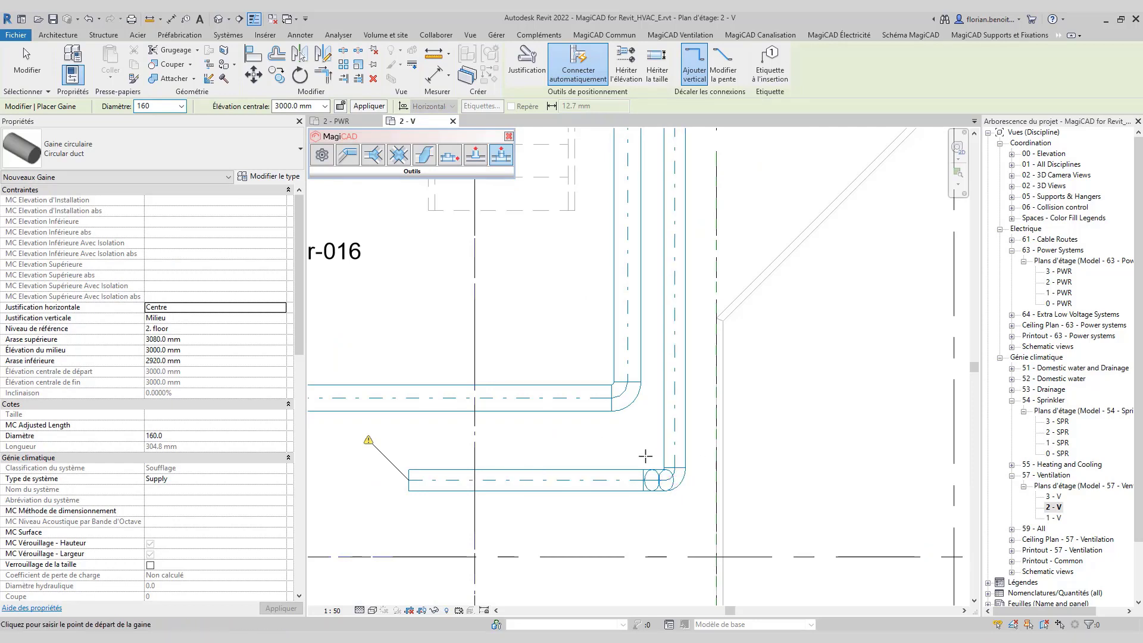
key("Escape")
key("Escape")
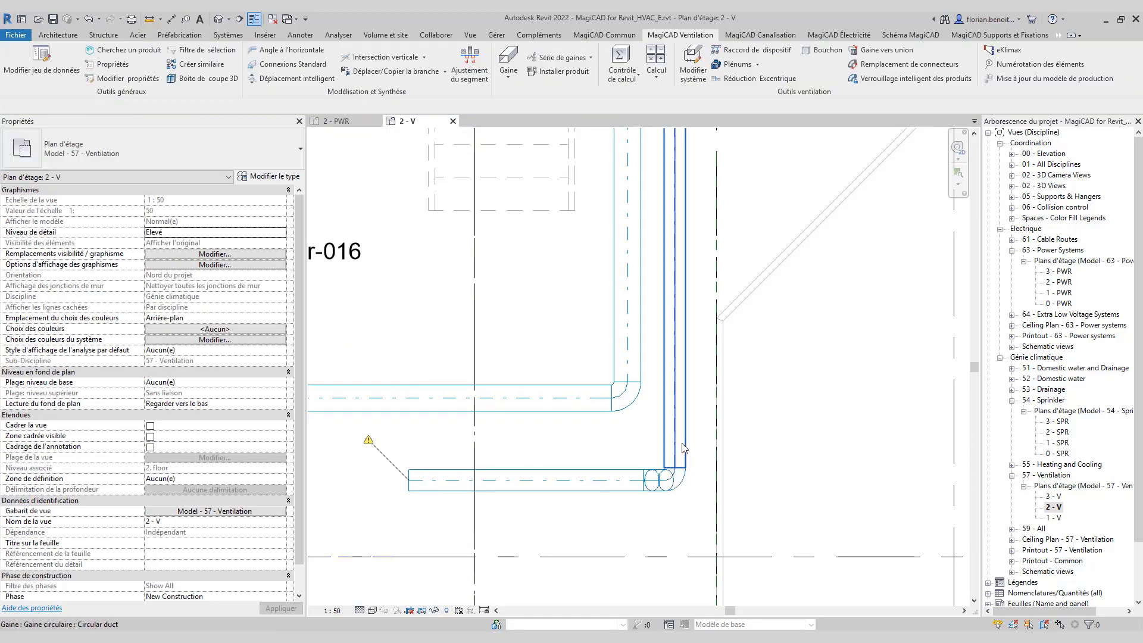
left_click(667, 439)
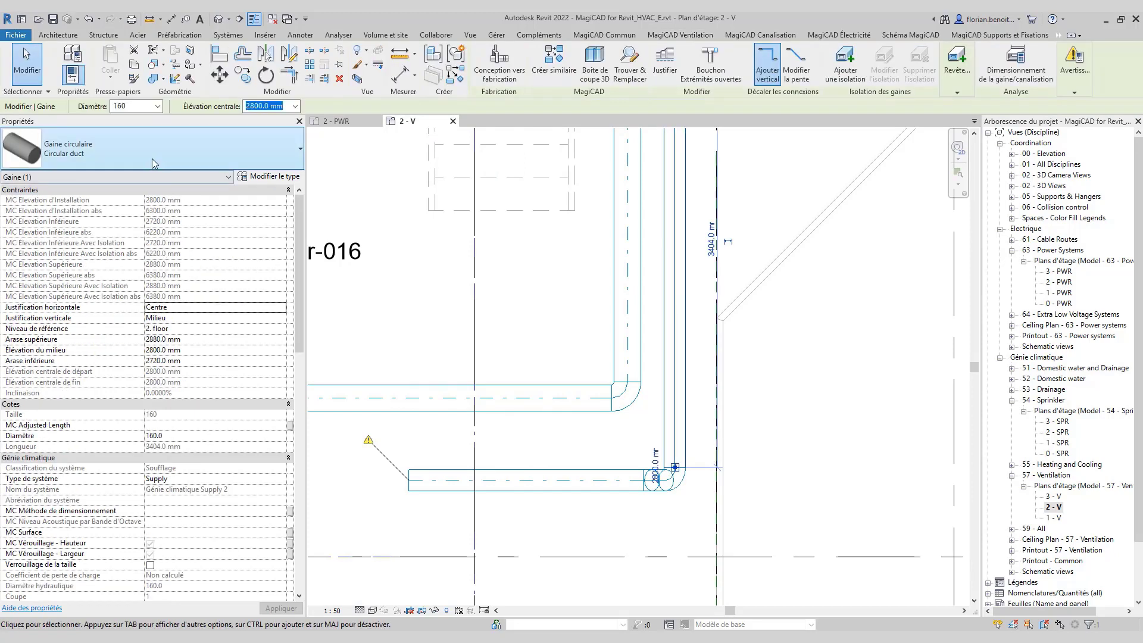
left_click(535, 480)
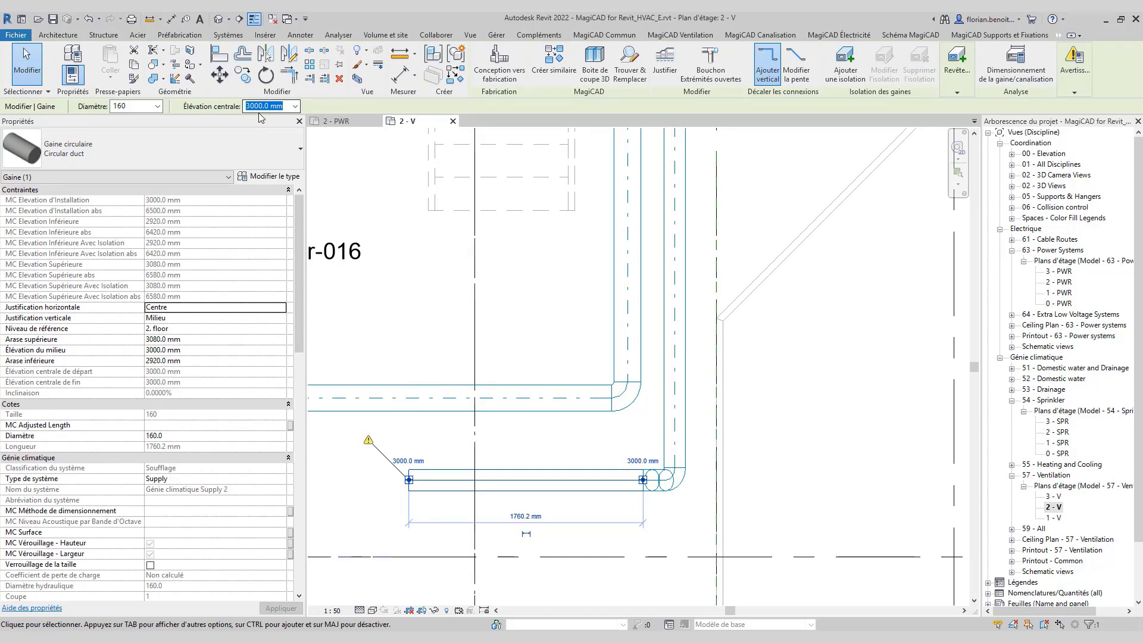
left_click(551, 345)
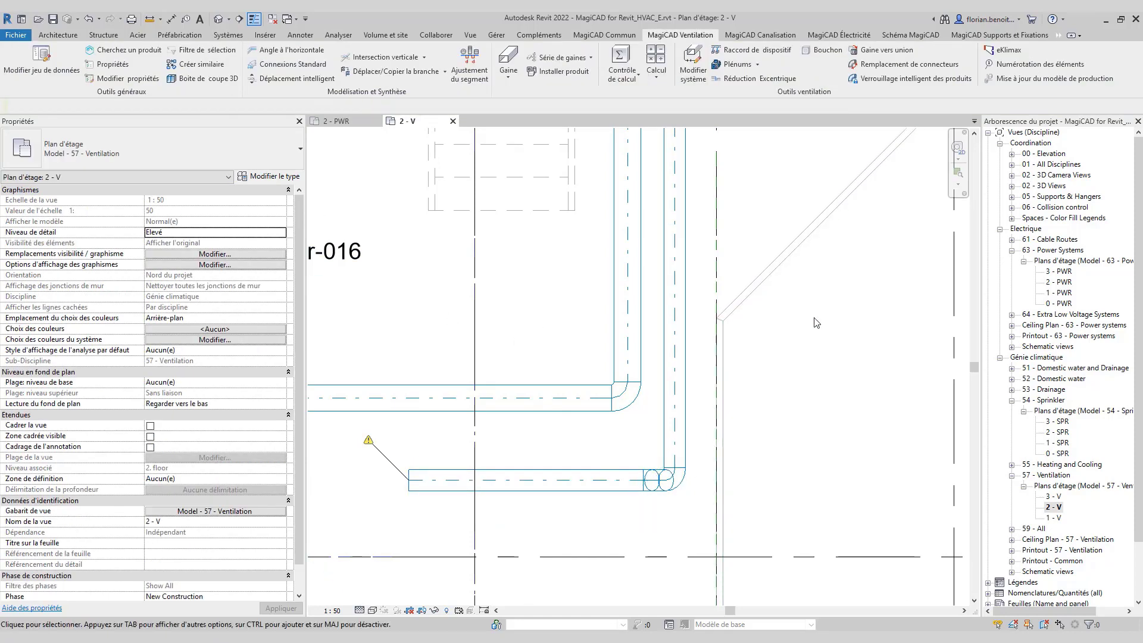
Create a similar 160 duct about 3700 mm long, parallel to the new supply duct and starting level with its upper end
scroll(810, 321, "down", 1)
middle_click_drag(801, 132, 712, 195)
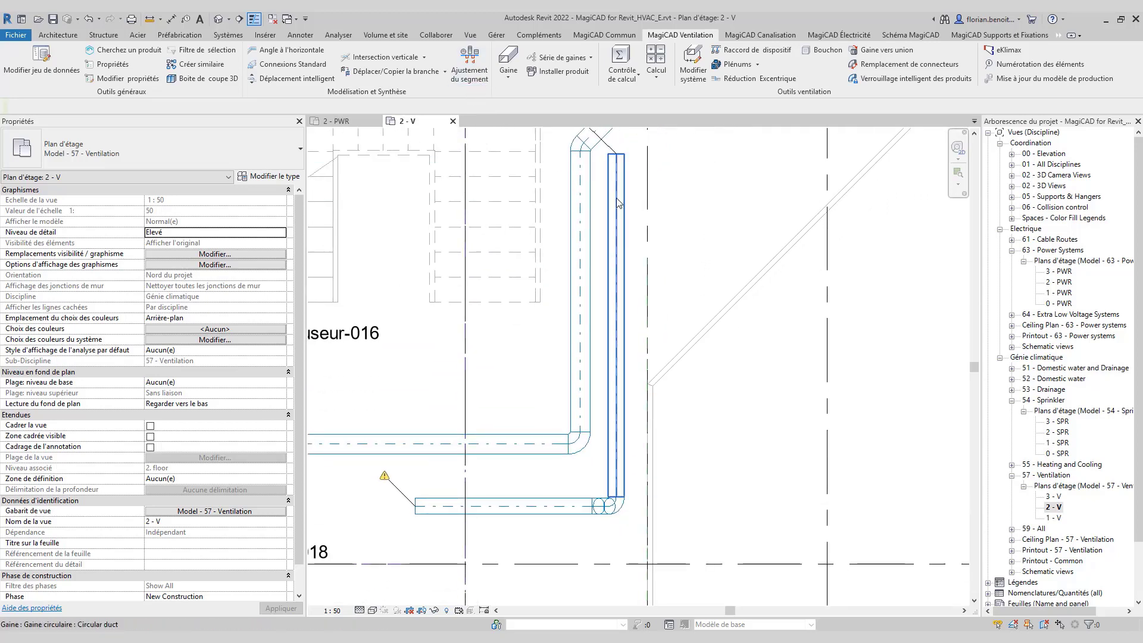
left_click(613, 174)
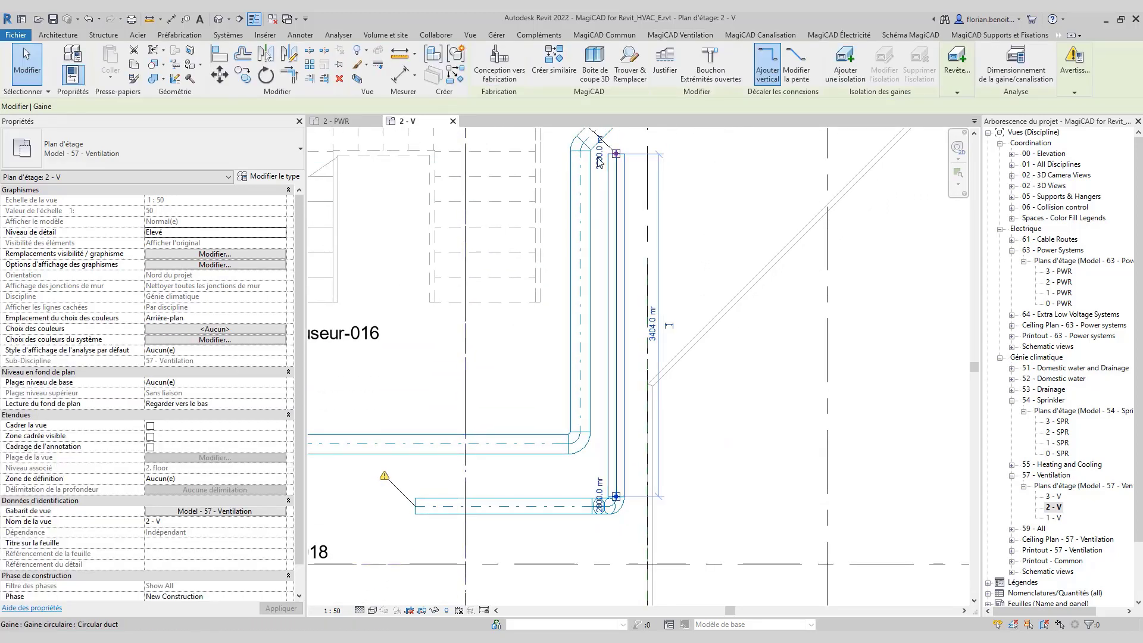
left_click(654, 161)
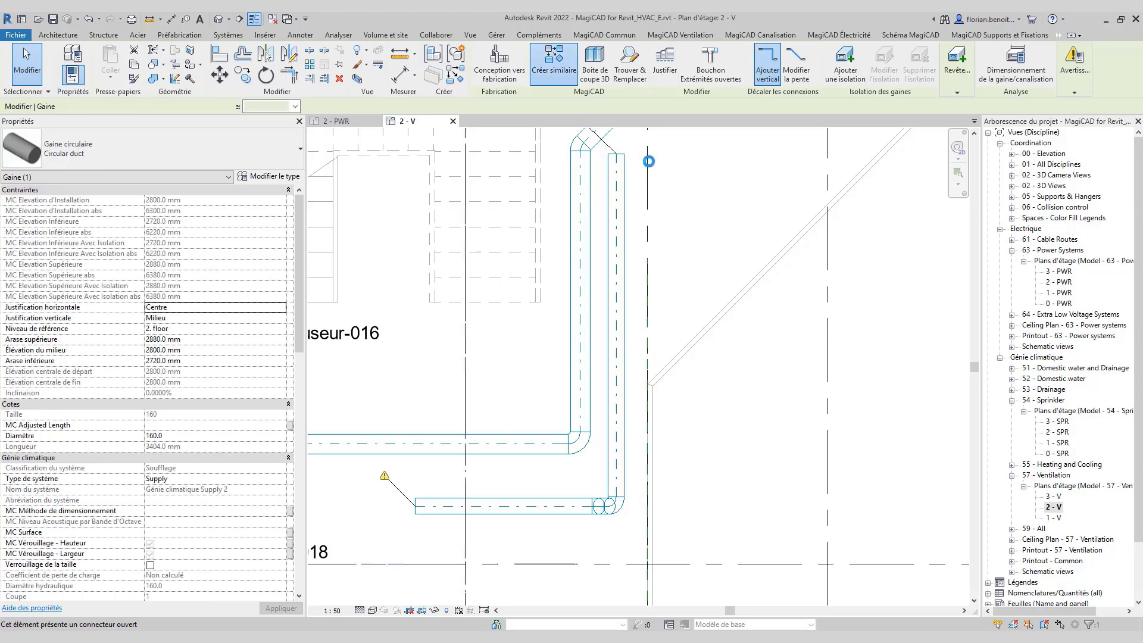
key("c")
key("s")
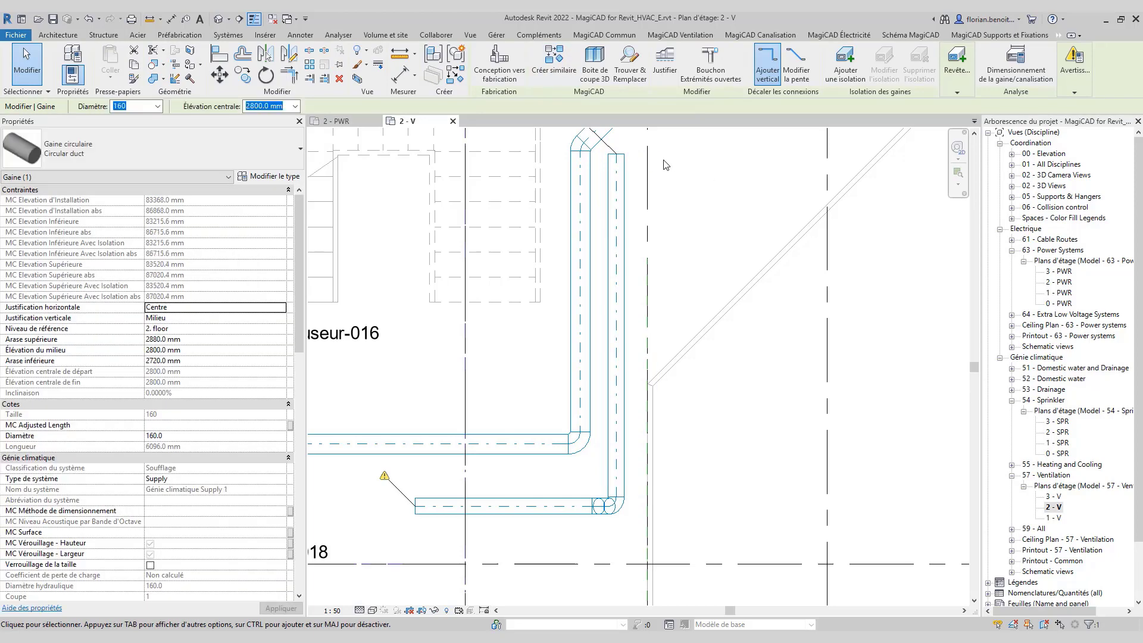
left_click(665, 157)
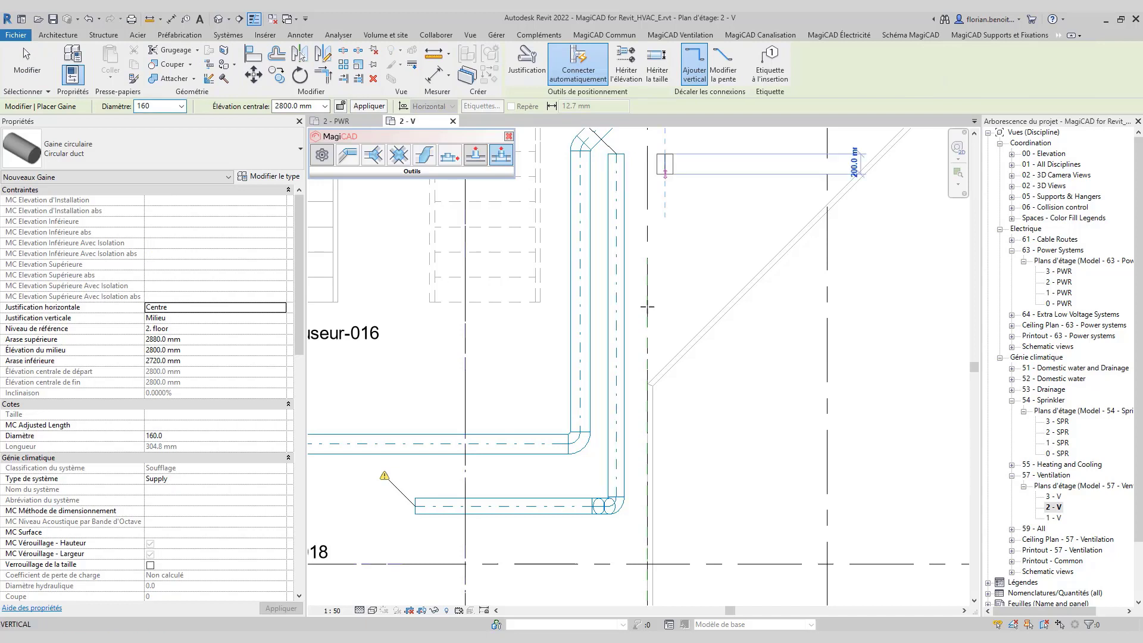
left_click(667, 527)
key("Escape")
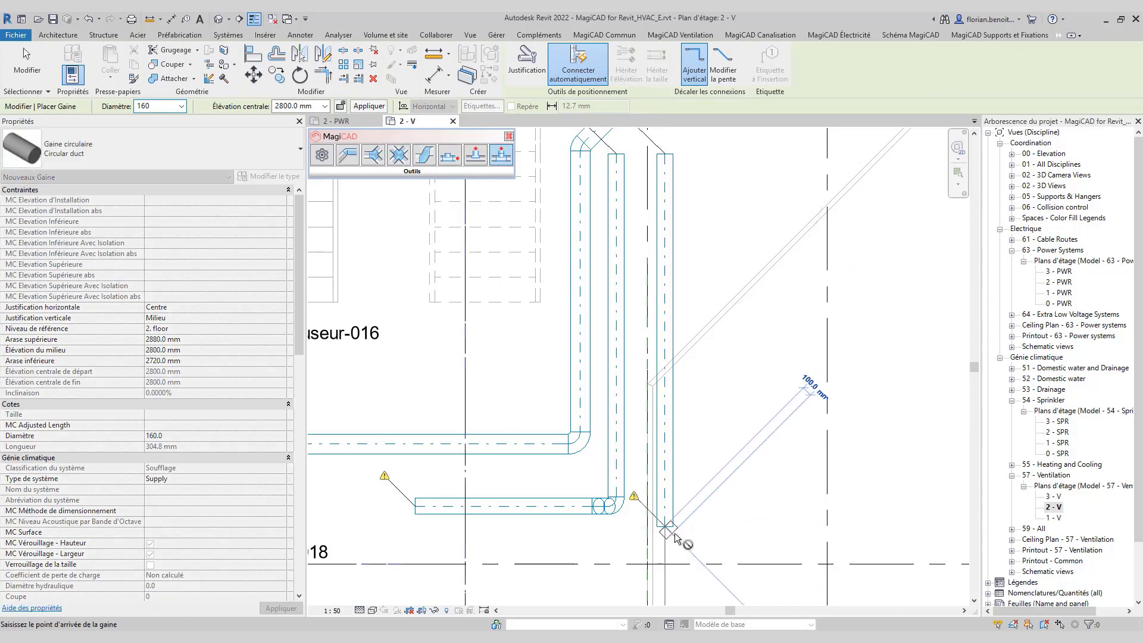
key("Escape")
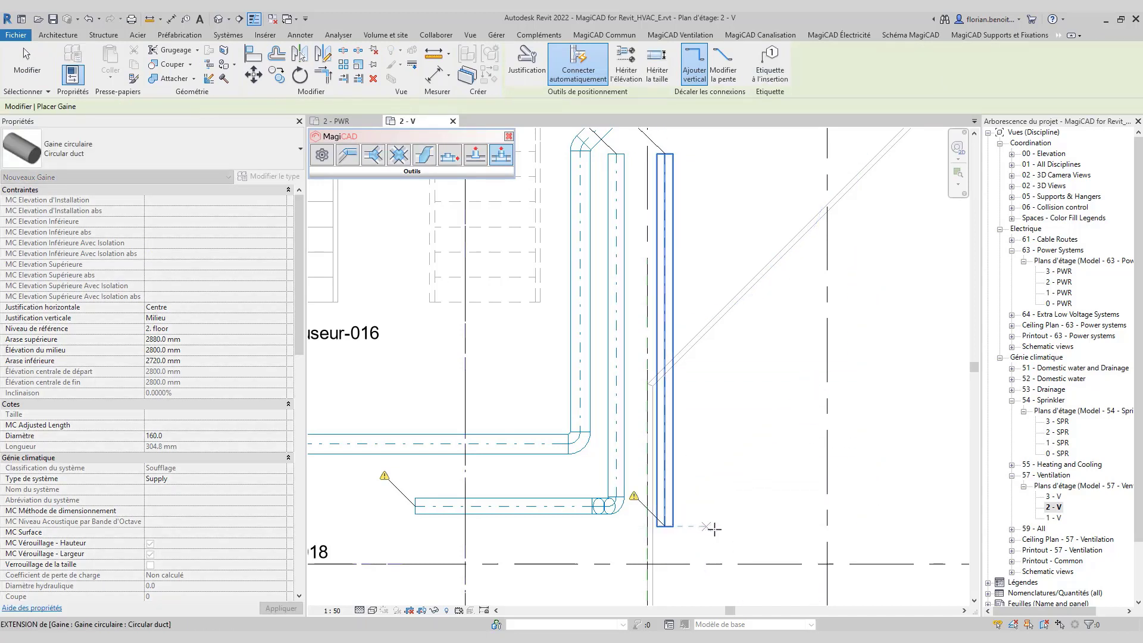
Draw a third parallel 160 duct about 3700 mm long beside the copied one and end duct placement
left_click(748, 526)
left_click(755, 163)
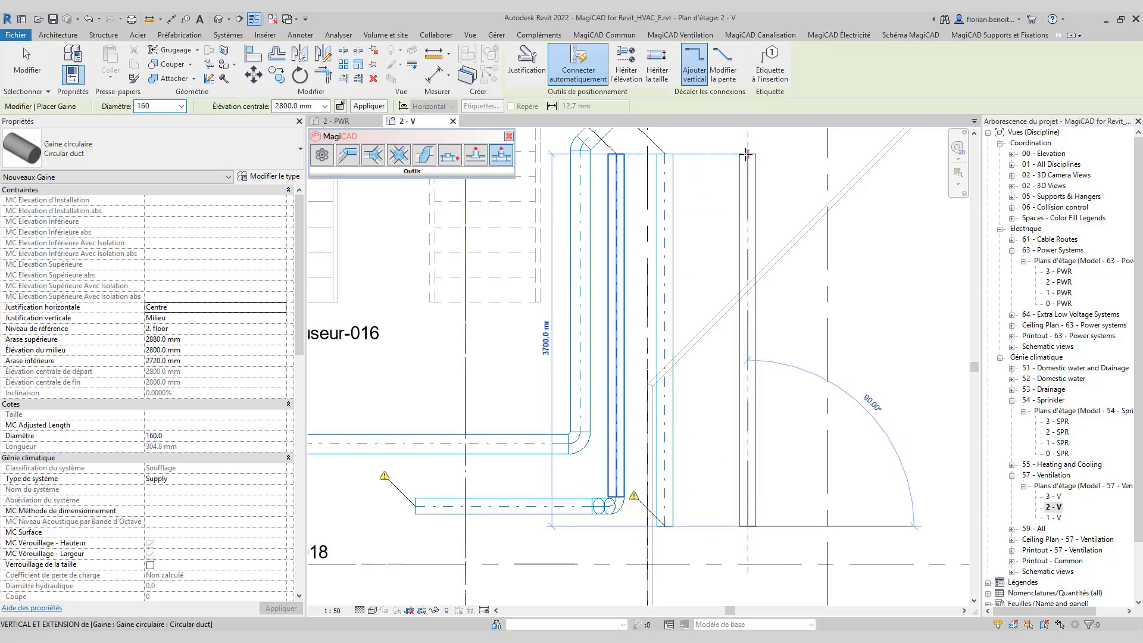
key("Escape")
key("Escape")
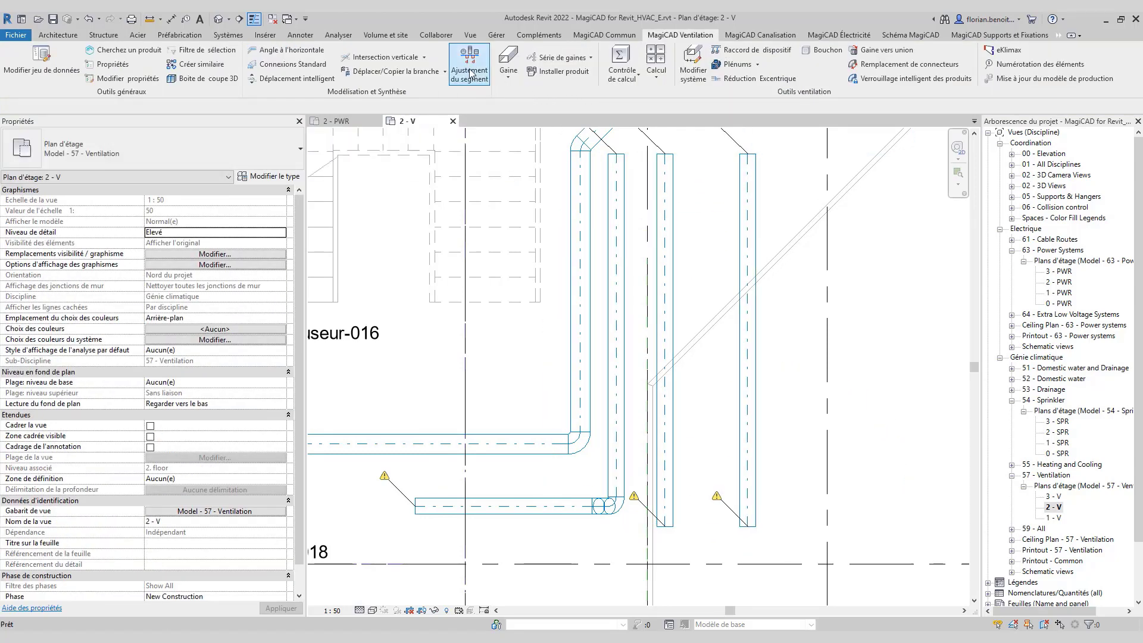
Configure segment adjustment with vertical alignment off, horizontal spacing on and measured edge to edge, and S2 at 500 mm
left_click(469, 73)
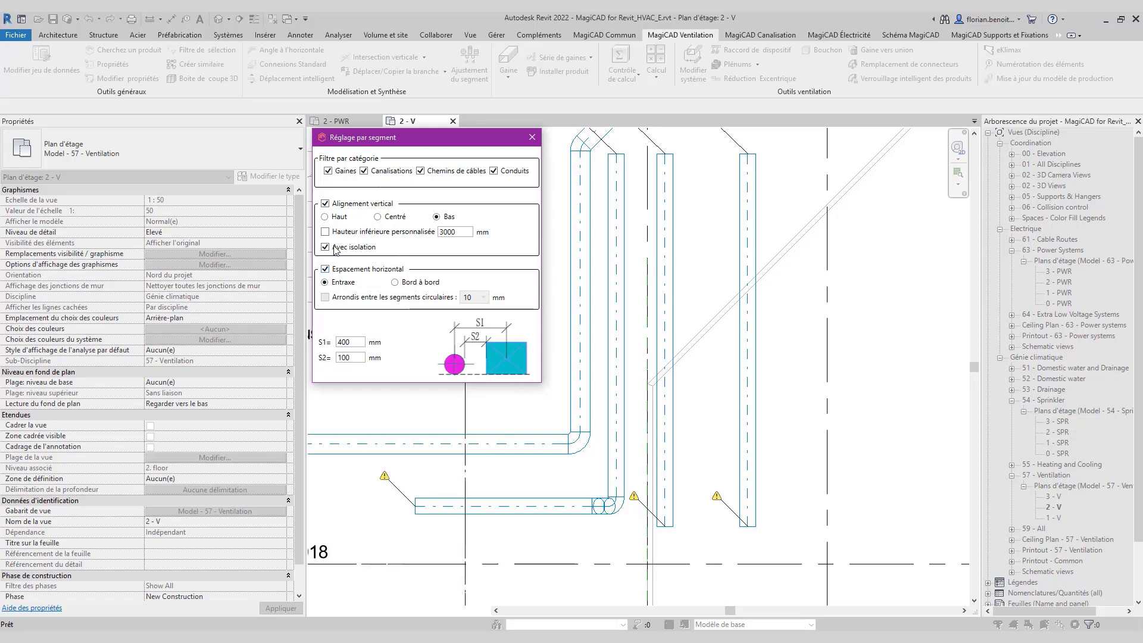
left_click(326, 269)
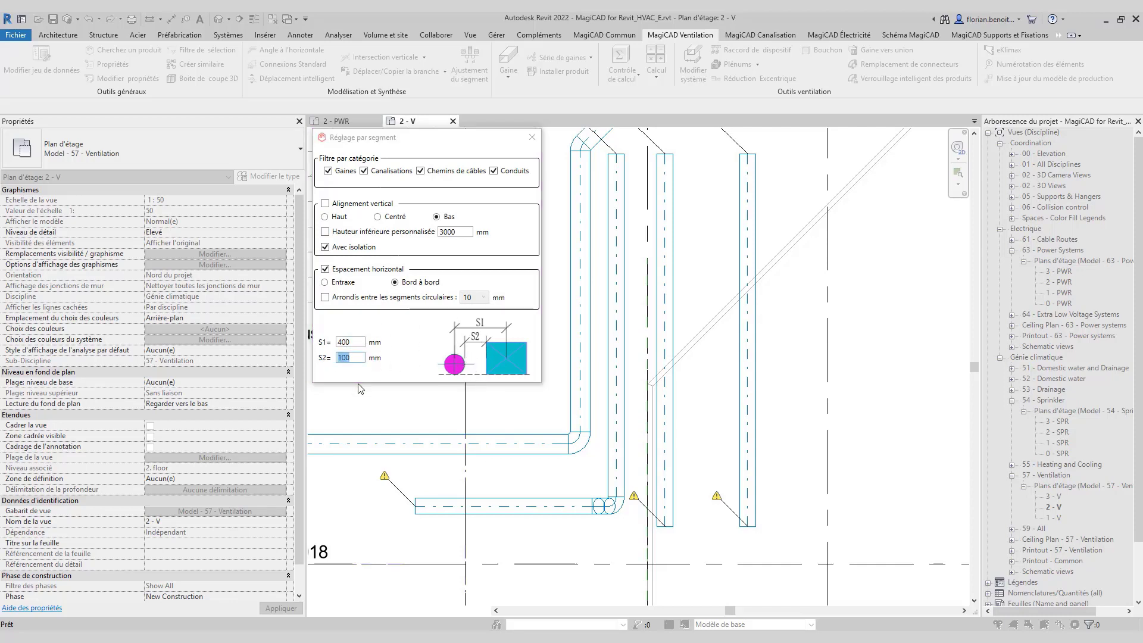
double_click(356, 357)
Select the three new parallel ducts and apply the 500 mm edge-to-edge spacing from the existing supply duct
left_click(617, 326)
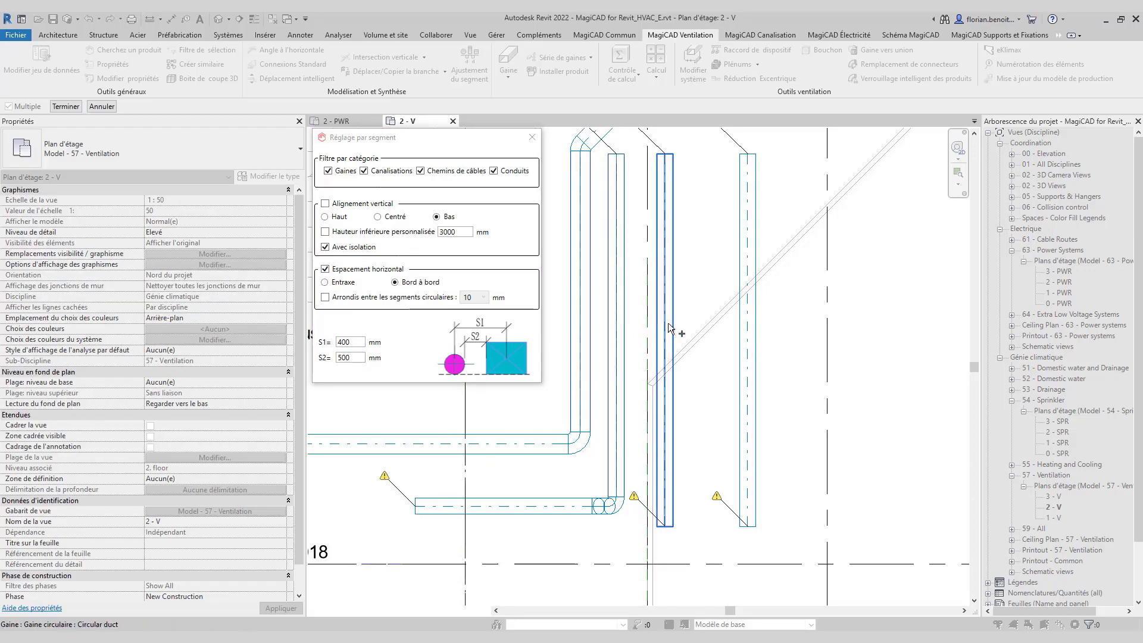
left_click(668, 322)
left_click(751, 317)
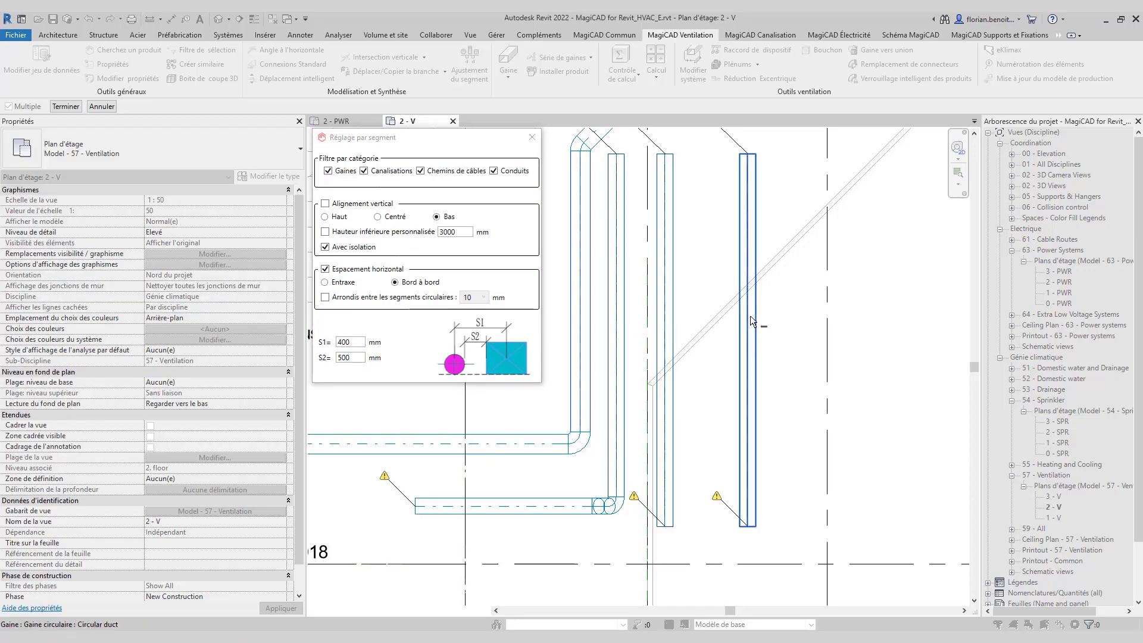
left_click(66, 107)
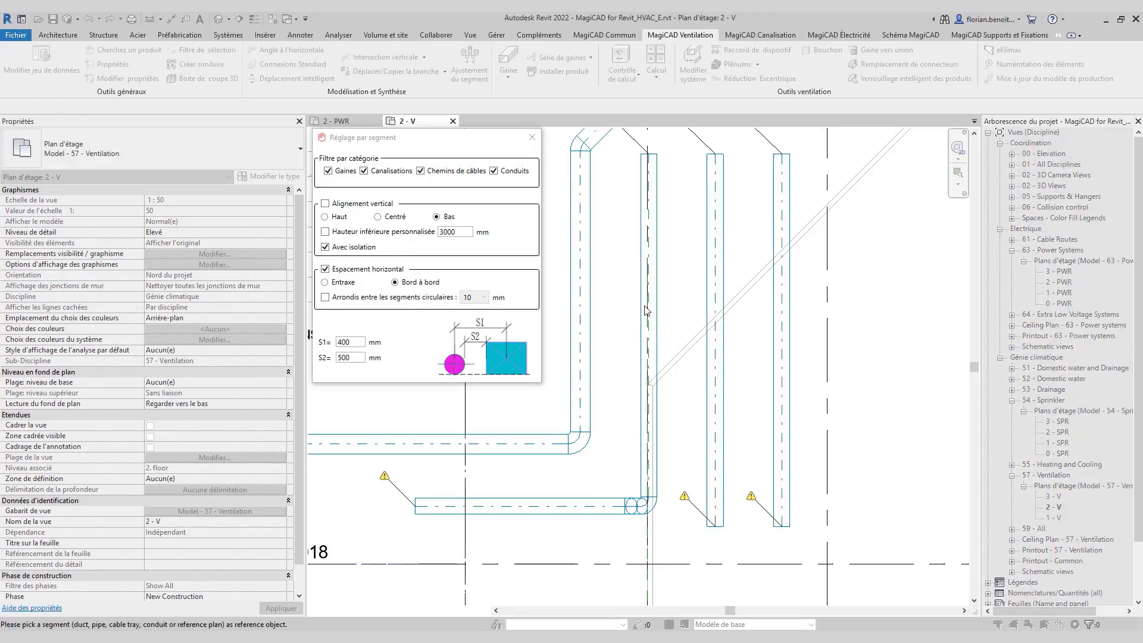
Set S2 to 50 mm, apply this spacing to the three ducts from the existing supply duct, and inspect the gaps
left_click(354, 357)
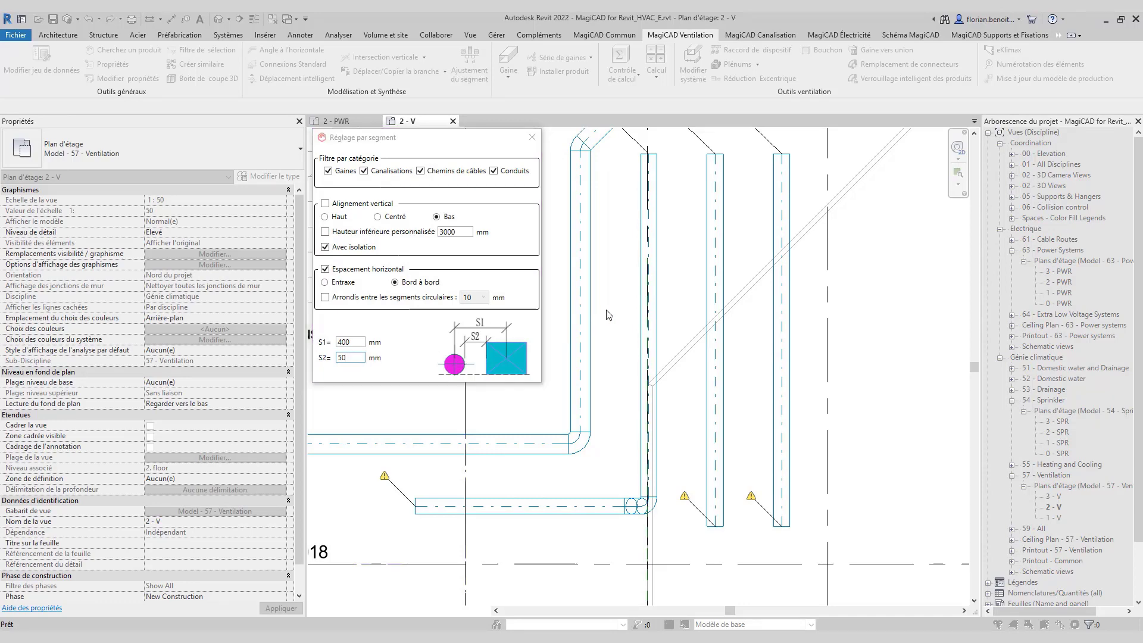
left_click(654, 305)
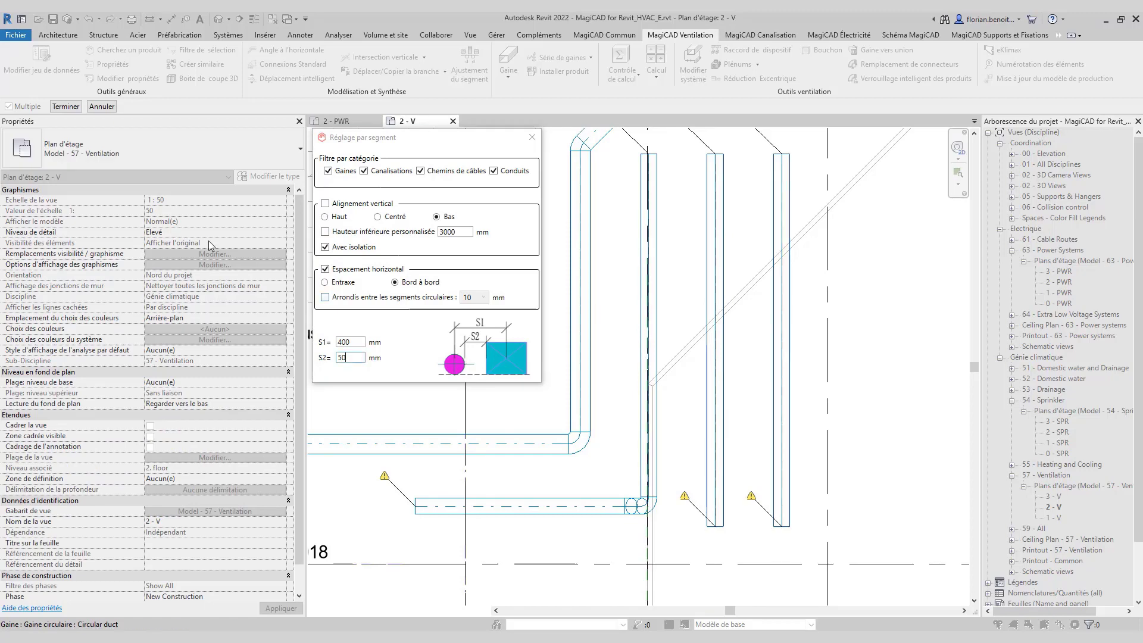
left_click(66, 106)
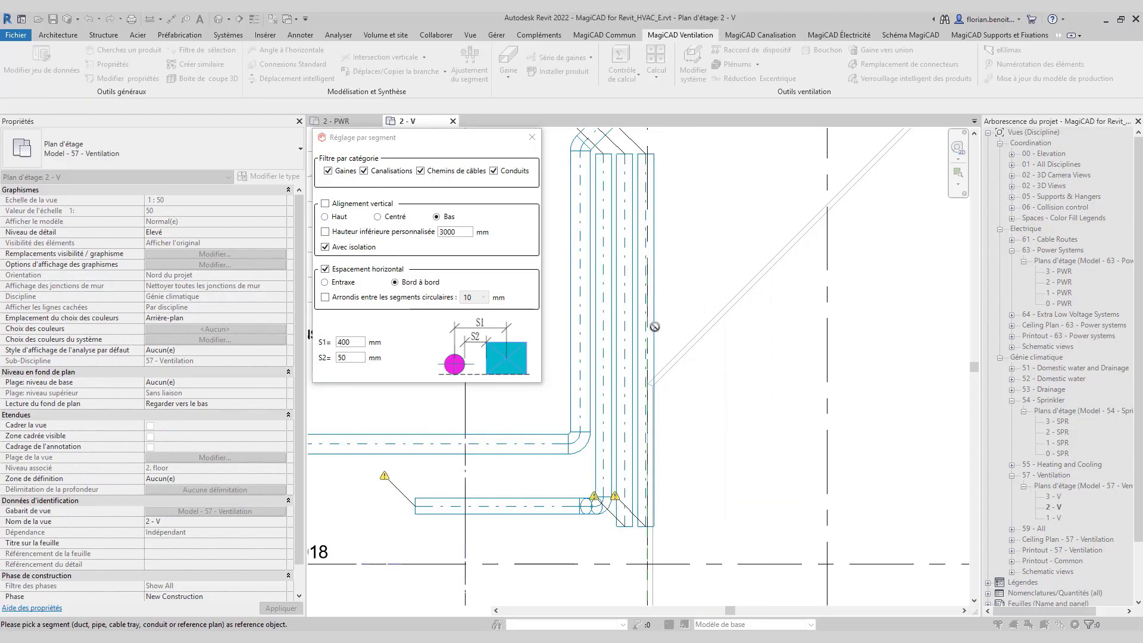
scroll(596, 324, "up", 2)
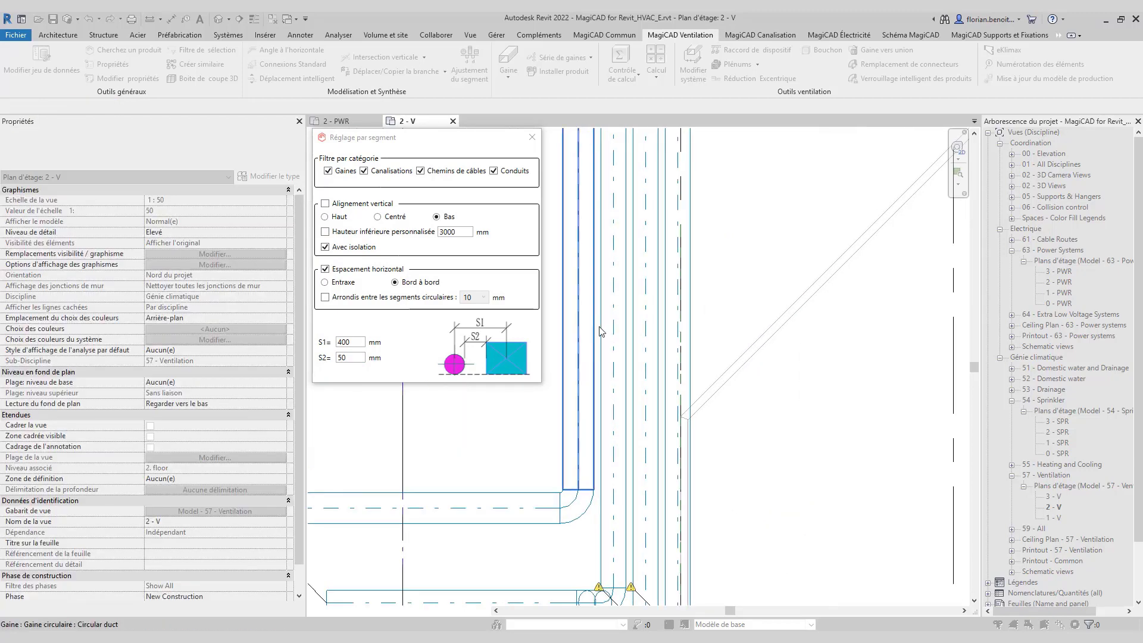
scroll(595, 325, "up", 1)
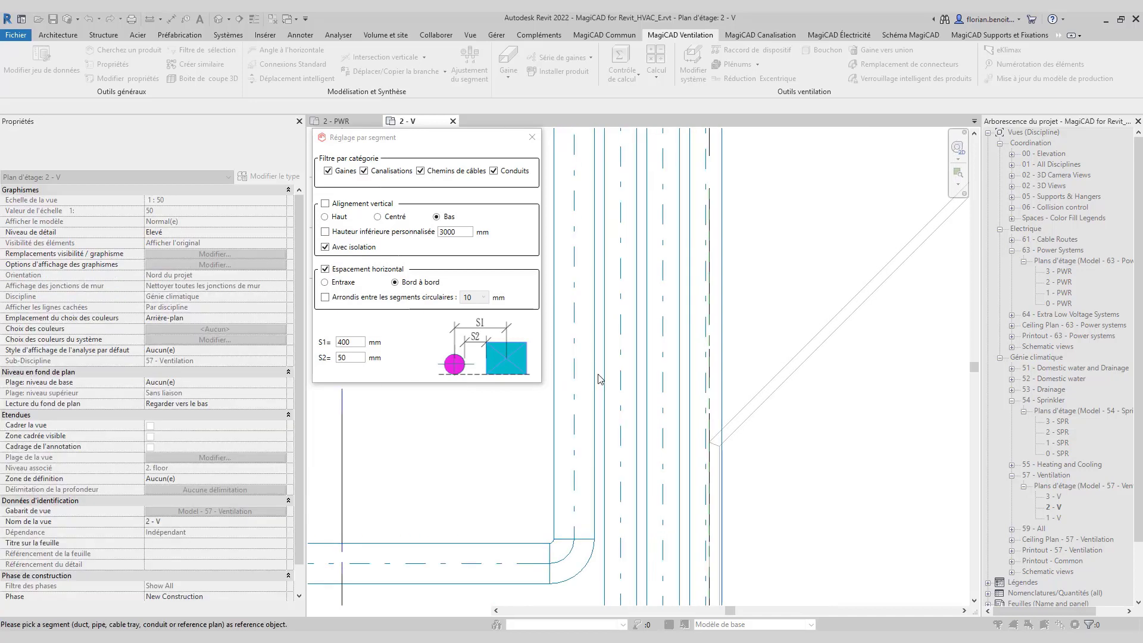
scroll(585, 377, "down", 3)
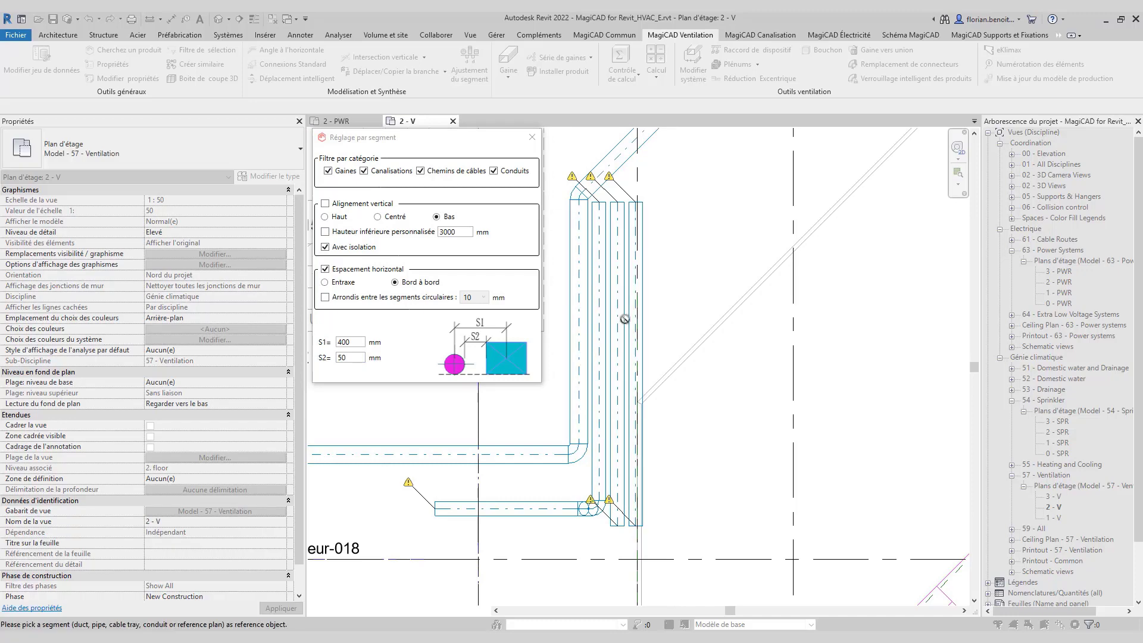
Set S2 back to 500 mm and respace the three ducts, using the existing supply duct as reference
left_click(364, 355)
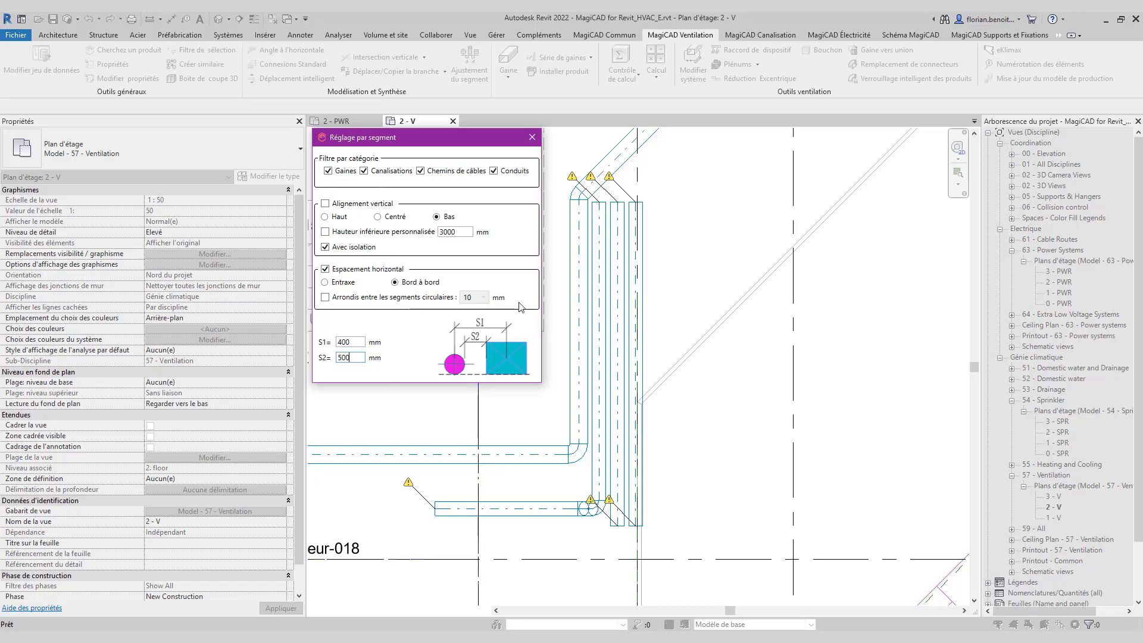
left_click(579, 314)
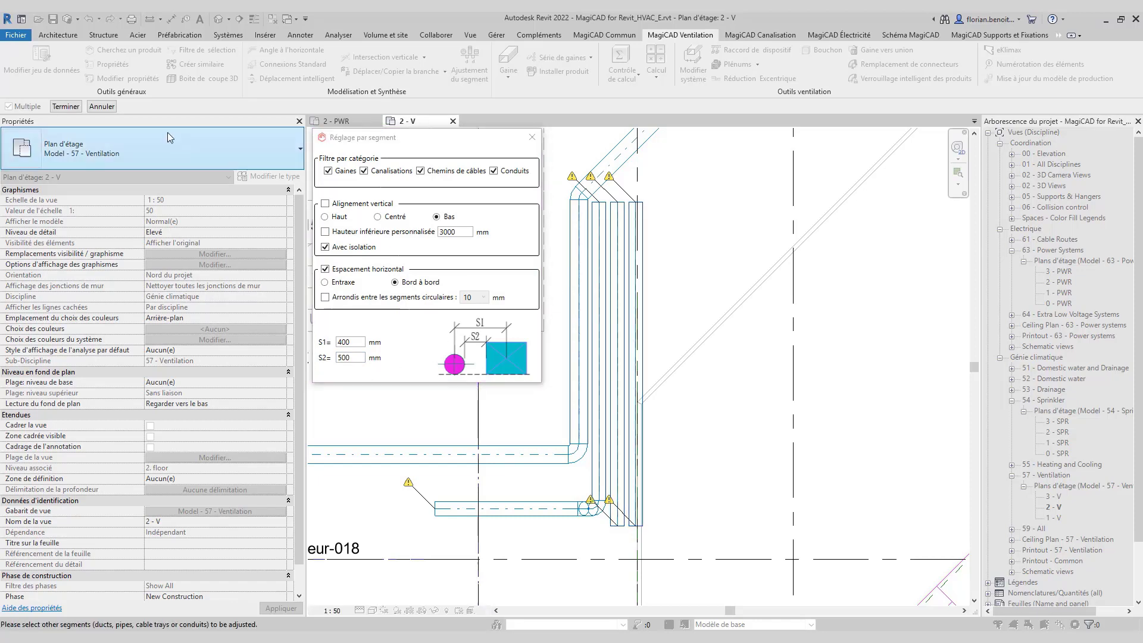
left_click(66, 106)
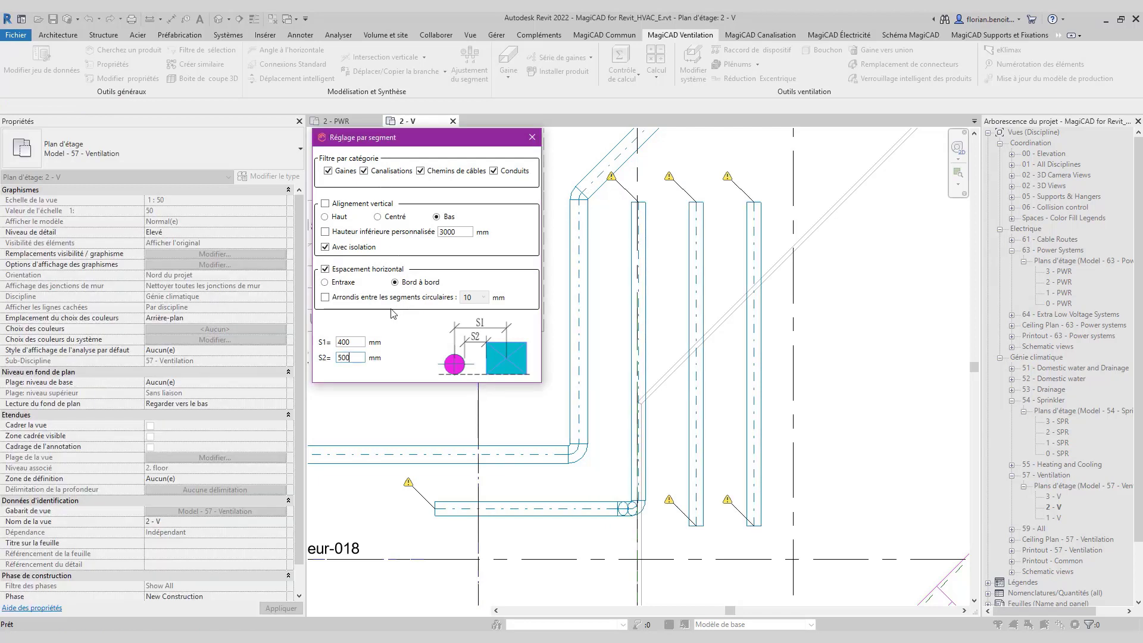
Set S2 to 200 mm, respace the parallel ducts and existing supply duct from the rightmost duct, and close segment adjustment
double_click(351, 358)
type("20")
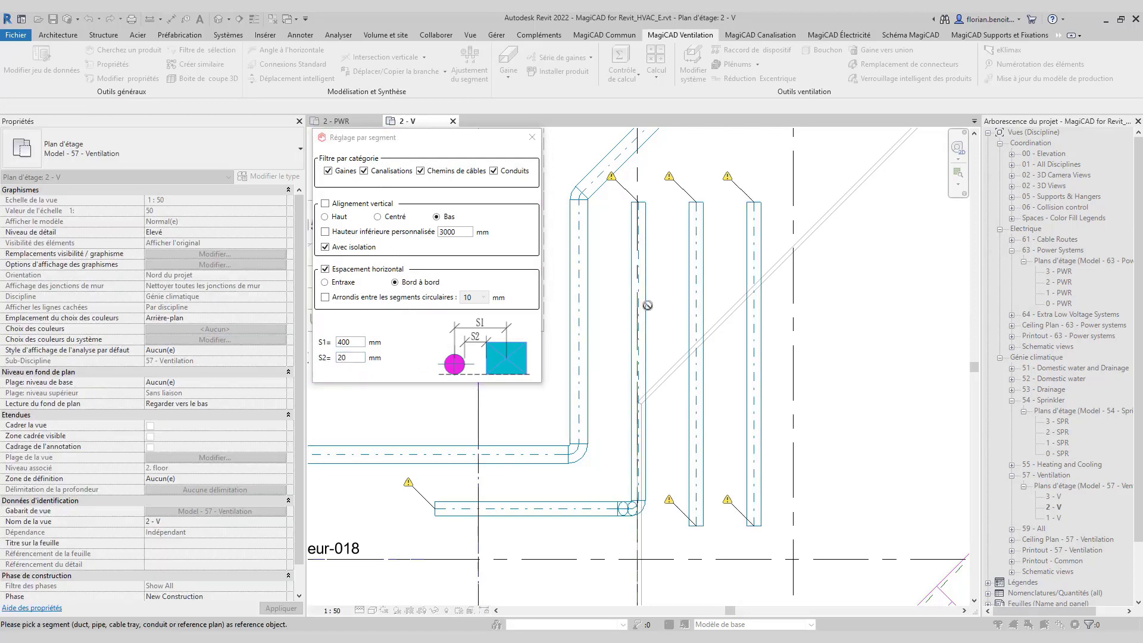
left_click(355, 358)
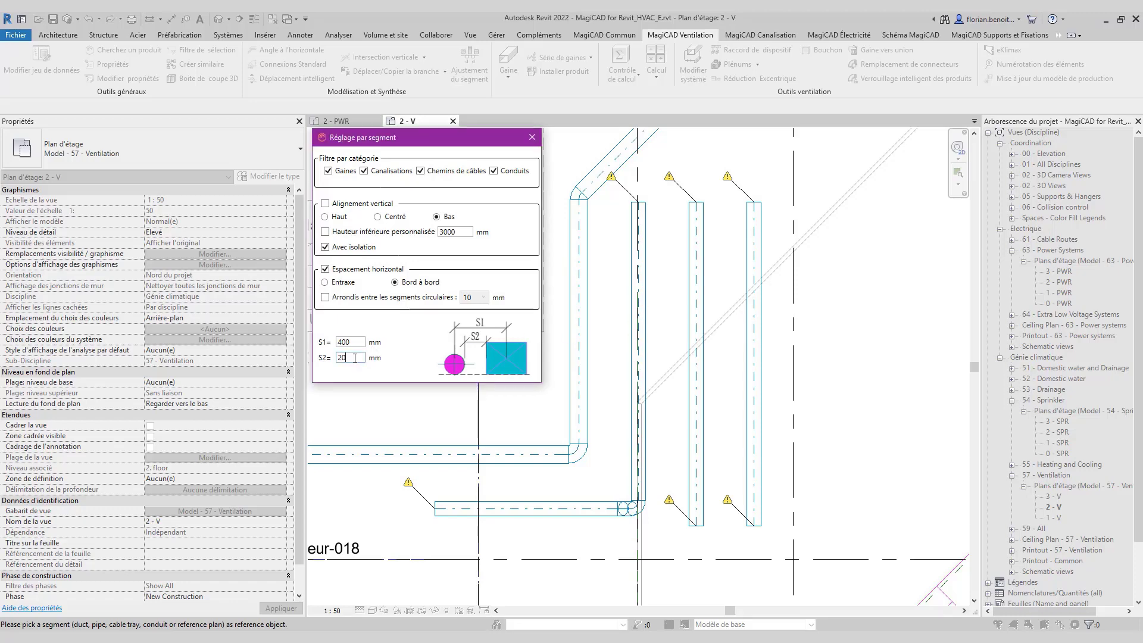
type("0")
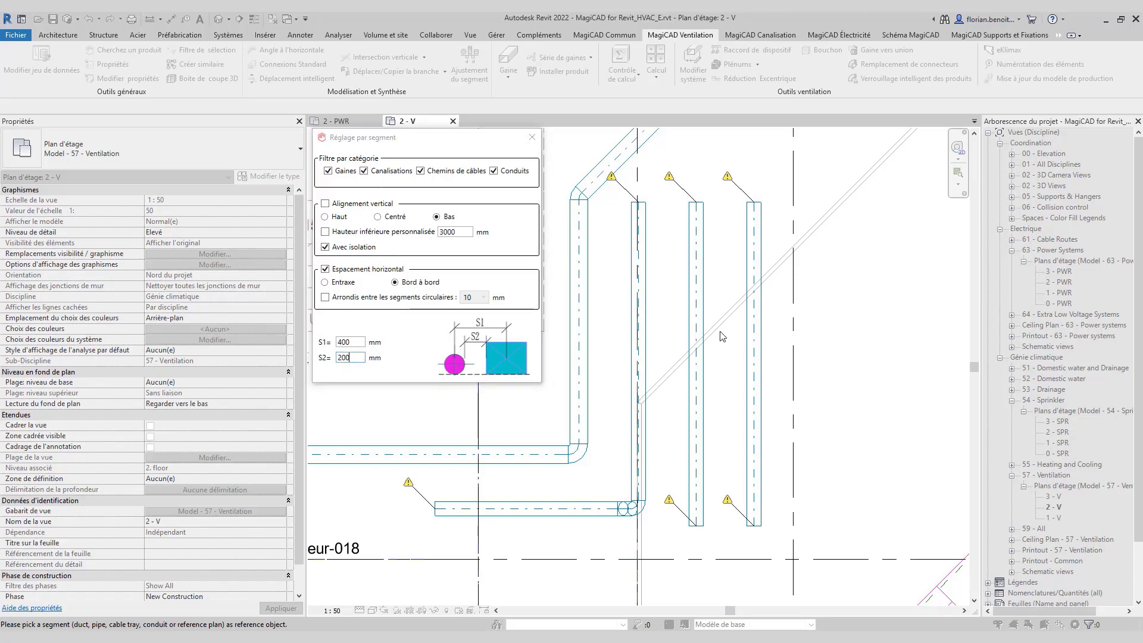
left_click(755, 316)
left_click(697, 310)
left_click(642, 309)
left_click(588, 303)
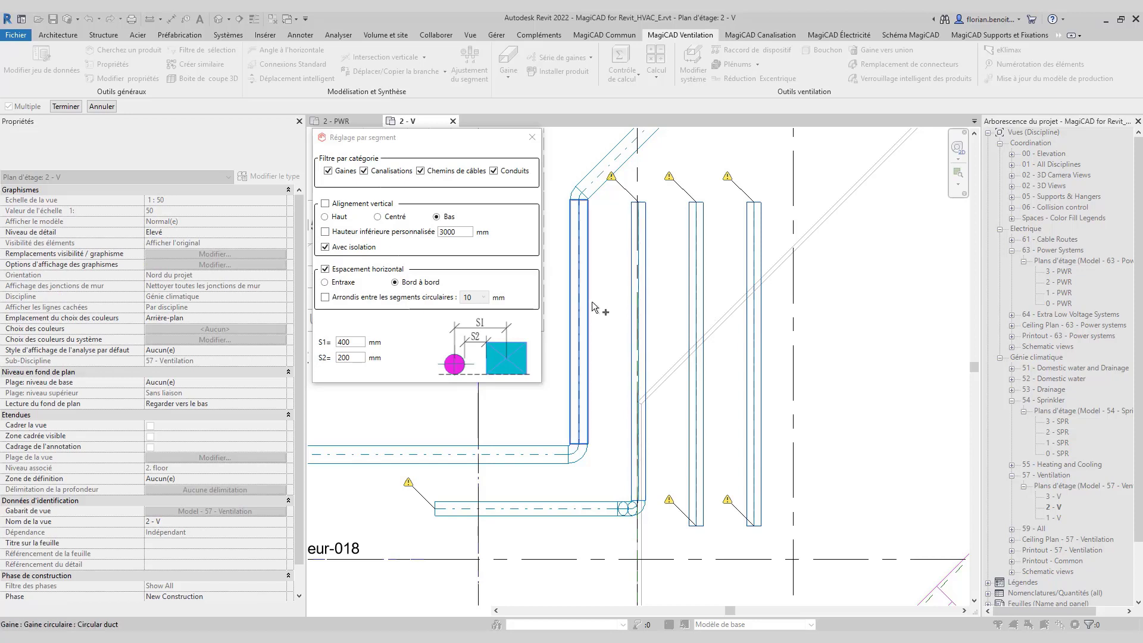
left_click(65, 106)
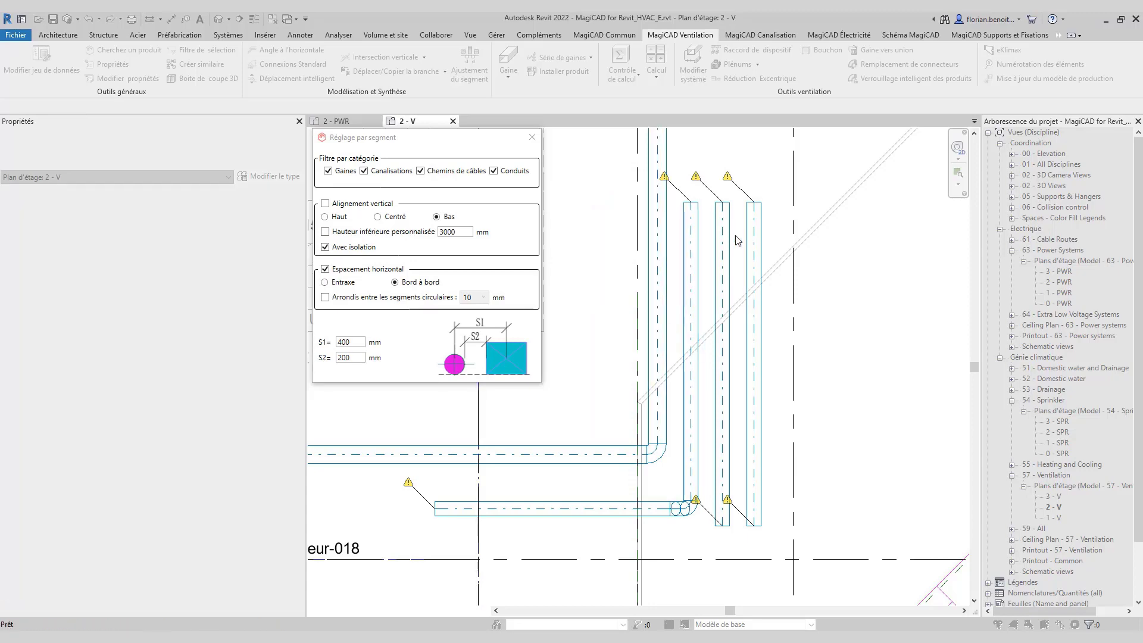
middle_click_drag(789, 172, 776, 318)
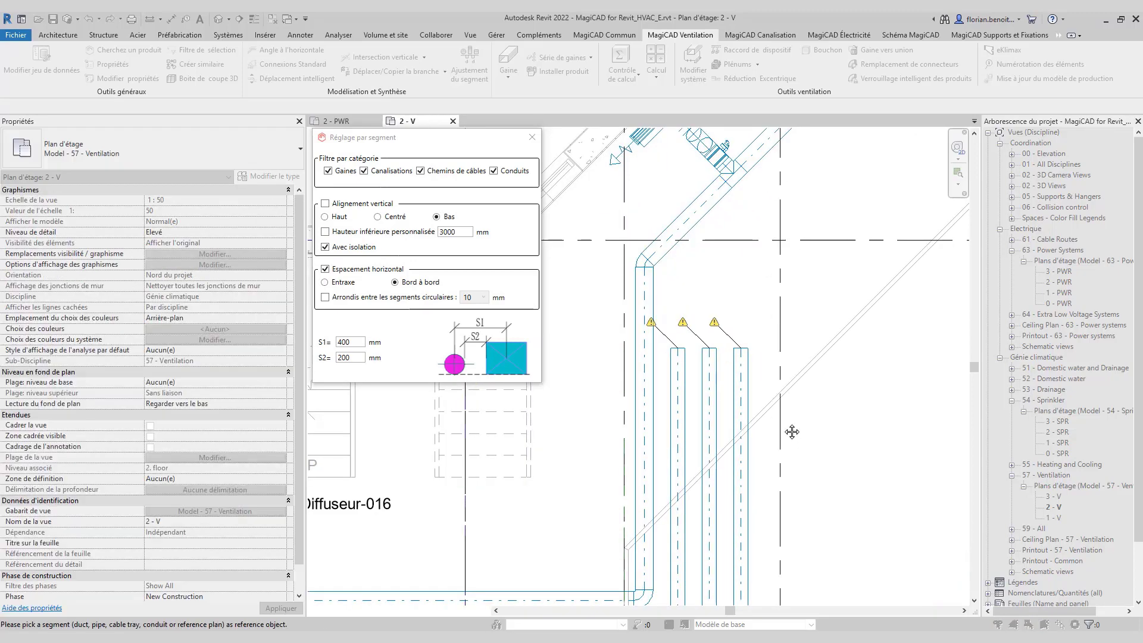
middle_click_drag(788, 364, 780, 259)
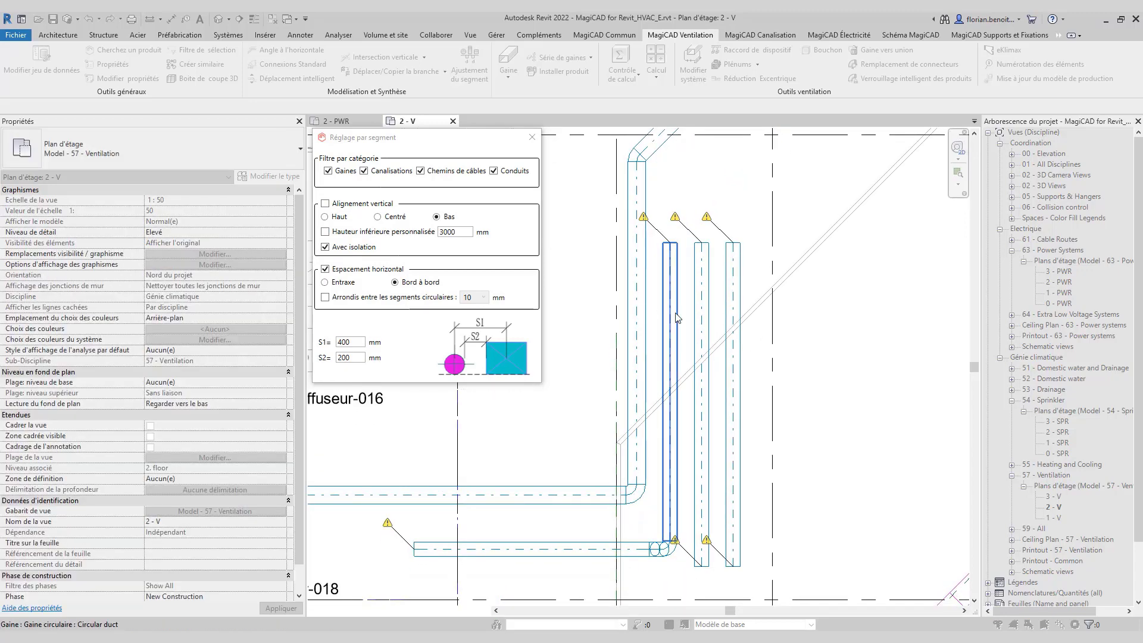
left_click(532, 141)
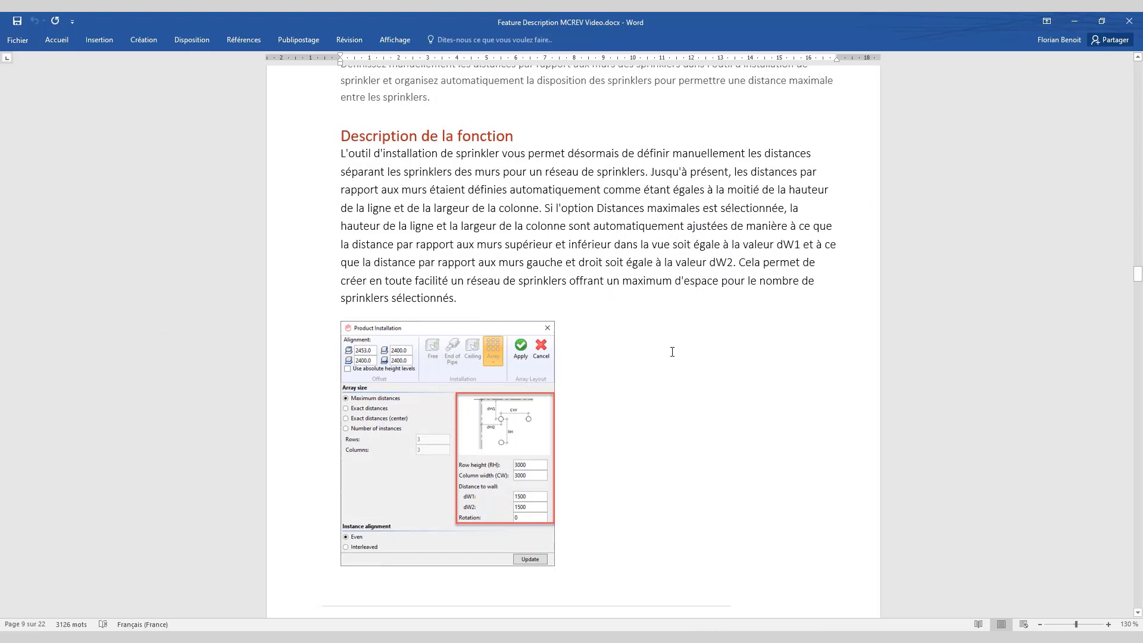
Review the sprinkler installation distance and P/Q curve descriptions in the Word feature document
scroll(672, 352, "up", 3)
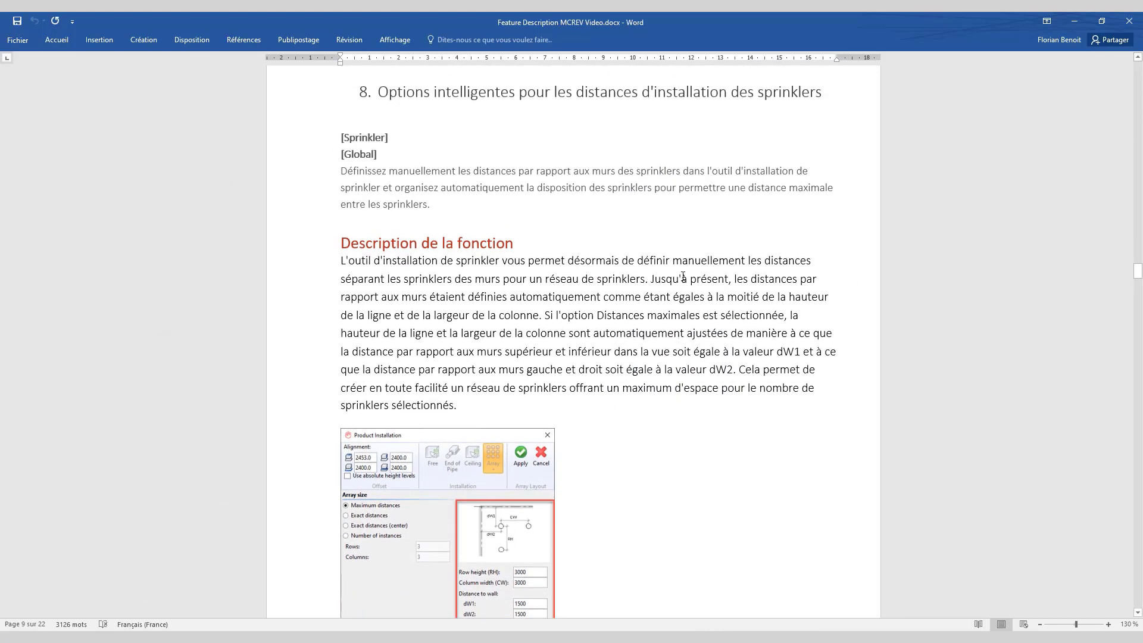
scroll(683, 286, "down", 3)
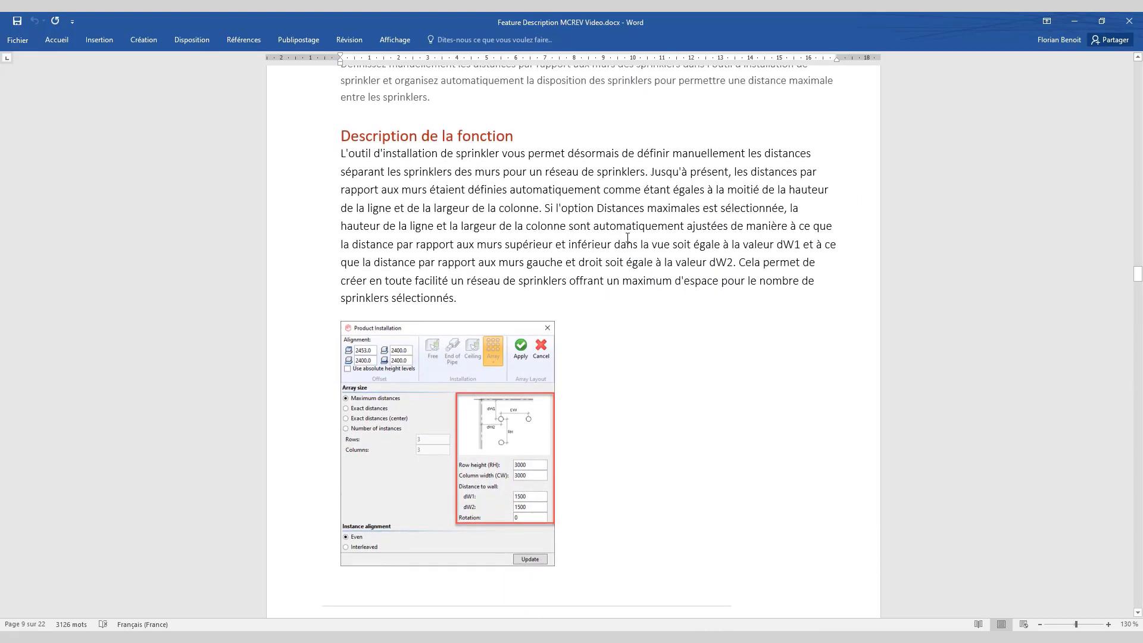
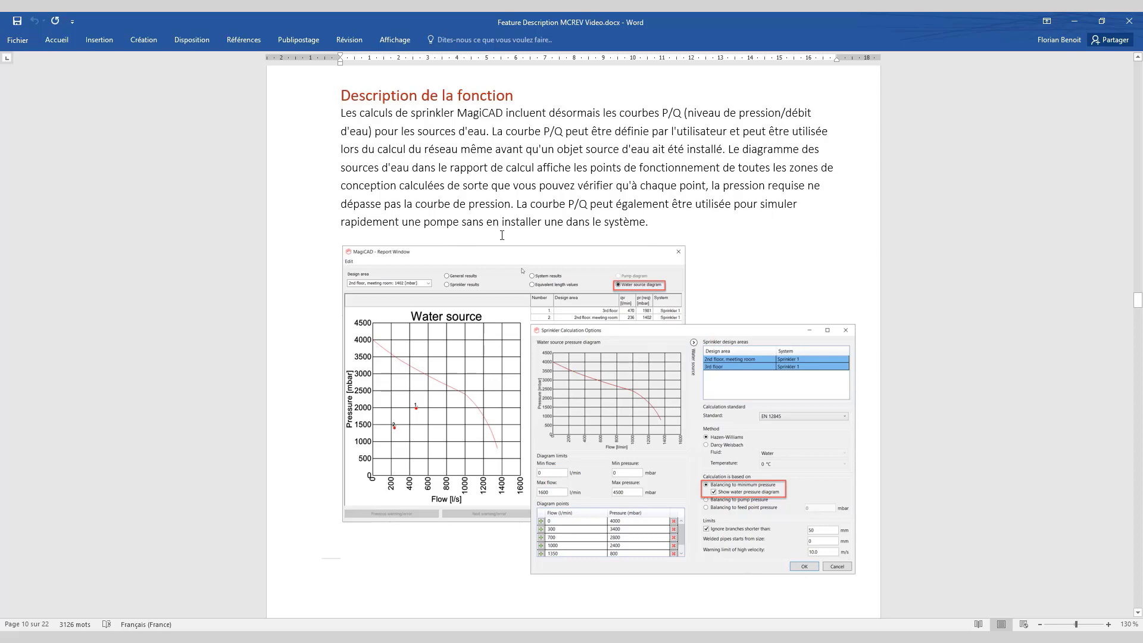
scroll(538, 231, "down", 1)
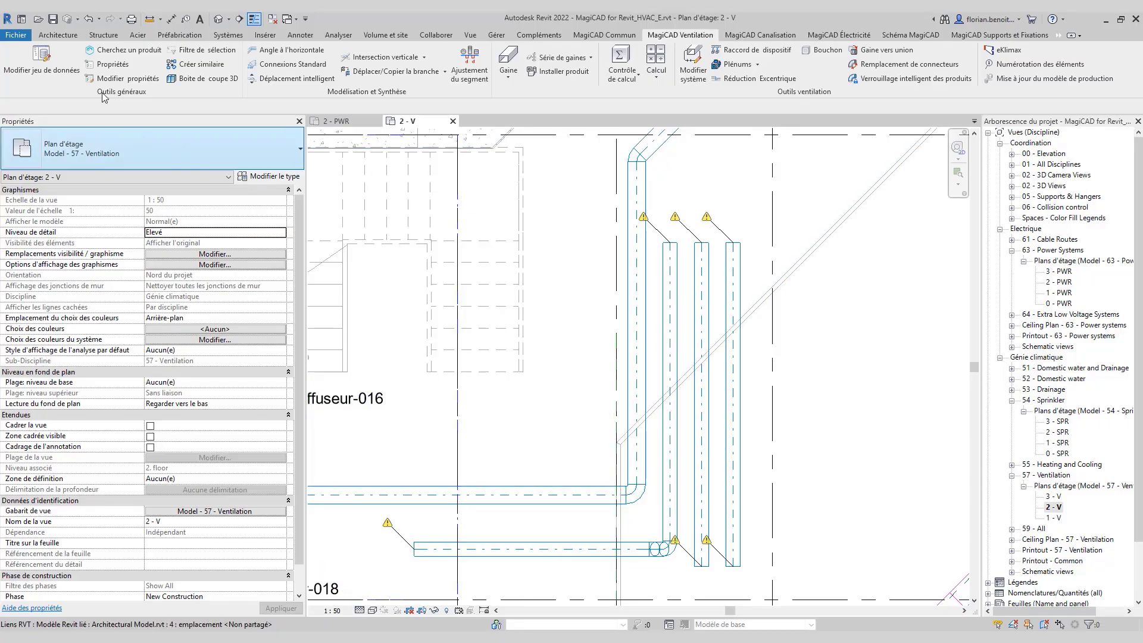
Open the Copper pipe series from the Revit project's MagiCAD dataset and widen its product type and size columns
left_click(70, 71)
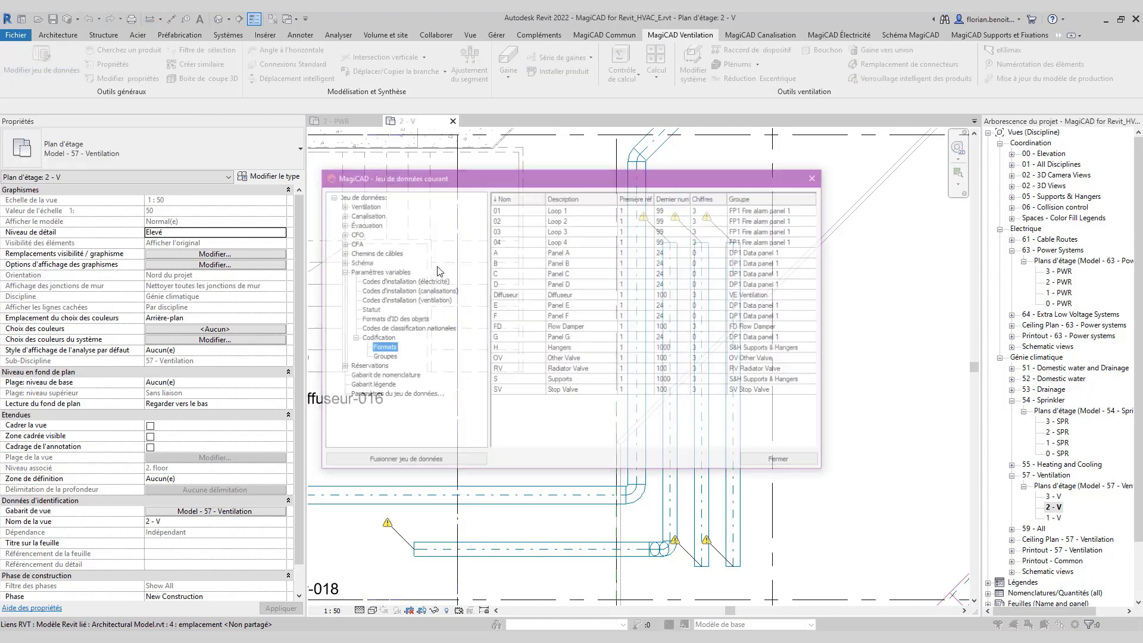
left_click(341, 215)
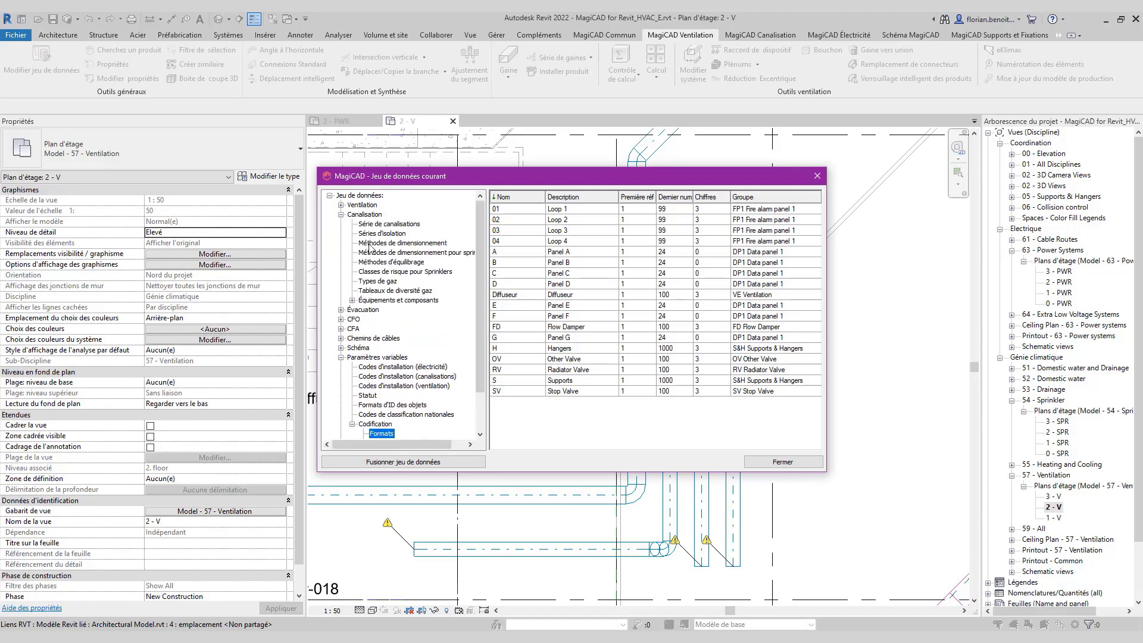
left_click(389, 224)
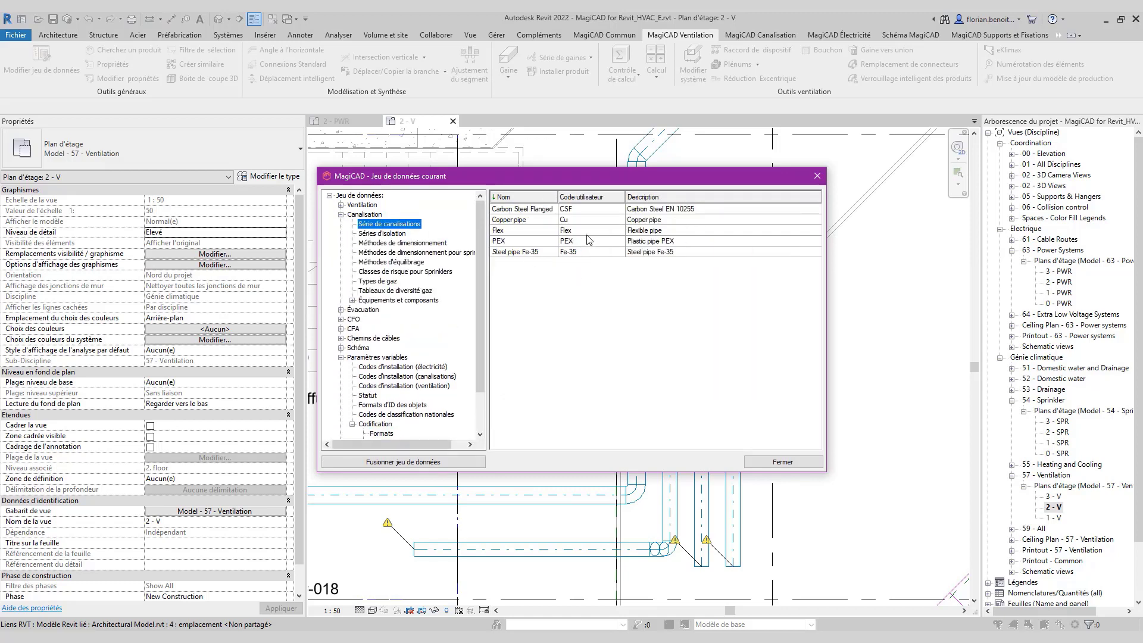
double_click(590, 220)
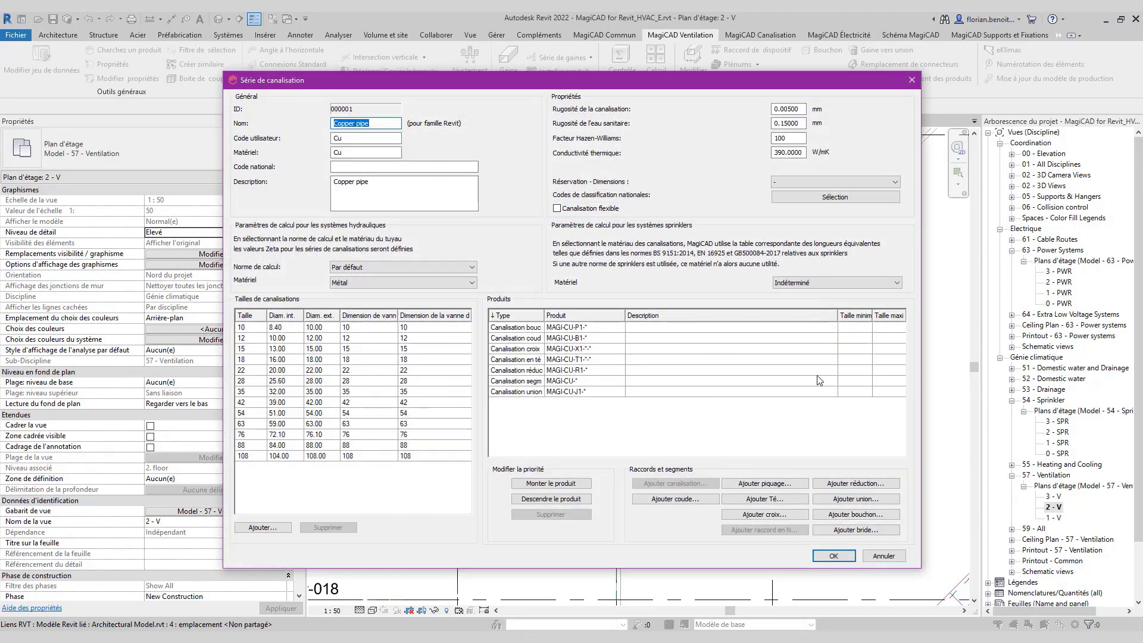
left_click_drag(838, 315, 813, 315)
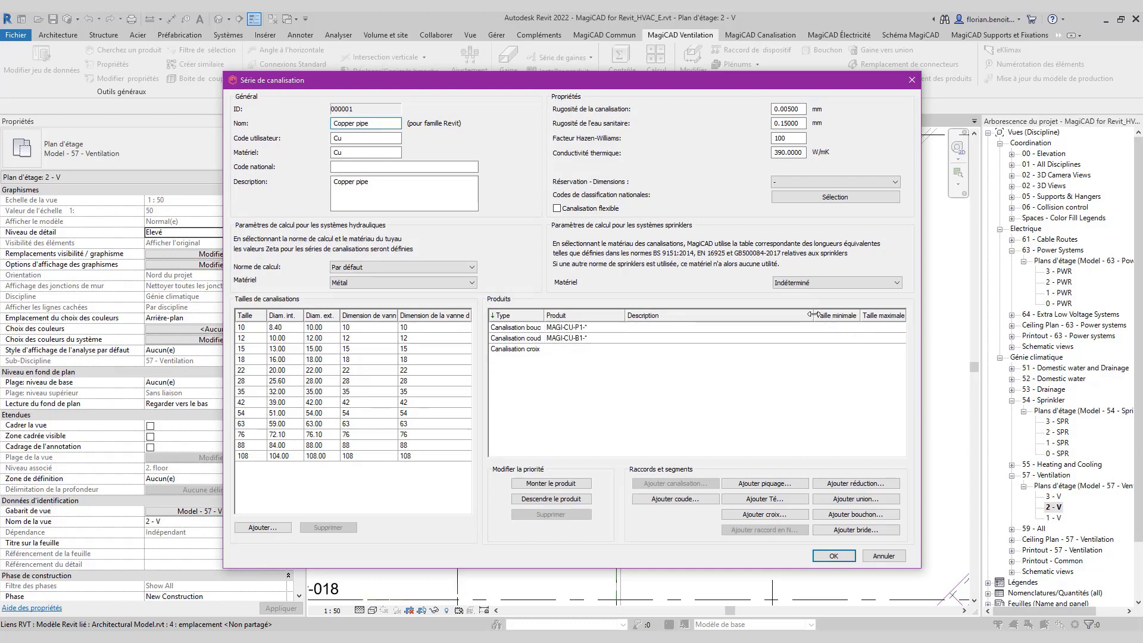
left_click_drag(542, 316, 568, 316)
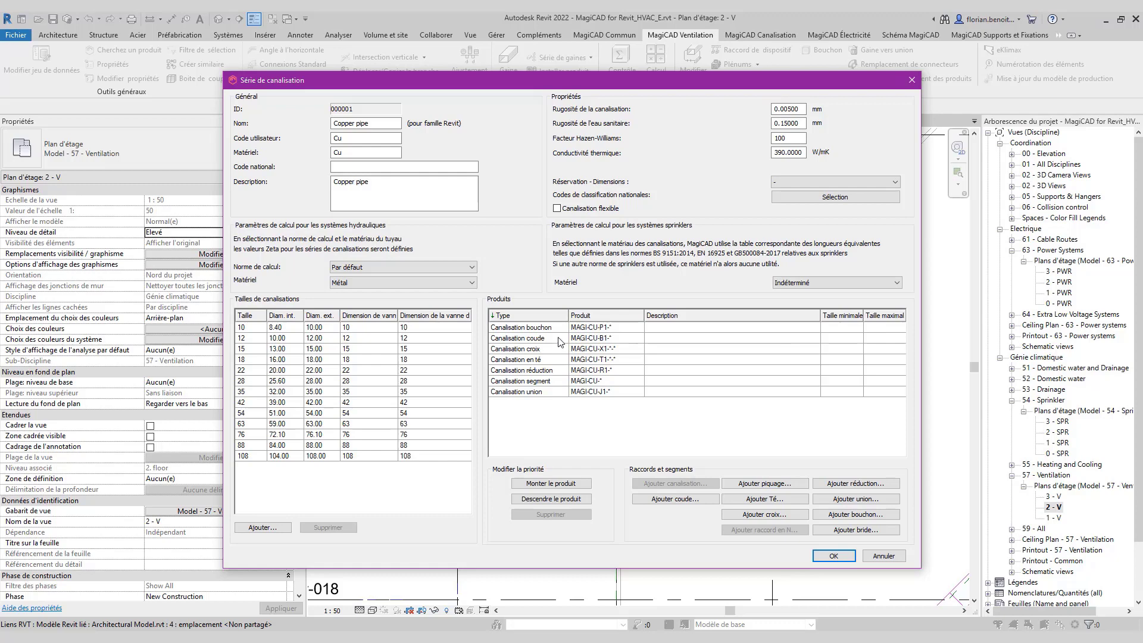
Set the maximum size of the MAGI-CU-B1 elbow to 42
double_click(842, 337)
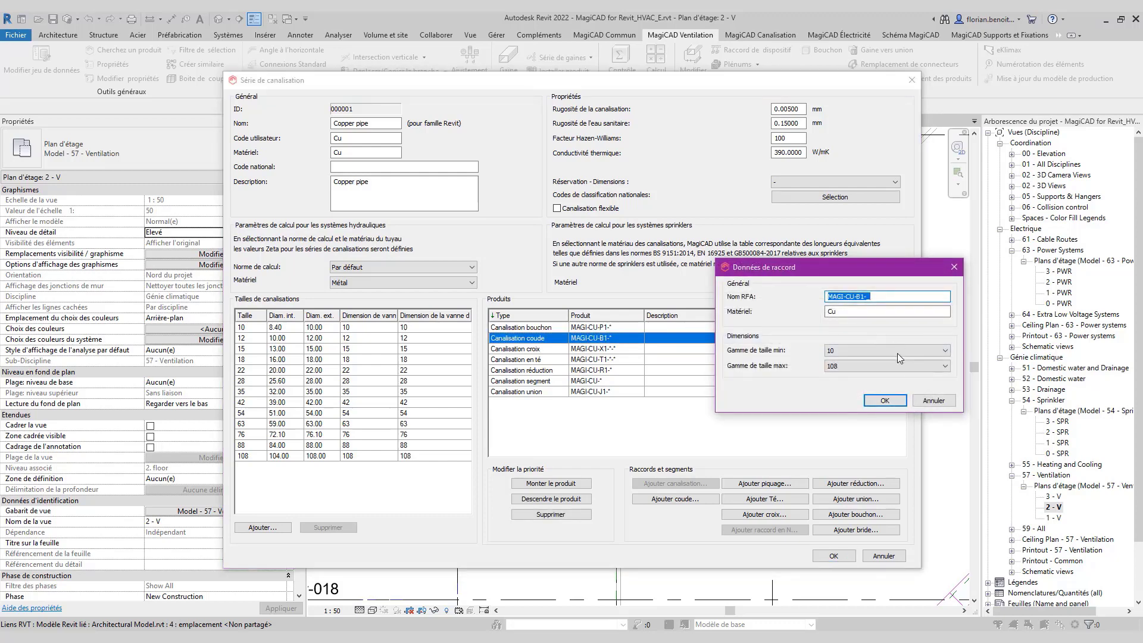
left_click(945, 366)
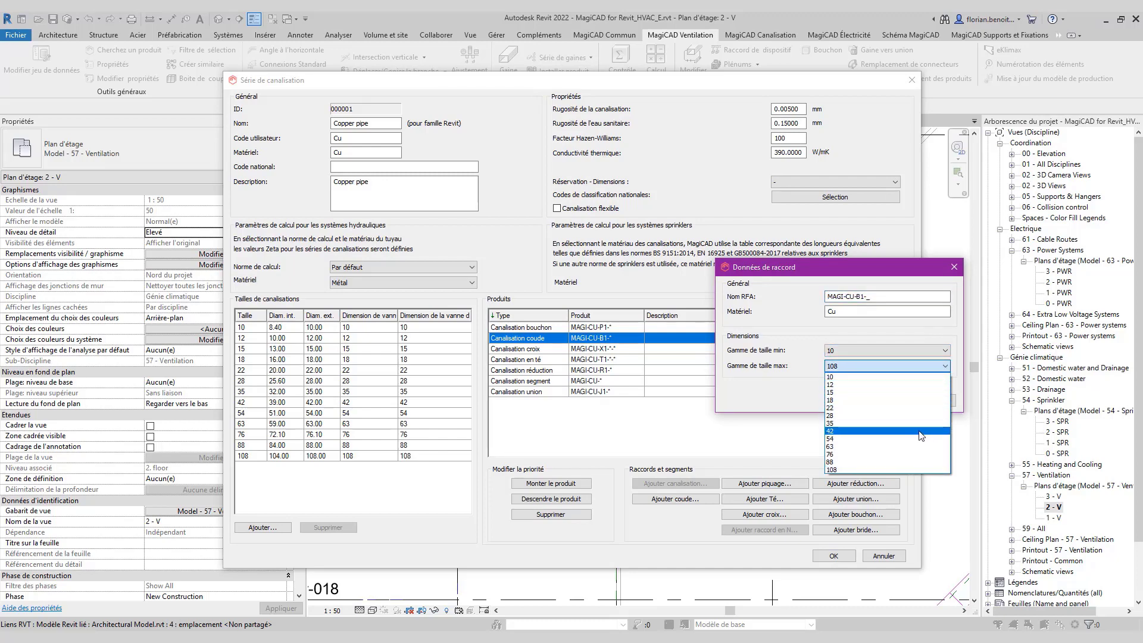
left_click(857, 428)
left_click(881, 399)
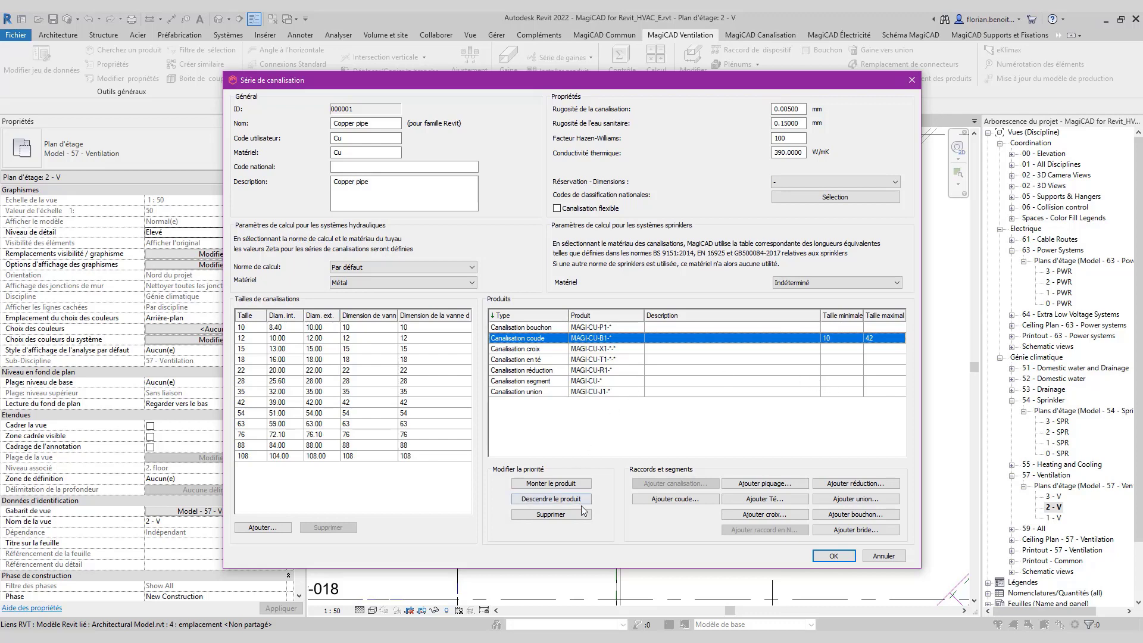
Add the soldered Elbow EN1254-1-1 from the EN 1254-1 - Copper standard series to the Copper pipe series
left_click(681, 500)
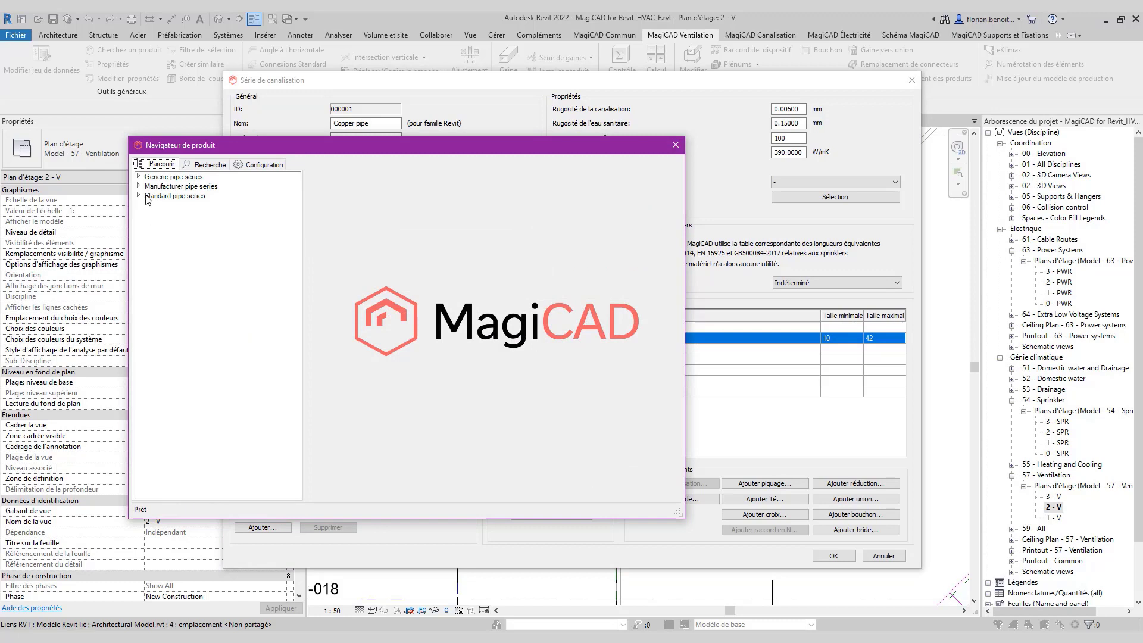
left_click(139, 196)
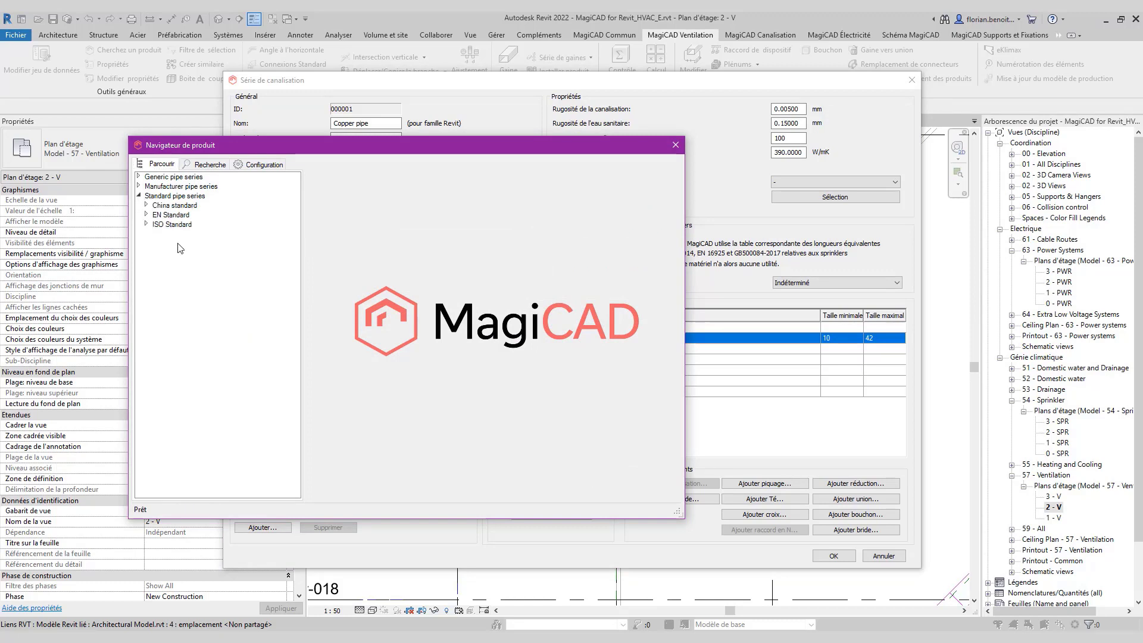
left_click(146, 215)
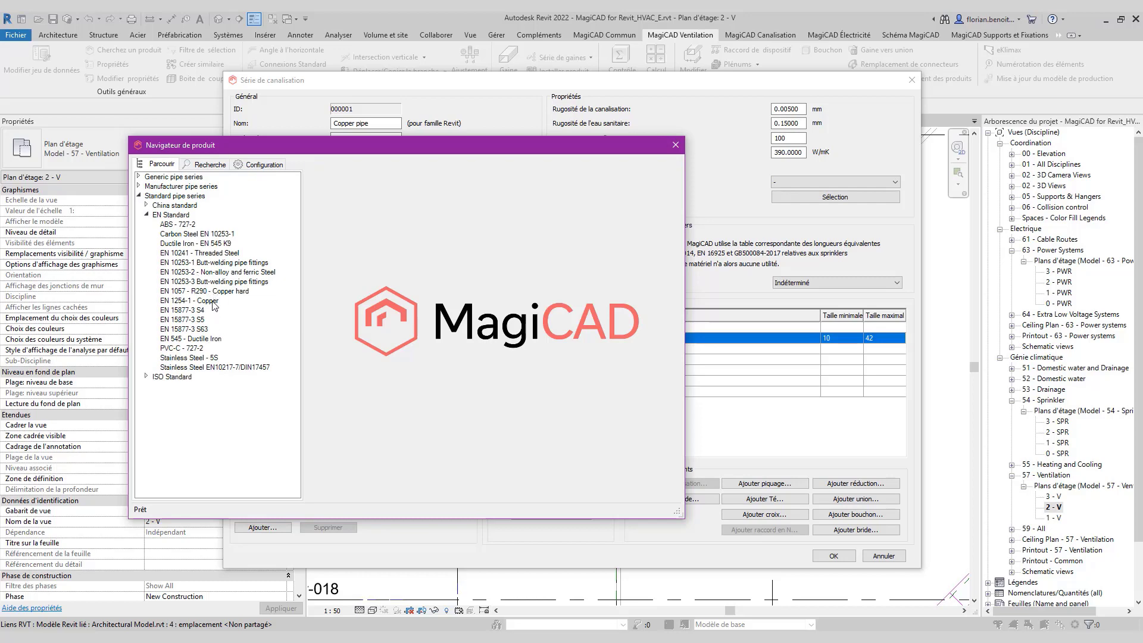
left_click(190, 300)
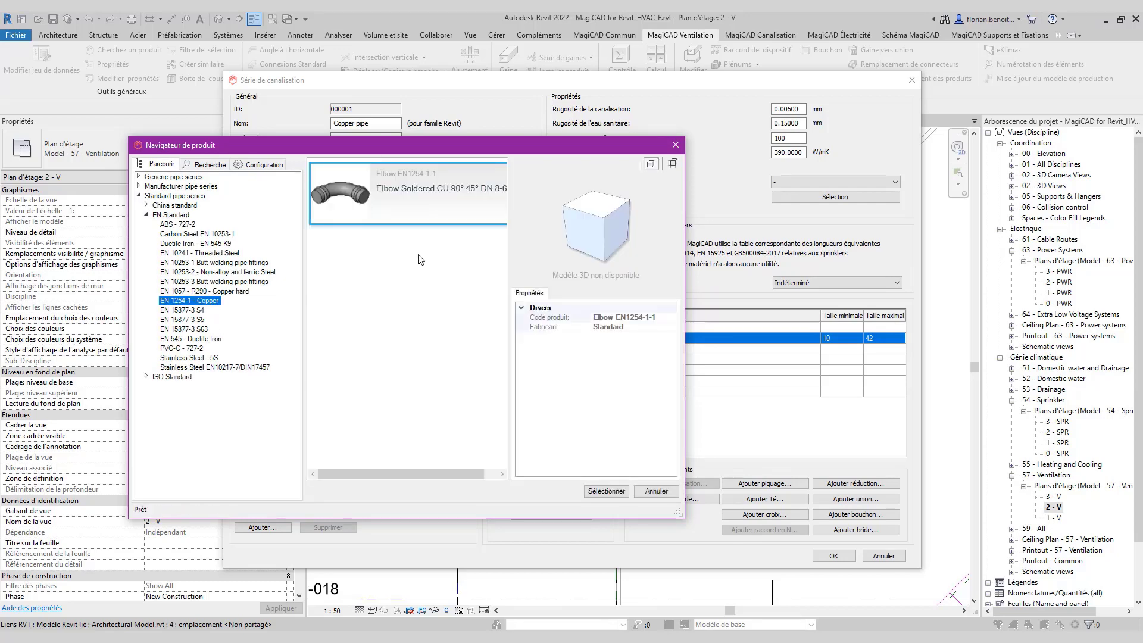
left_click(606, 491)
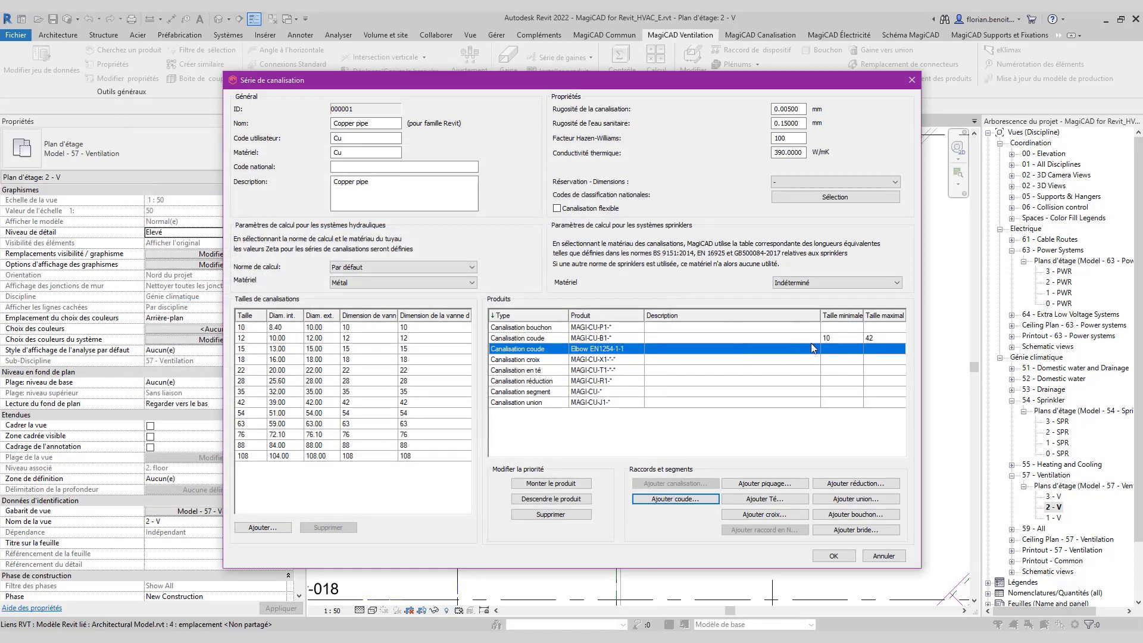
Set the minimum size of Elbow EN1254-1-1 to 54, discard the Copper pipe series edits and close the dataset
double_click(846, 350)
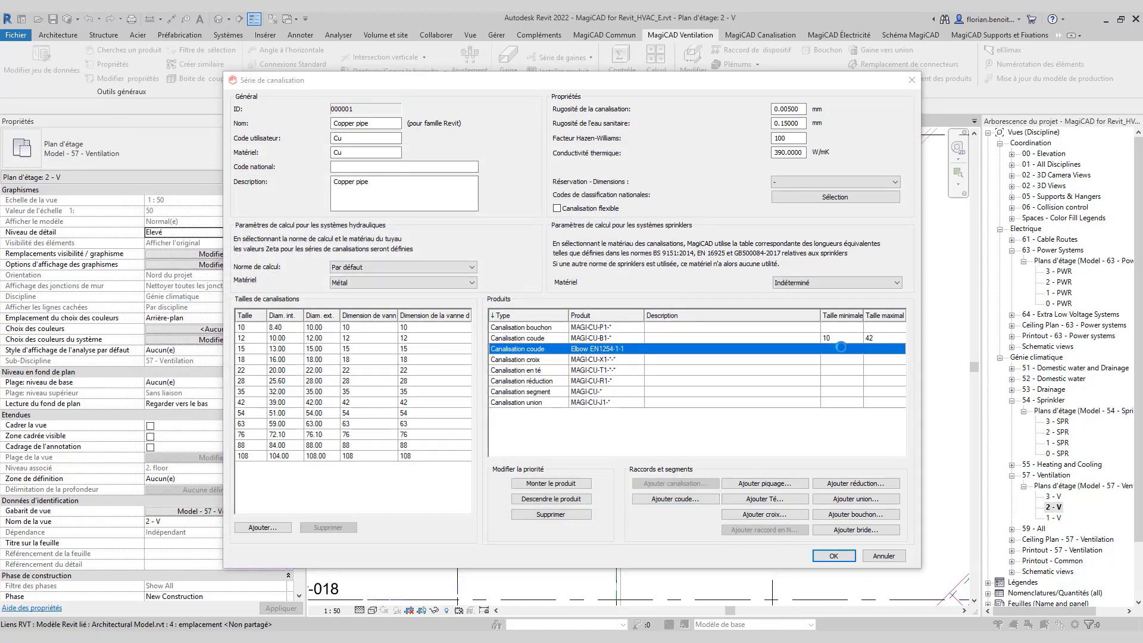
left_click(934, 361)
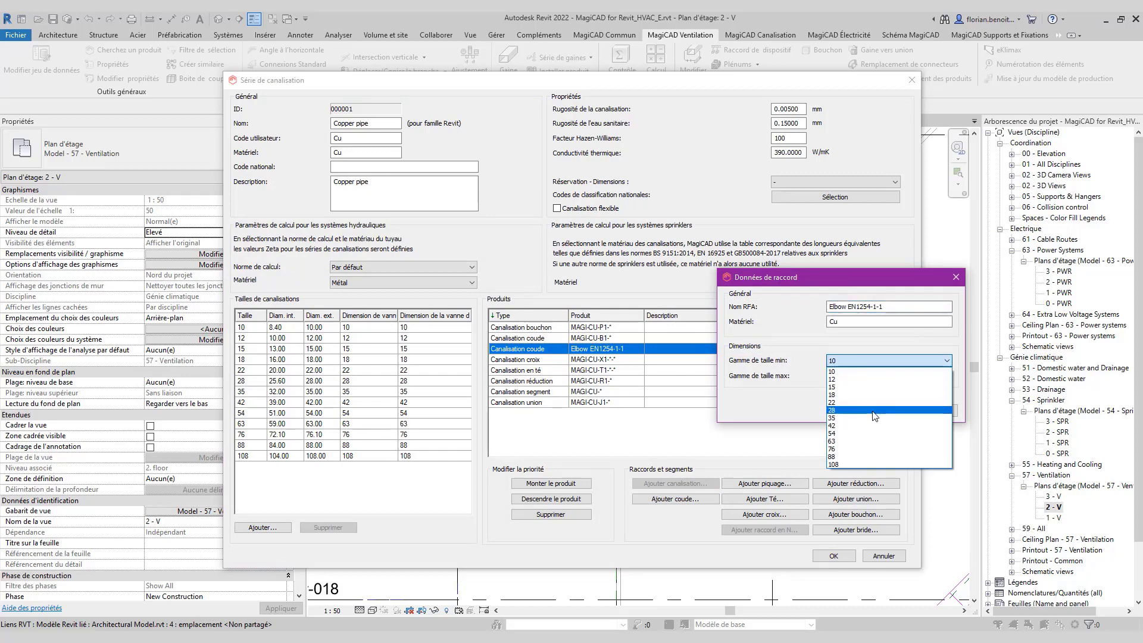
left_click(850, 432)
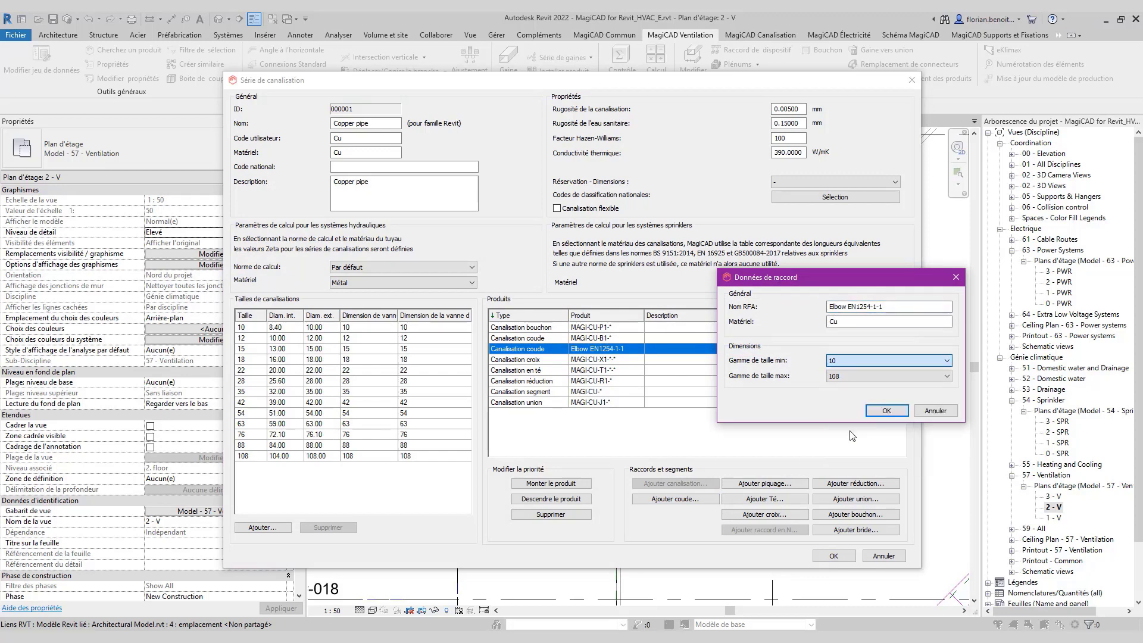
left_click(888, 410)
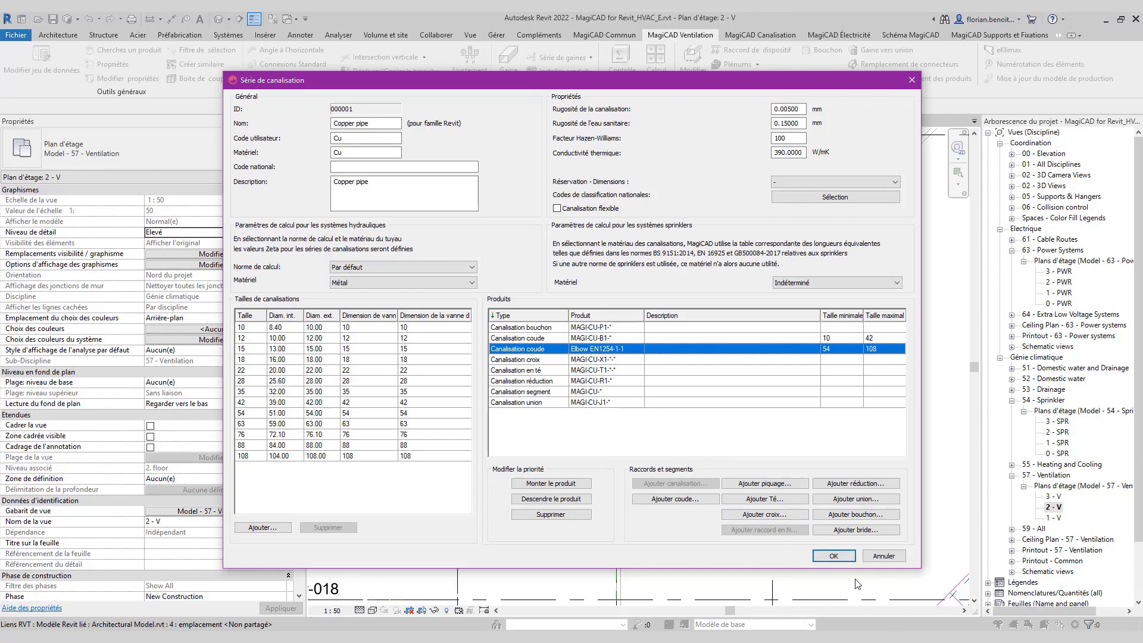
left_click(878, 557)
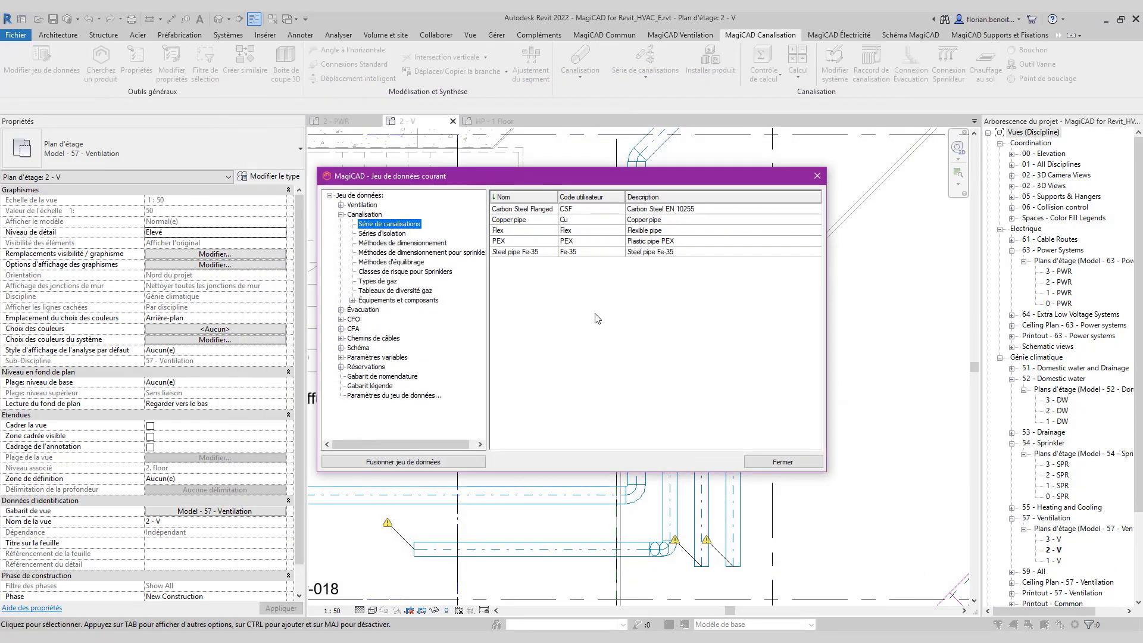
left_click(817, 176)
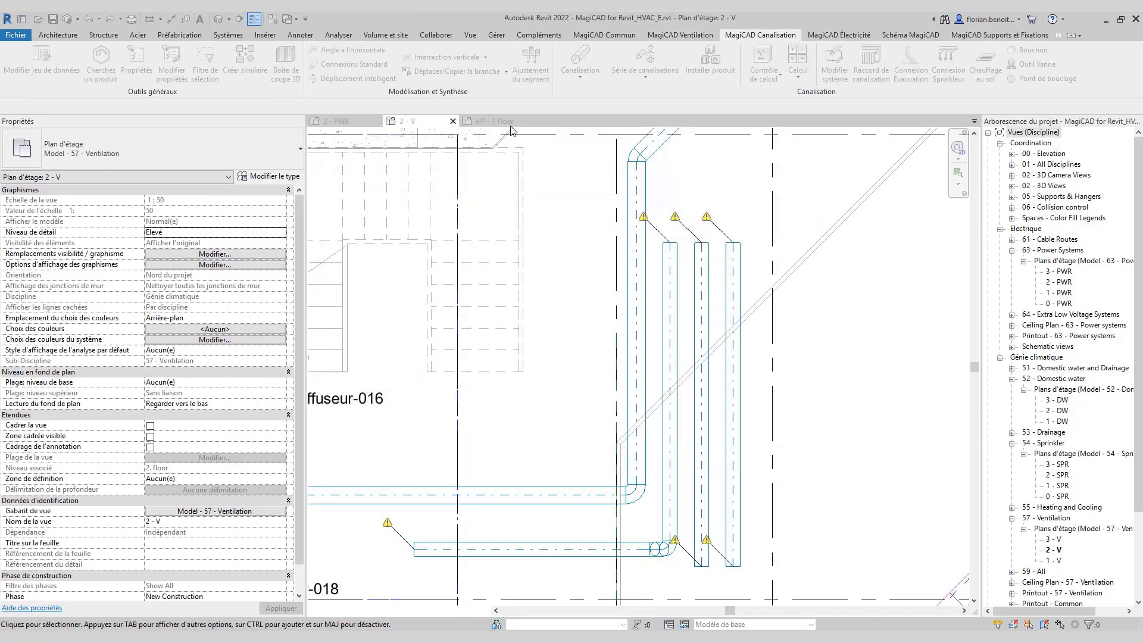
Switch to the HP - 1 Floor plan and open that project's MagiCAD dataset for editing
left_click(494, 121)
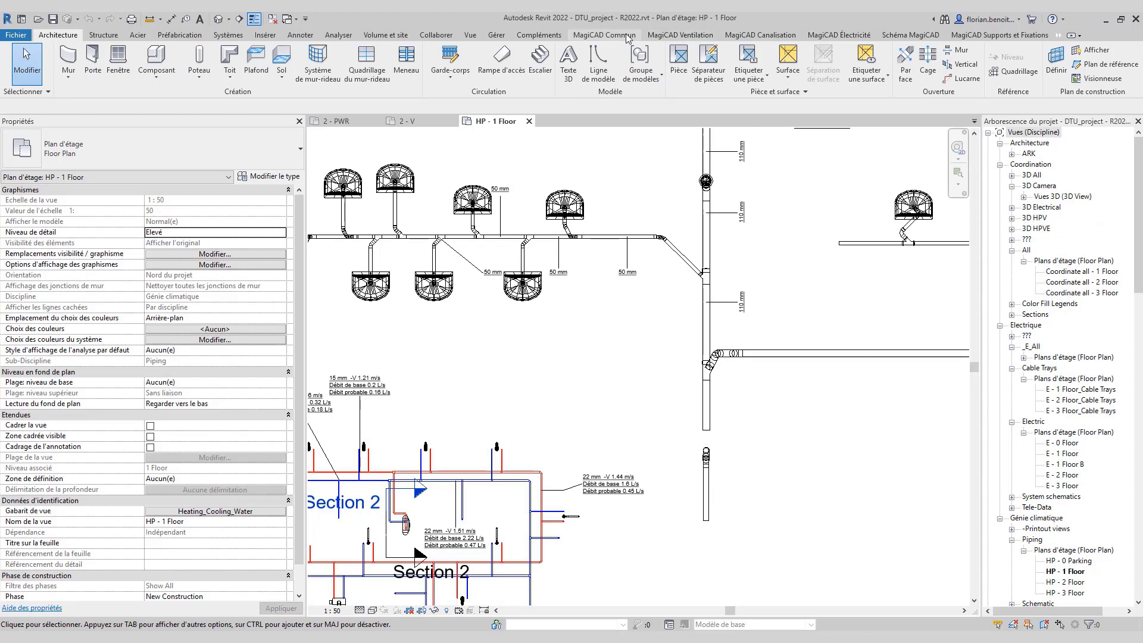
left_click(605, 35)
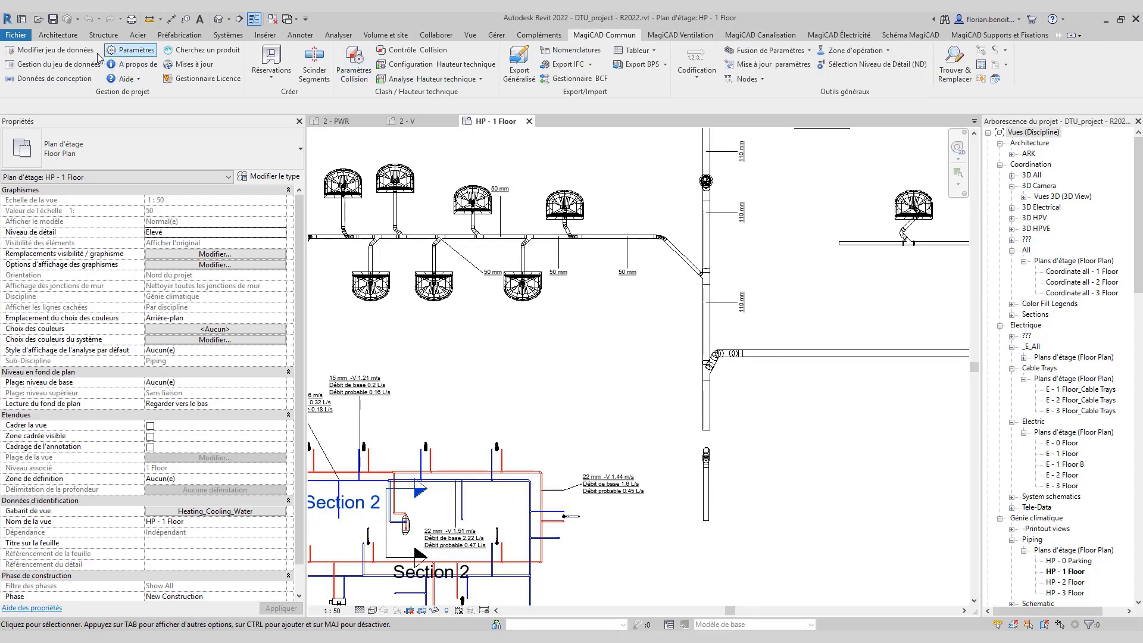
left_click(54, 50)
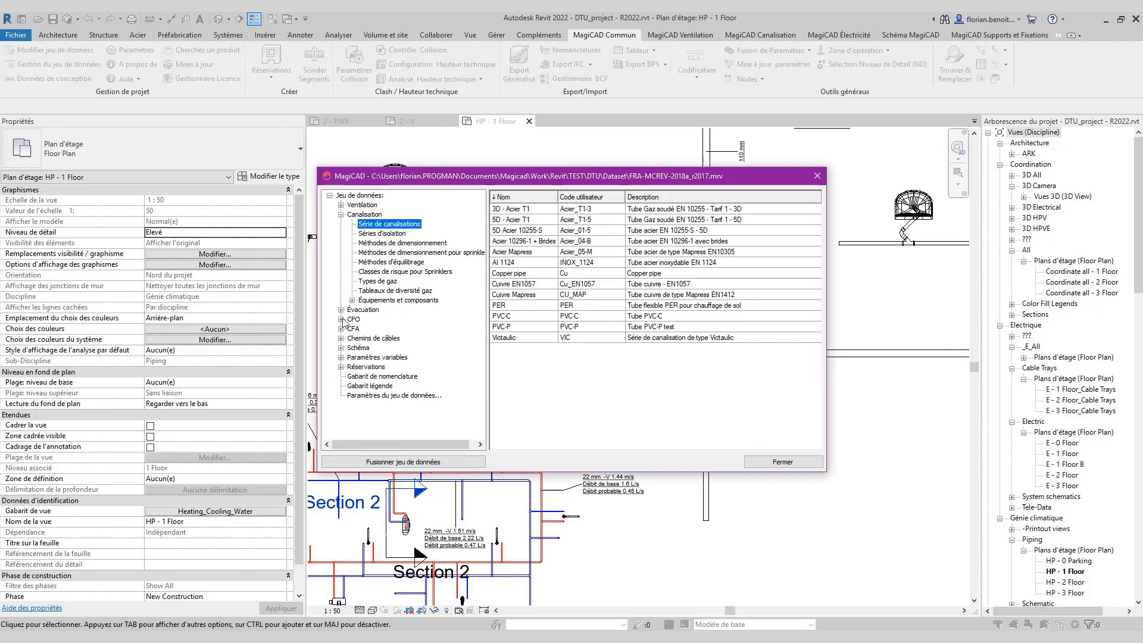
Start a new drainage component (Composant d'évacuation) under the dataset's Évacuation equipment and components
left_click(342, 310)
left_click(352, 338)
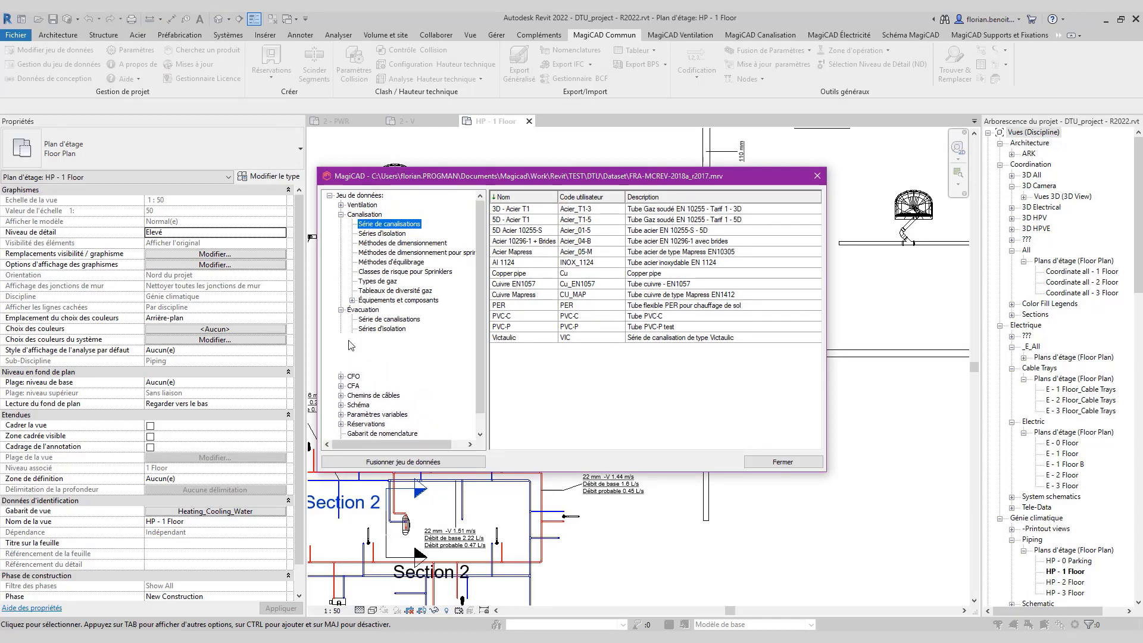
left_click(398, 366)
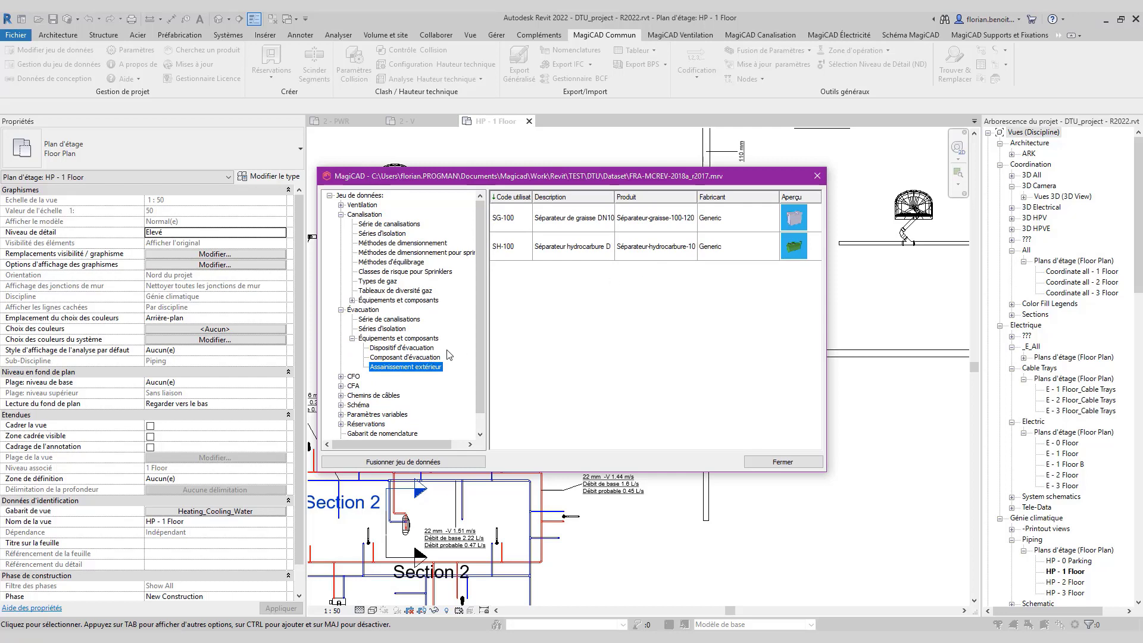
left_click(444, 357)
right_click(615, 337)
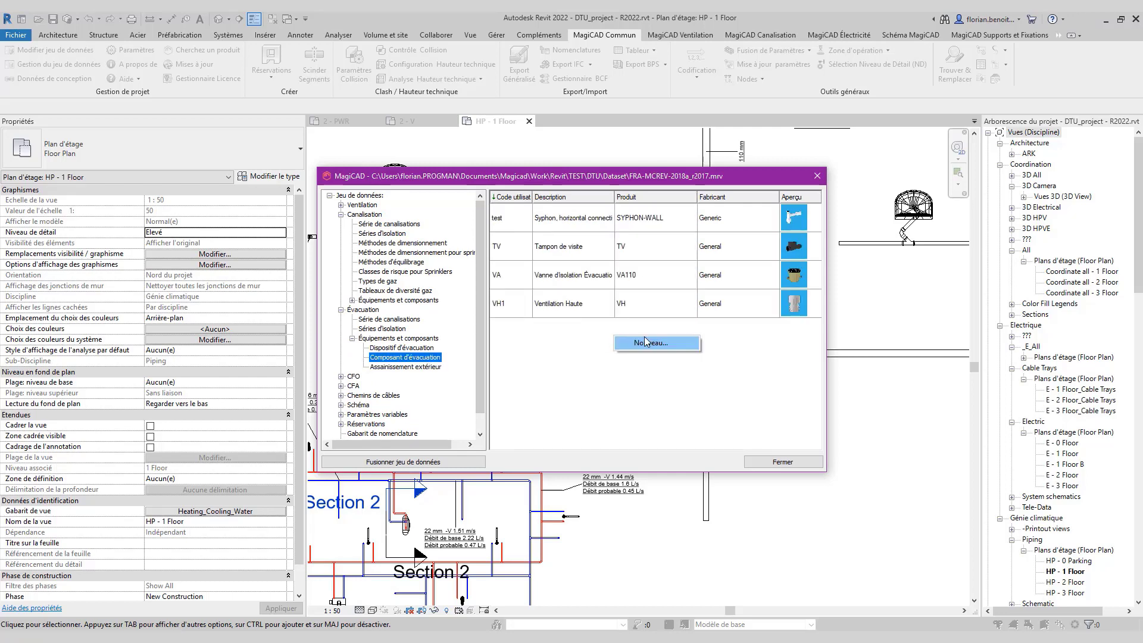
left_click(646, 341)
Choose the Generic SYPHON-WALL siphon, size 32-32, from the product browser's Syphons category as the component's product
left_click(677, 424)
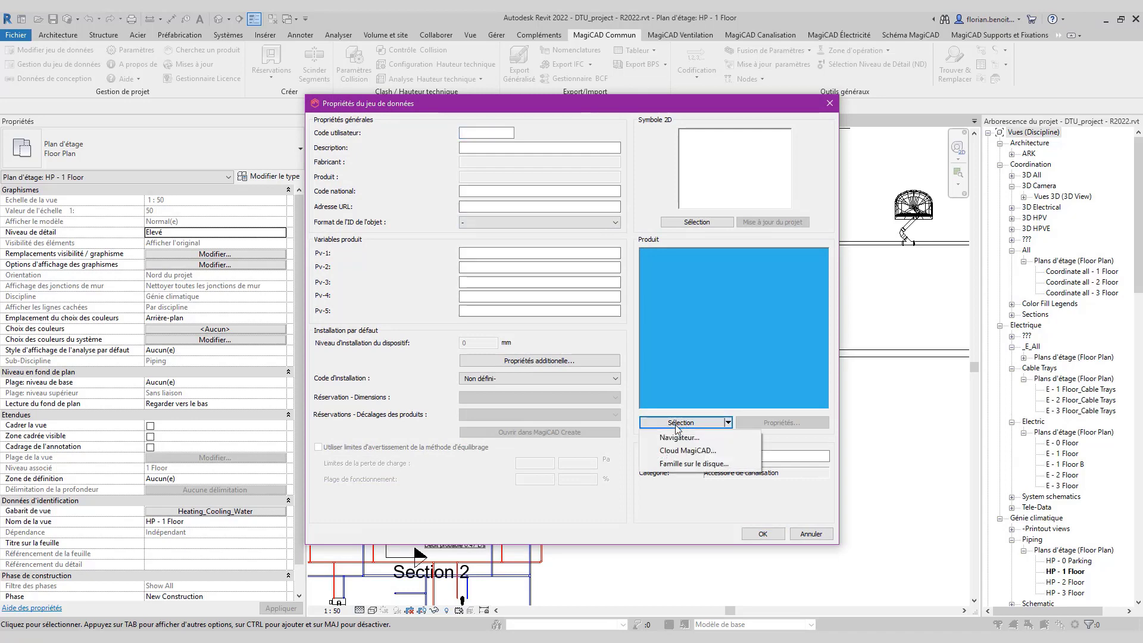
left_click(677, 424)
left_click(679, 424)
left_click(679, 438)
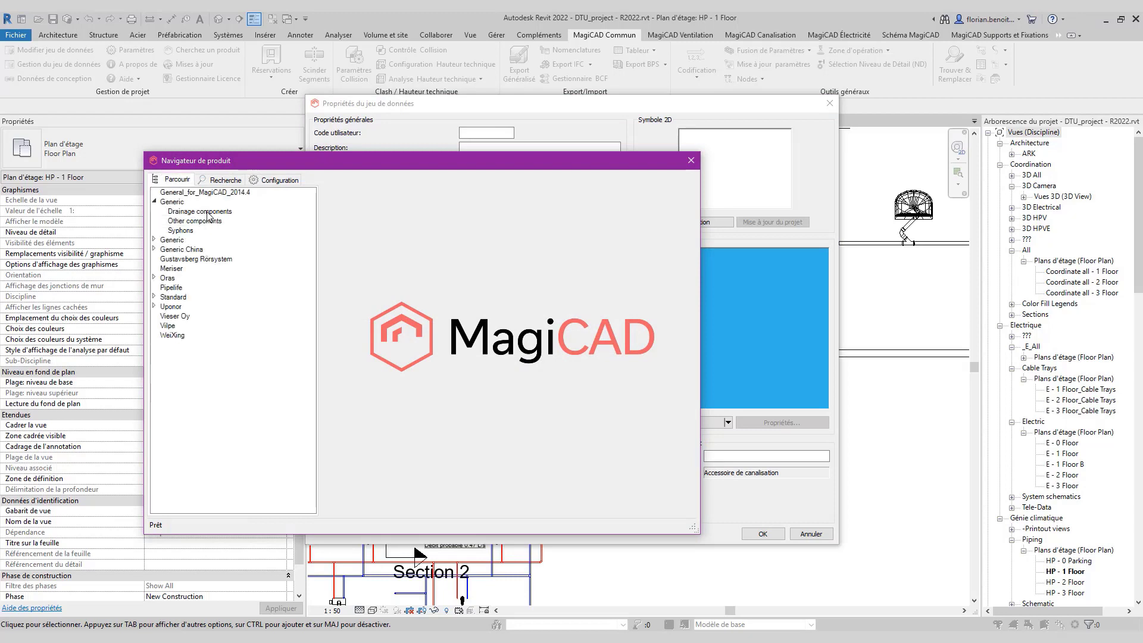
left_click(202, 212)
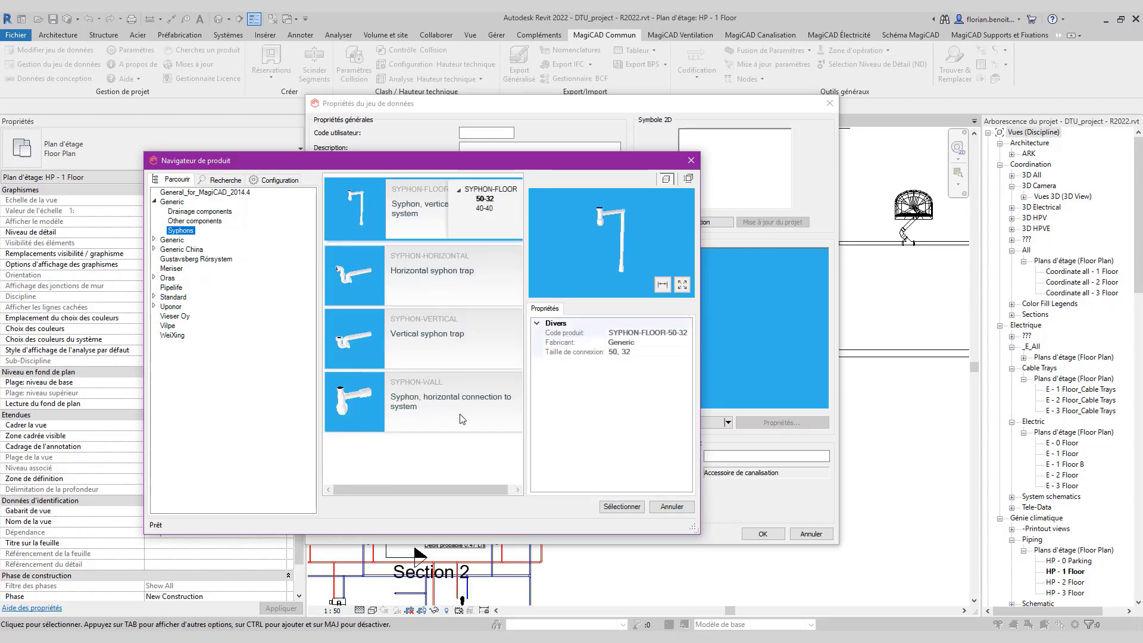
left_click(460, 409)
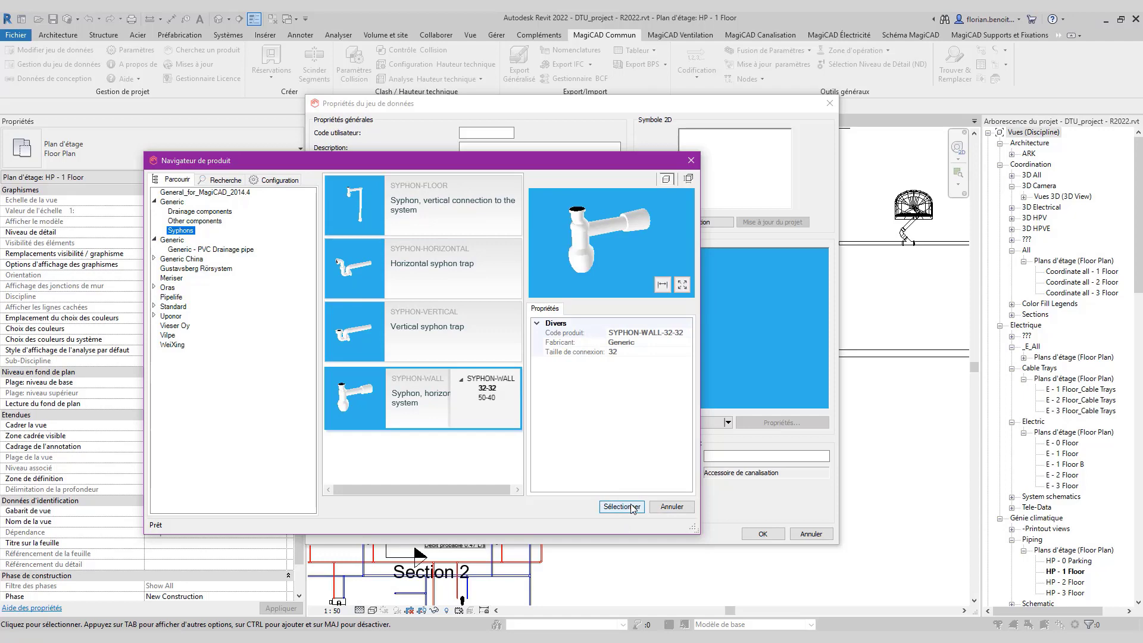
left_click(632, 507)
Set the siphon's user code to TEST, assign the first available drainage component 2D symbol, and save the component
right_click(492, 134)
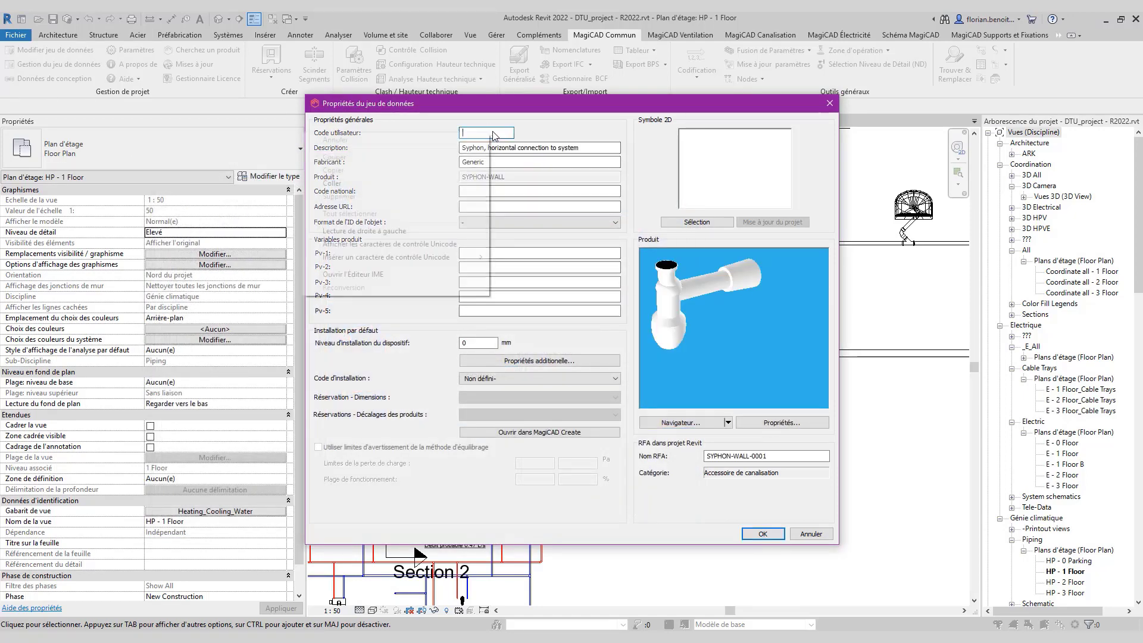
left_click(495, 131)
type("TEST")
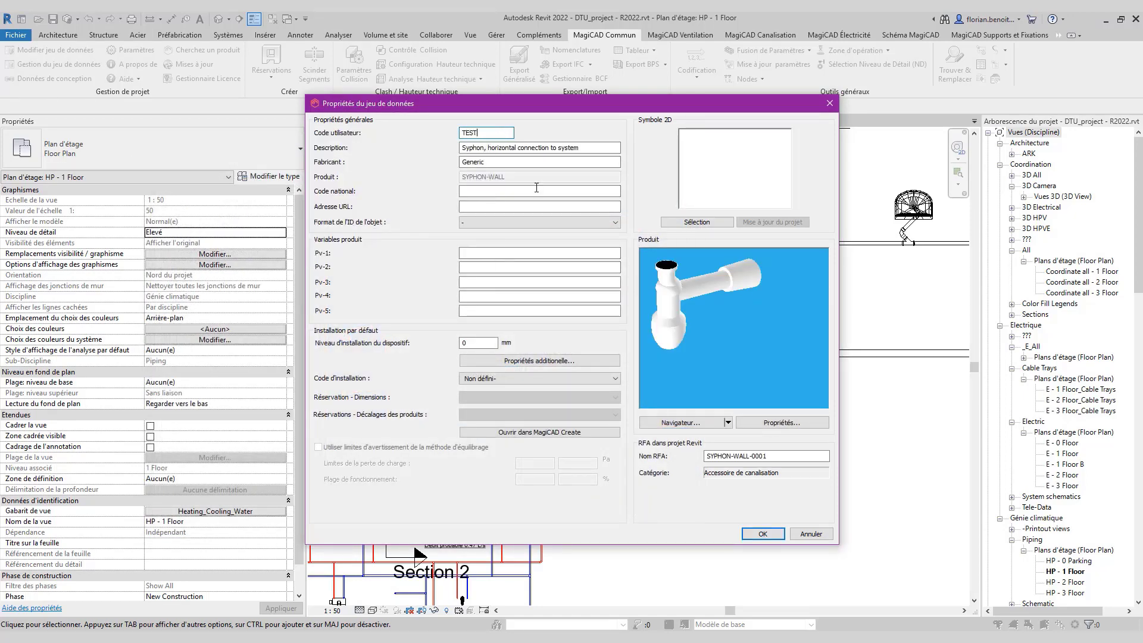
left_click(697, 222)
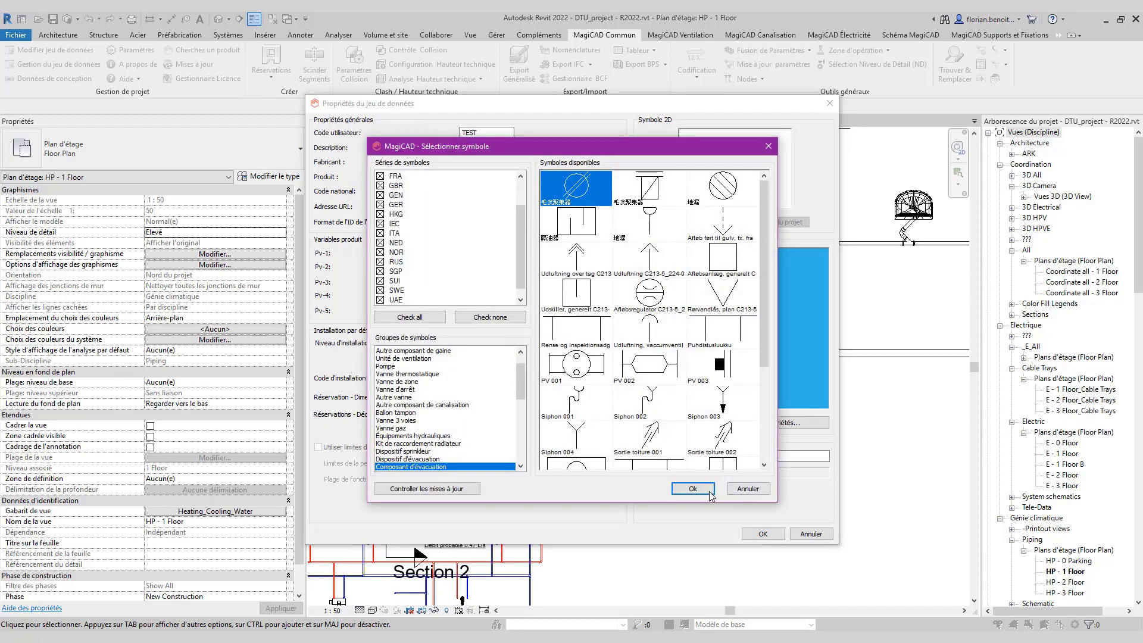
left_click(692, 489)
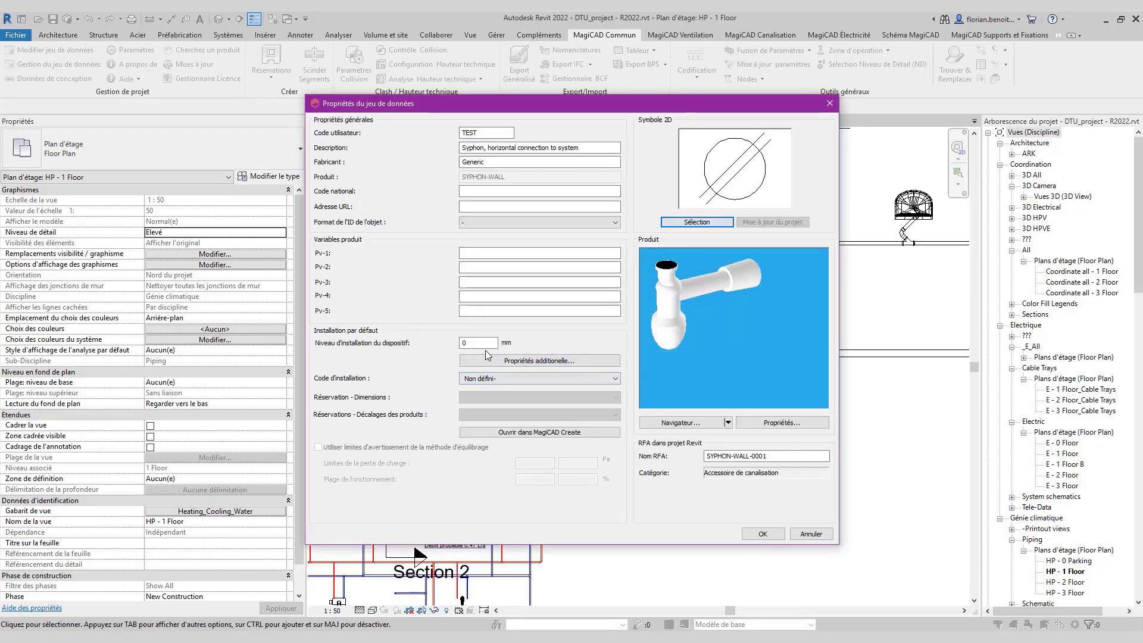
left_click(763, 534)
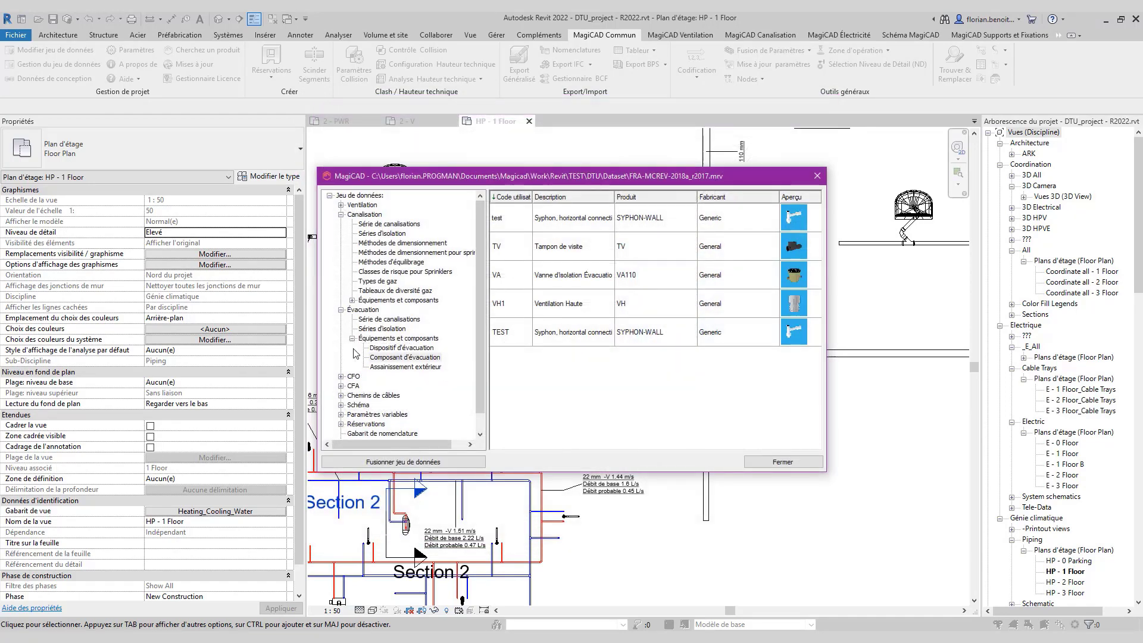
Attach the TEST SYPHON-WALL siphon to the LV1 washbasin (Lavabo 50mm) with the 3D direction at 90
left_click(407, 350)
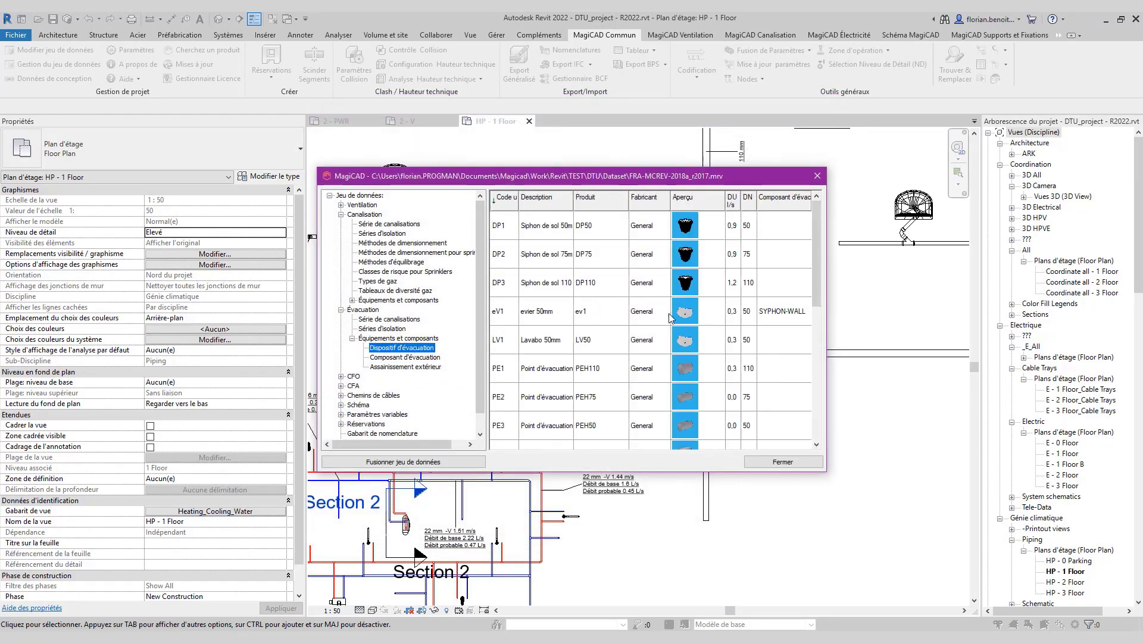
double_click(712, 343)
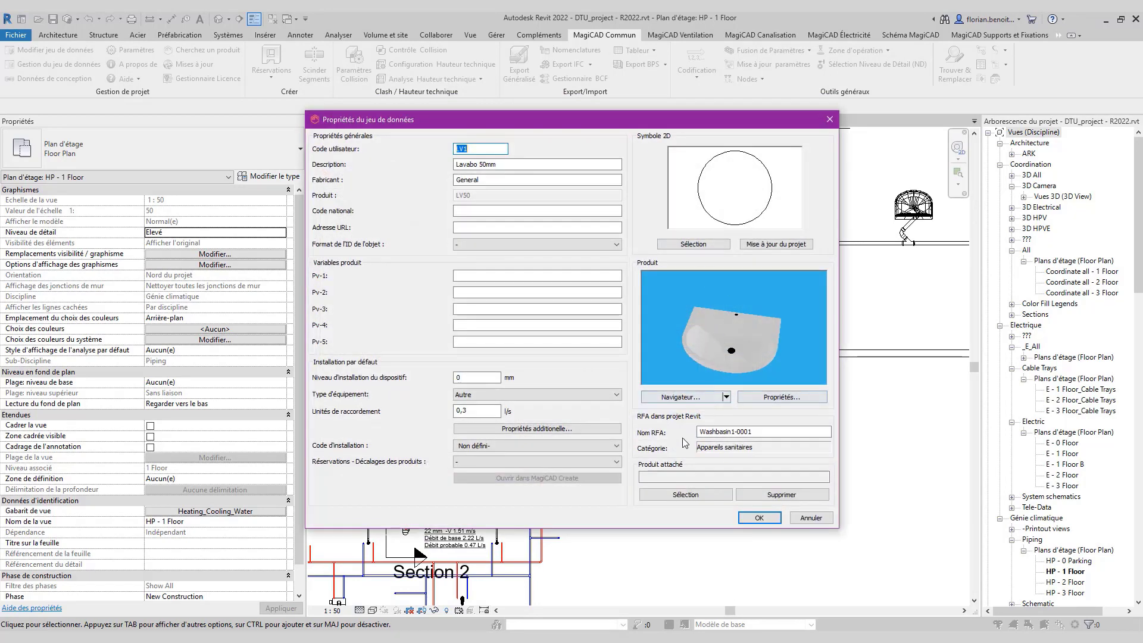
left_click(685, 494)
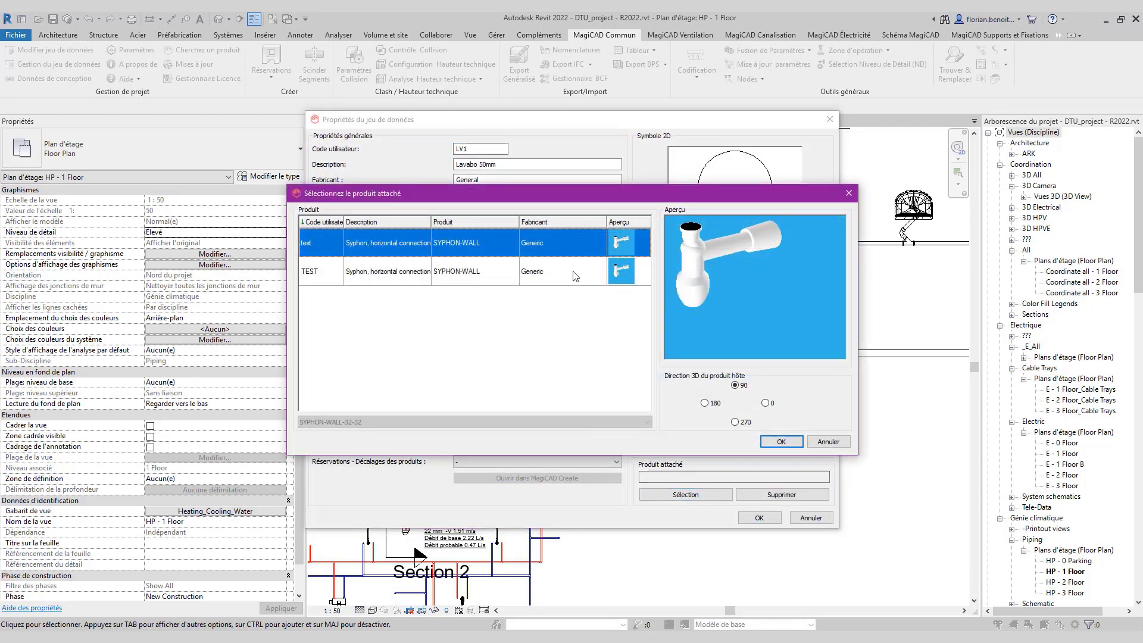
left_click(539, 274)
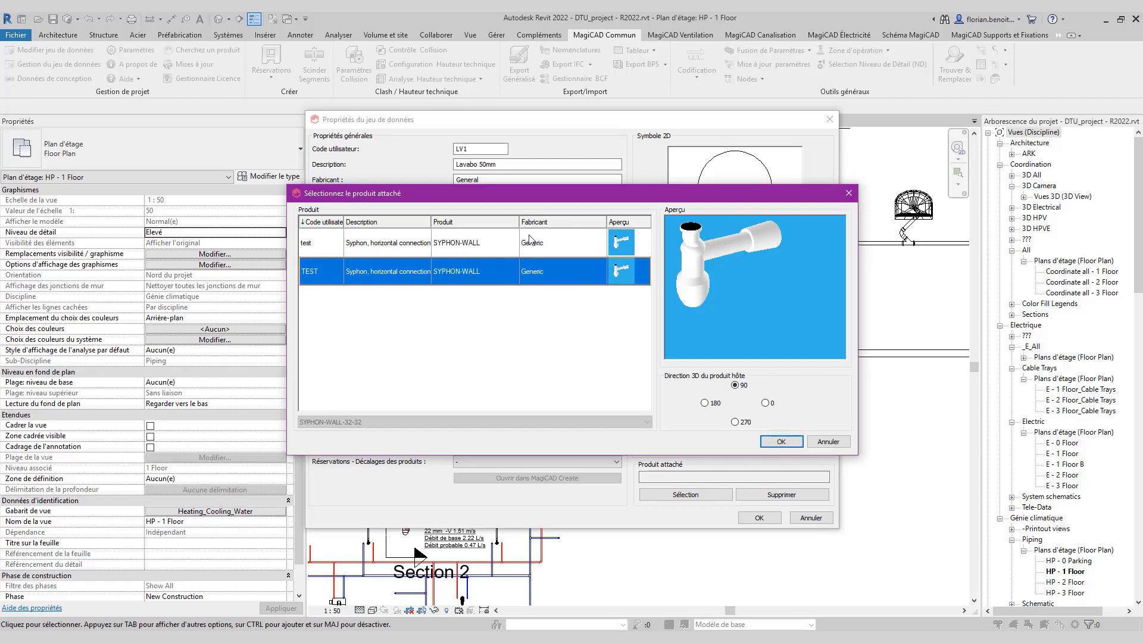
left_click(506, 255)
left_click(580, 273)
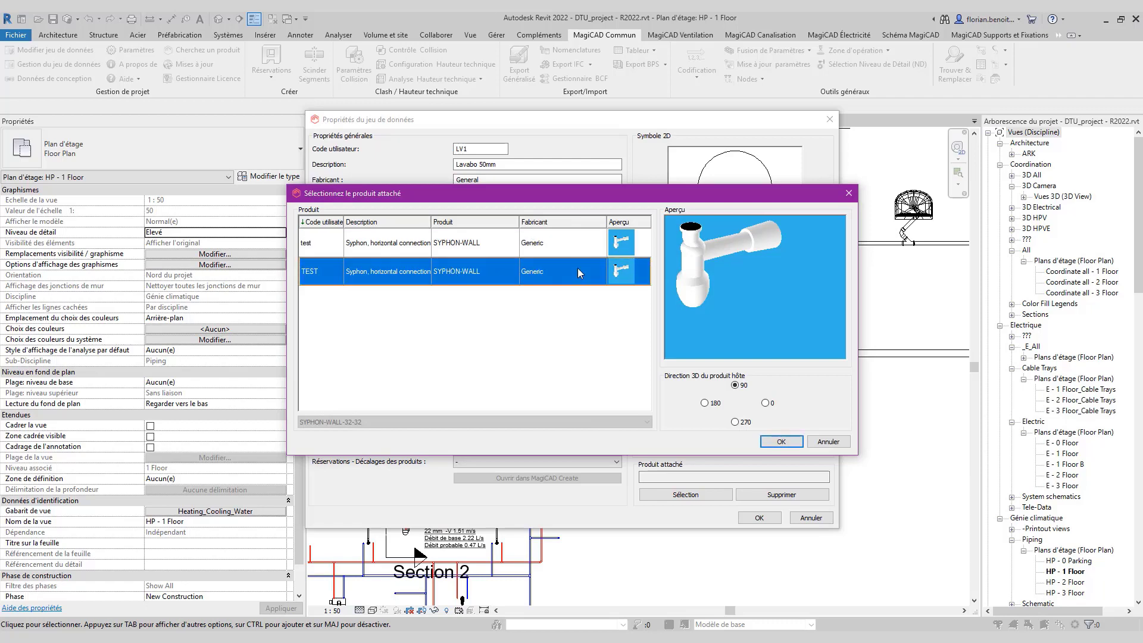
left_click(783, 441)
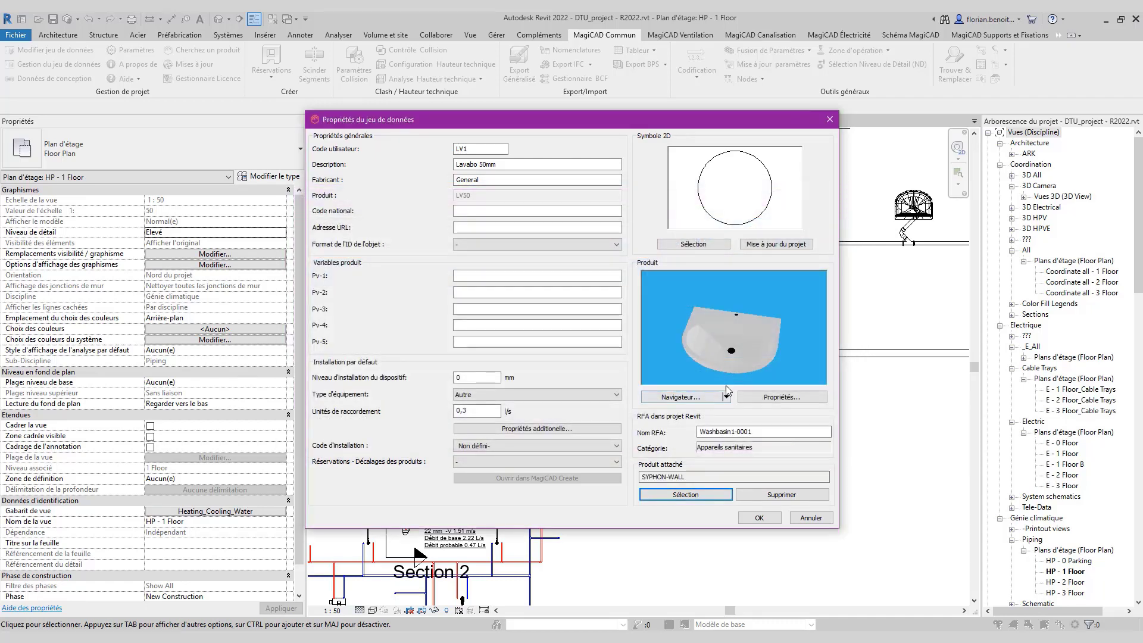
Set the LV1 washbasin's installation level to 1000 mm, save it, and close the dataset
left_click_drag(728, 348, 712, 333)
left_click_drag(777, 366, 741, 381)
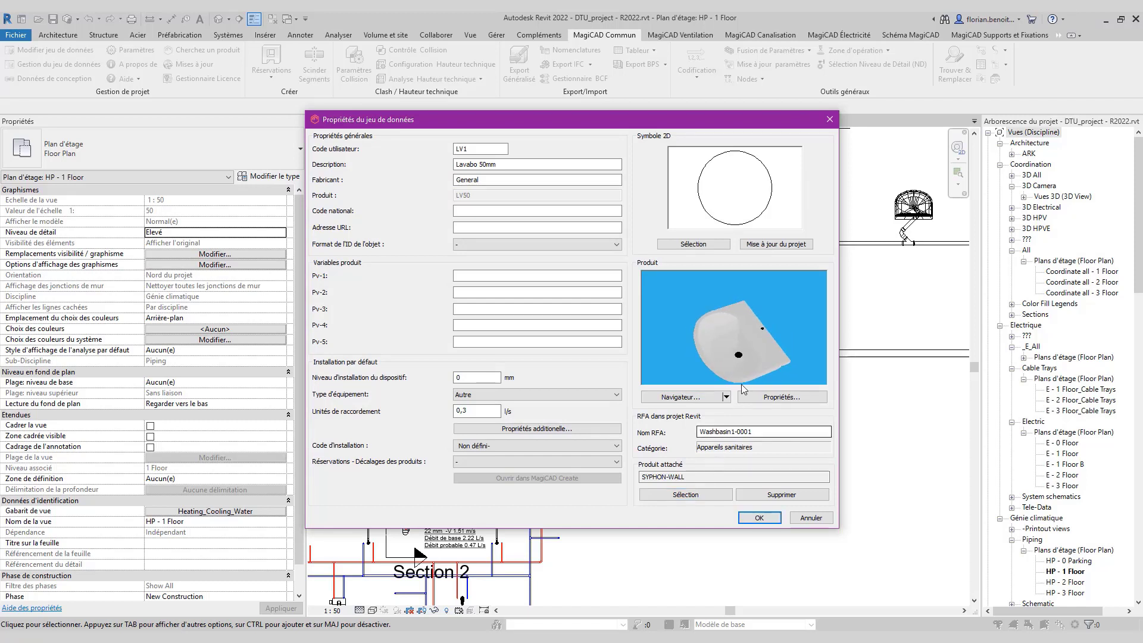
double_click(458, 377)
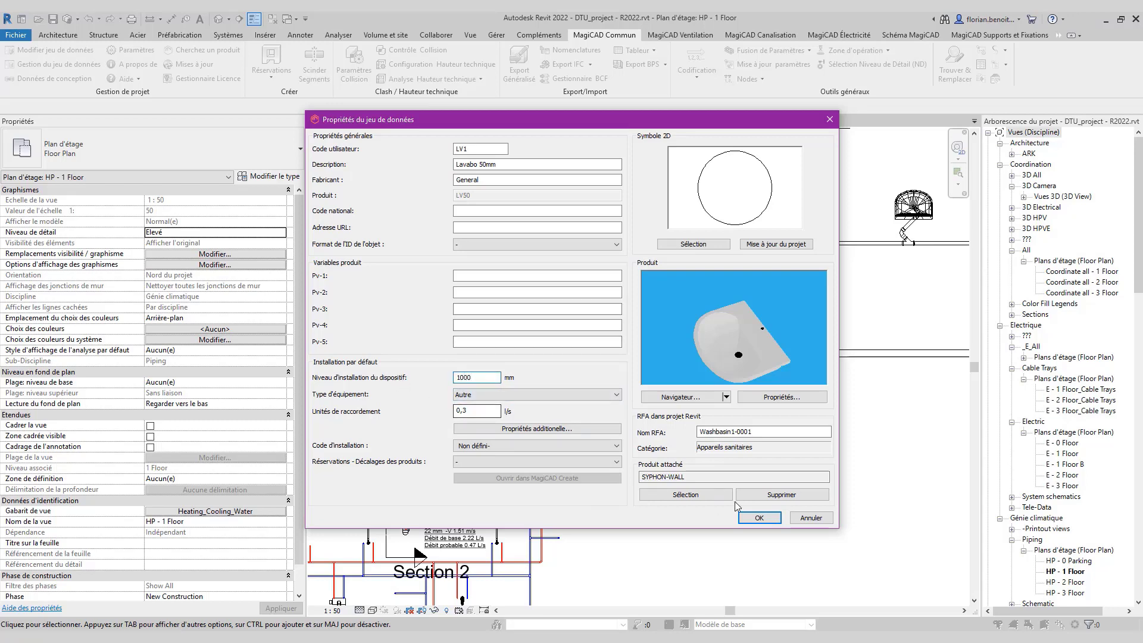
left_click(759, 517)
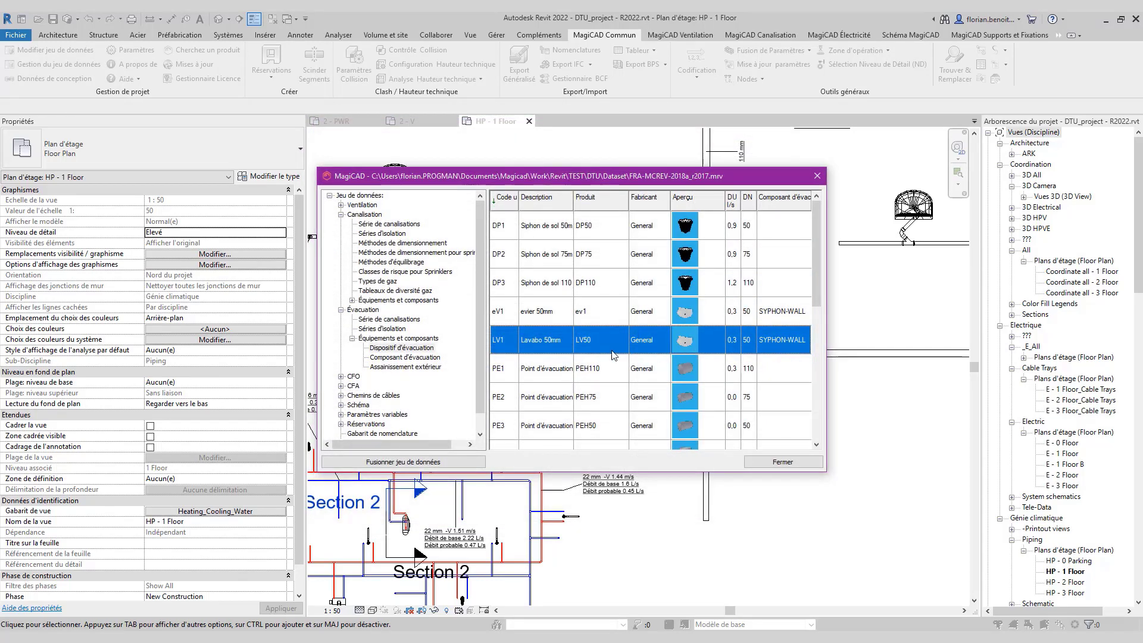
left_click(780, 461)
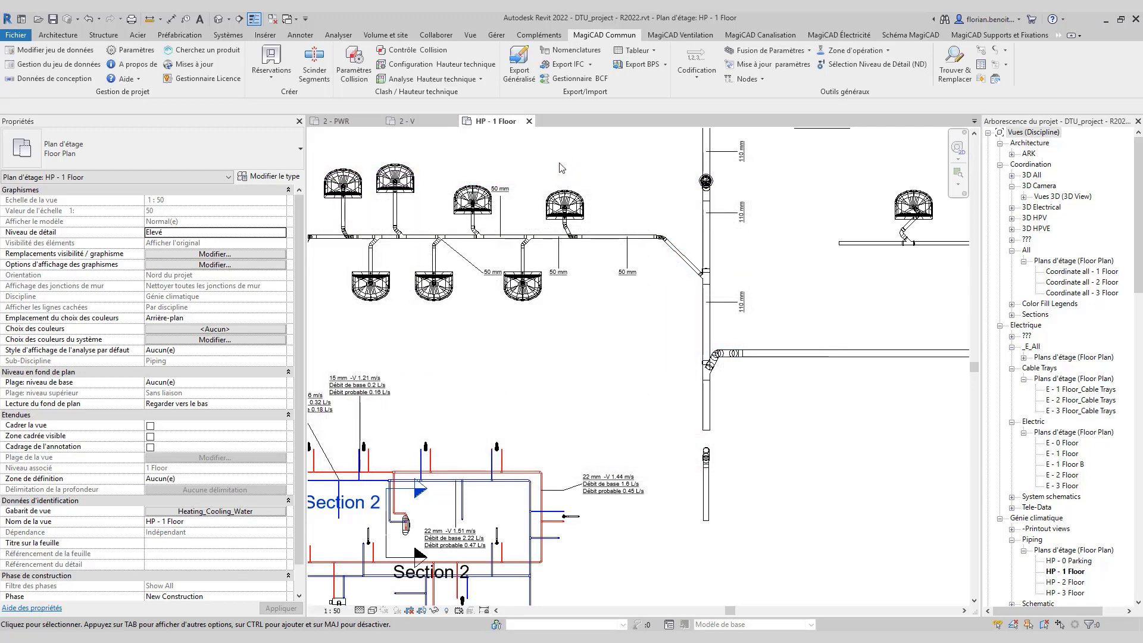
Start installing the LV1 washbasin from the drainage points and check its attached drainage component
left_click(753, 36)
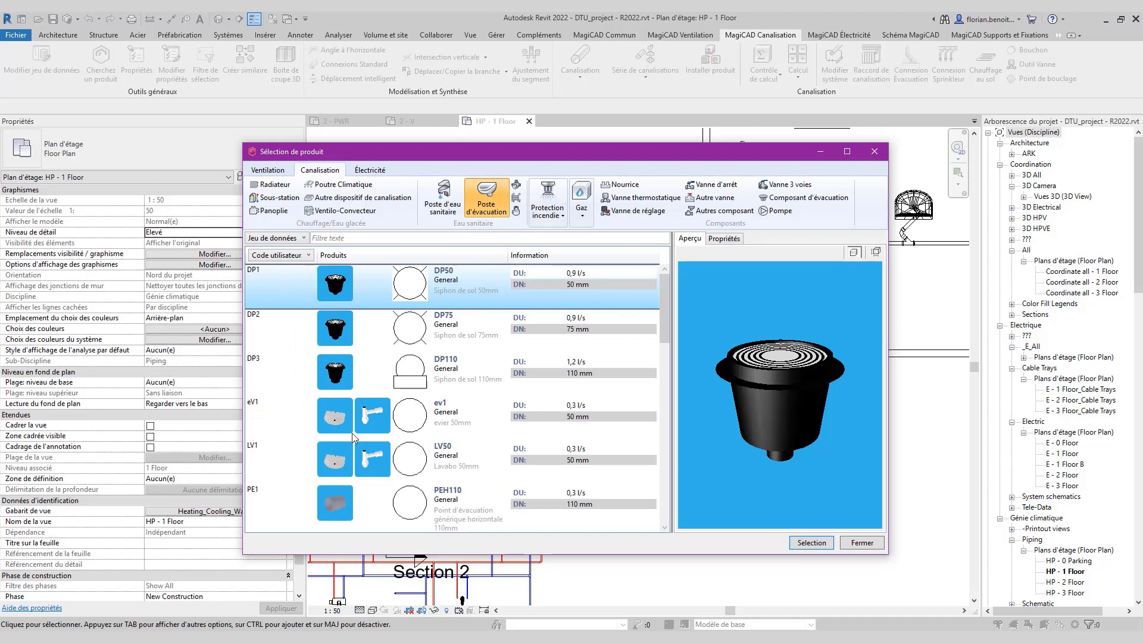
left_click(374, 460)
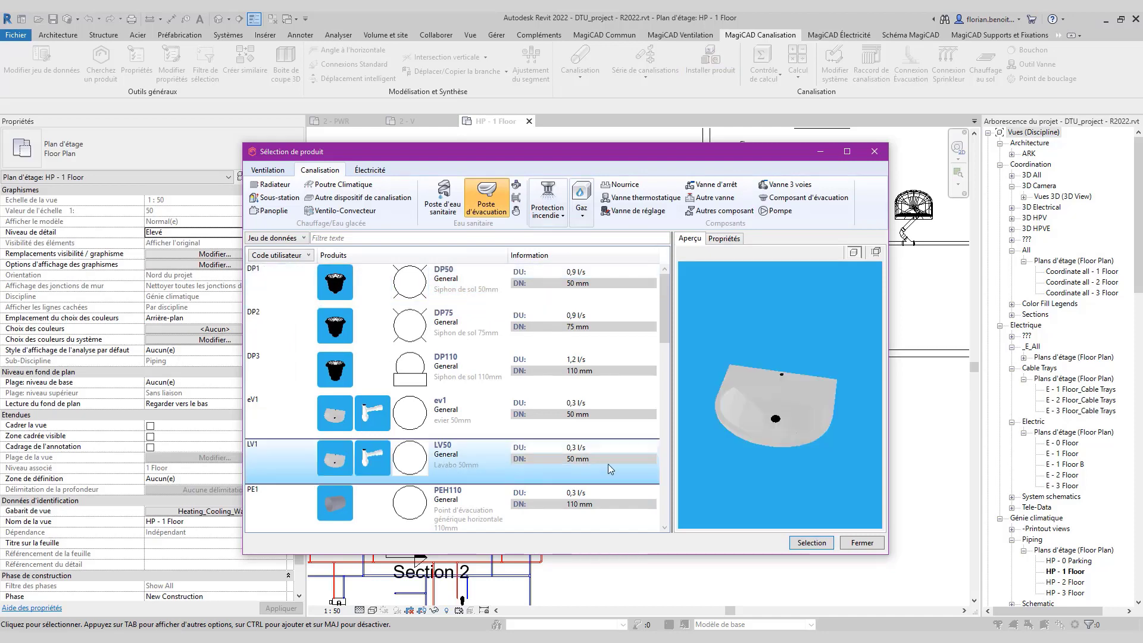
left_click(809, 542)
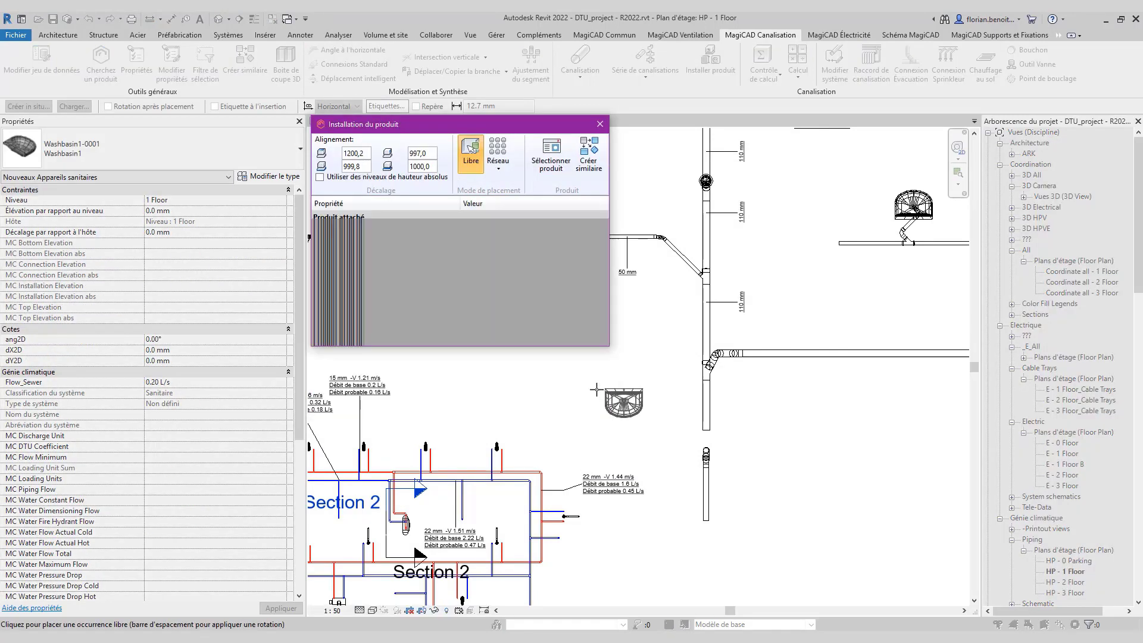
left_click(515, 233)
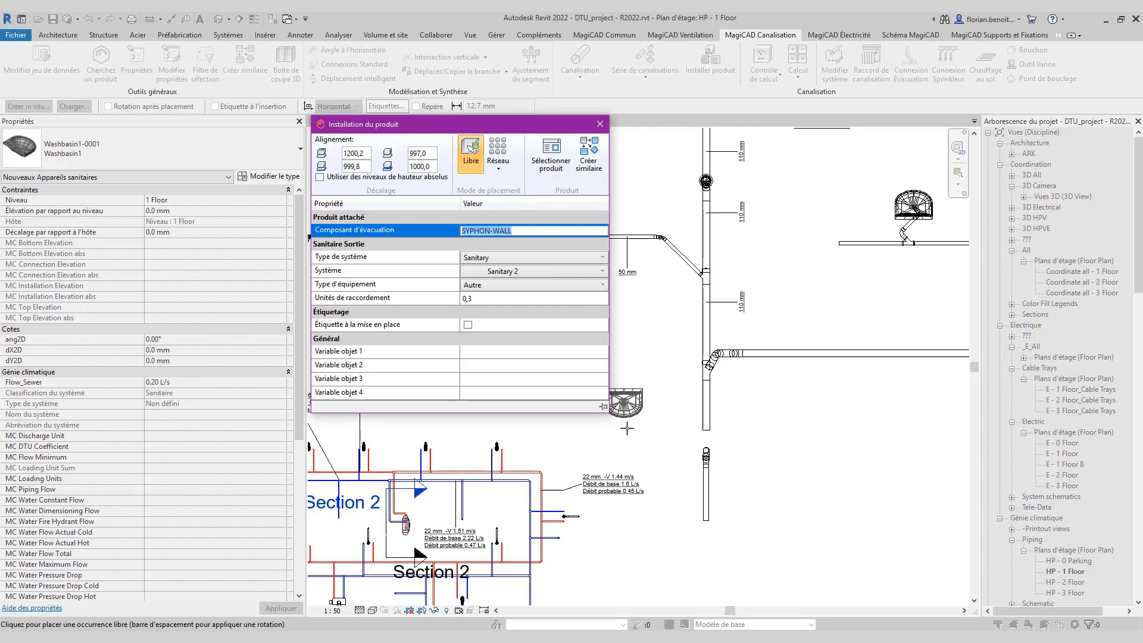
Rotate the washbasin so its straight back faces the 110 mm pipe, place it between the branch and that pipe, and finish the installation
right_click(630, 350)
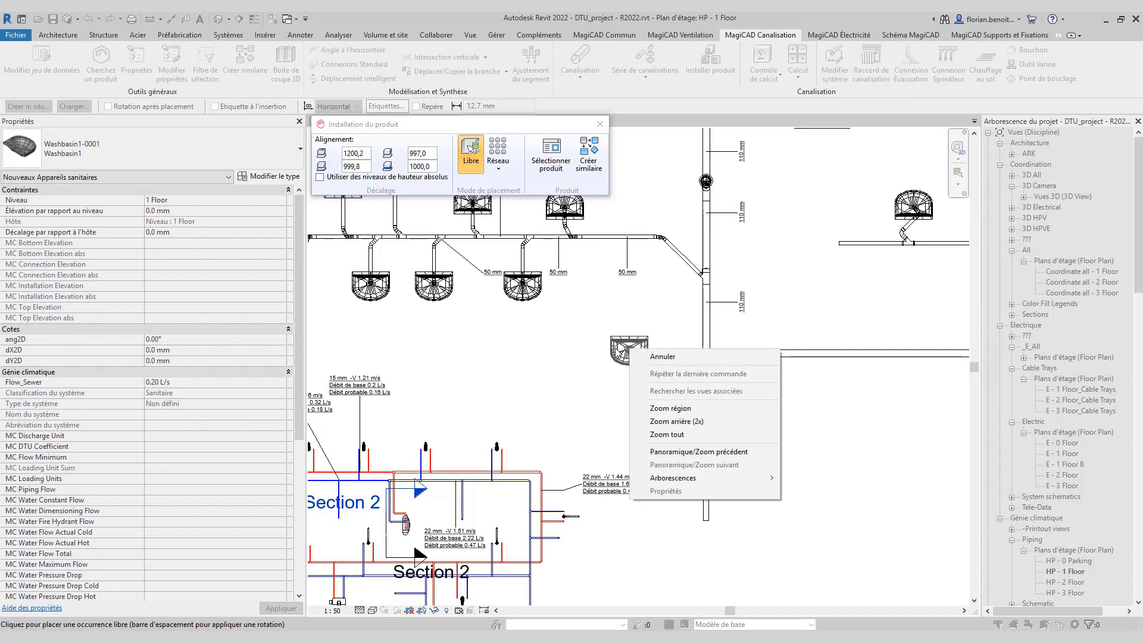
left_click(616, 351)
key("space")
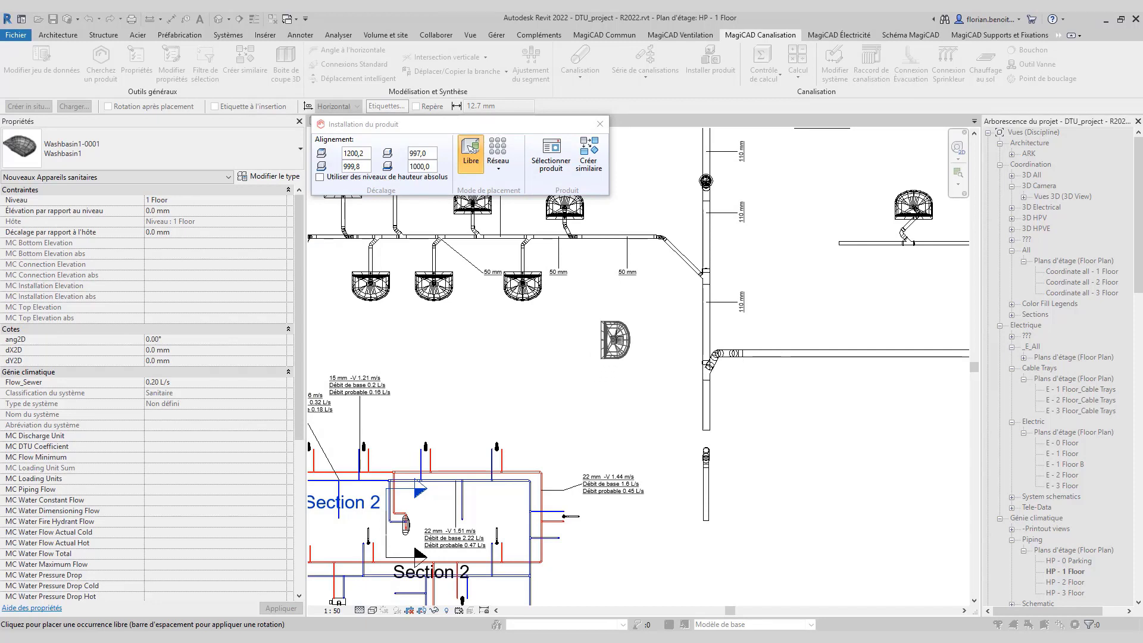
key("space")
key("space")
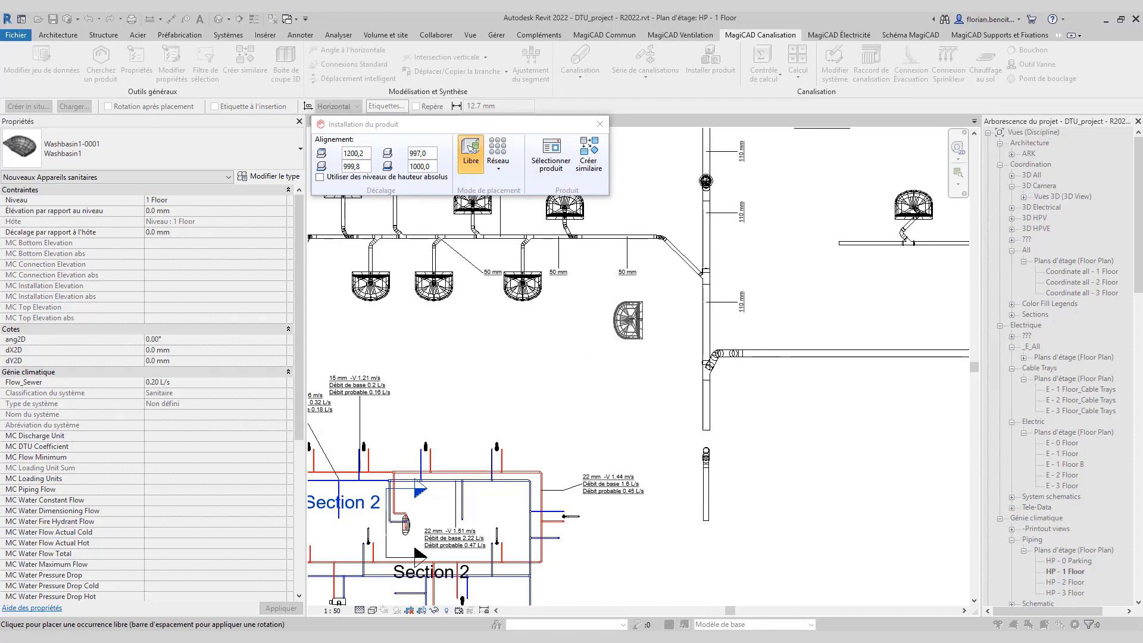
left_click(632, 319)
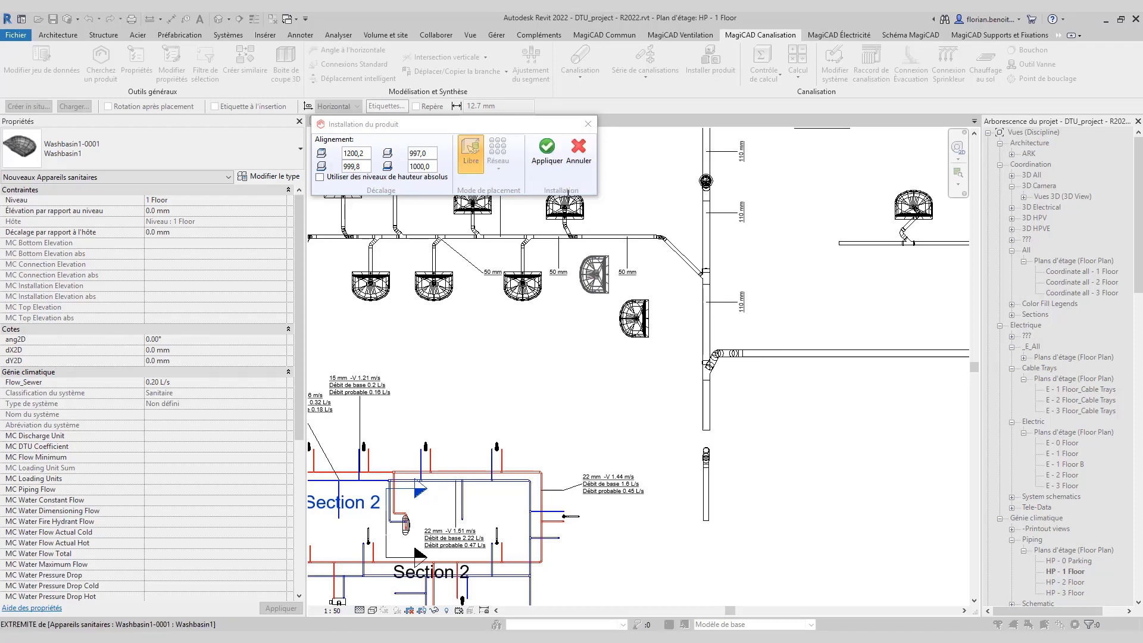
left_click(547, 149)
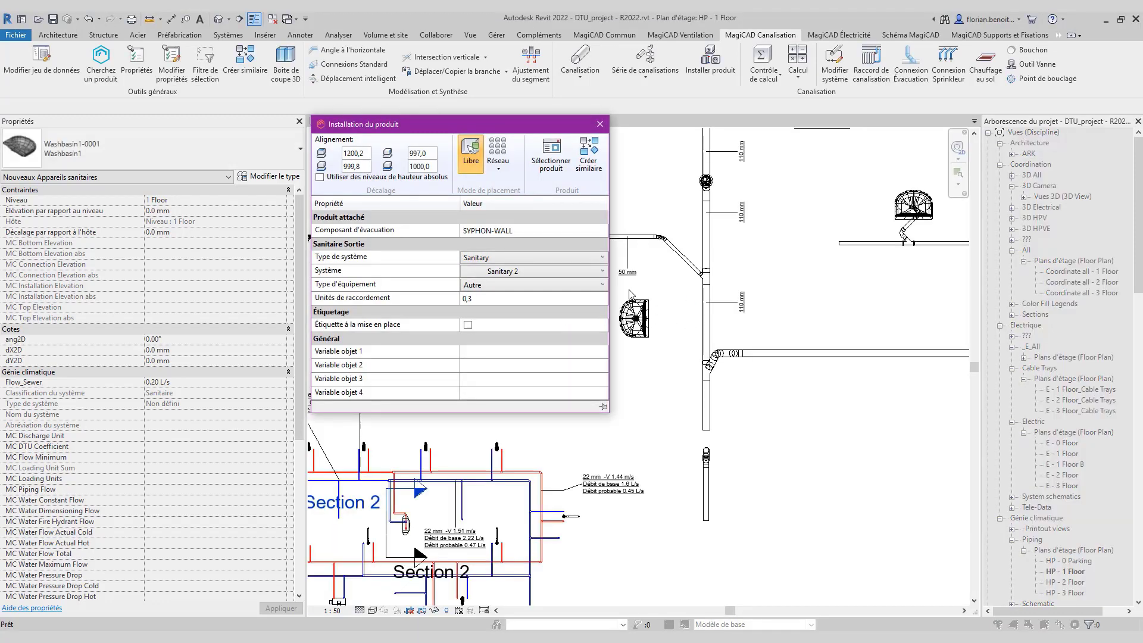
left_click(600, 124)
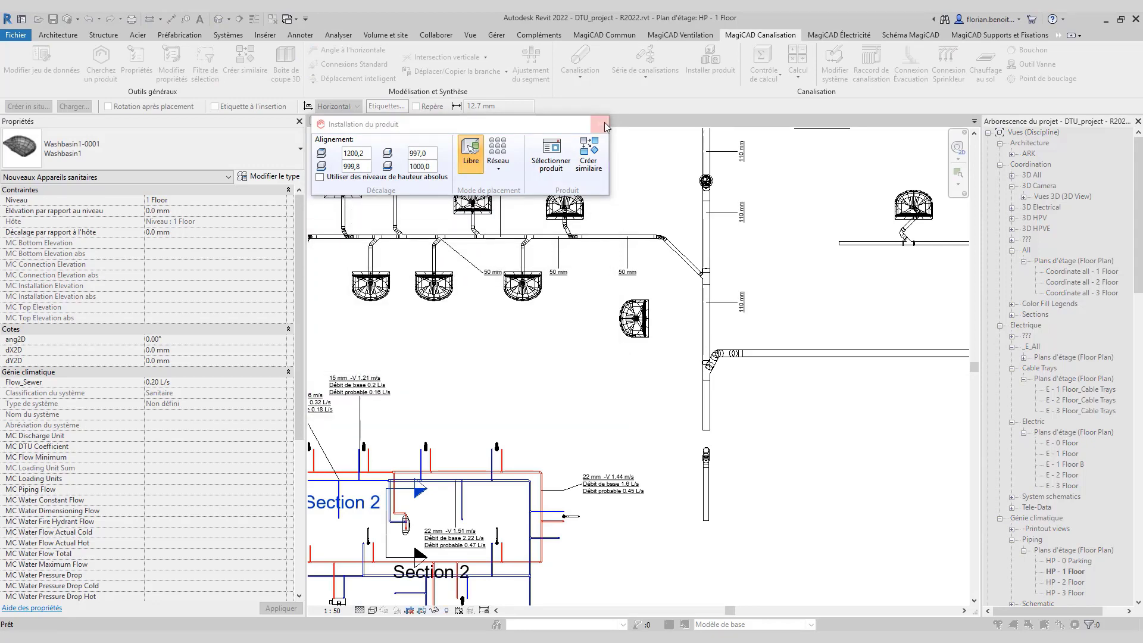
Select the siphon attached to the newly placed washbasin to inspect its properties
scroll(647, 326, "up", 6)
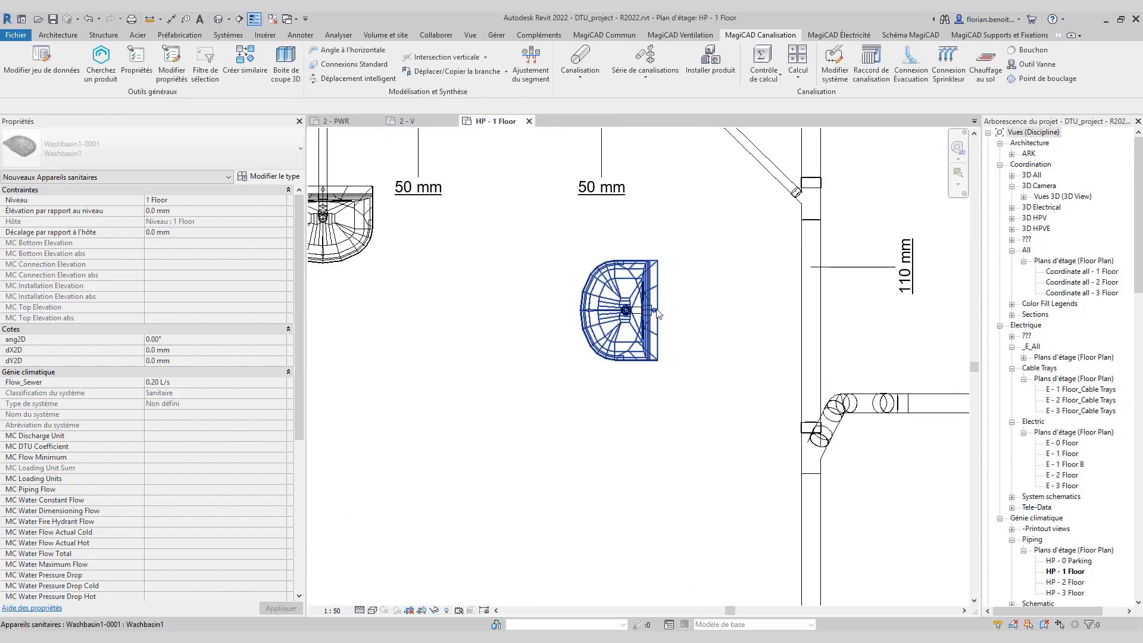
scroll(613, 310, "up", 2)
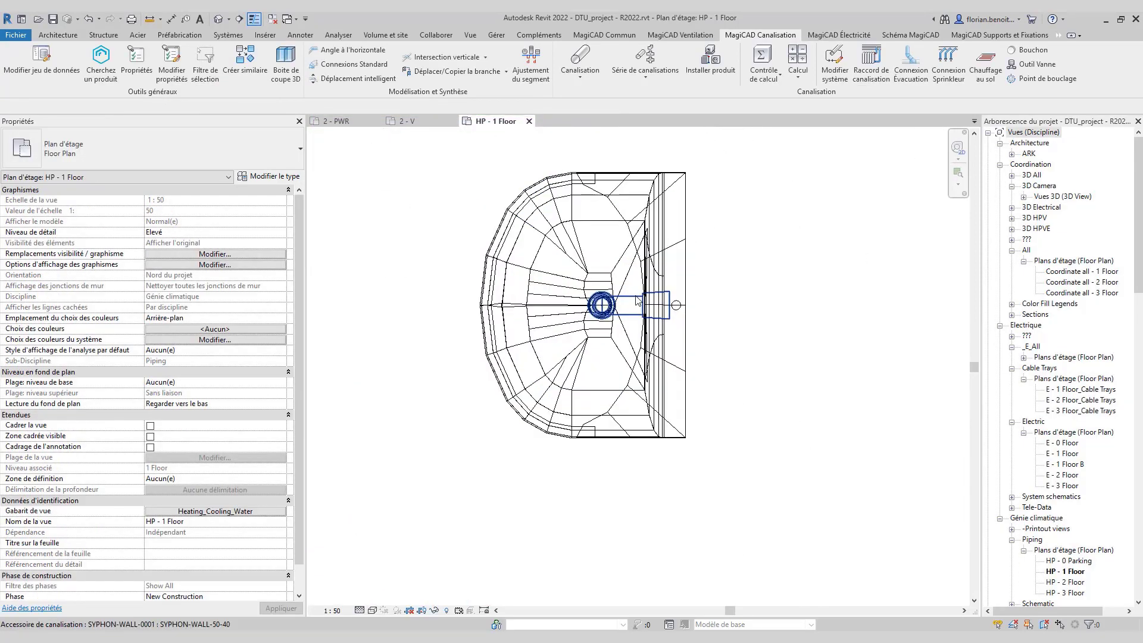
left_click(639, 300)
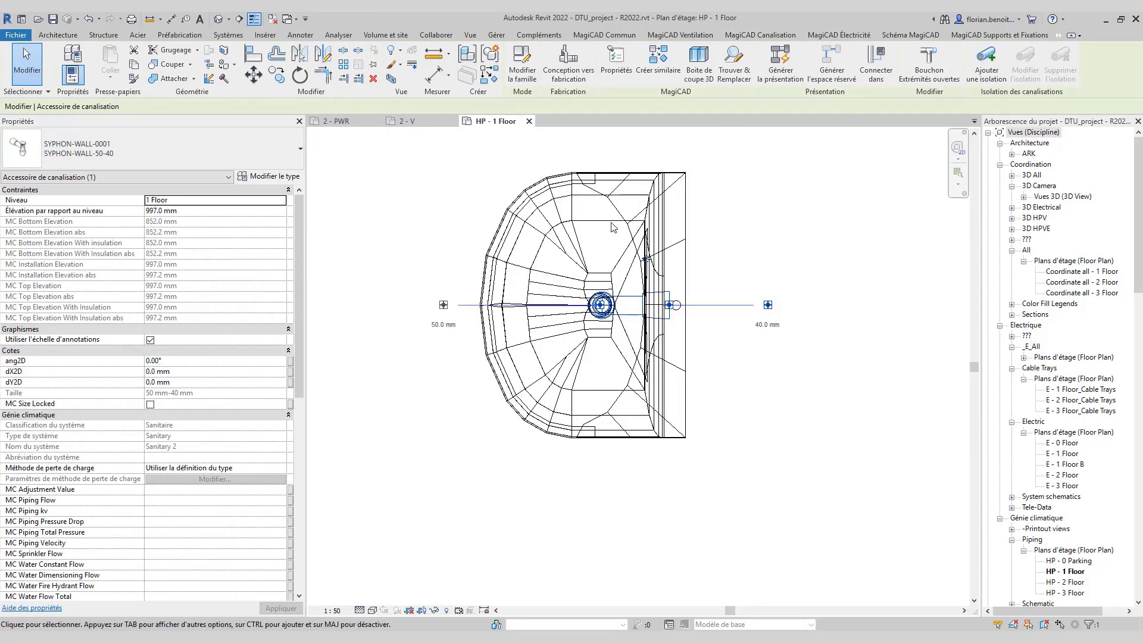
Select the washbasin itself to inspect its elevation properties, and clear the selection
left_click(605, 252)
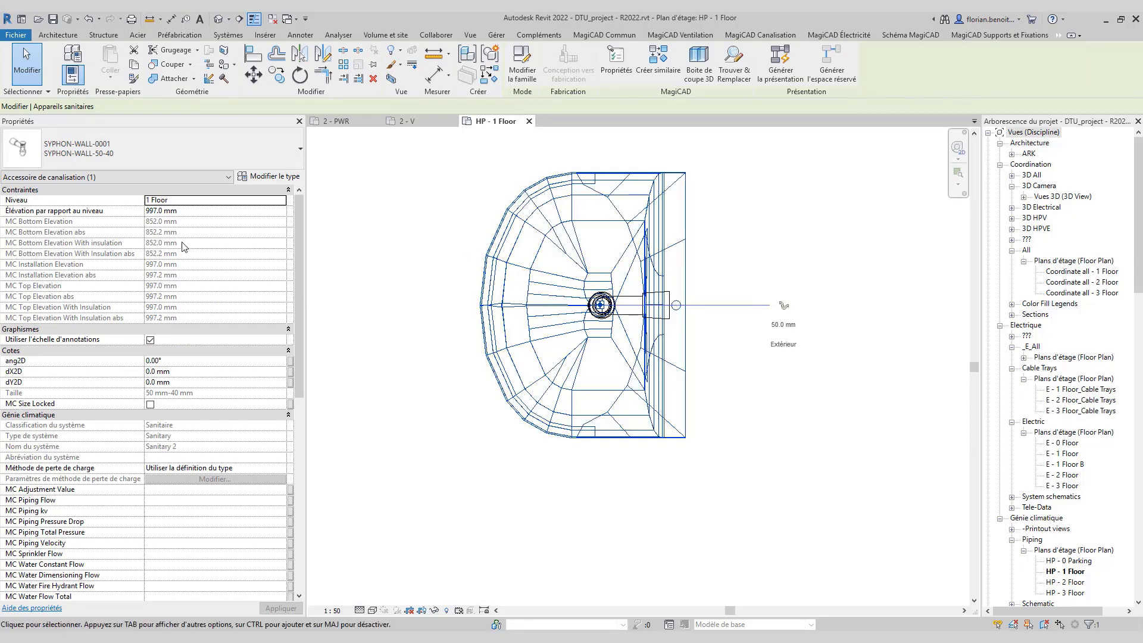
scroll(474, 411, "down", 2)
scroll(527, 408, "down", 2)
key("Escape")
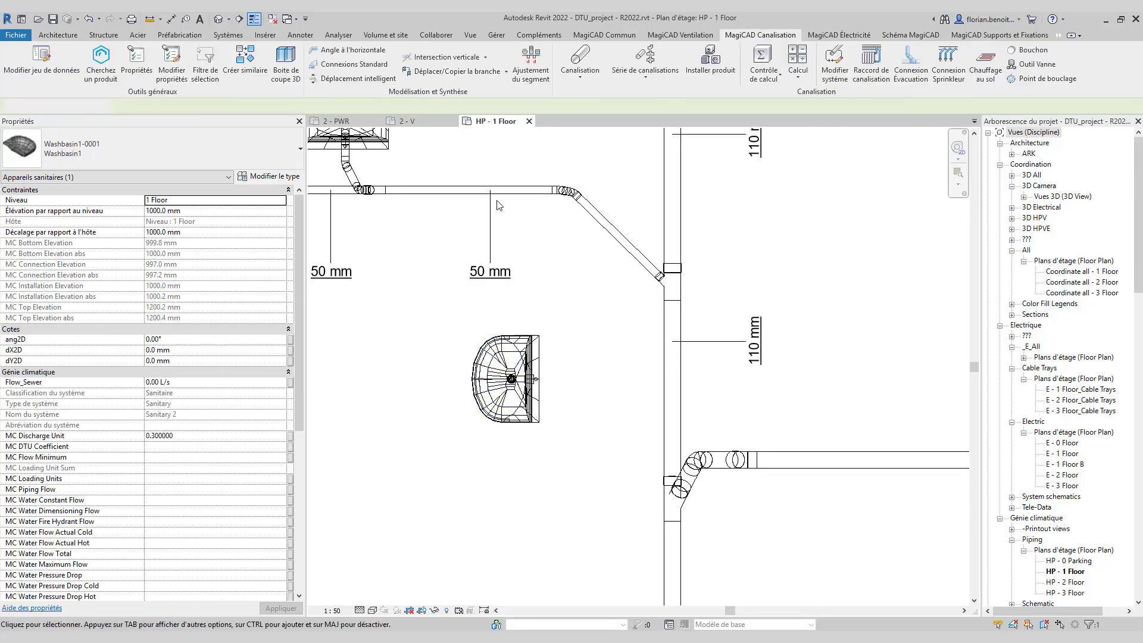
Start a drainage connection from the new washbasin to the 110 mm main pipe beside it
left_click(911, 62)
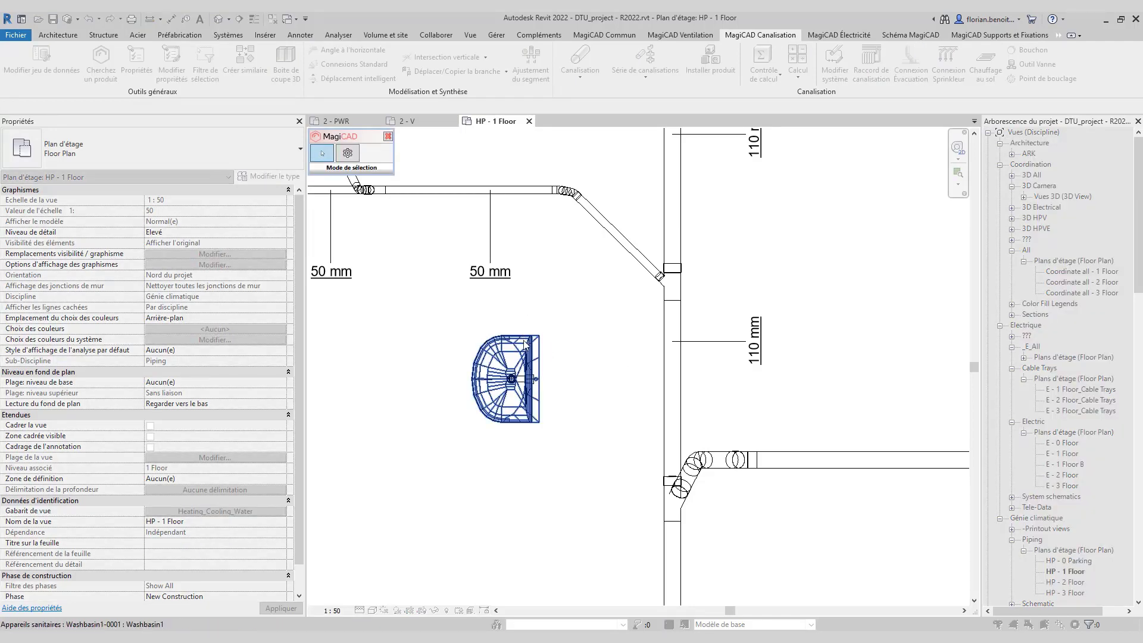
left_click(526, 344)
left_click(675, 374)
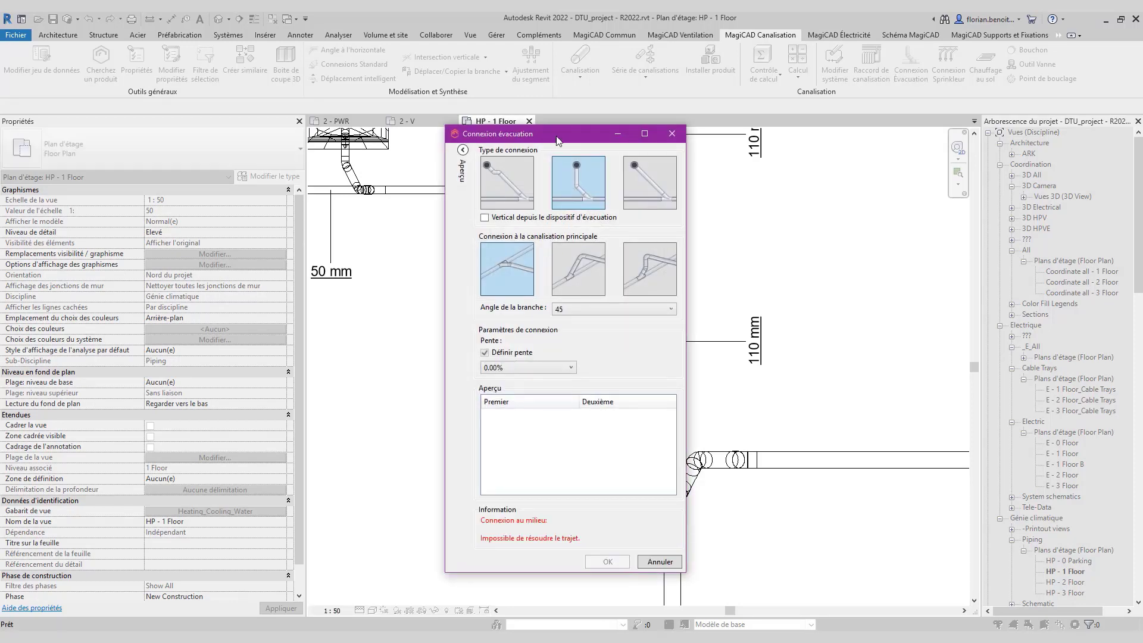
Expand the 3D preview of the drainage connection and reposition the dialog so all its options are accessible
left_click_drag(558, 140, 803, 129)
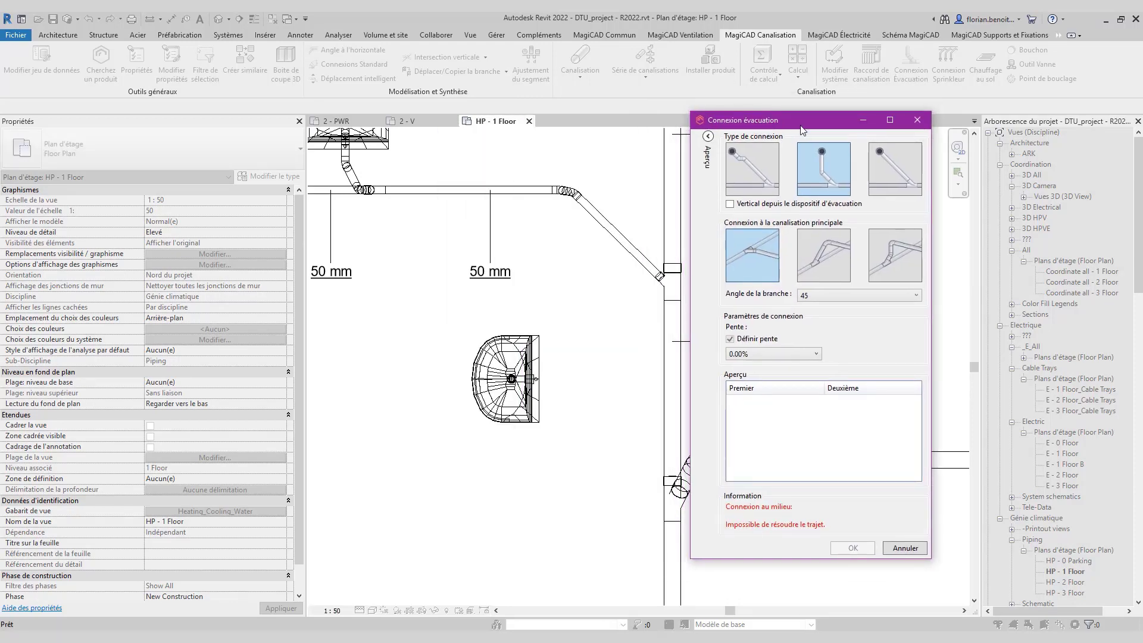
left_click(708, 136)
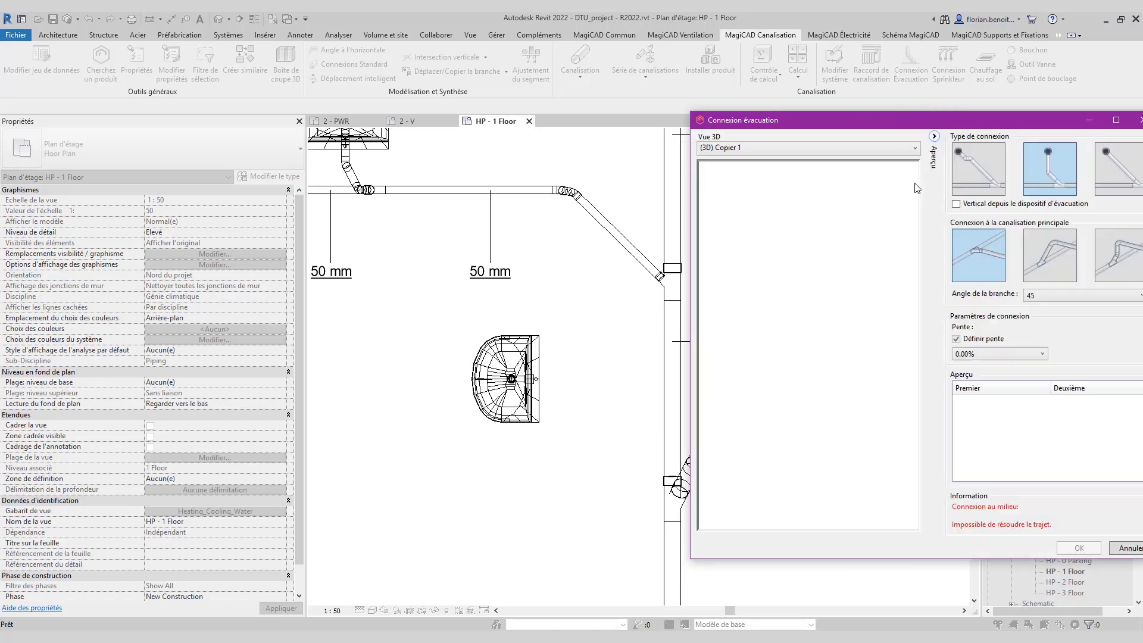
left_click_drag(974, 116, 741, 32)
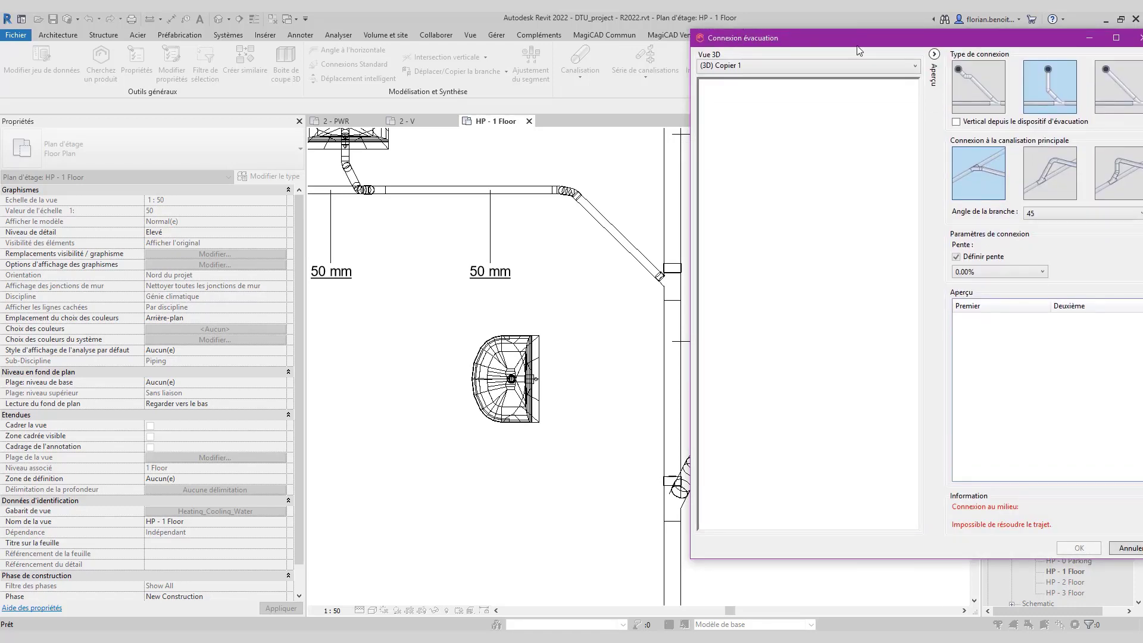
mouse_move(851, 47)
left_mouse_down()
mouse_move(771, 54)
mouse_move(855, 54)
left_mouse_up()
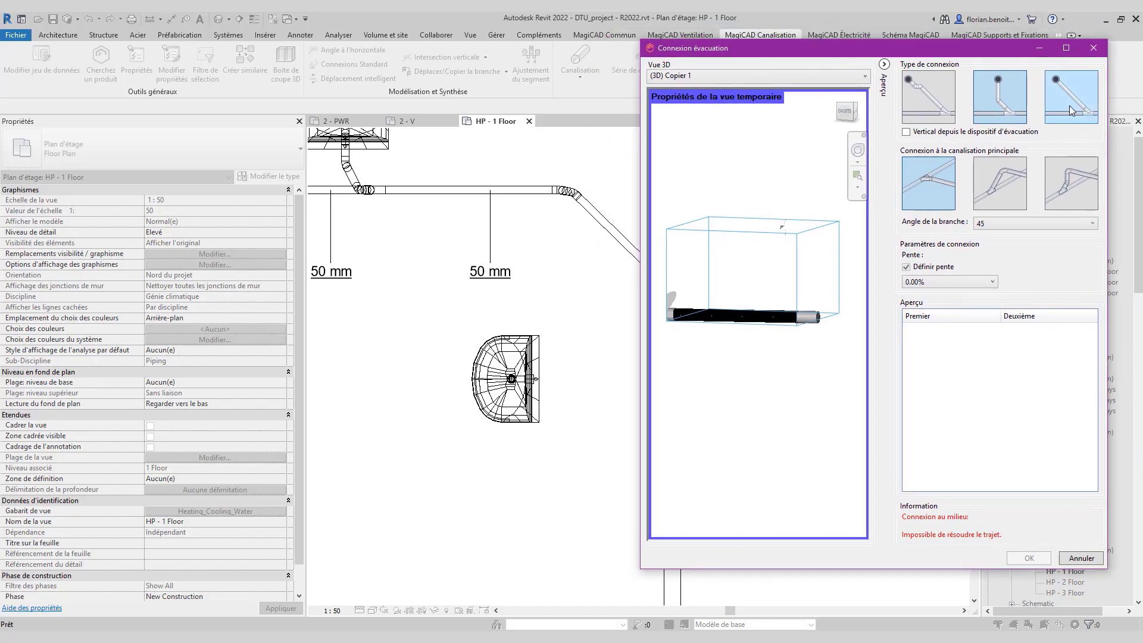
For the washbasin drainage connection, choose the second connection type and the third main-pipe option, which drops vertically onto the main pipe
left_click(993, 181)
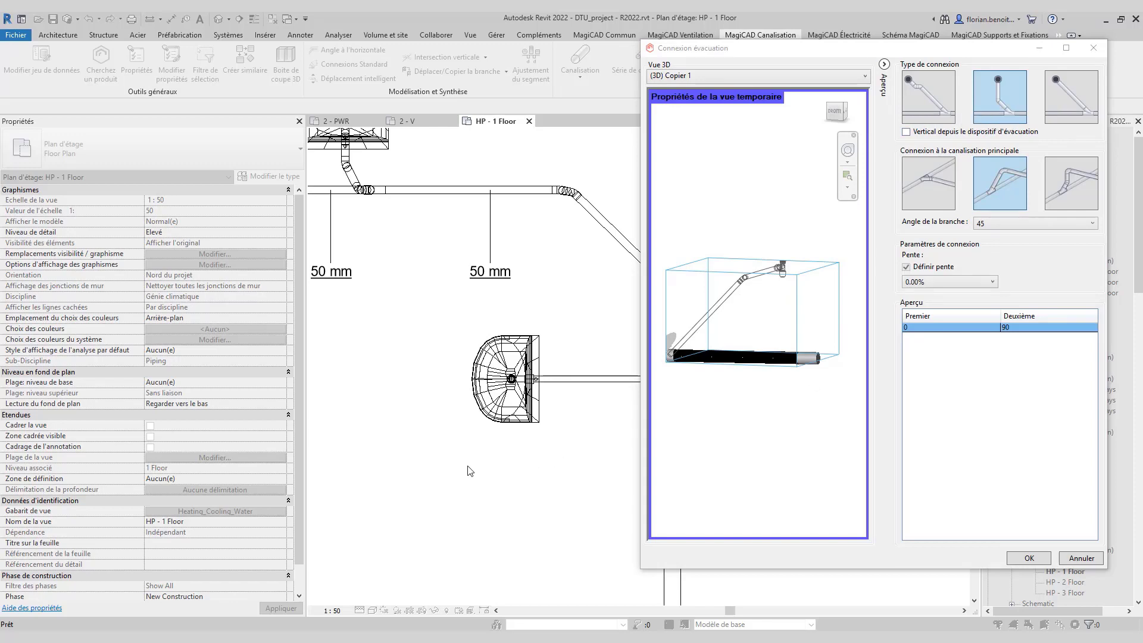
left_click_drag(725, 56, 768, 58)
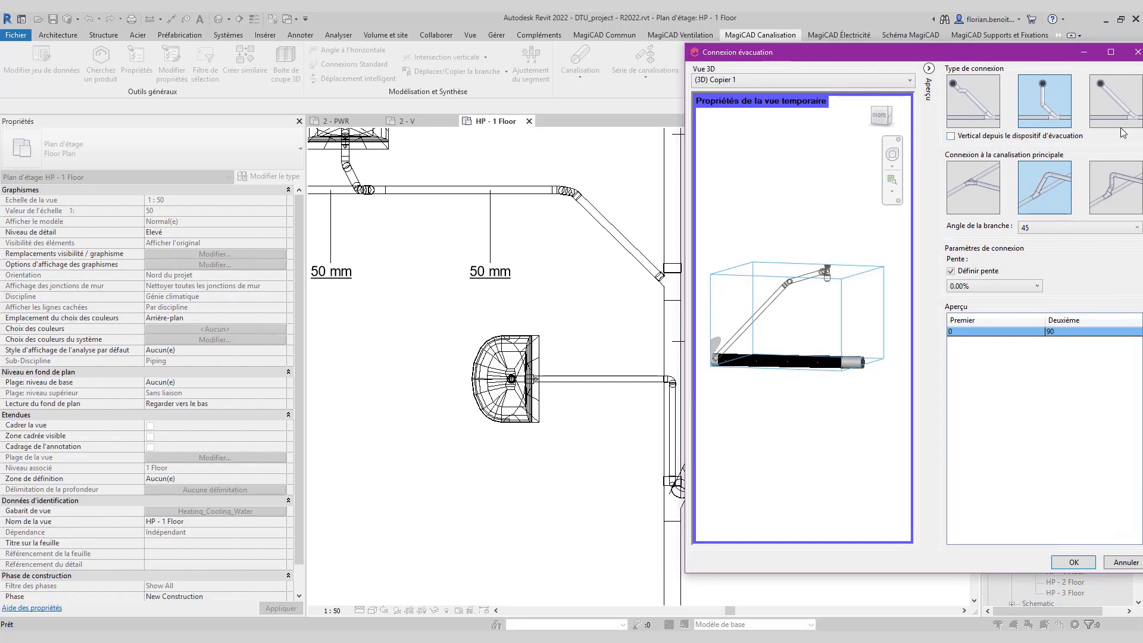
left_click(1115, 106)
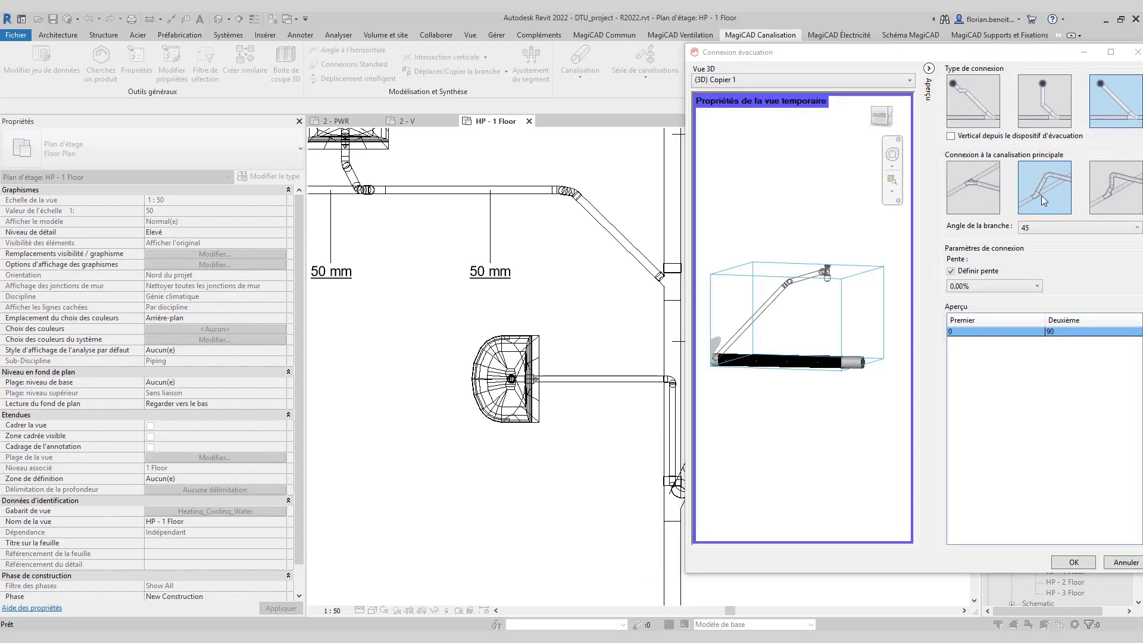
left_click(1049, 112)
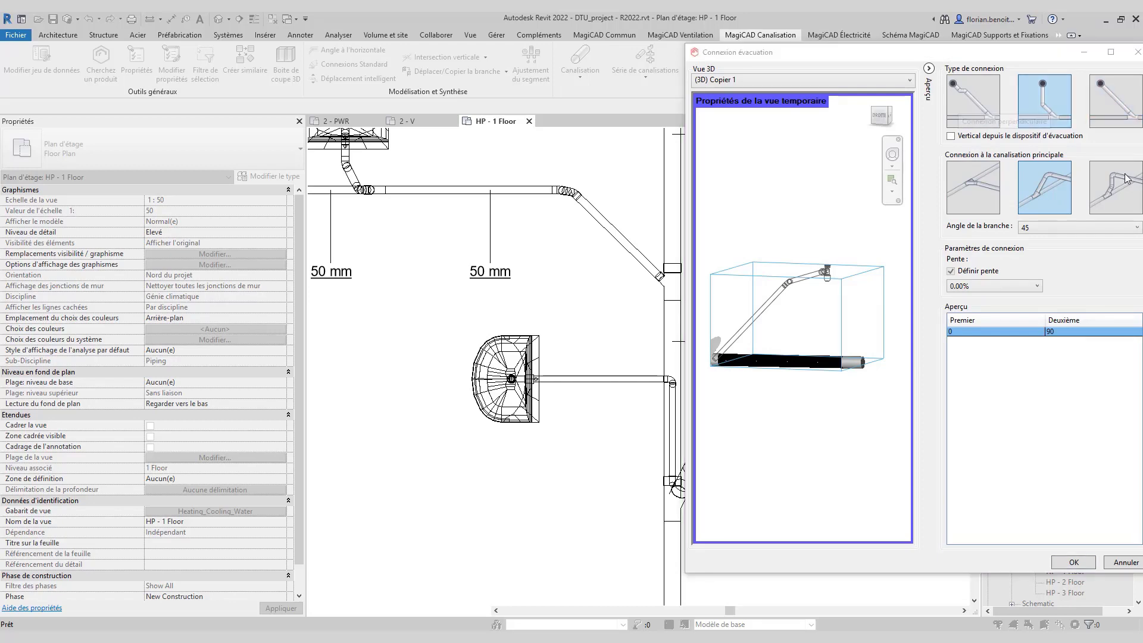
left_click(1119, 192)
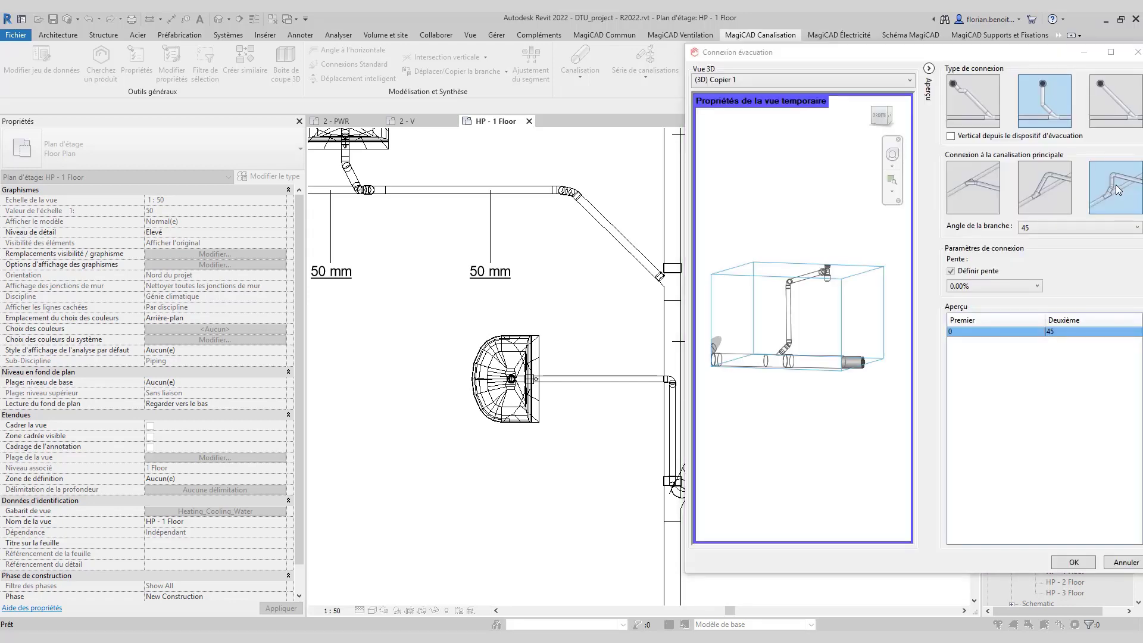
scroll(824, 322, "up", 2)
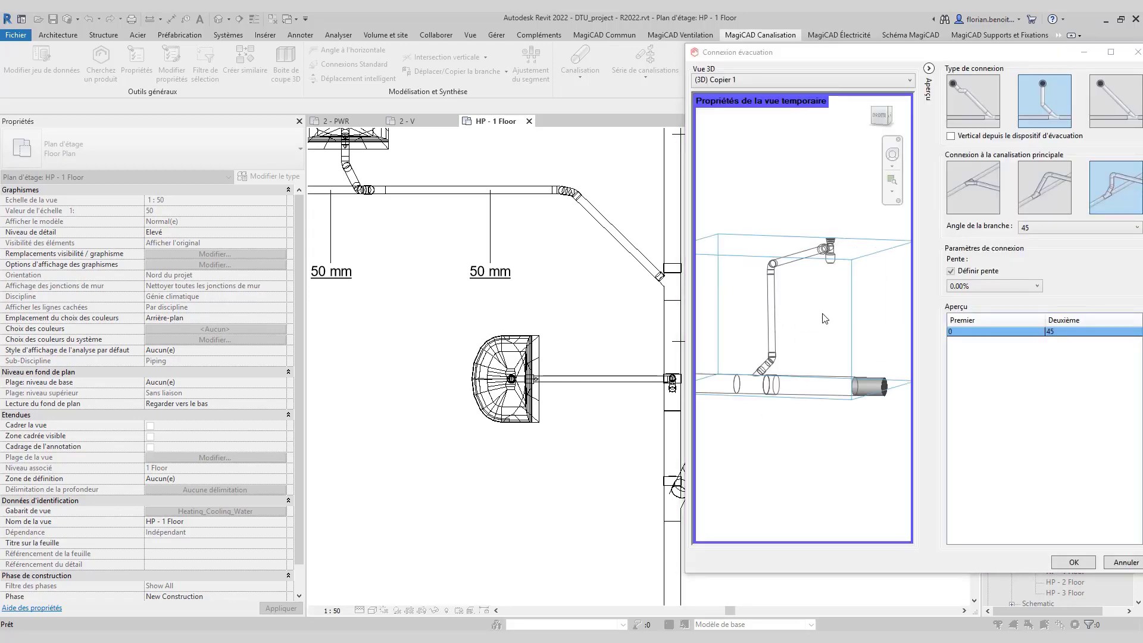
Set the connection slope to 3.50% and create the drainage connection between the washbasin and the main pipe
left_click(1014, 285)
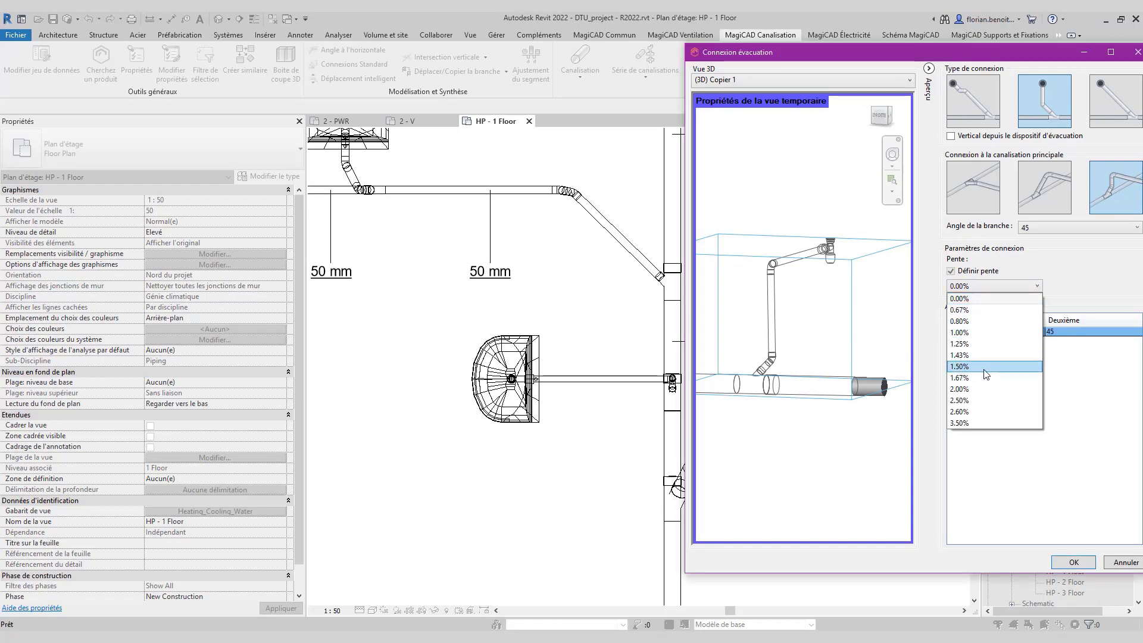
left_click(976, 421)
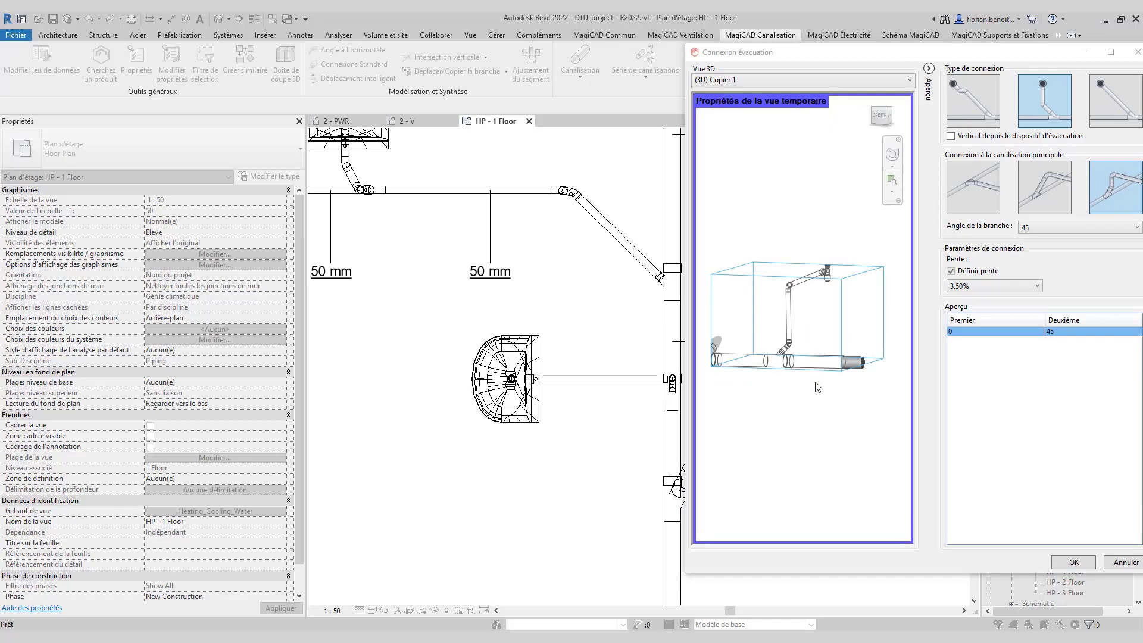
left_click(1072, 563)
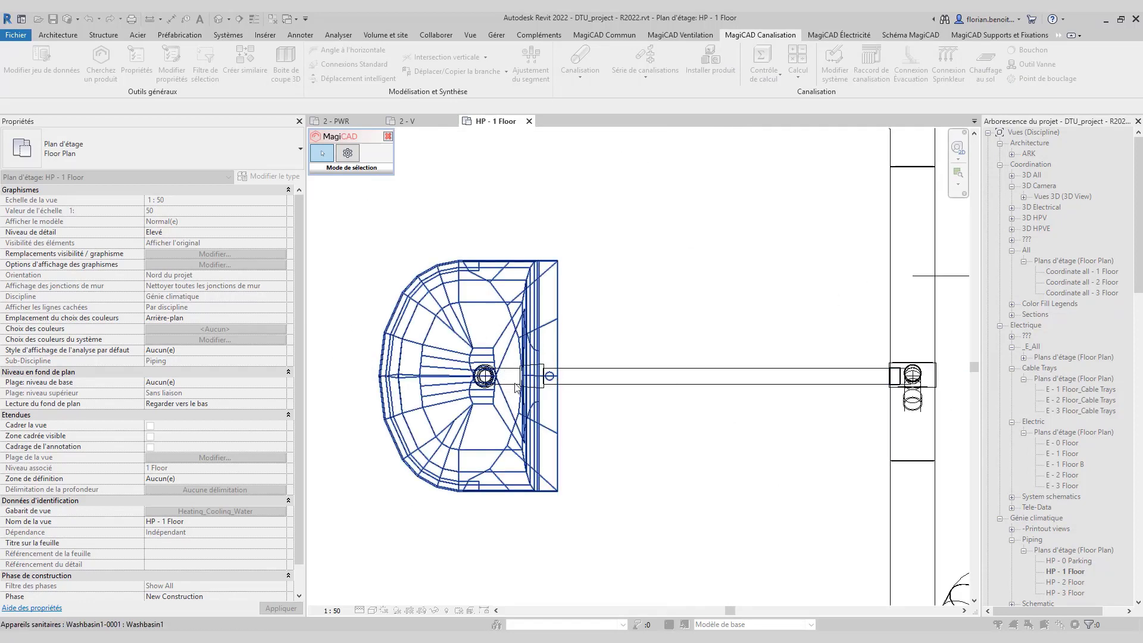
scroll(512, 387, "up", 3)
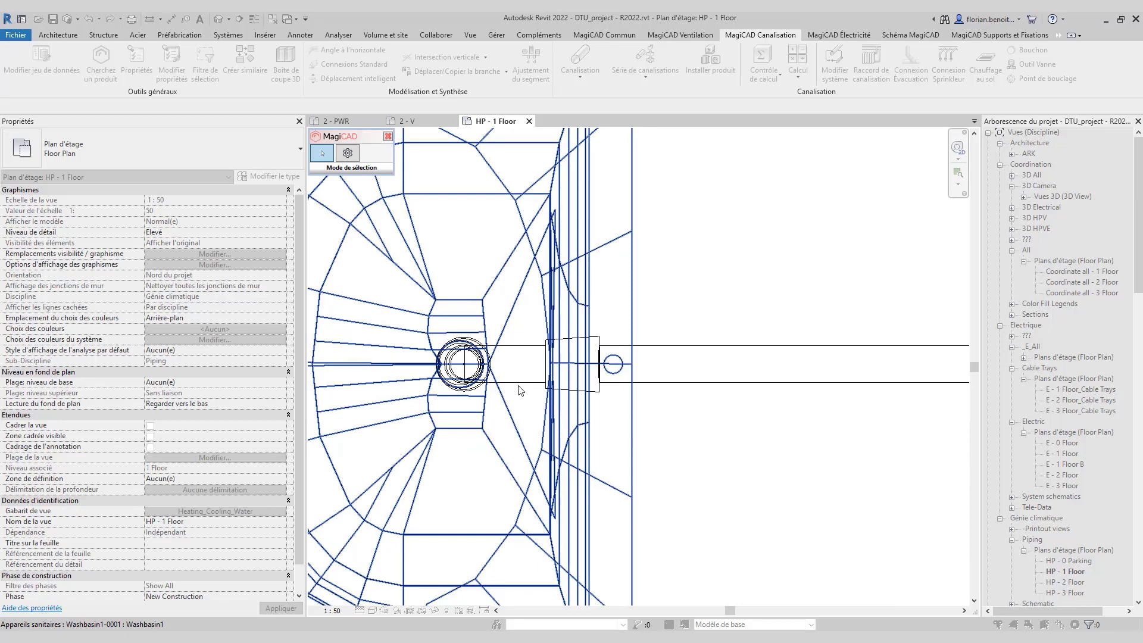
left_click(525, 351)
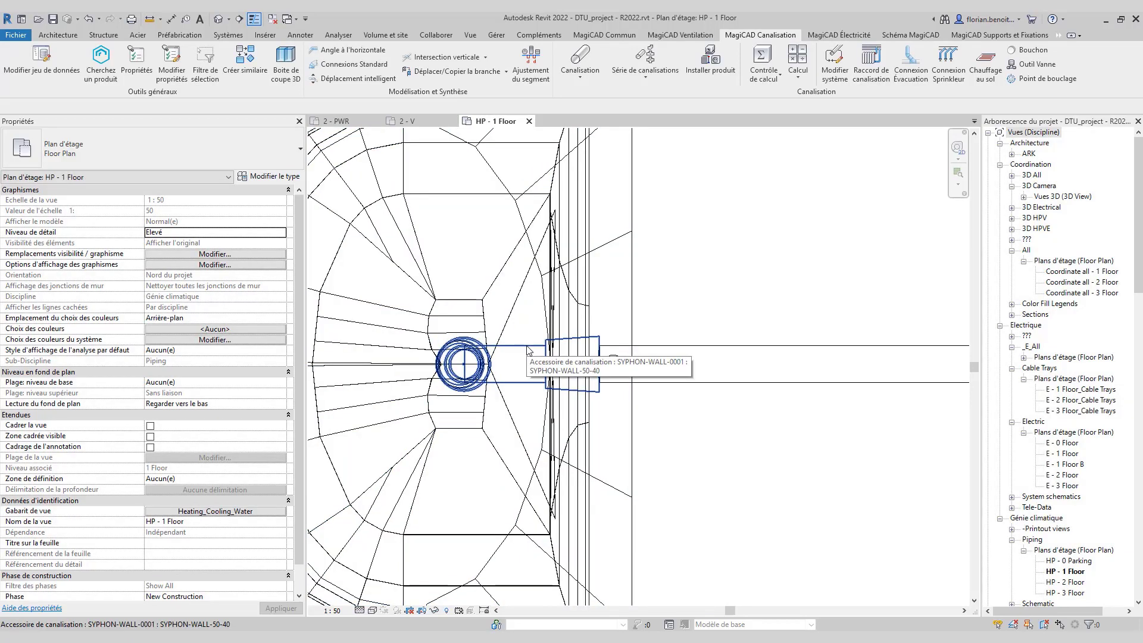
scroll(522, 339, "down", 5)
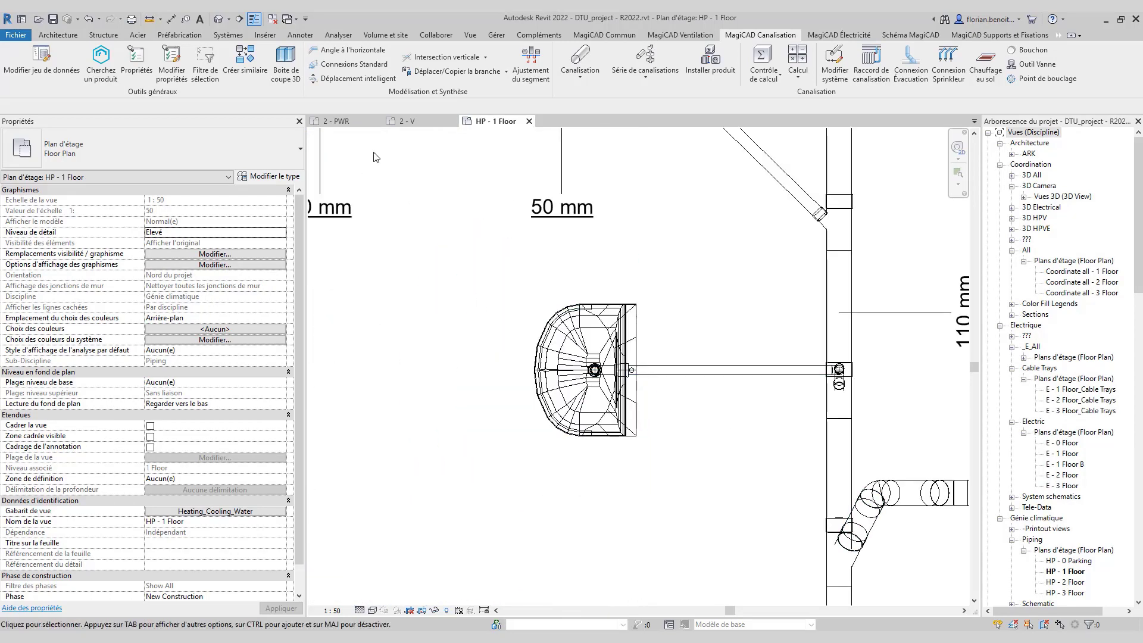
Switch to the 2 - V ventilation plan and move the rightmost of the three parallel vertical ducts away from the other two
left_click(417, 124)
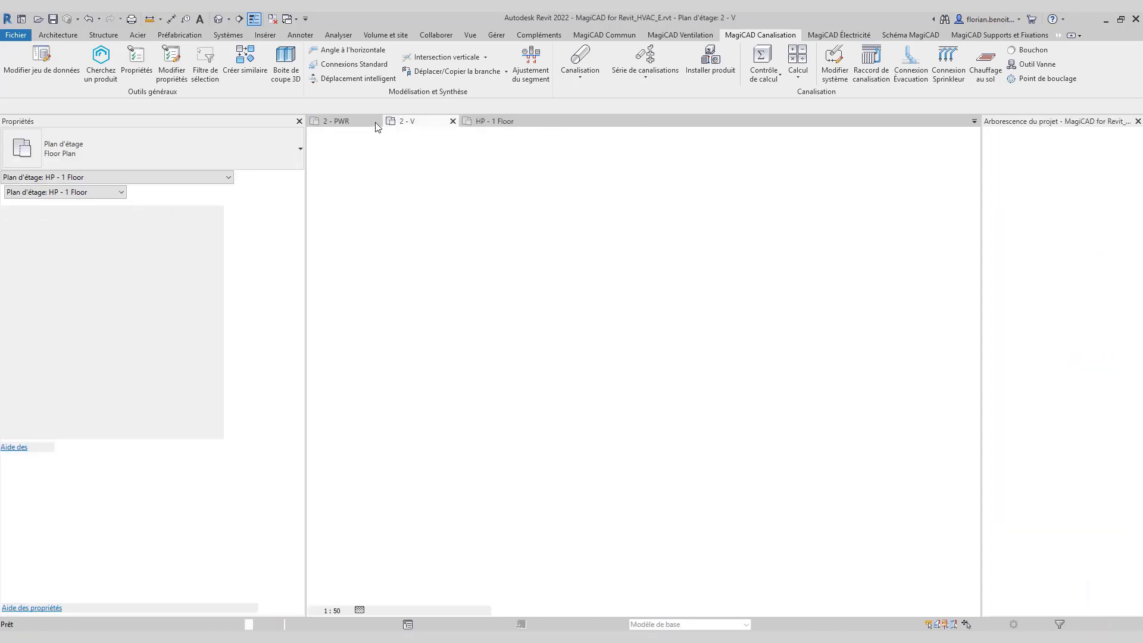
scroll(492, 291, "down", 1)
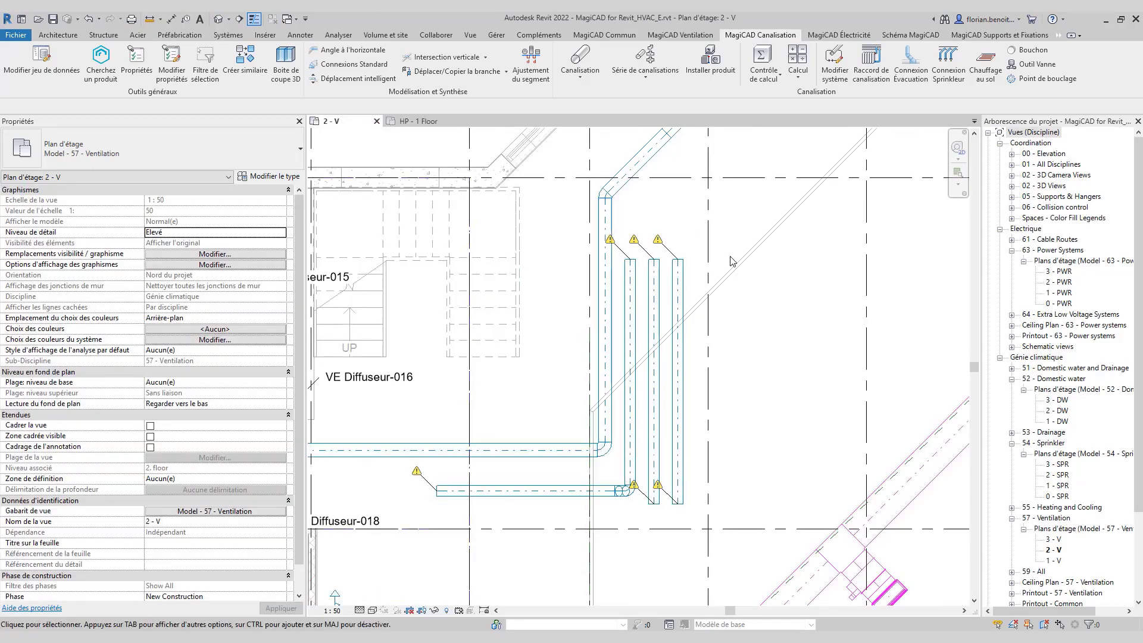
left_click(680, 35)
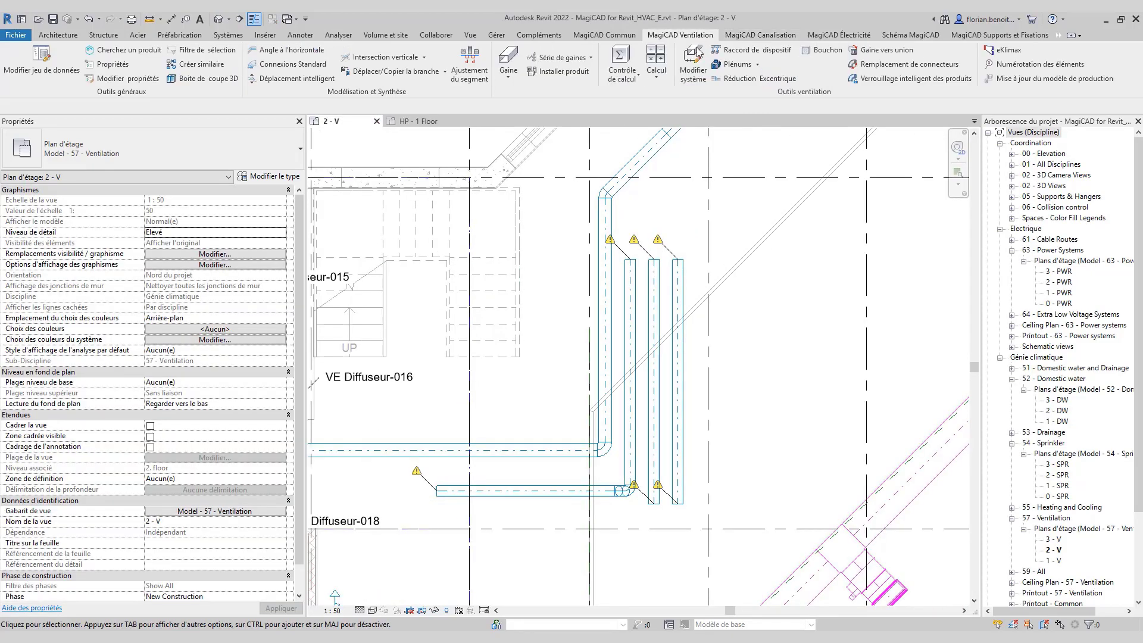
left_click(757, 65)
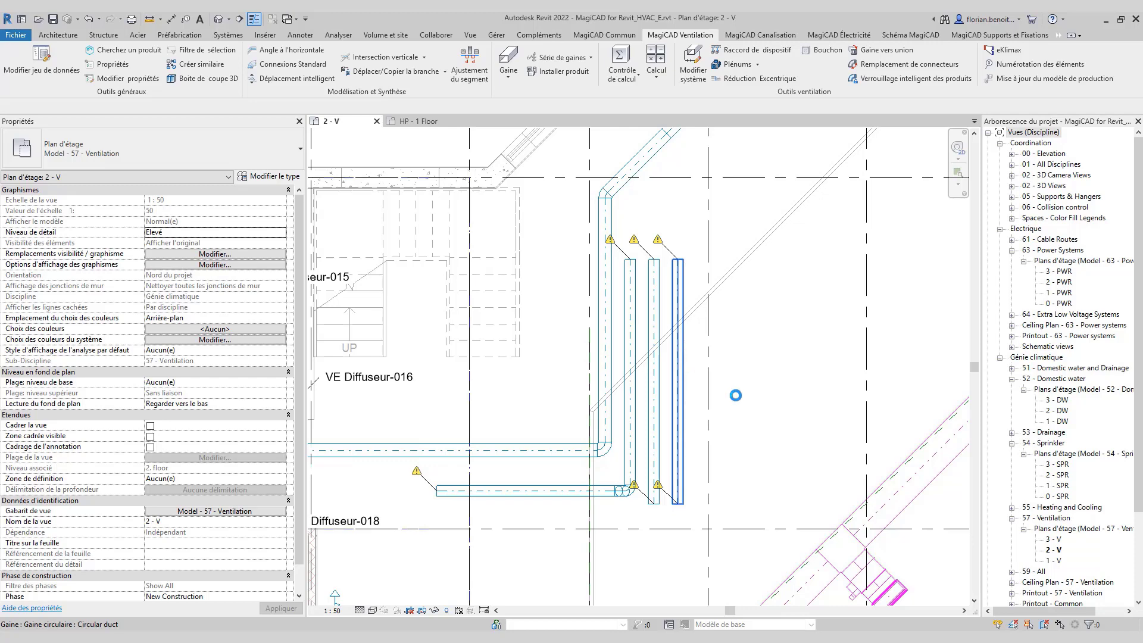
left_click_drag(724, 376, 749, 393)
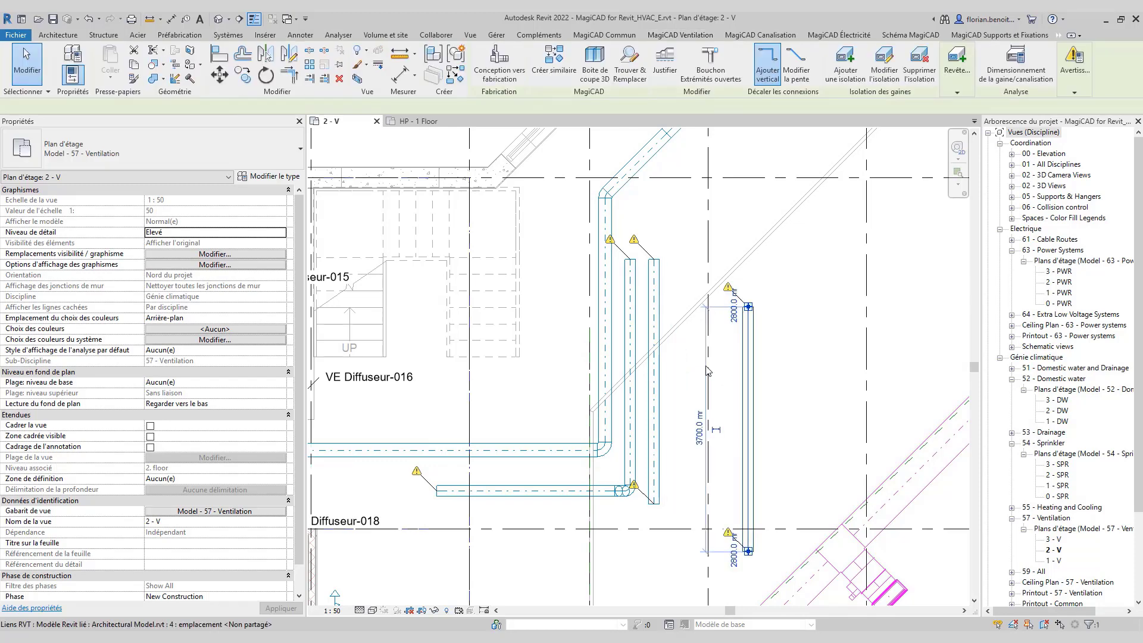
Rotate the middle vertical duct 90° about its midpoint so that it runs horizontally in plan
left_click(648, 301)
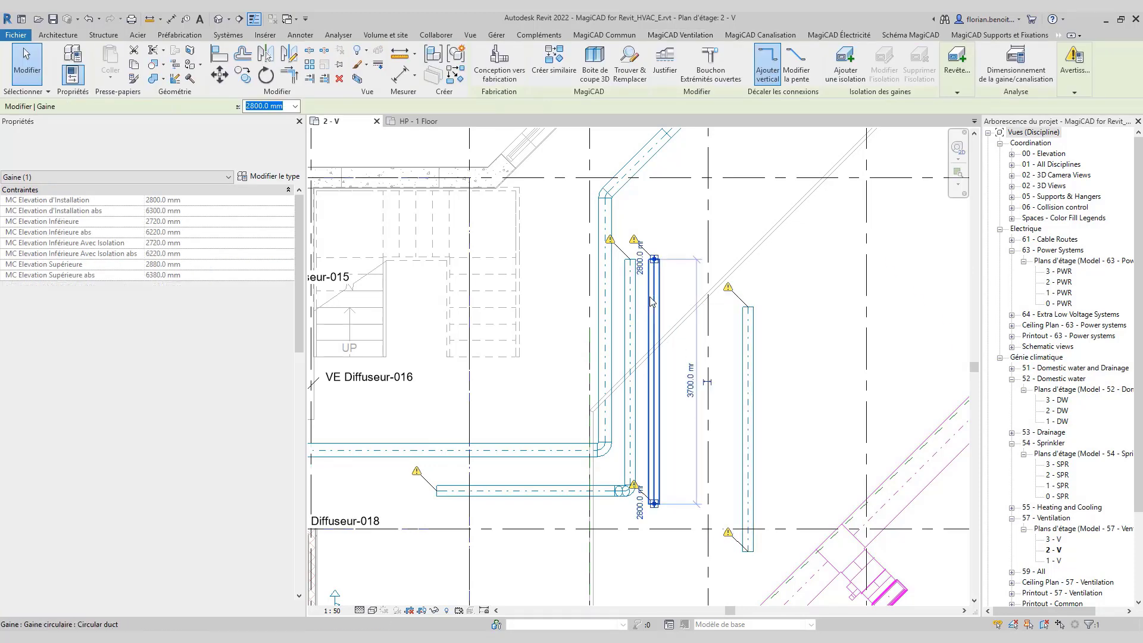
left_click(267, 77)
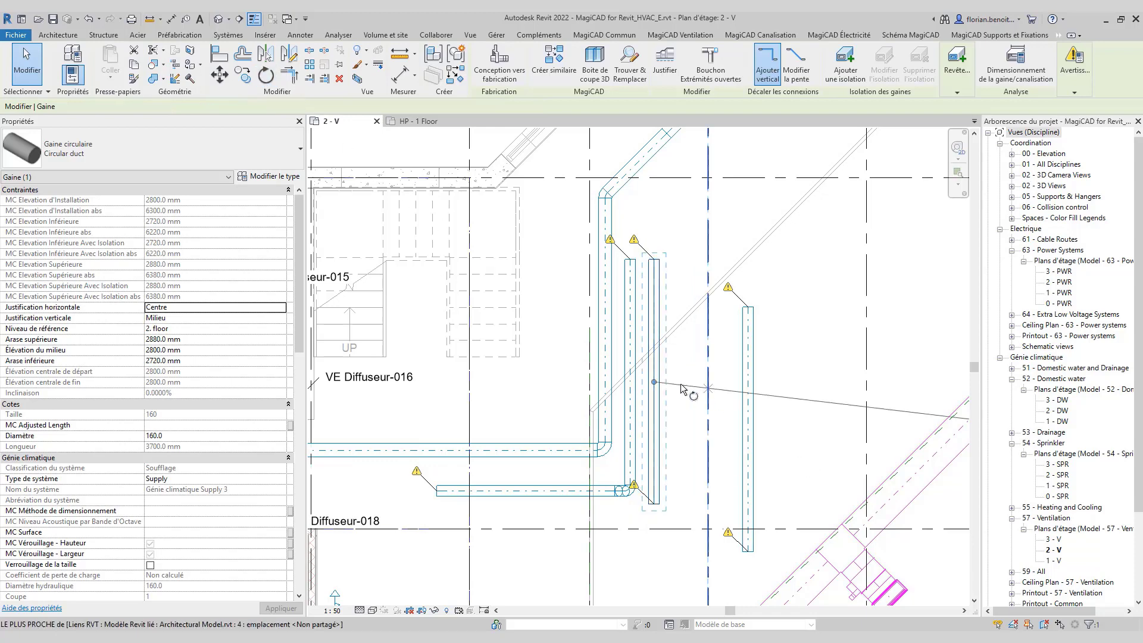
left_click(682, 383)
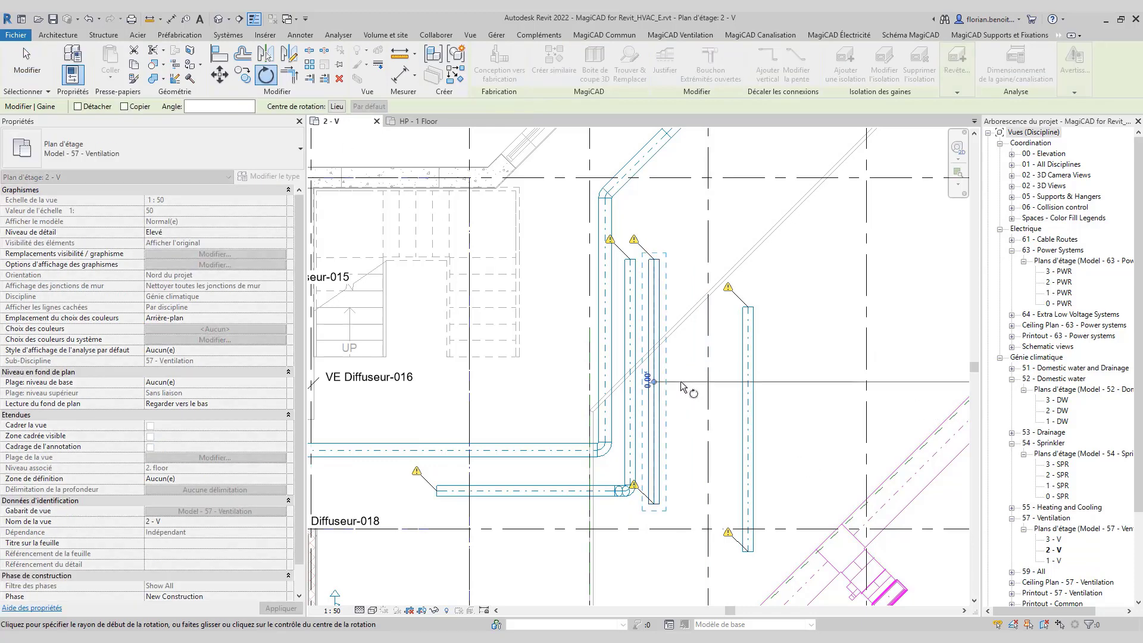
left_click(654, 445)
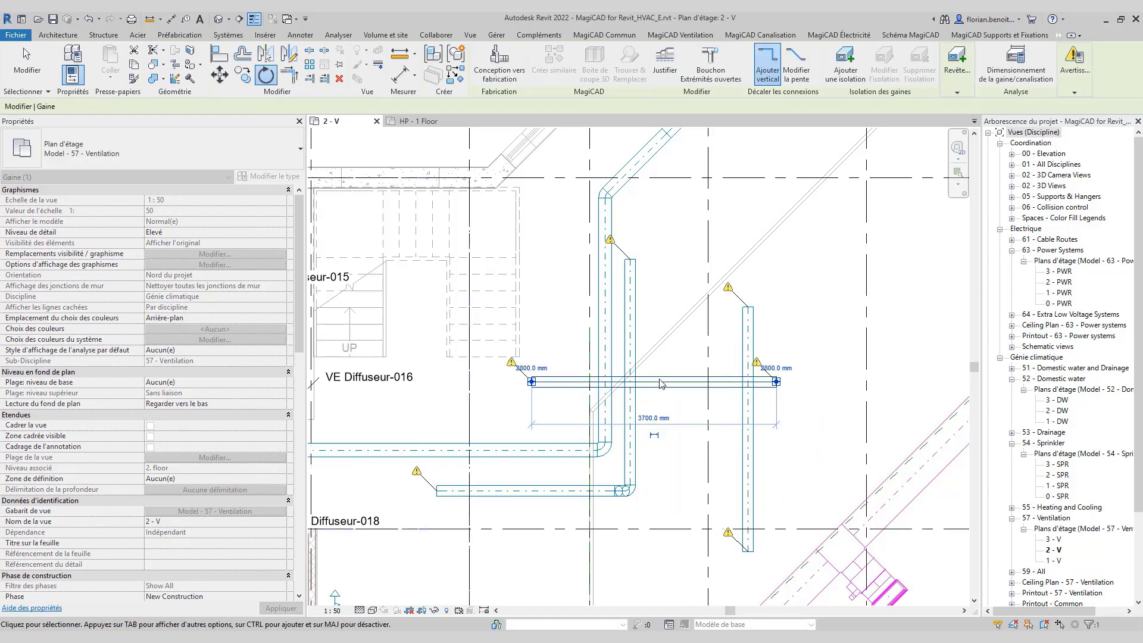
Move the horizontal duct up and to the right, and bring the separated vertical duct back beside the remaining vertical one
left_click_drag(689, 379, 826, 235)
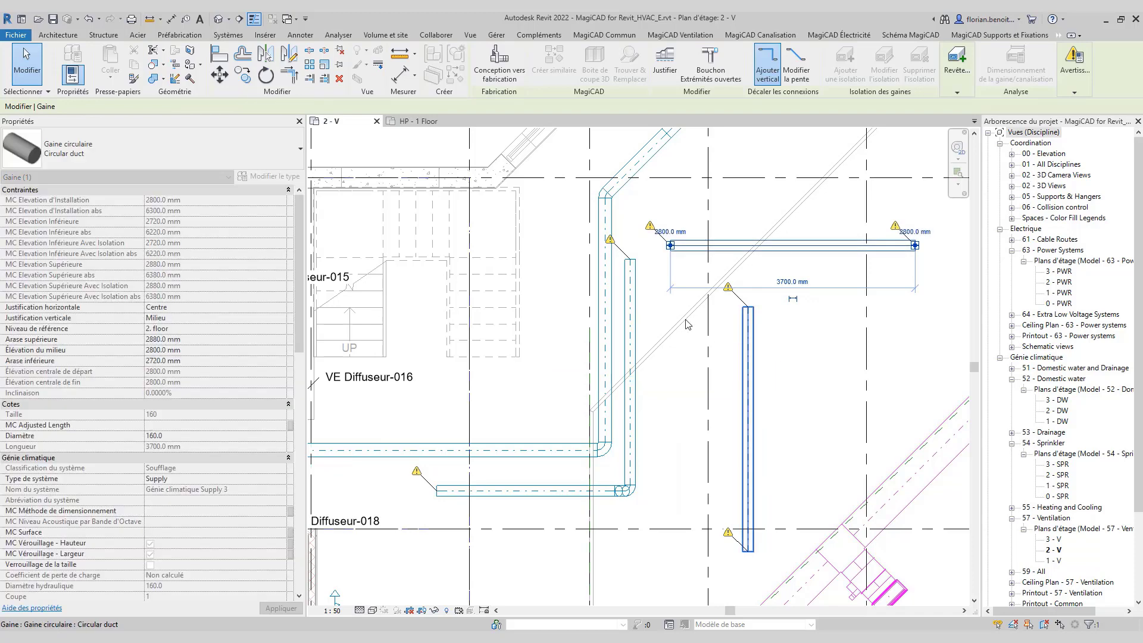
left_click_drag(747, 346, 652, 295)
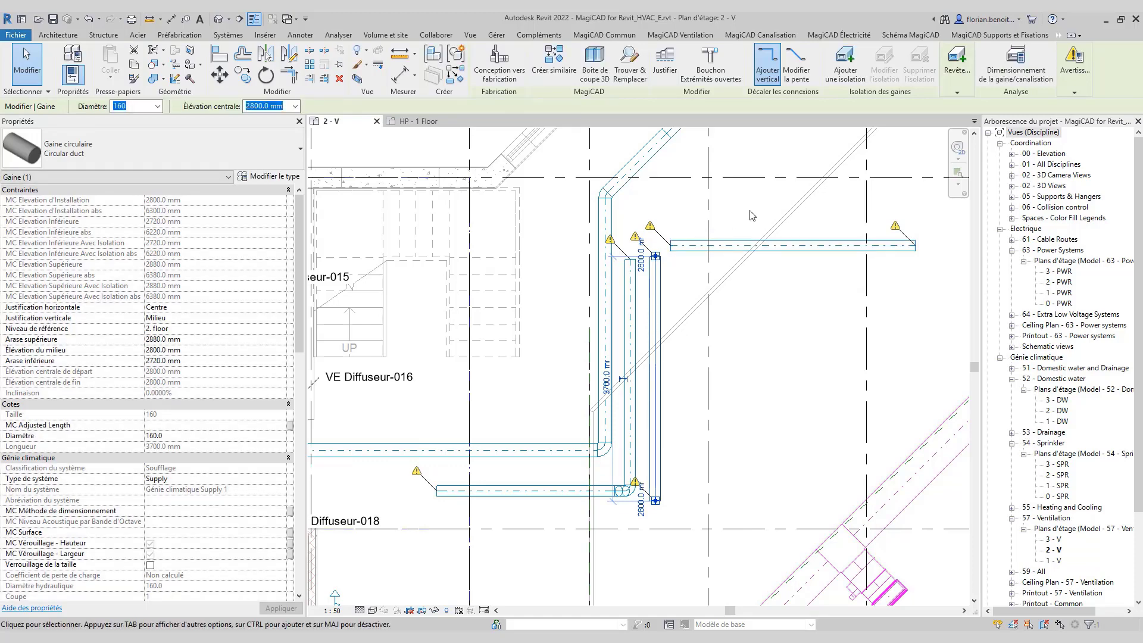
Place a generic 1000 x 1000 x 1000 mm plenum over the open ends of the two vertical ducts and the horizontal duct
left_click(685, 36)
key("Escape")
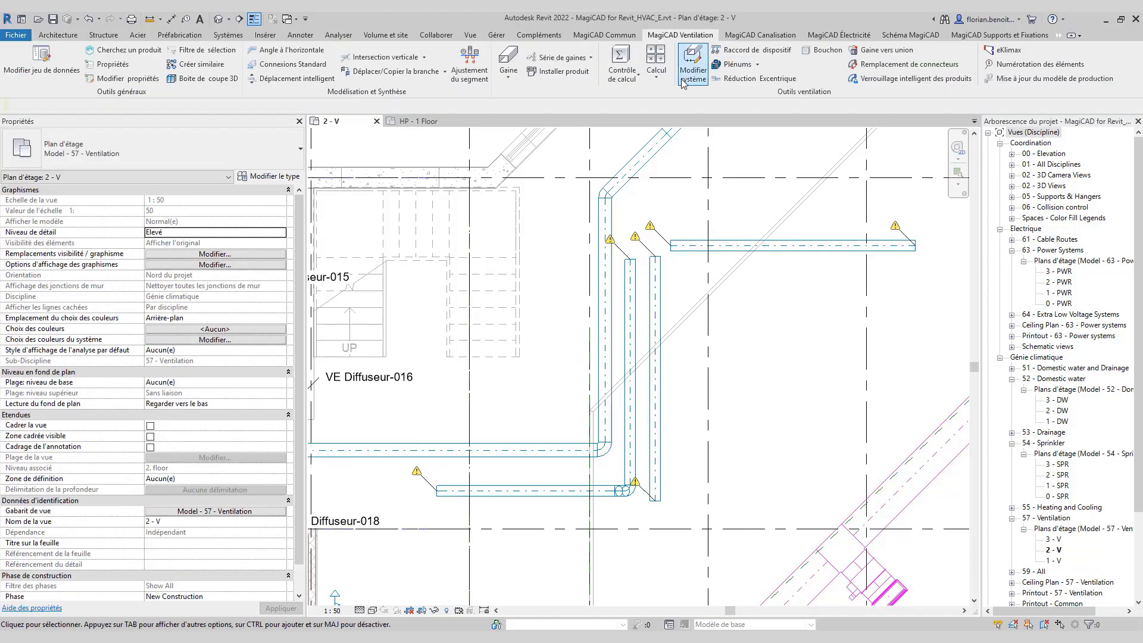
left_click(757, 64)
left_click(689, 106)
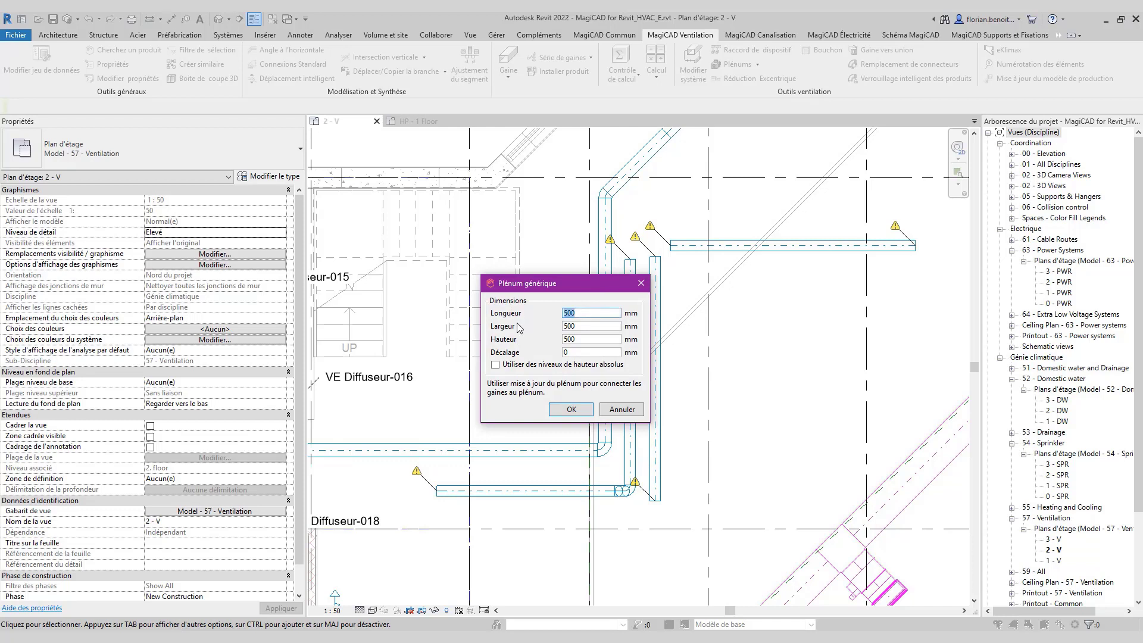
key("Tab")
double_click(565, 351)
left_click(571, 410)
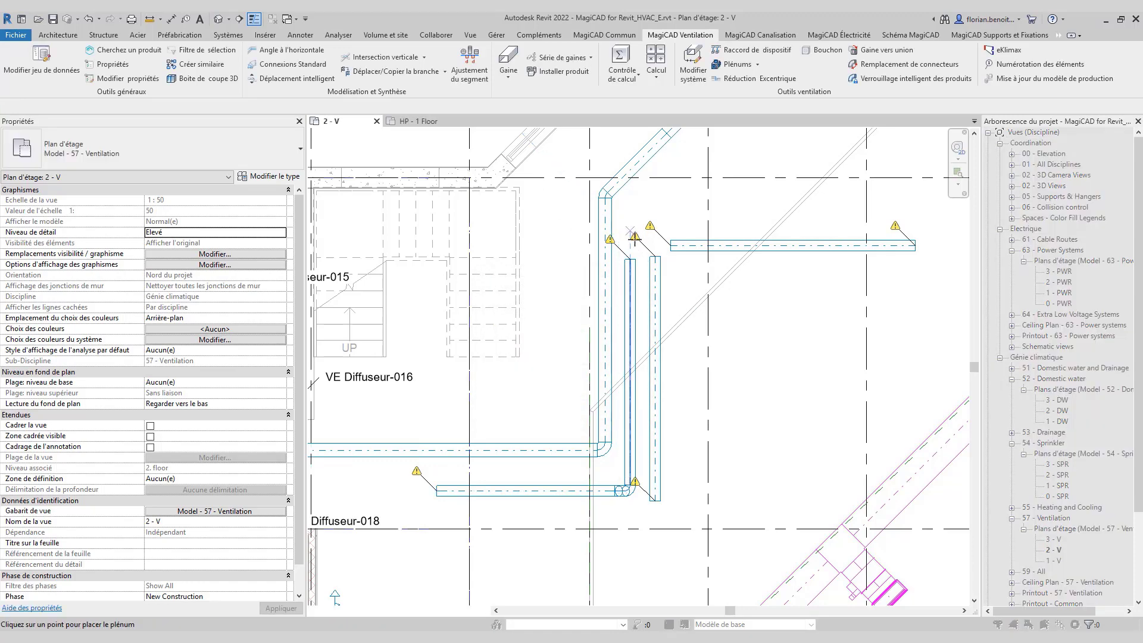
left_click(639, 245)
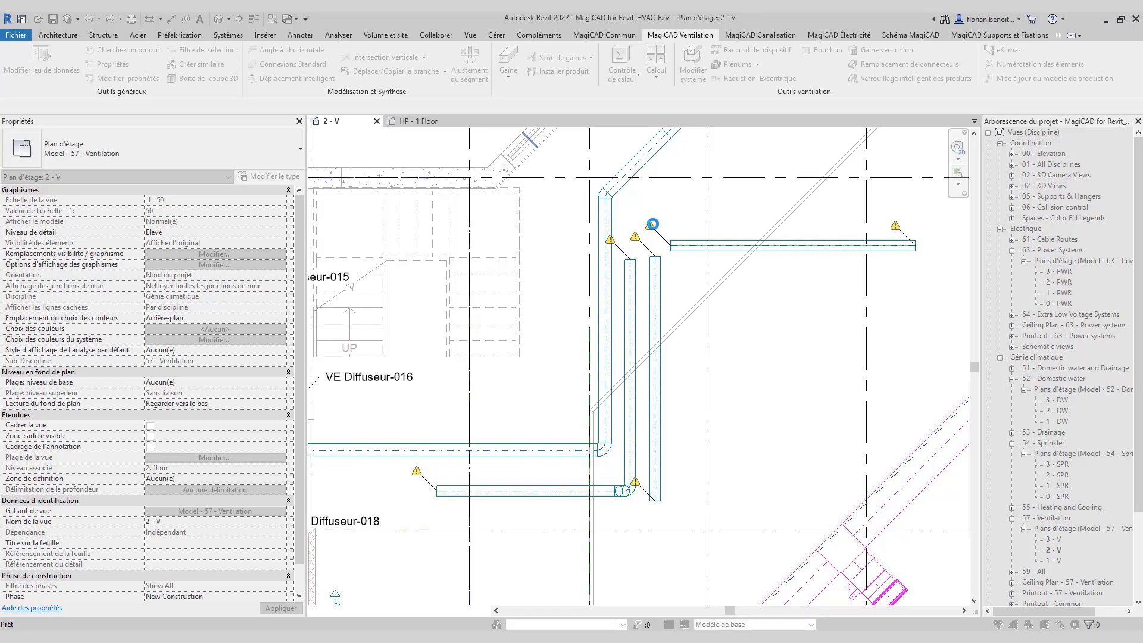
Shift the plenum off the neighbouring long vertical duct so that it covers only the three open duct ends
scroll(655, 221, "up", 2)
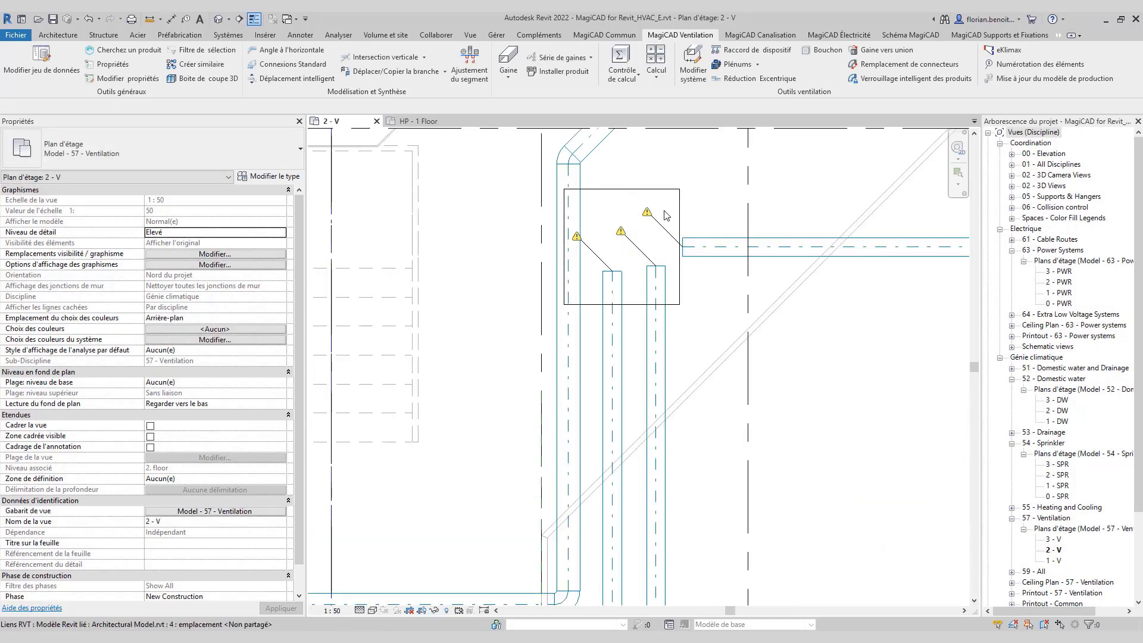
scroll(665, 216, "up", 2)
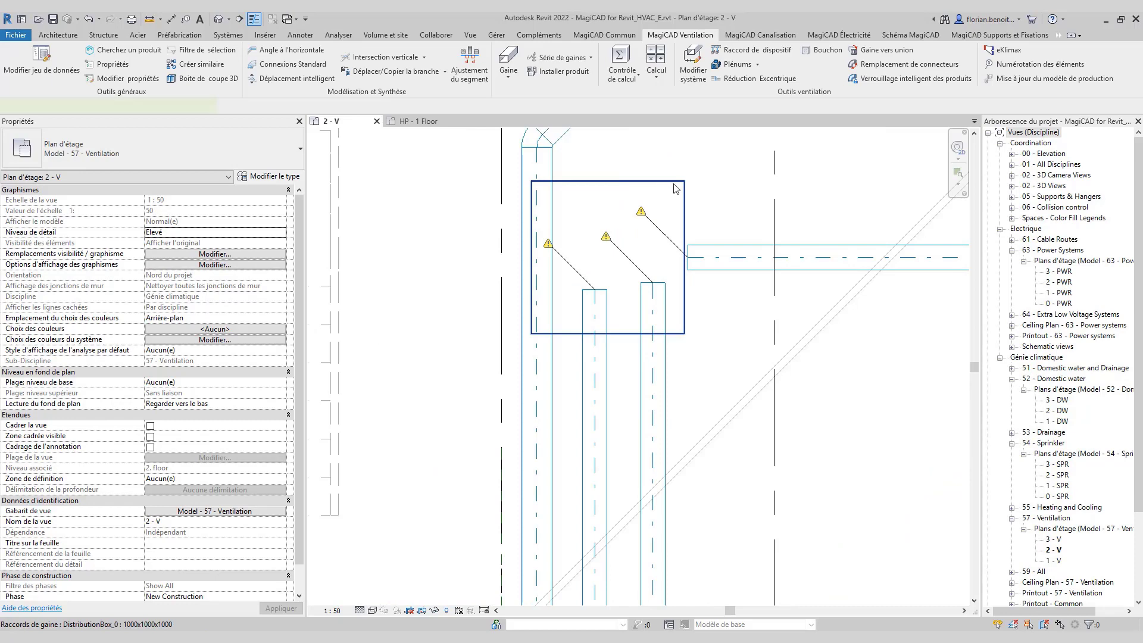
left_click_drag(673, 184, 695, 236)
left_click(747, 212)
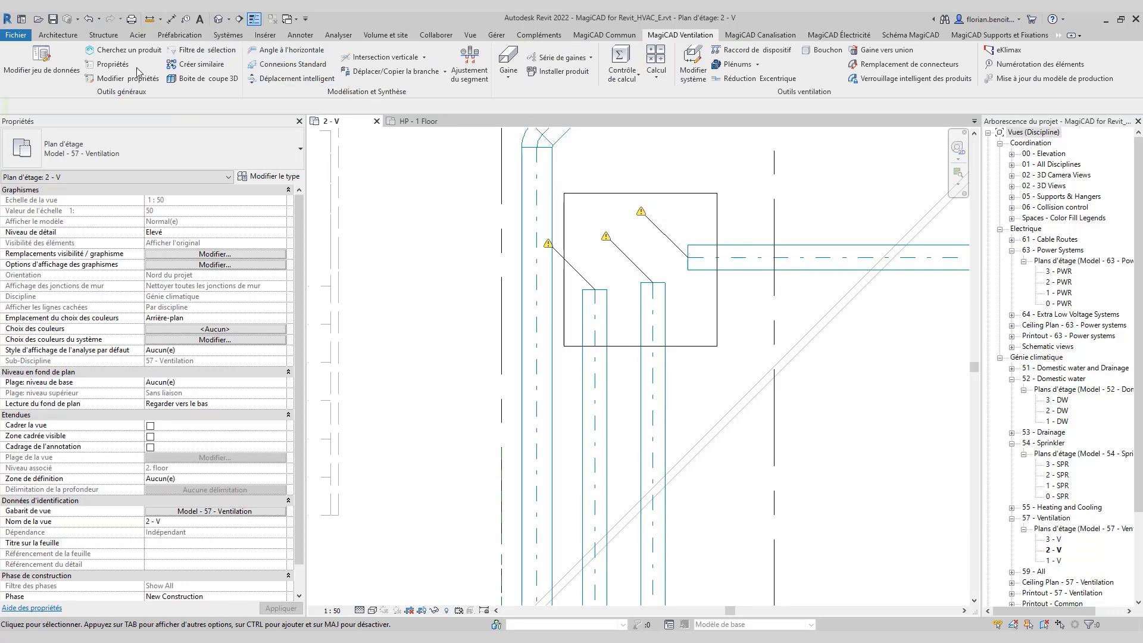
Create a new 3D section box view from 3D - Ventilation around the plenum and its ducts, with an offset of 100
left_click(212, 79)
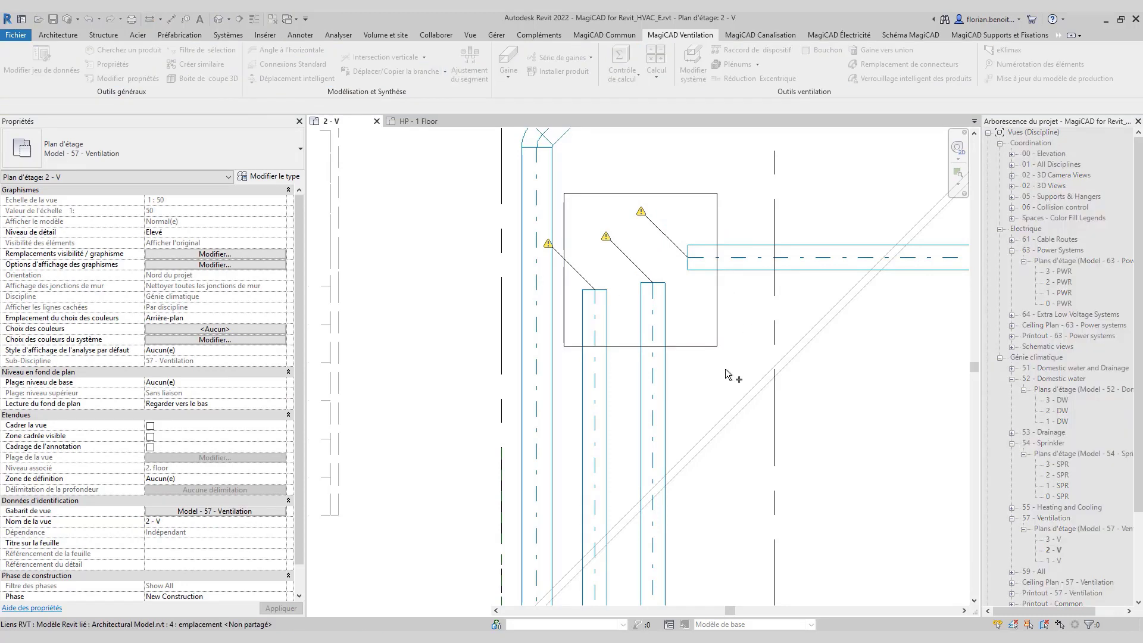
left_click_drag(724, 373, 609, 267)
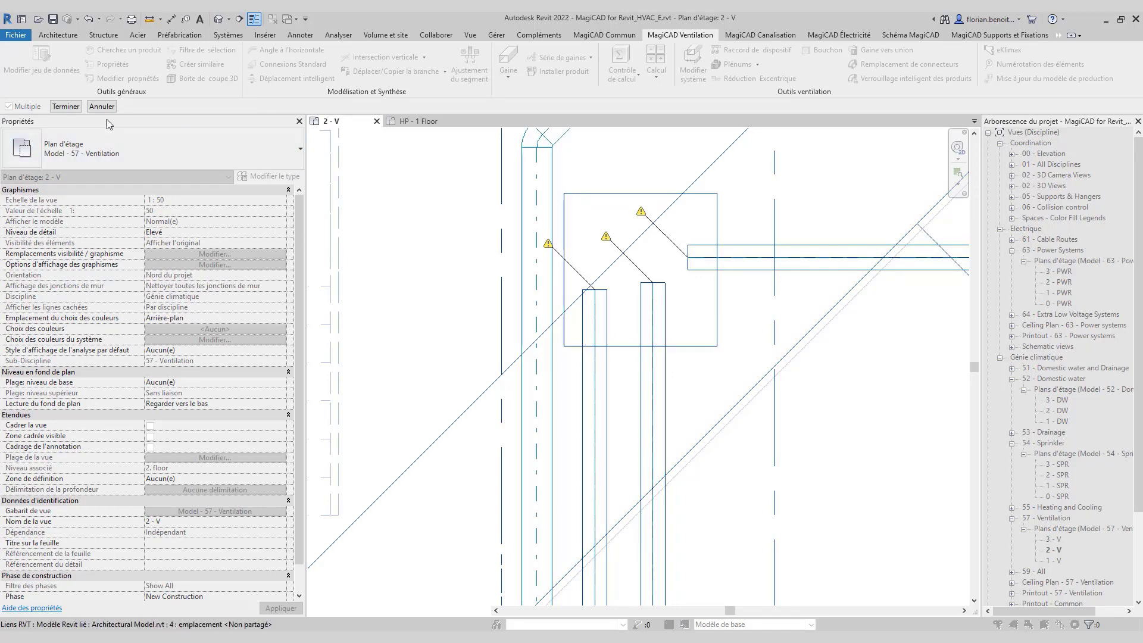
left_click(66, 107)
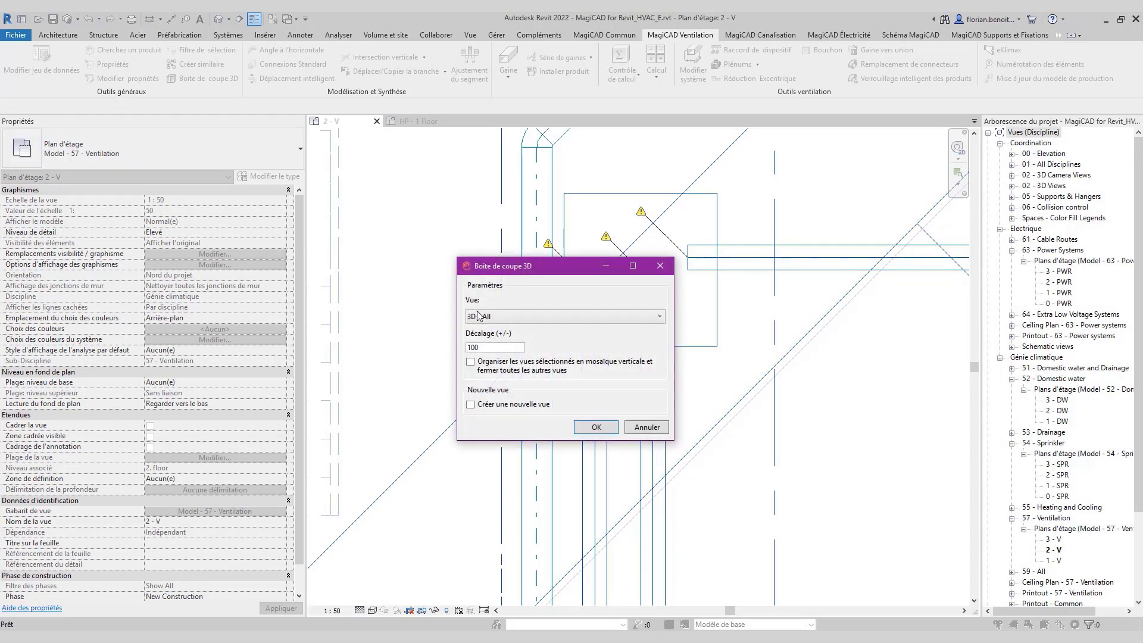
left_click(498, 319)
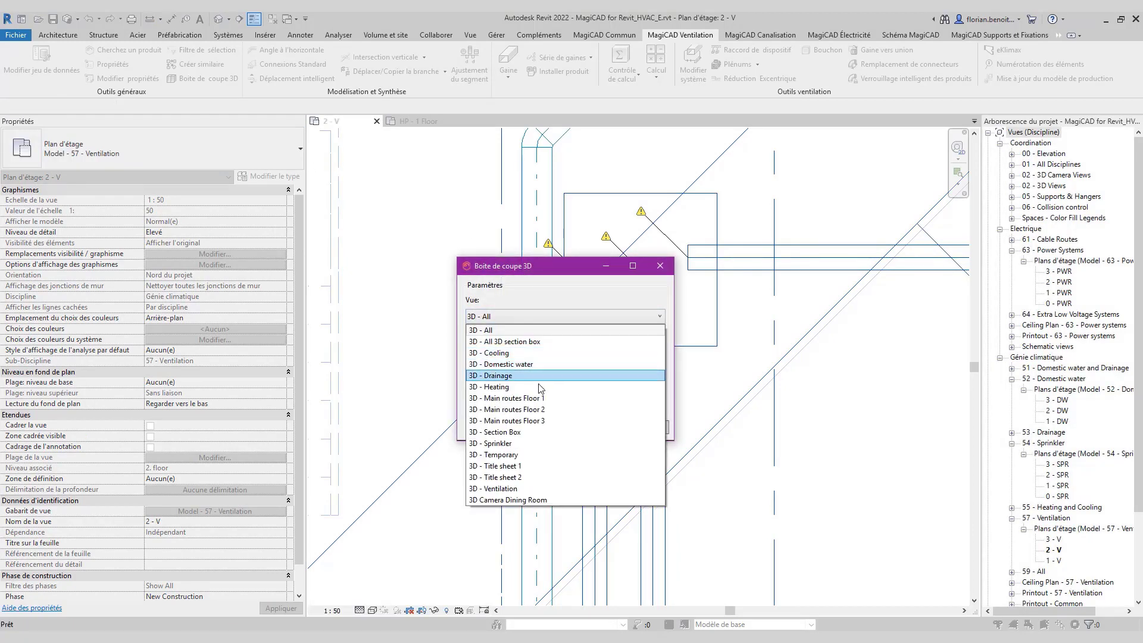
left_click(517, 489)
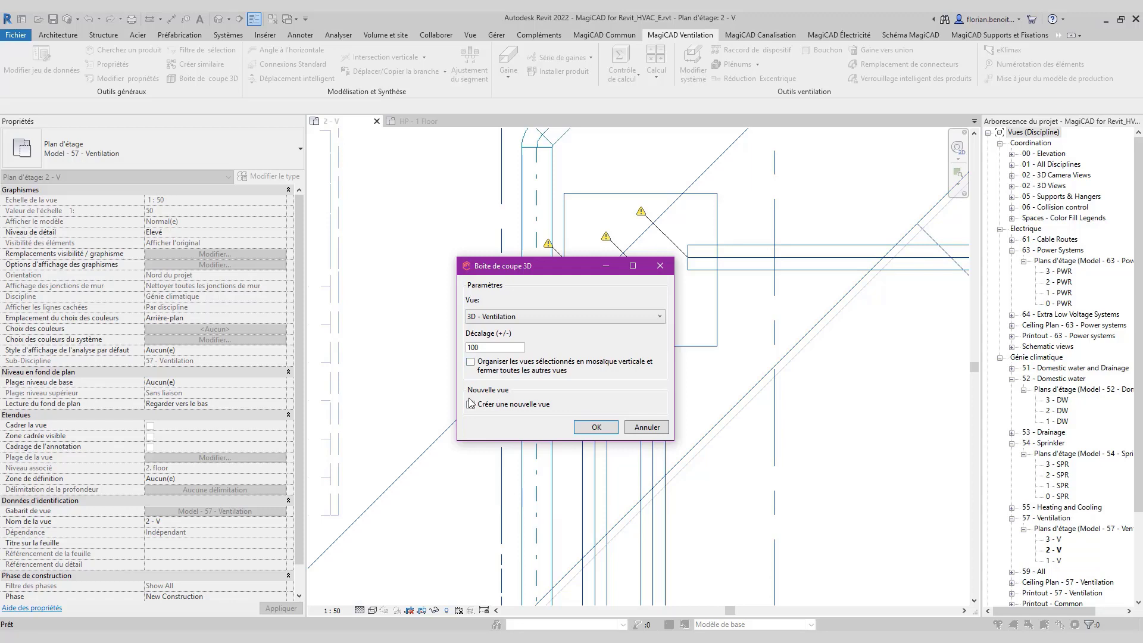
left_click(470, 405)
left_click(592, 494)
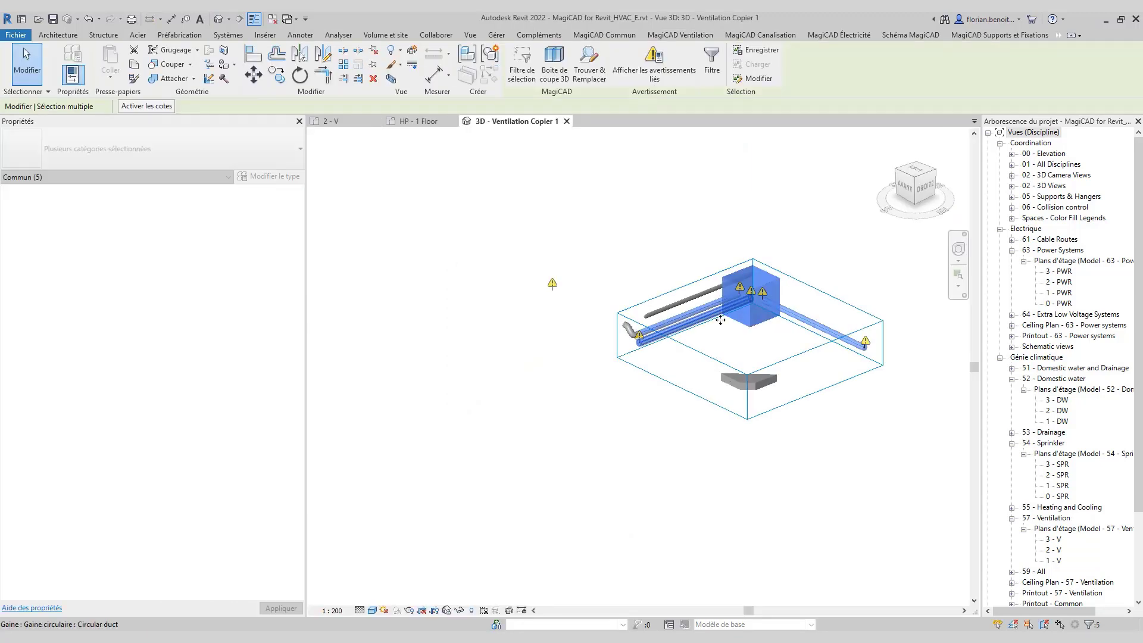
left_click(815, 209)
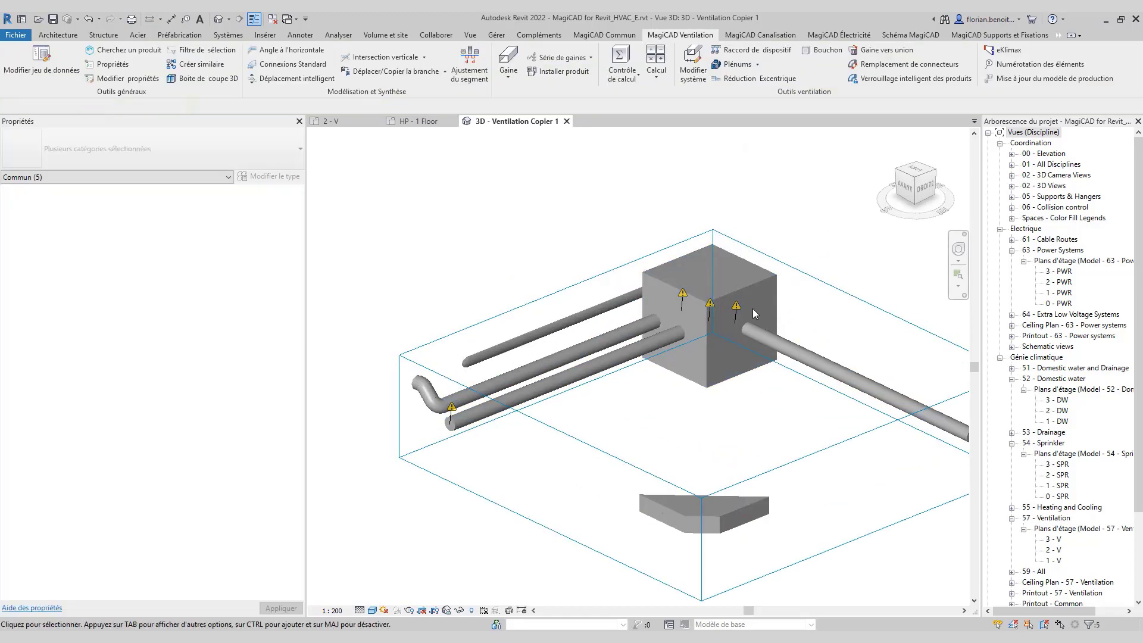
middle_click_drag(804, 288, 852, 312, "shift")
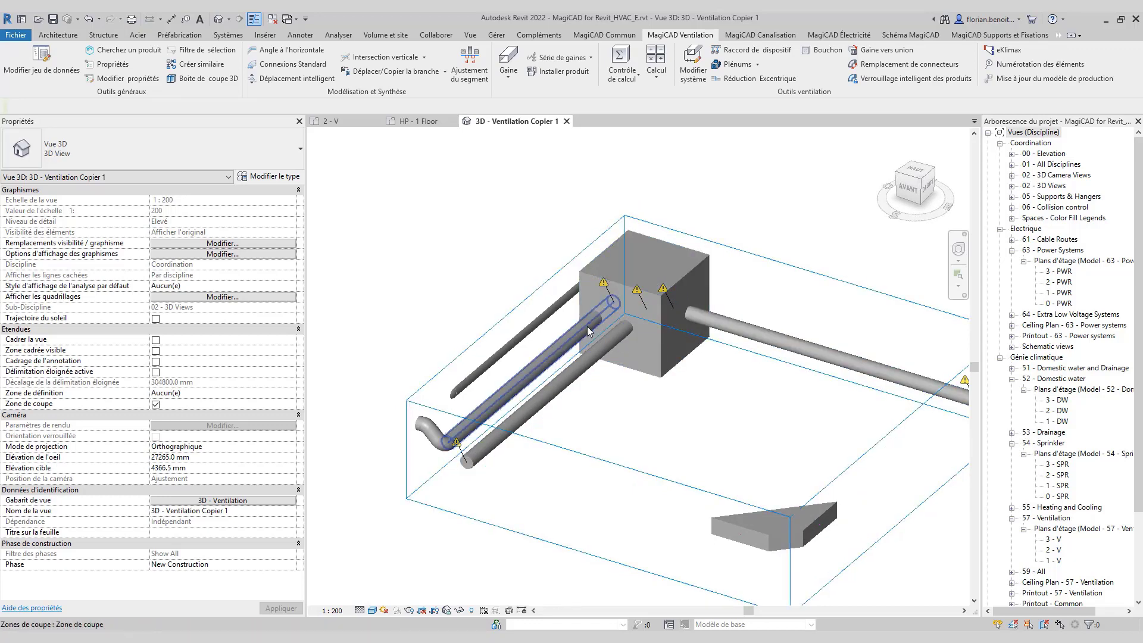
Close the HP - 1 Floor view of the DTU_project file without saving its changes
left_click(416, 122)
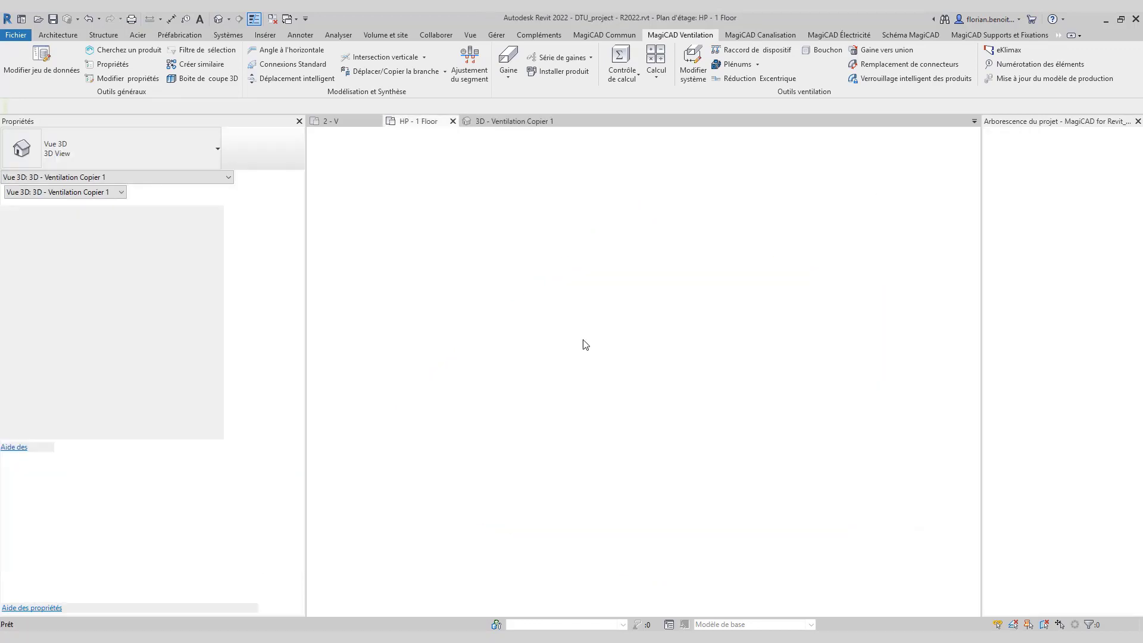
left_click(453, 122)
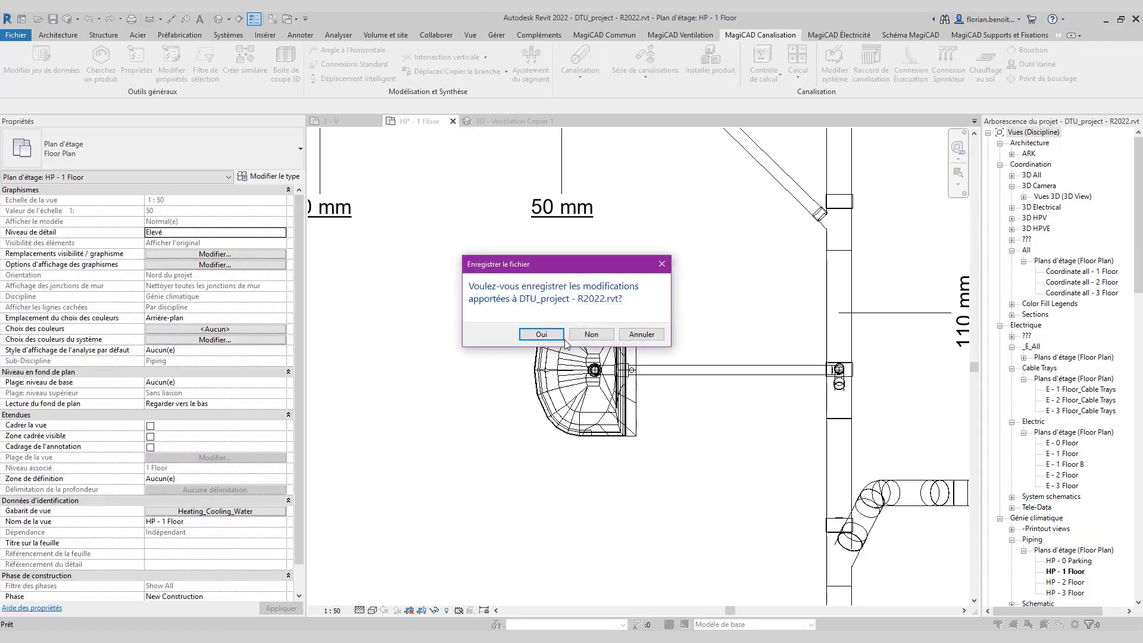
left_click(591, 334)
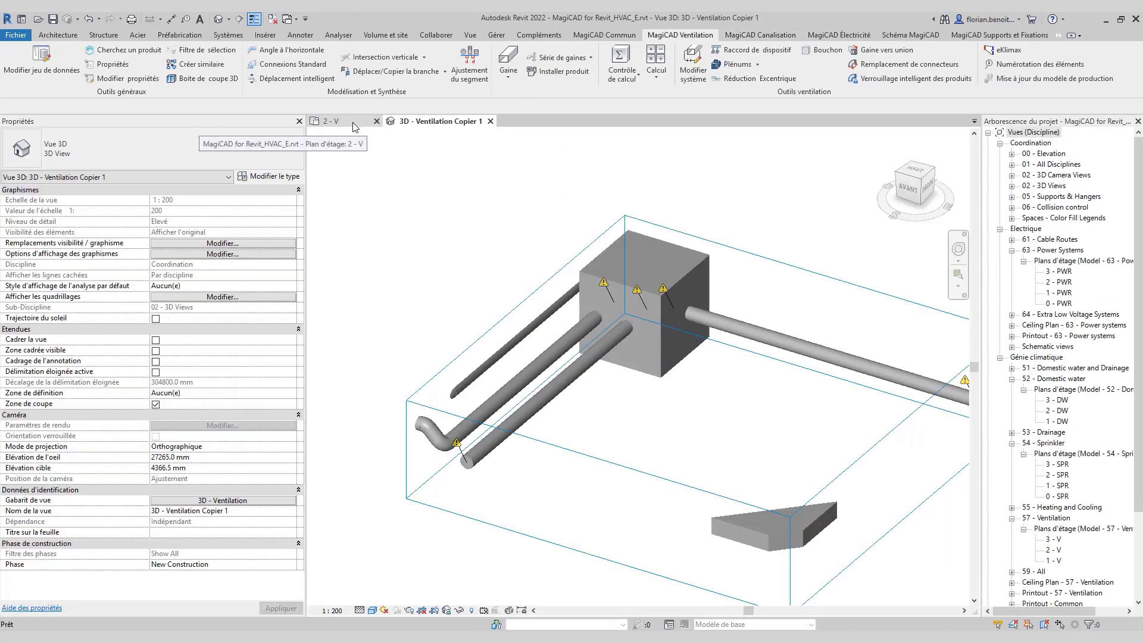
Update the plenum in plan 2 - V so that the three open ducts connect to its faces
left_click(354, 126)
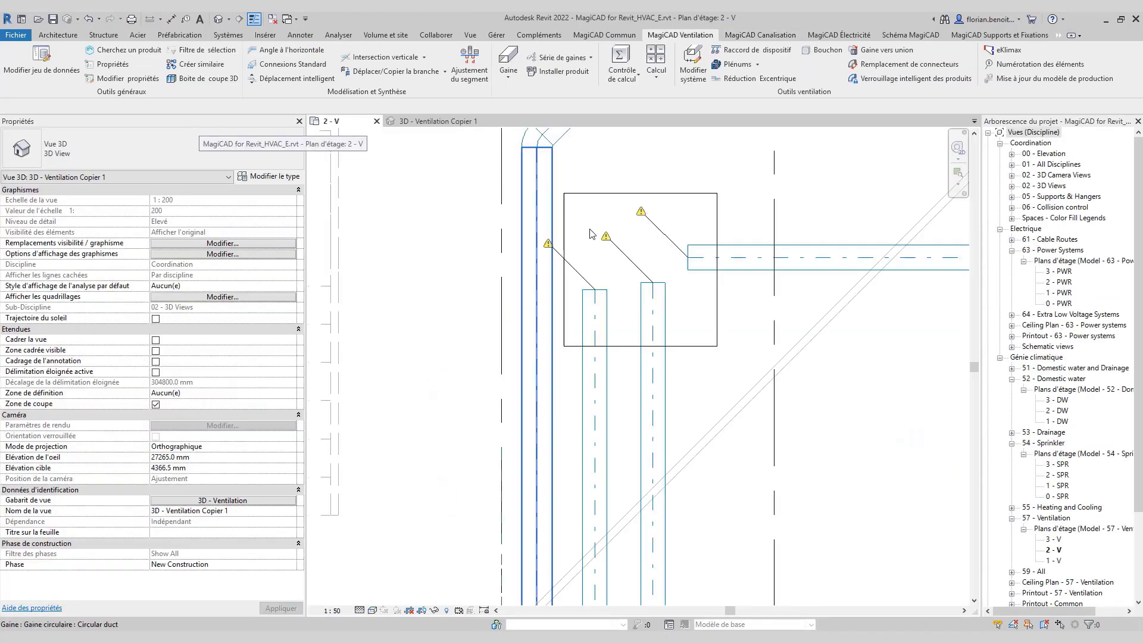
left_click(759, 65)
left_click(731, 112)
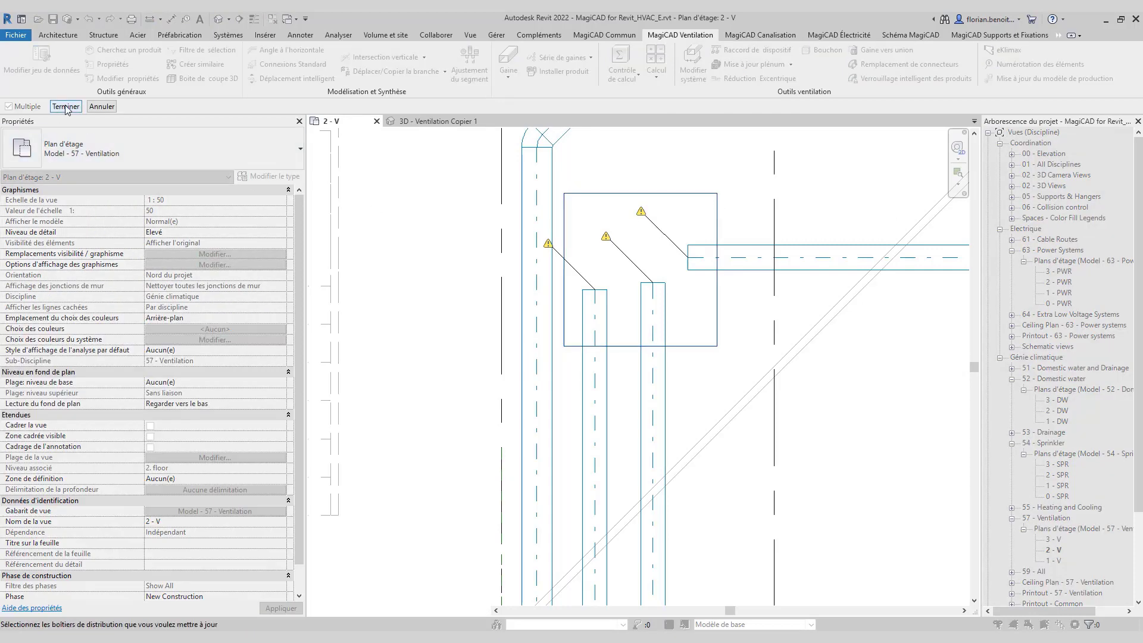
left_click(66, 106)
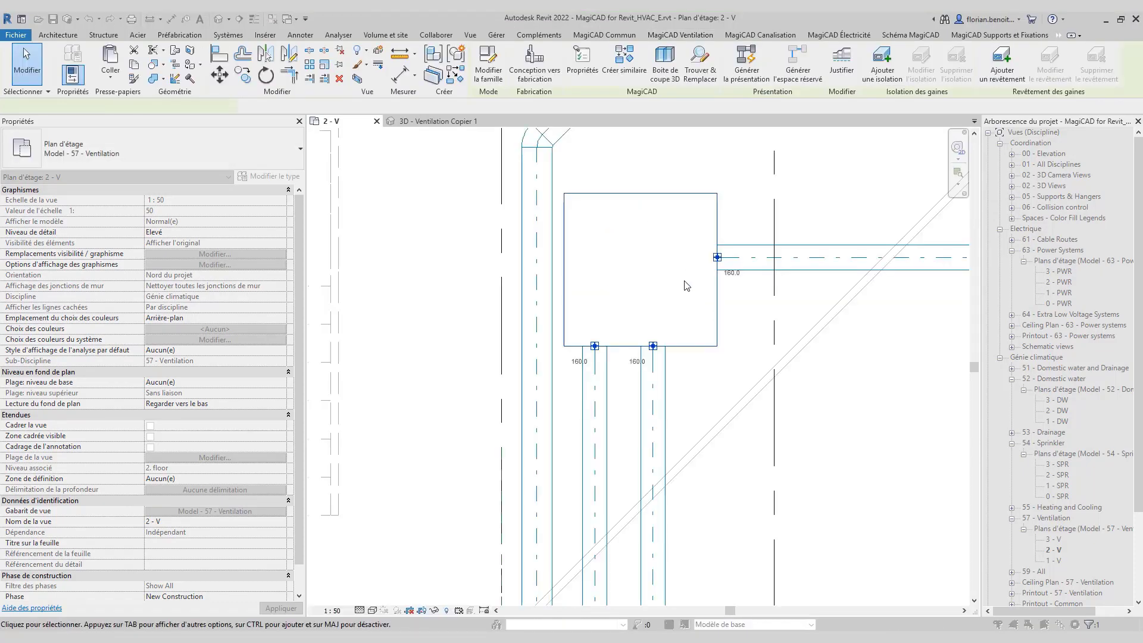
Check the connection of each of the three ducts to the plenum and examine the surrounding network
left_click(659, 405)
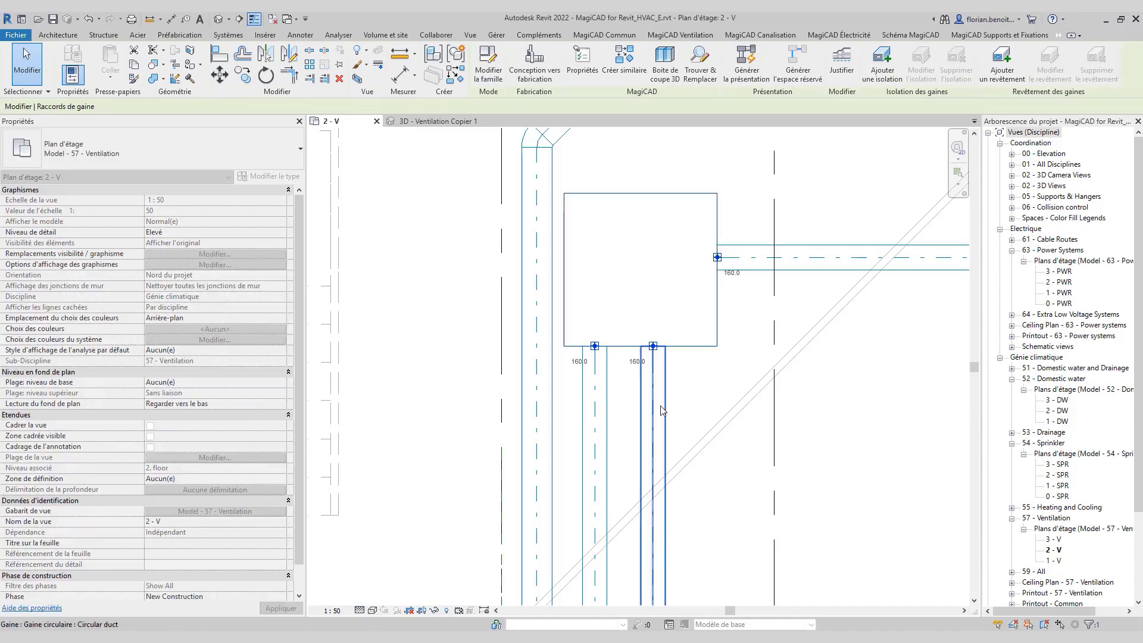
left_click(596, 390)
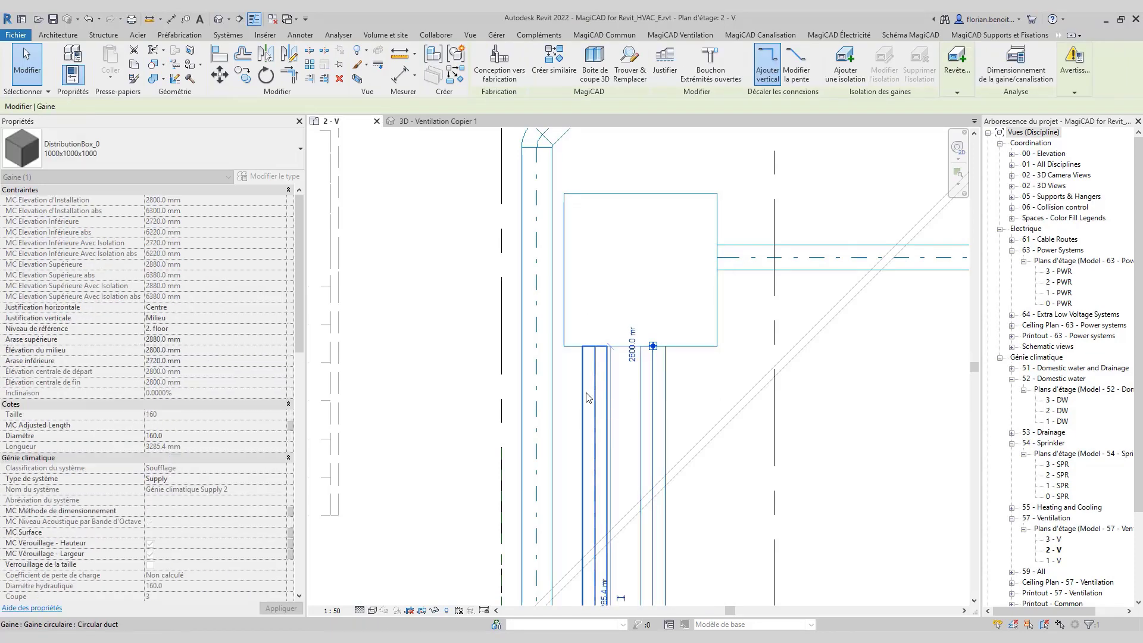
left_click(597, 347)
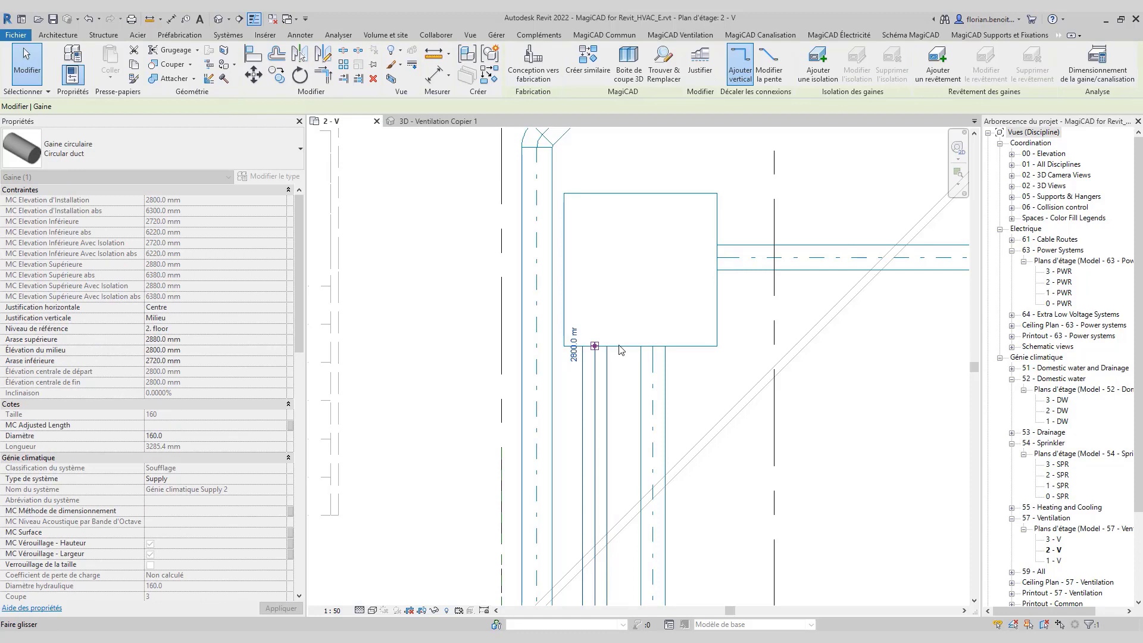
left_click(763, 256)
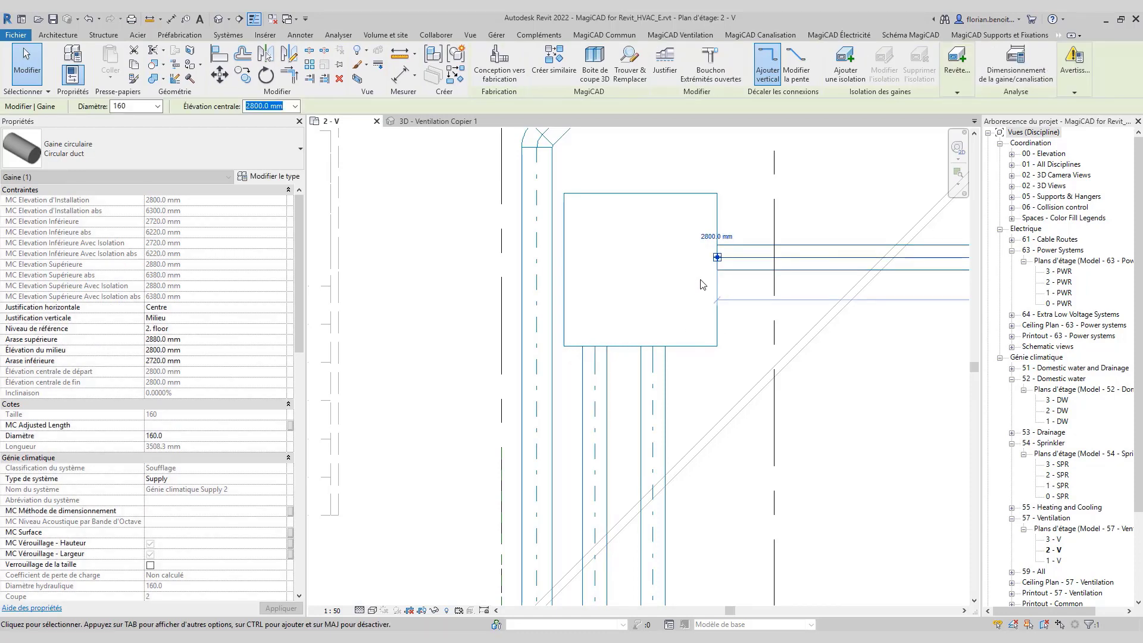
scroll(631, 310, "down", 4)
scroll(631, 325, "down", 1)
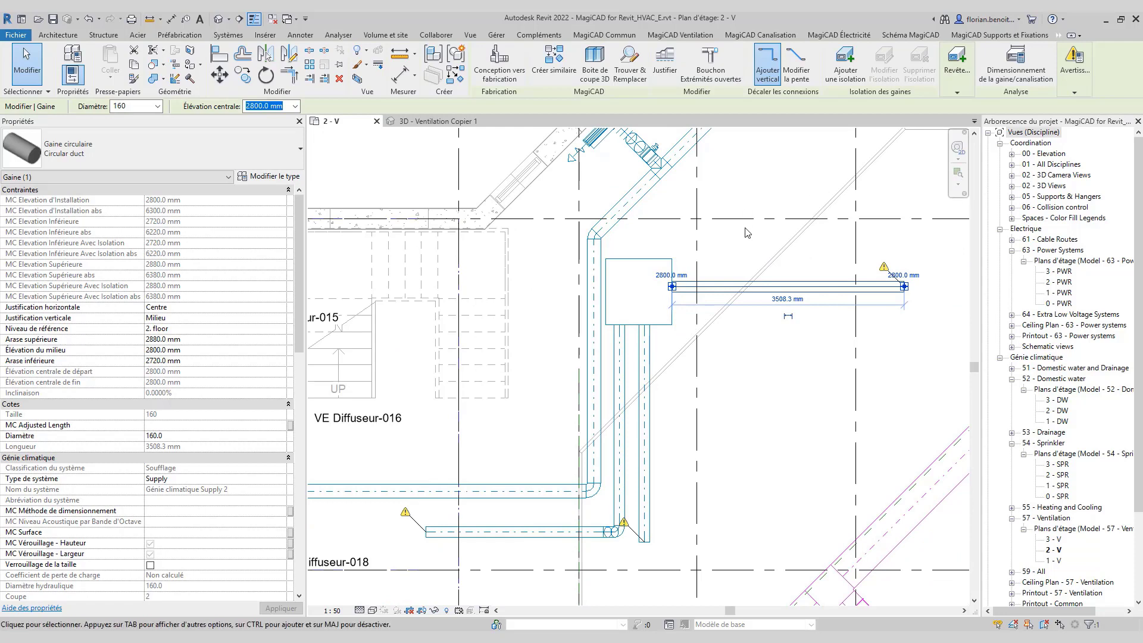
key("Escape")
Shorten the horizontal duct leaving the plenum to 800 mm from its free end
middle_click_drag(767, 171, 763, 242)
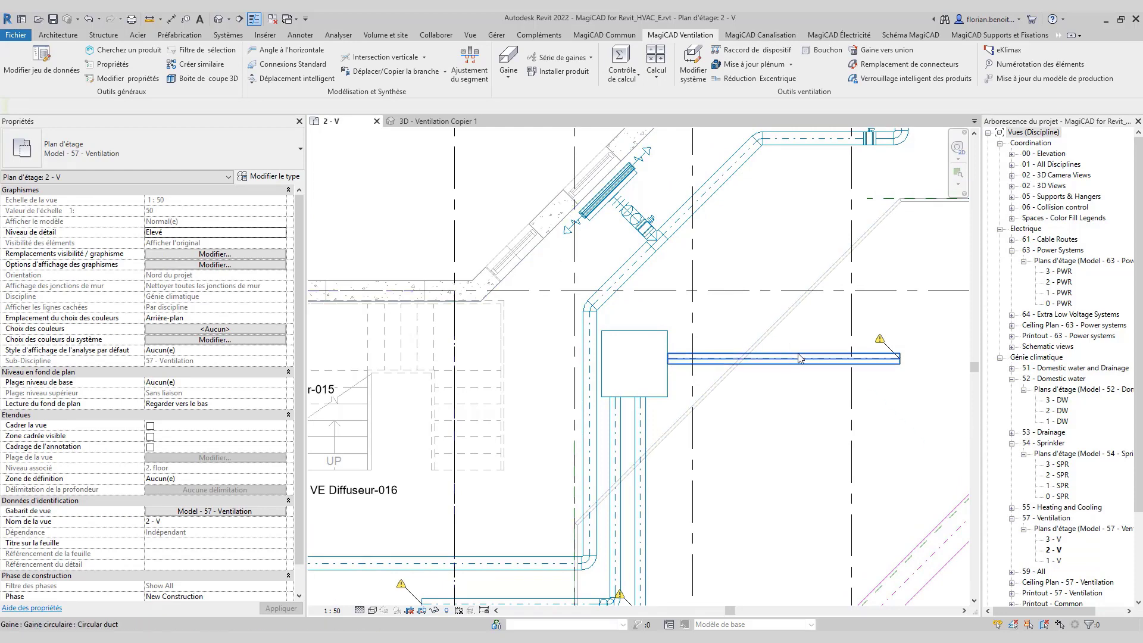
left_click(899, 366)
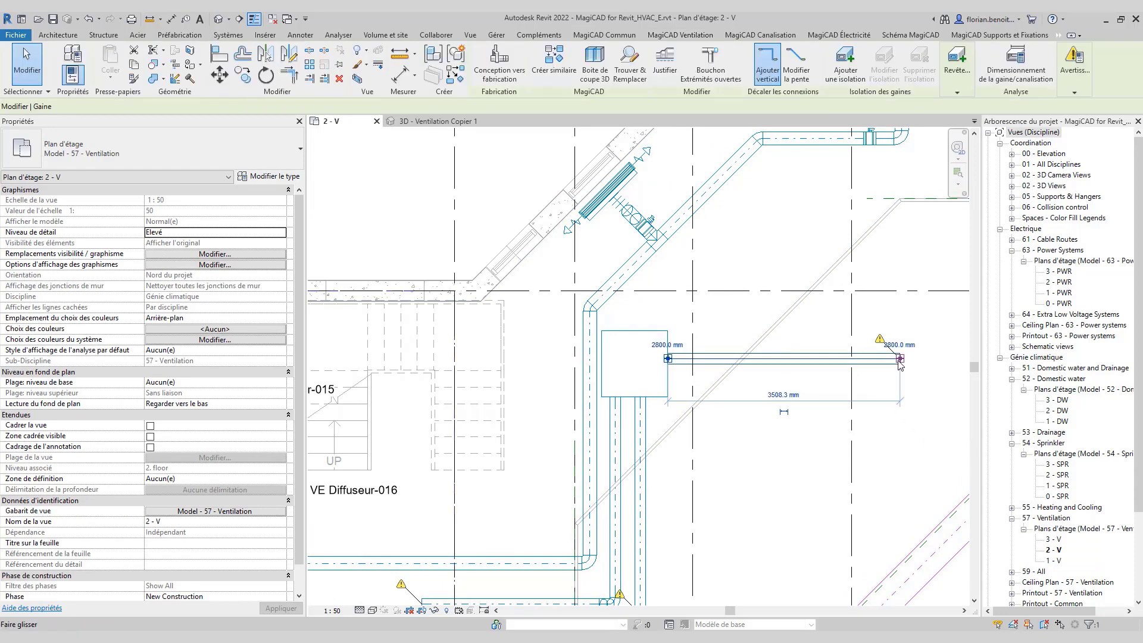
left_click_drag(745, 364, 718, 364)
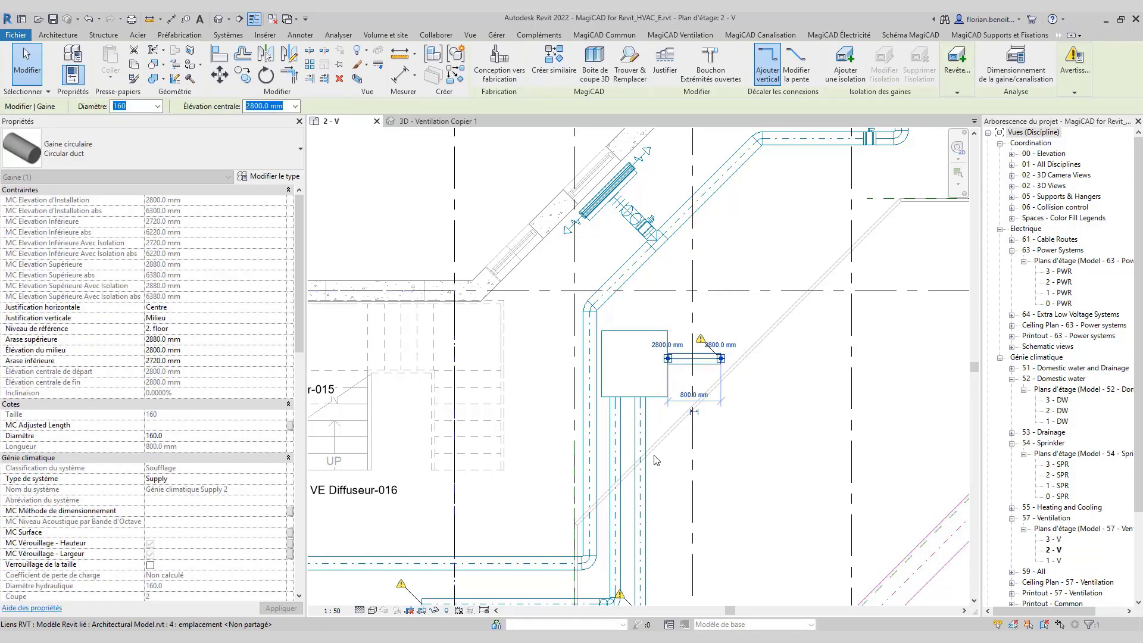
Extend a 160 mm duct from the open end of the lower horizontal branch up into the main supply duct
scroll(636, 429, "down", 2)
left_click(507, 545)
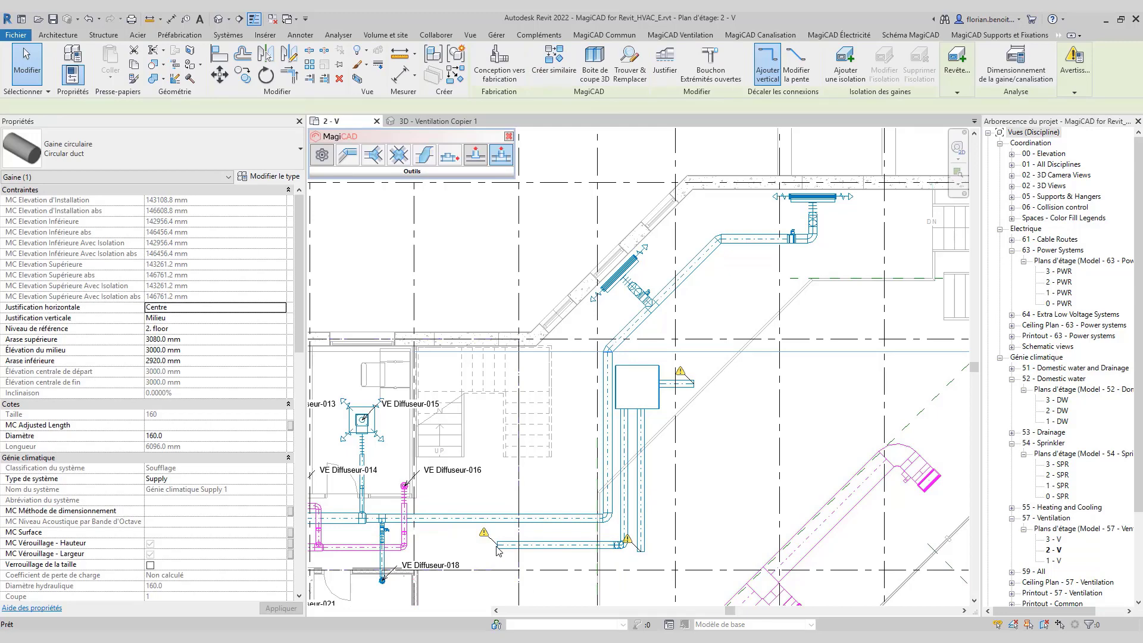
left_click(497, 545)
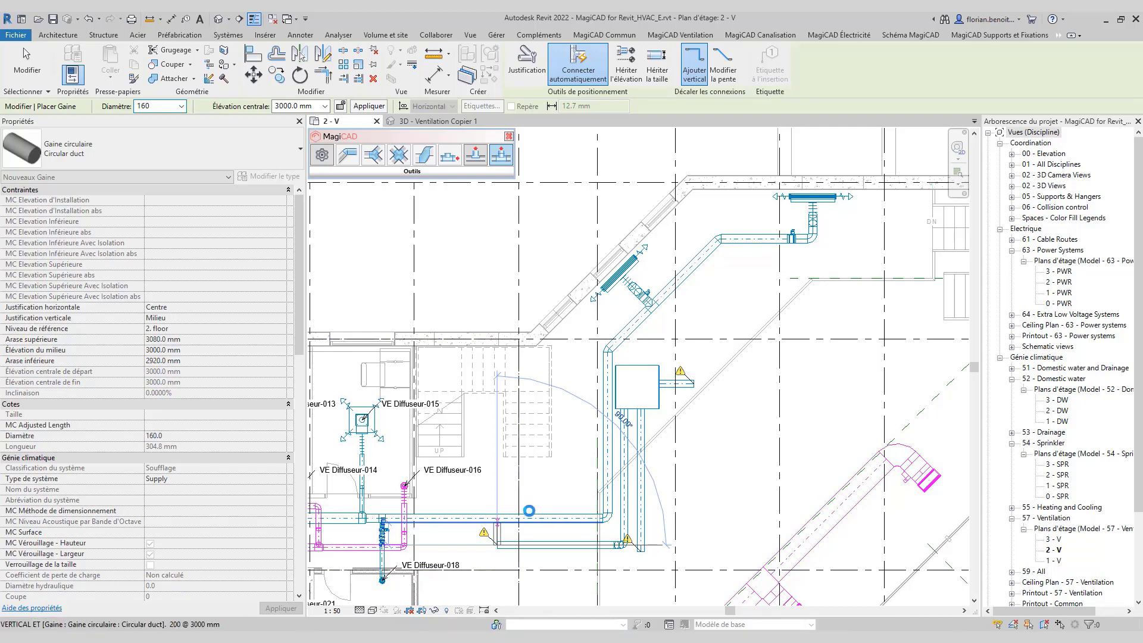
key("Escape")
key("Escape")
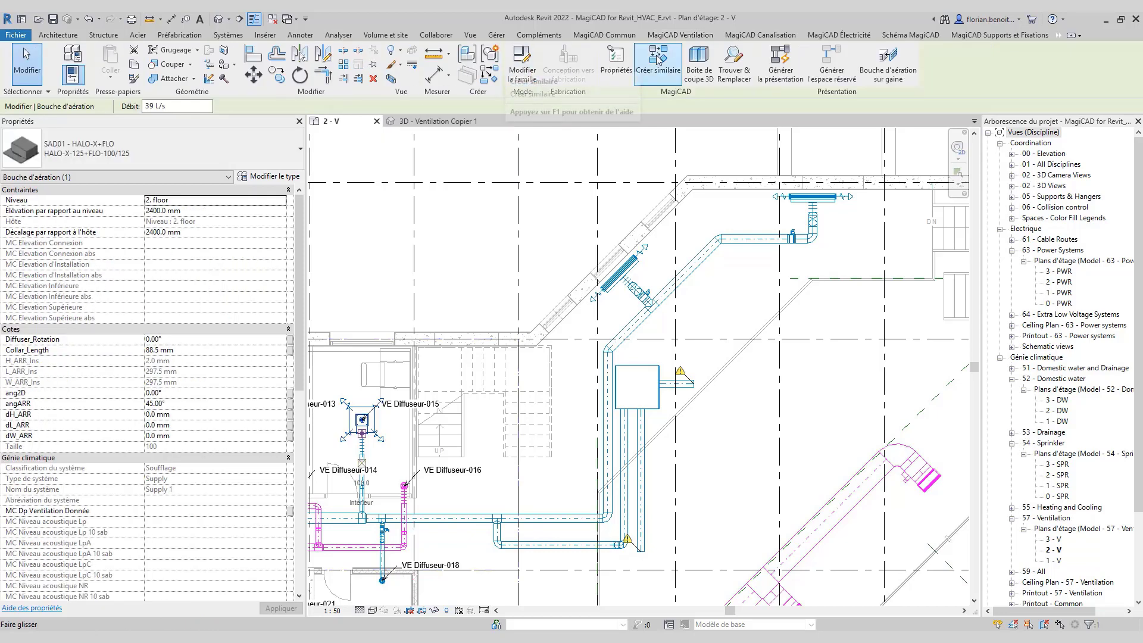
Place copies of the HALO-X-125+FLO-100/125 supply diffuser on the free ends of the short horizontal duct and the open vertical duct
left_click(658, 63)
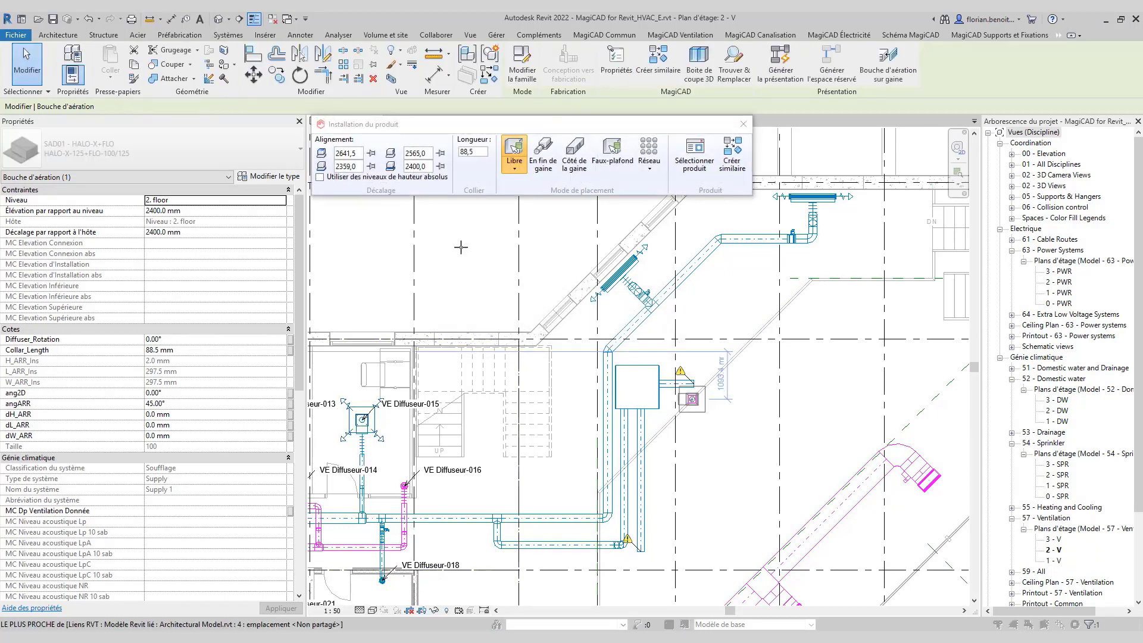
left_click(543, 156)
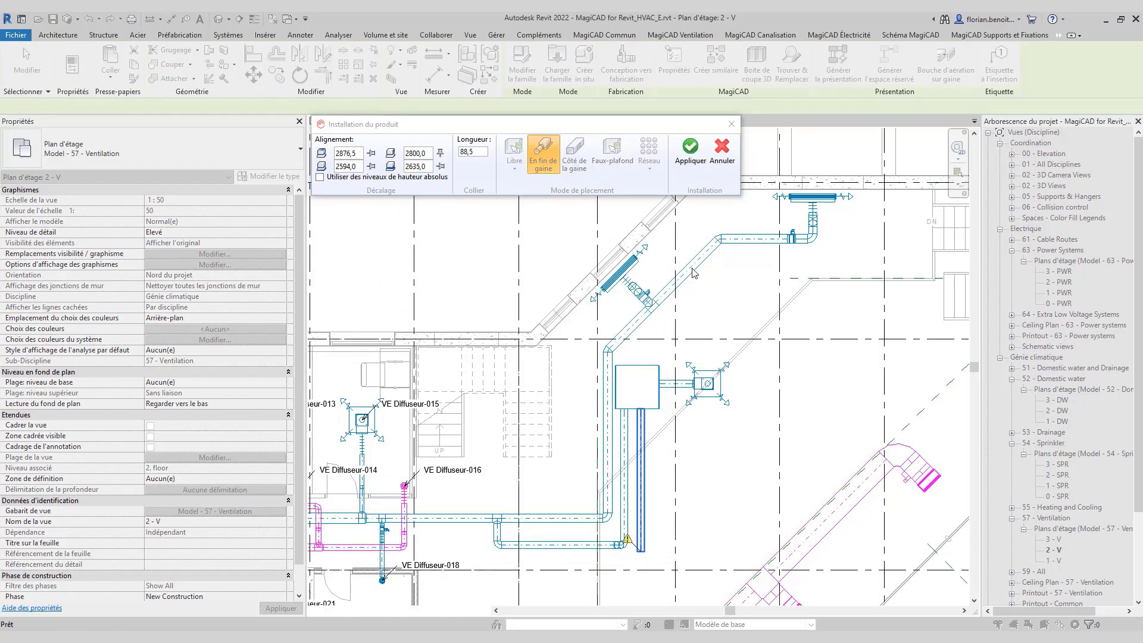
left_click(693, 154)
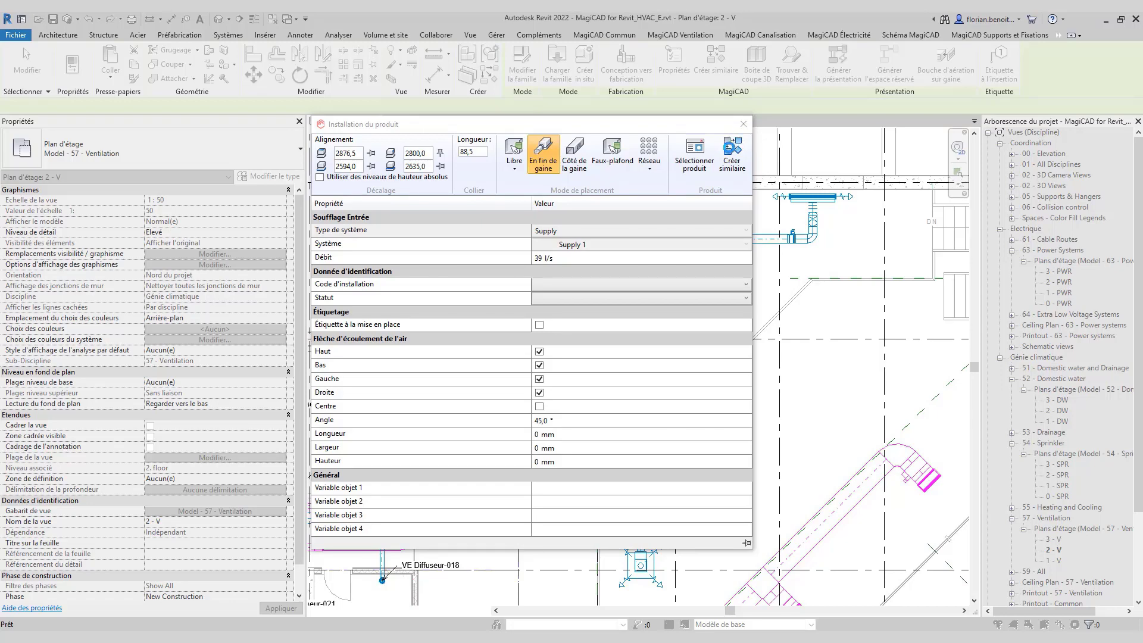
left_click(743, 124)
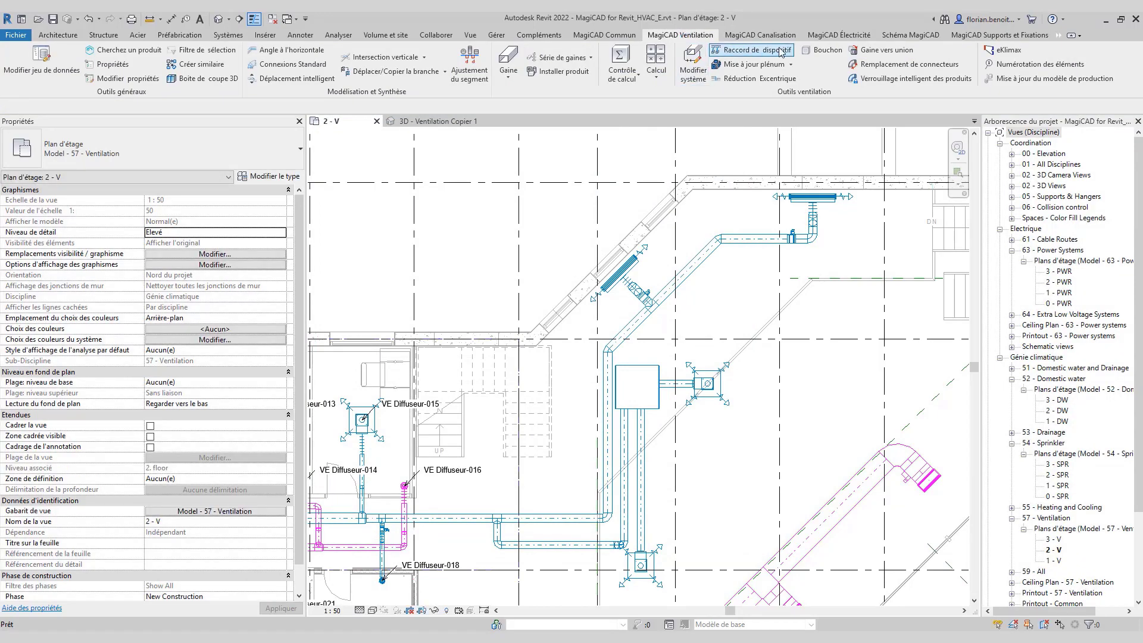
Run the pressure loss calculation for the whole supply network with the Ventilation Default Balancing Method 0/100%
left_click(667, 84)
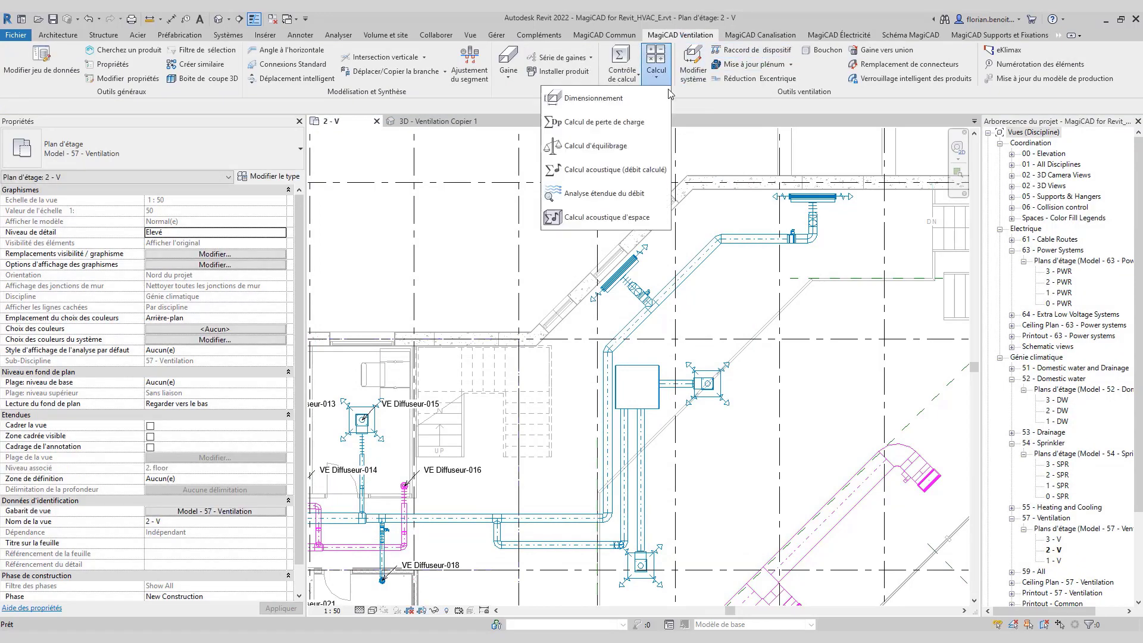
left_click(640, 124)
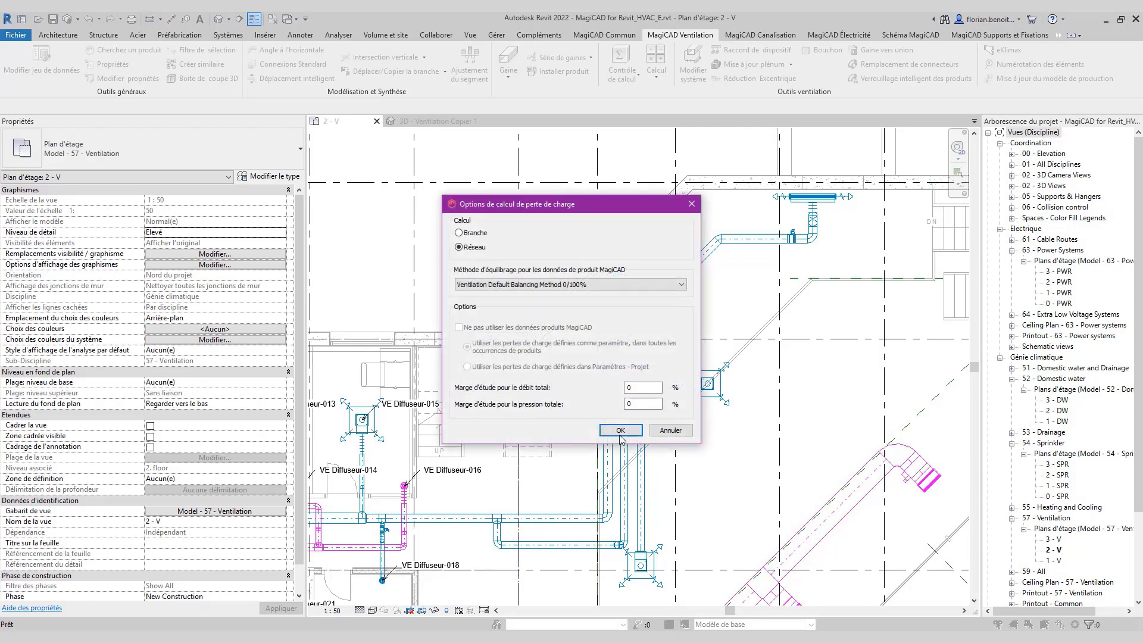
left_click(620, 430)
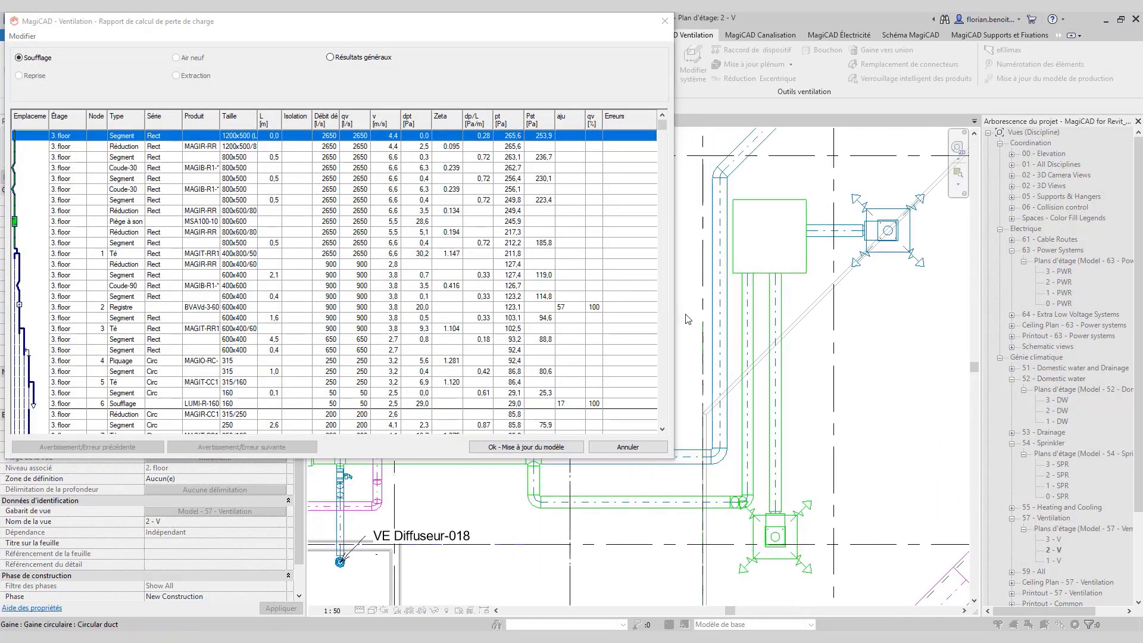
Locate the plenum in the pressure loss report from the drawing and examine its flow and pressure values
left_click(804, 250)
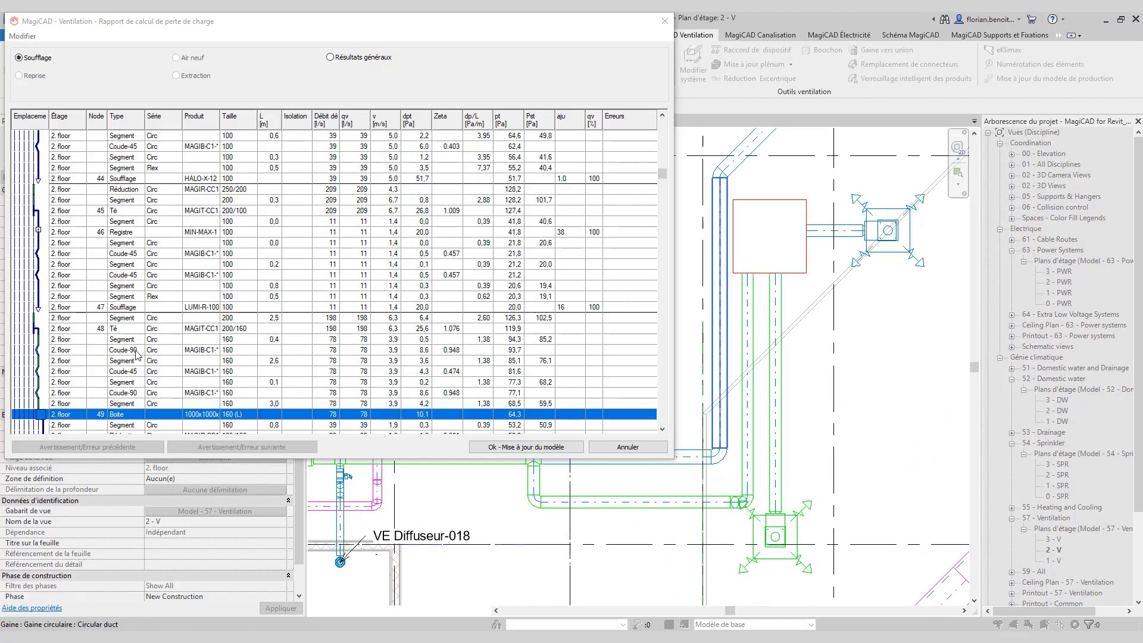
right_click(391, 414)
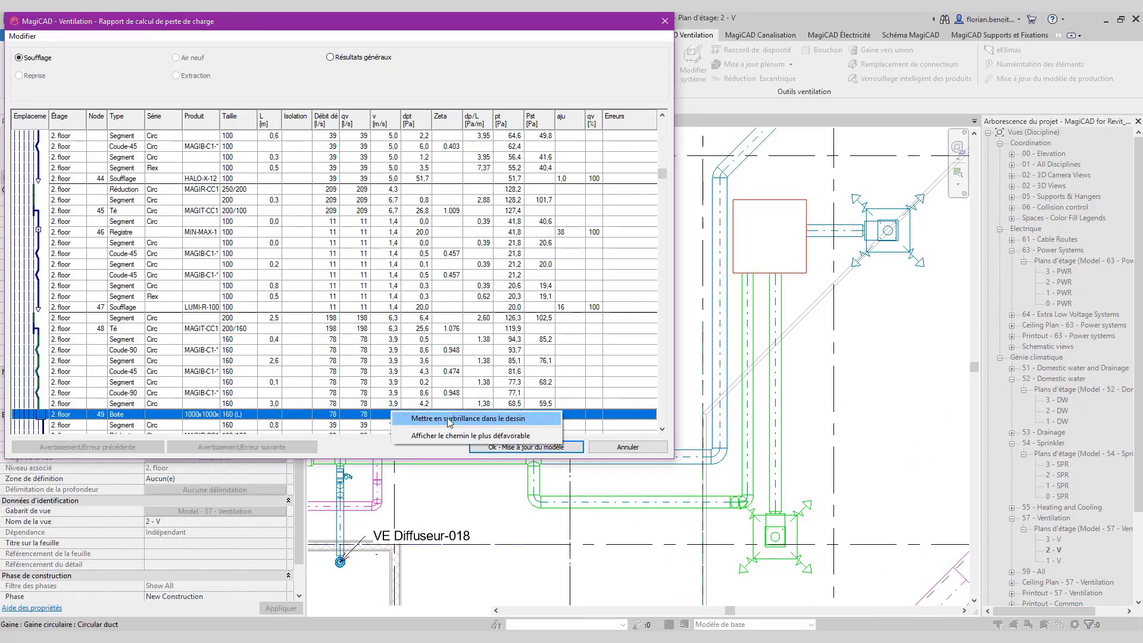
left_click(249, 424)
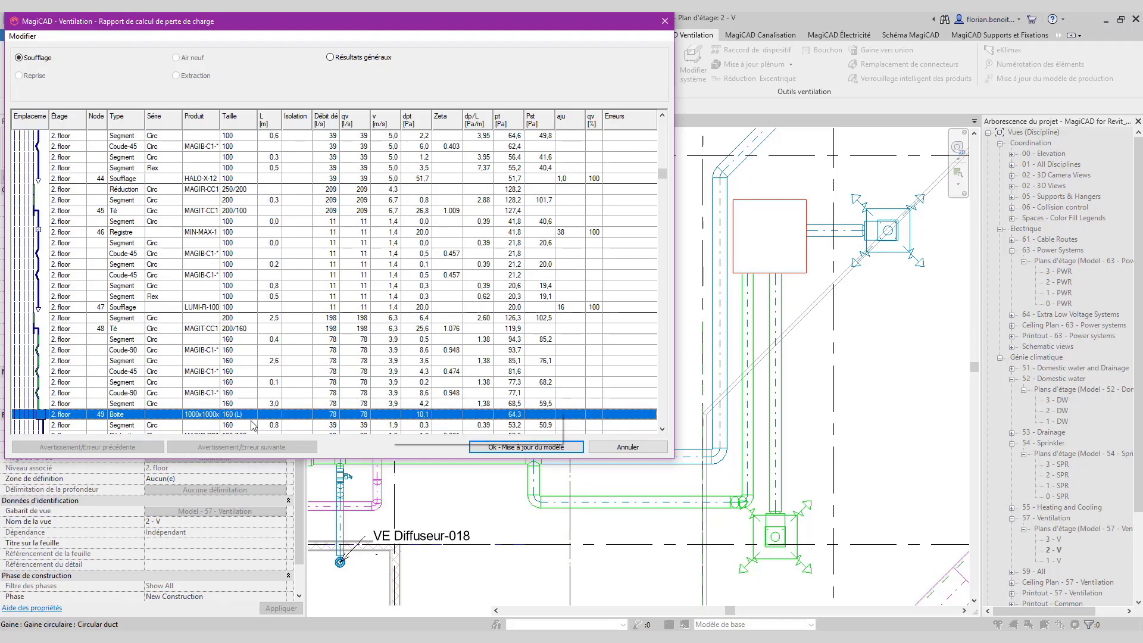
Review the product properties and diagram of the HALO-X supply diffuser at node 51 in the pressure loss report
scroll(357, 376, "down", 2)
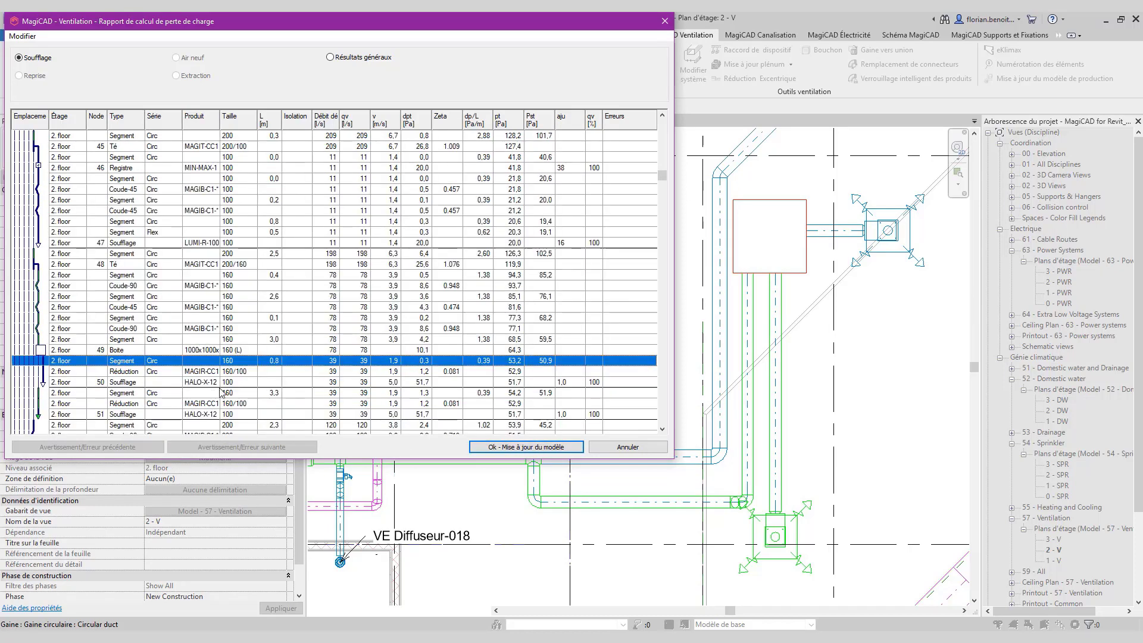
left_click(225, 415)
right_click(225, 414)
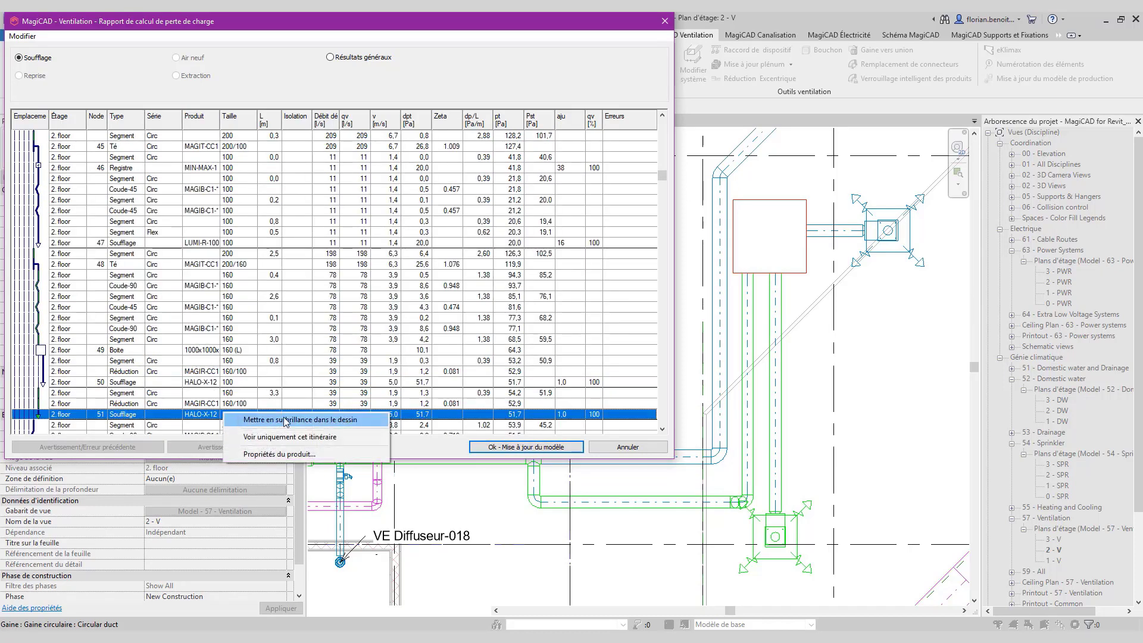
left_click(286, 454)
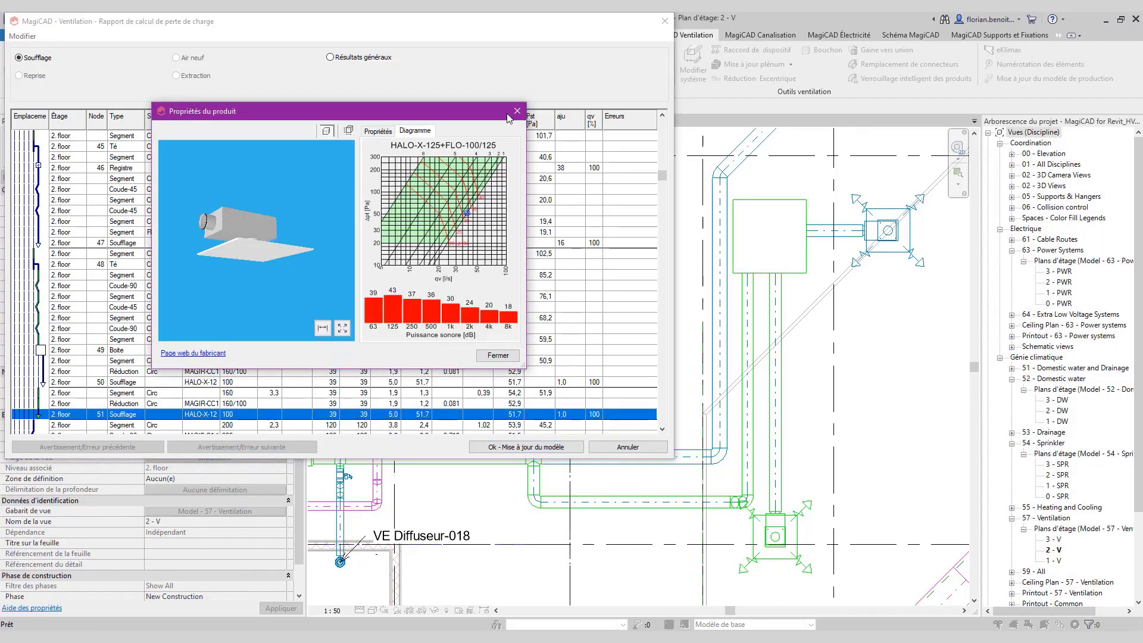
left_click(517, 112)
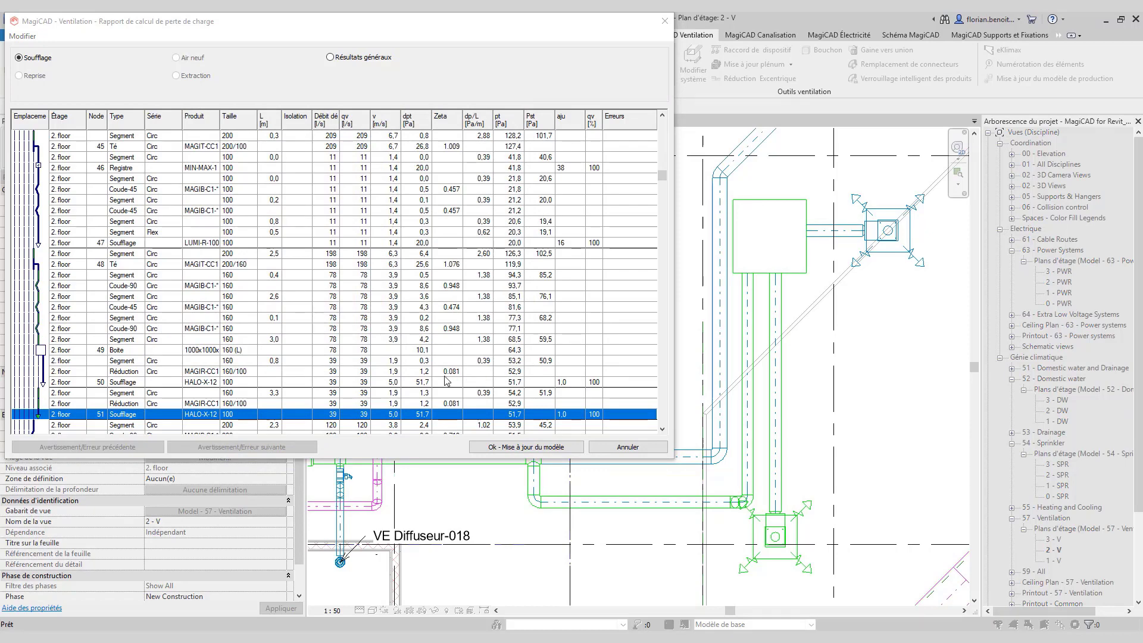
Highlight the plenum row at node 49, then accept the pressure loss report and update the model with its values
left_click(429, 350)
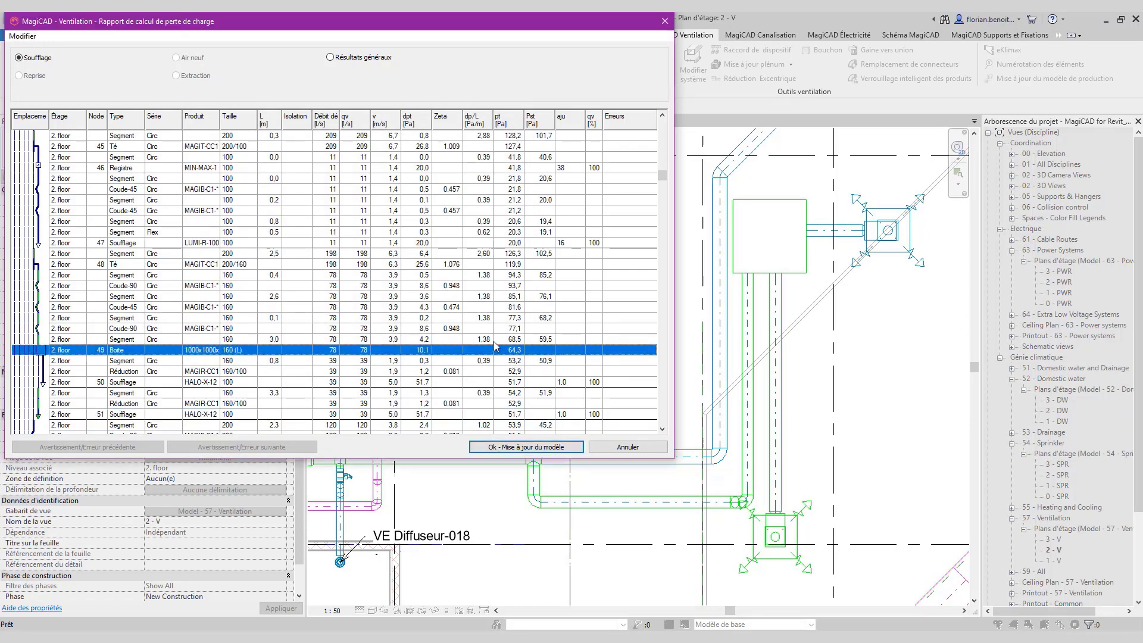
scroll(494, 345, "up", 2)
scroll(492, 348, "up", 3)
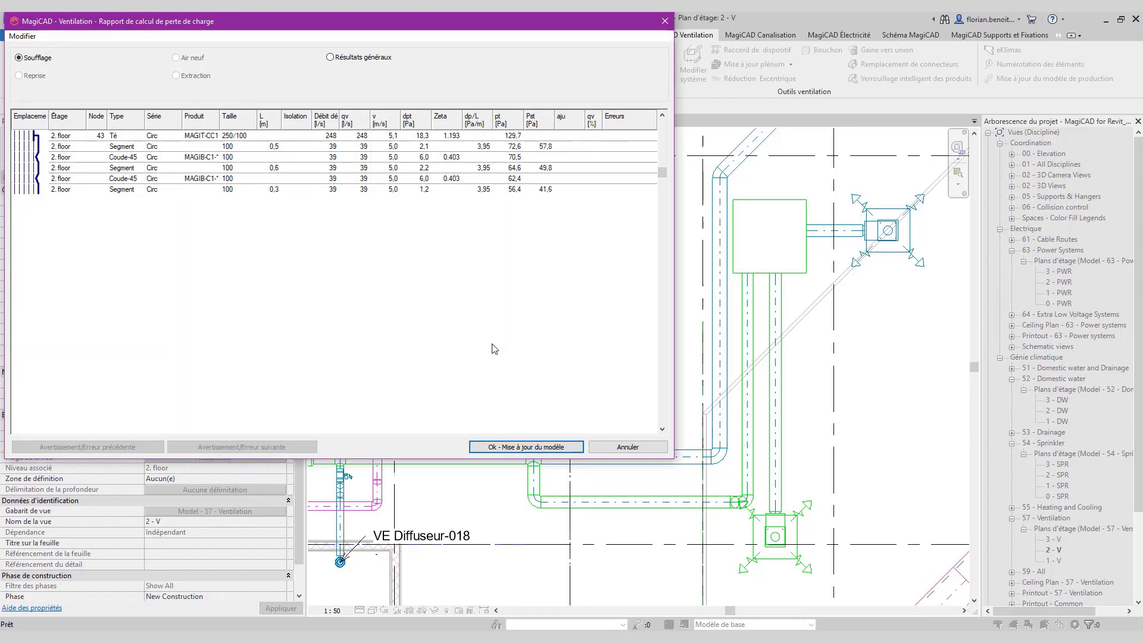
left_click(503, 453)
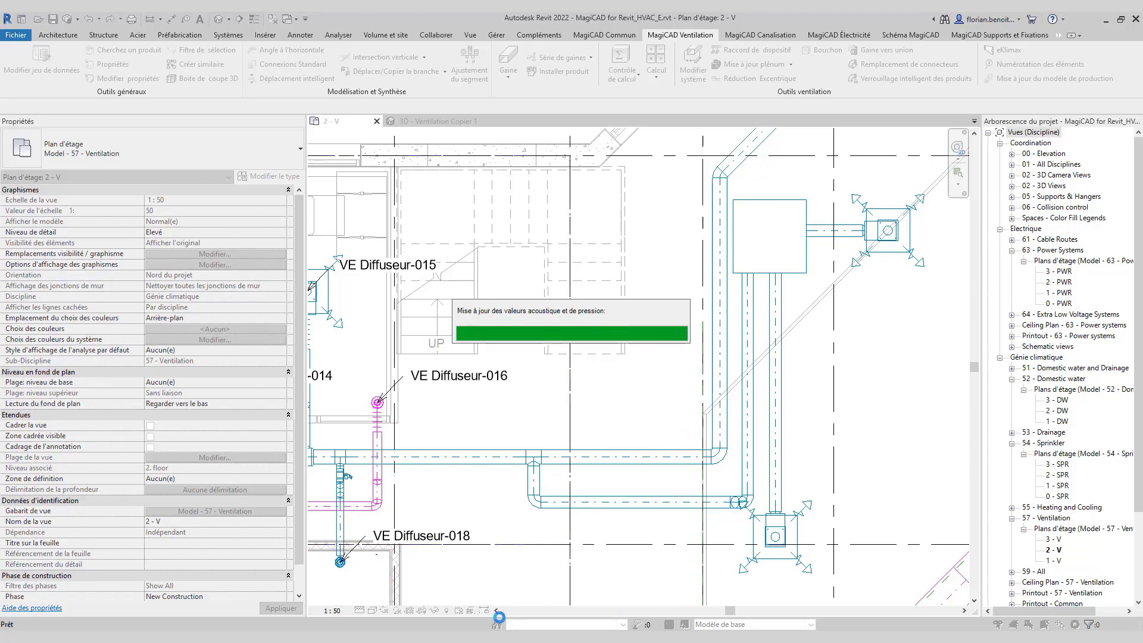
mouse_move(467, 625)
left_click(455, 587)
Examine the 1000x1000x1000 plenum's duct connections and properties in the floor plan, leaving nothing selected
scroll(543, 515, "down", 3)
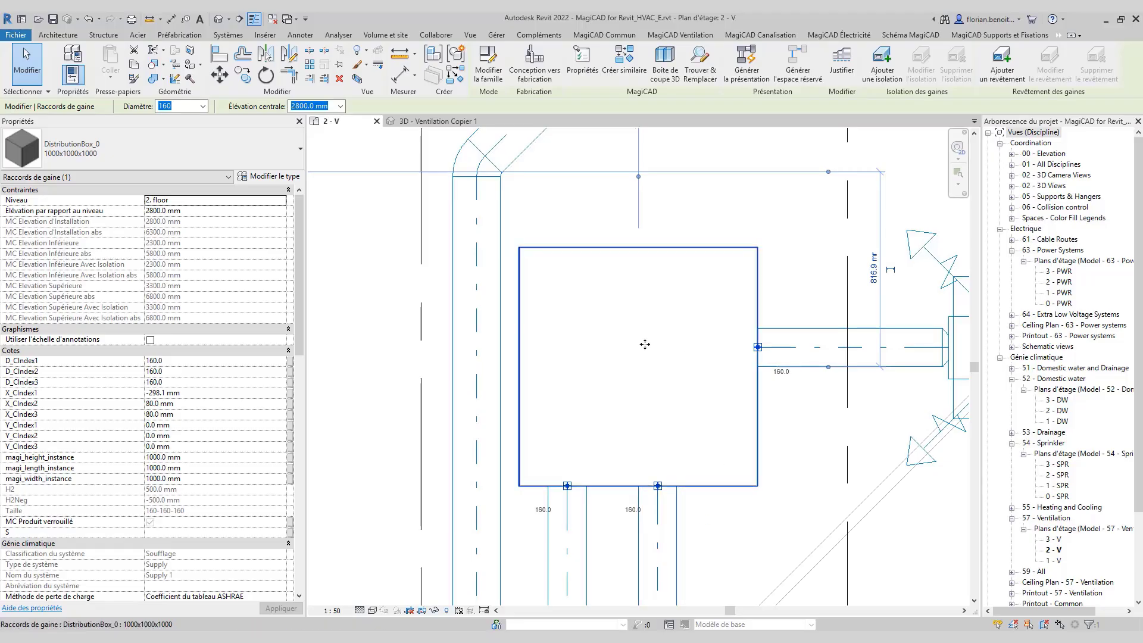
scroll(637, 314, "down", 4)
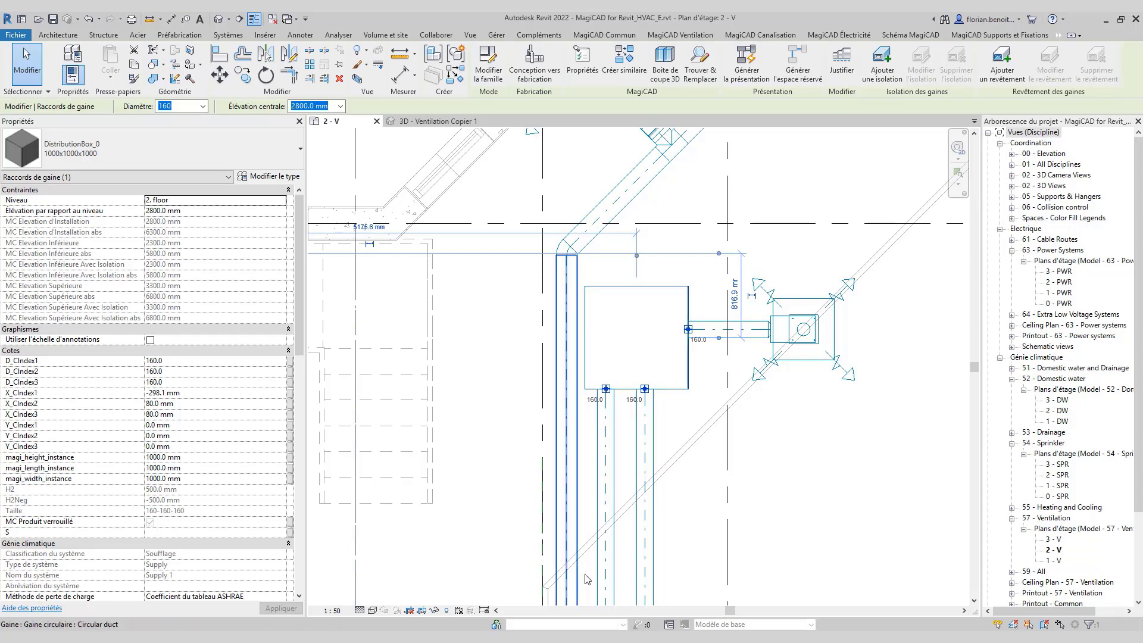
left_click(767, 573)
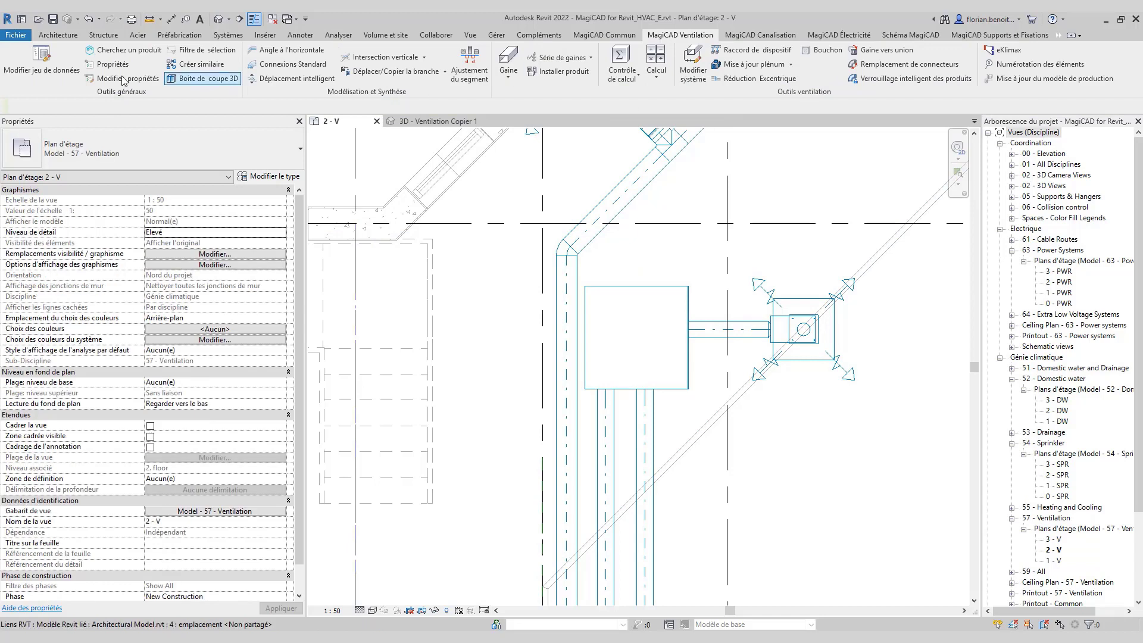
Open the Lindab Safe duct series from the ventilation section of the current dataset and review its product list
left_click(46, 65)
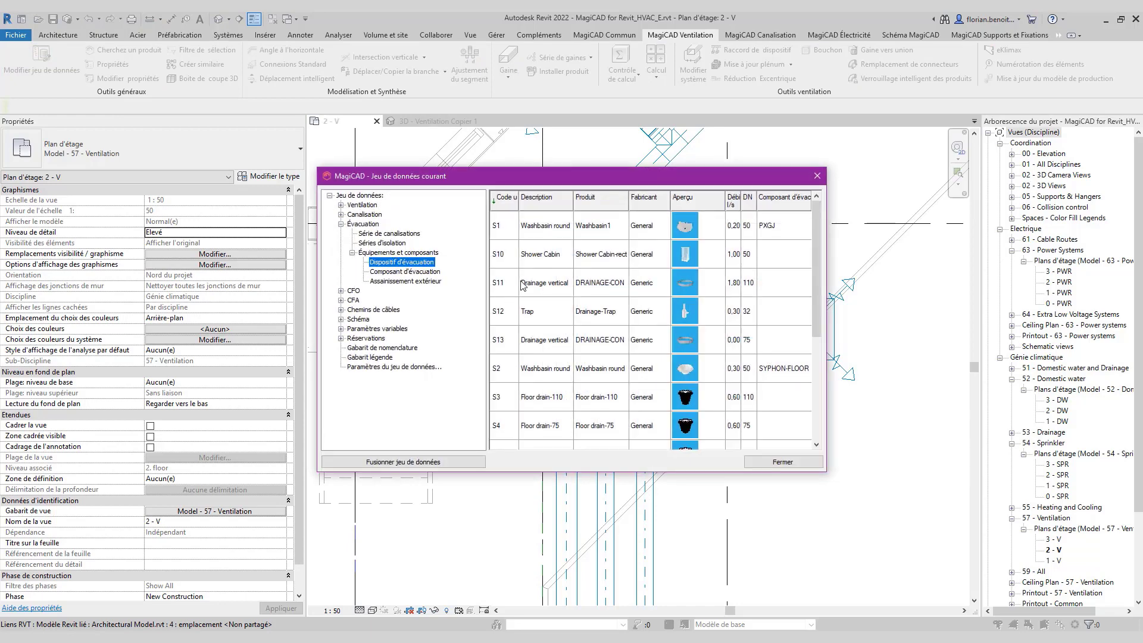
left_click(341, 224)
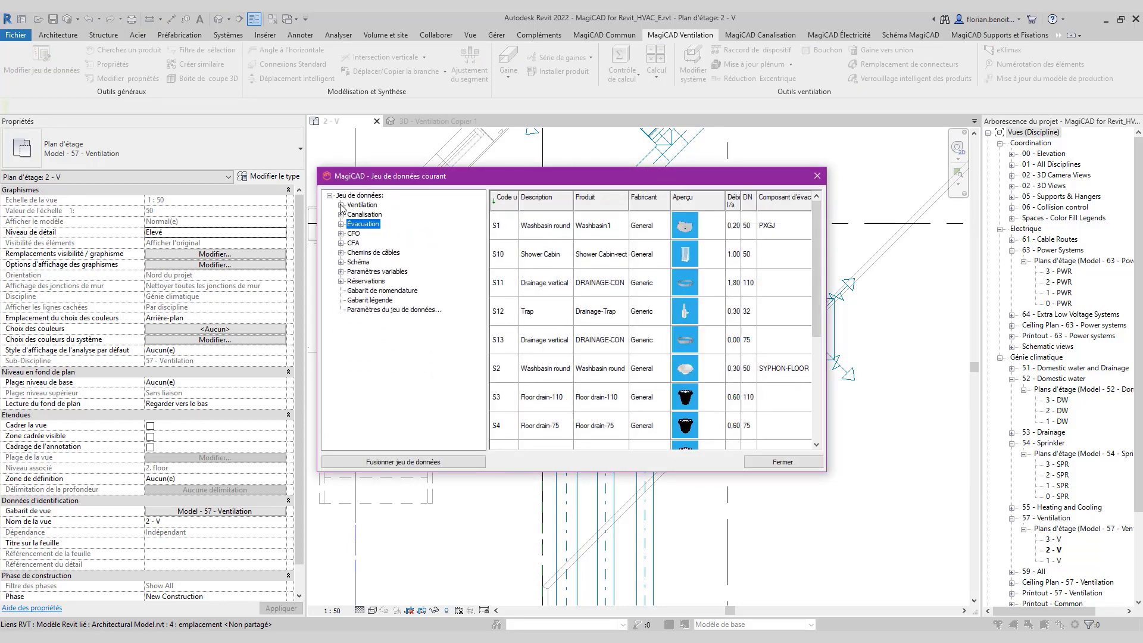
left_click(341, 205)
left_click(382, 215)
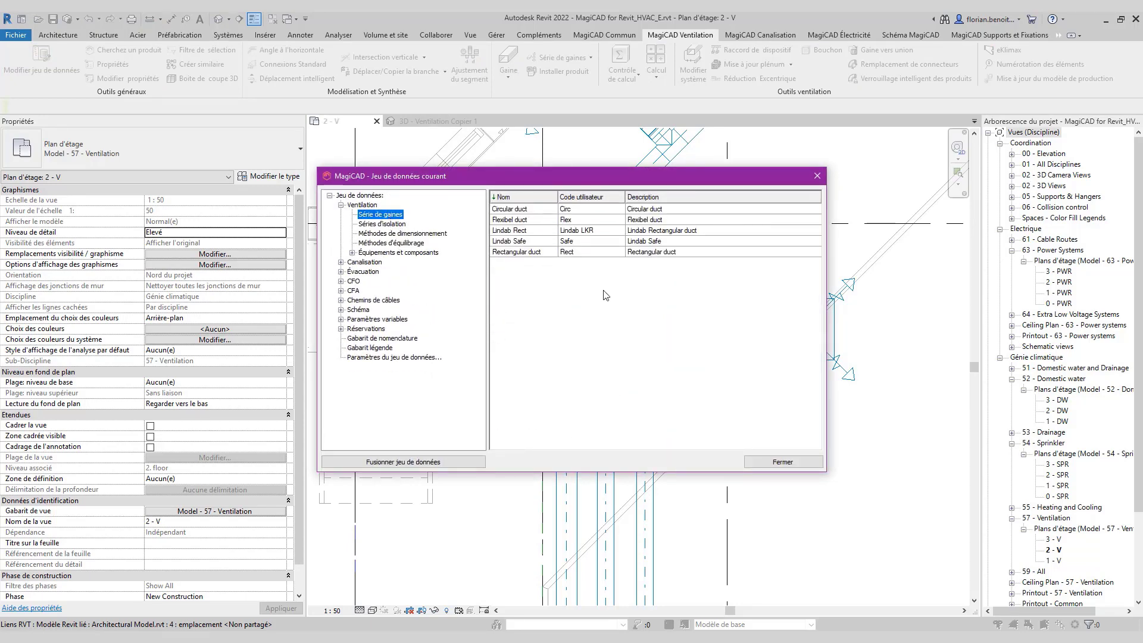
double_click(618, 241)
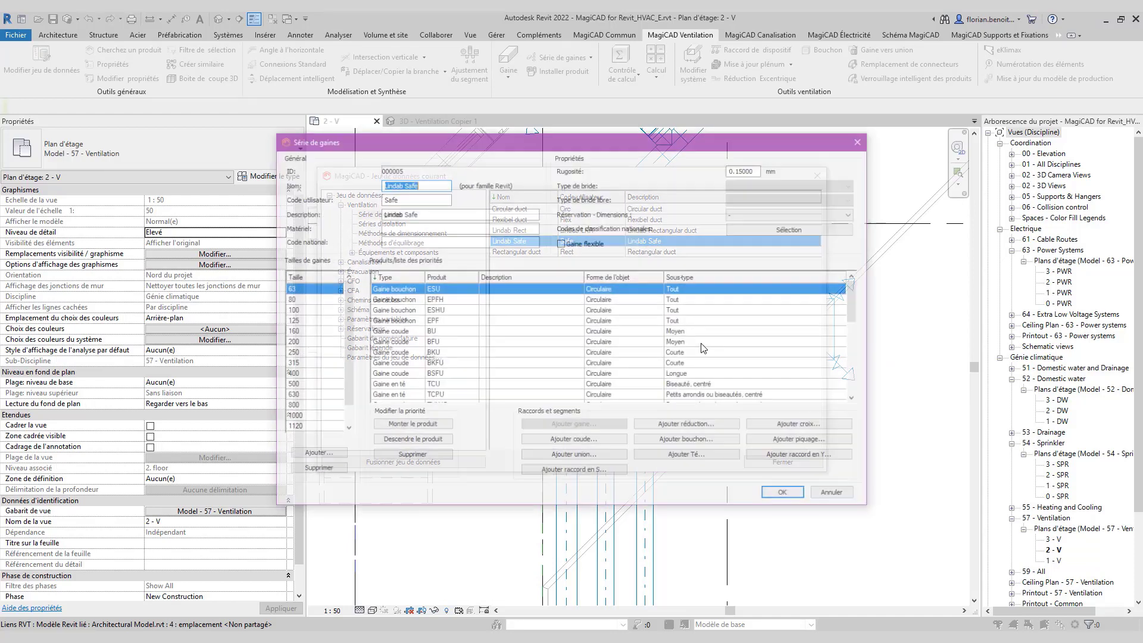
scroll(527, 344, "down", 3)
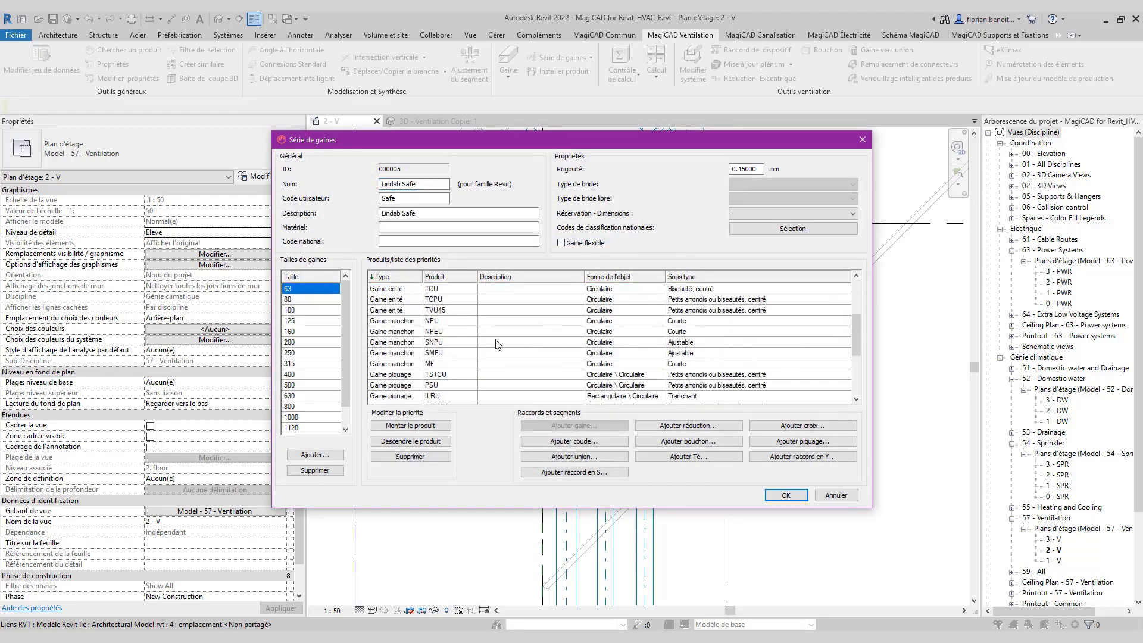
scroll(498, 344, "down", 3)
scroll(496, 347, "down", 1)
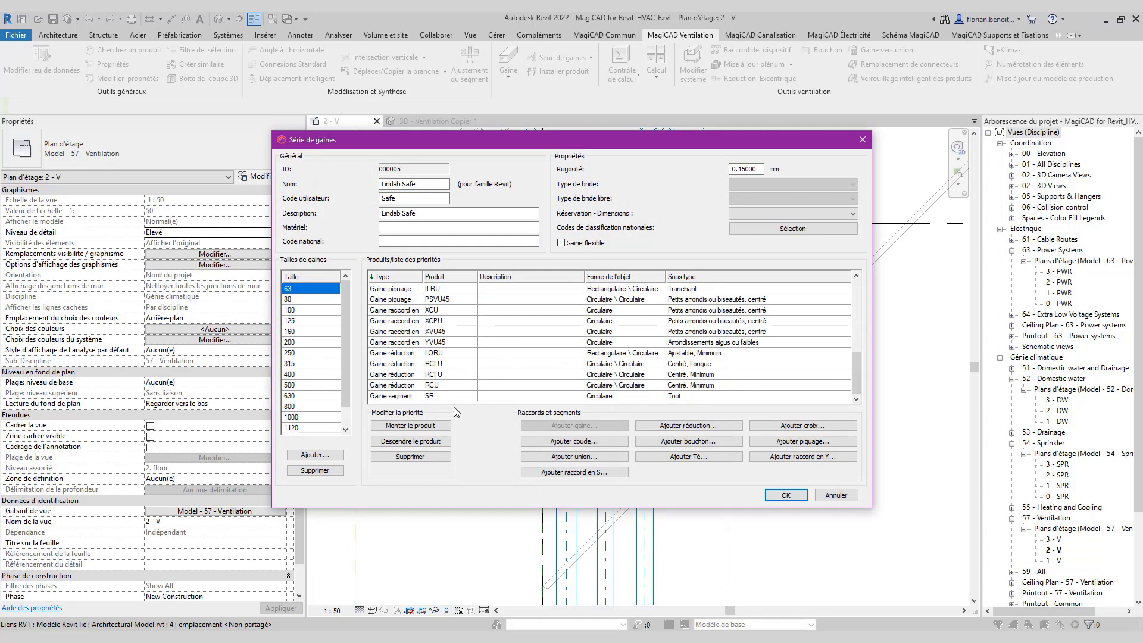
Start adding an elbow to the duct series and show the elbows of the Lindab Safe manufacturer series
left_click(574, 441)
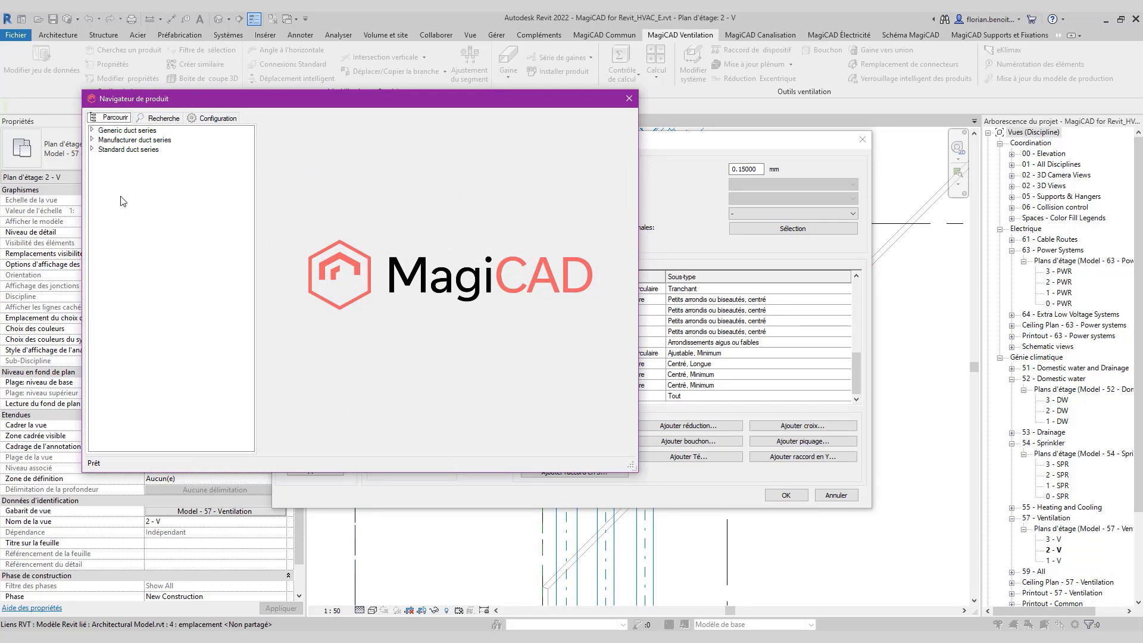
left_click(93, 140)
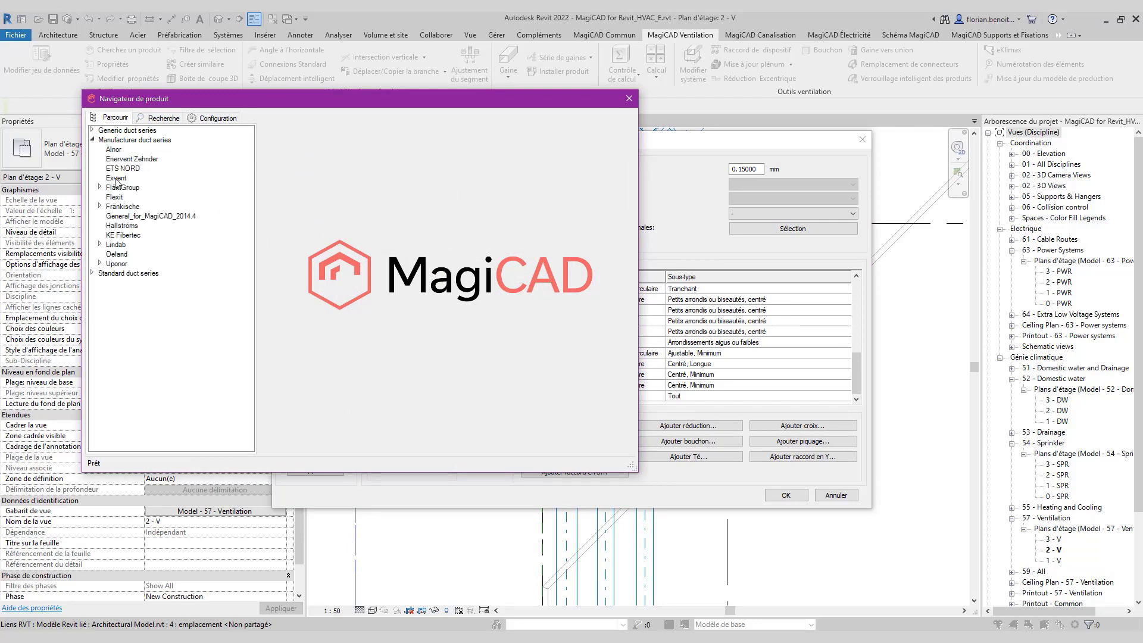
left_click(100, 245)
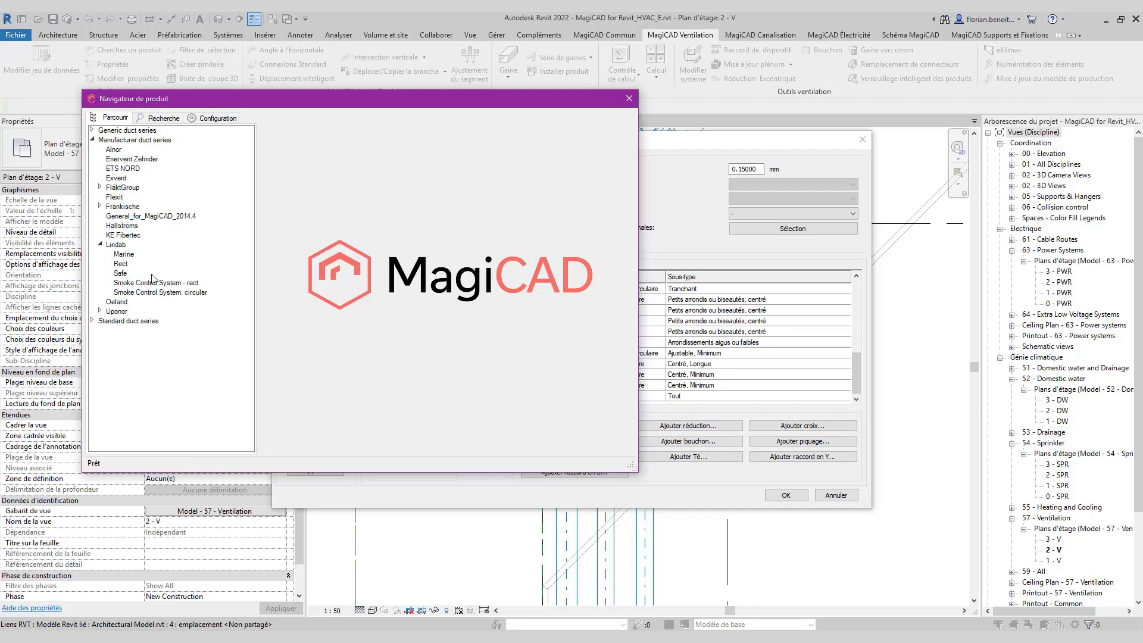
left_click(121, 273)
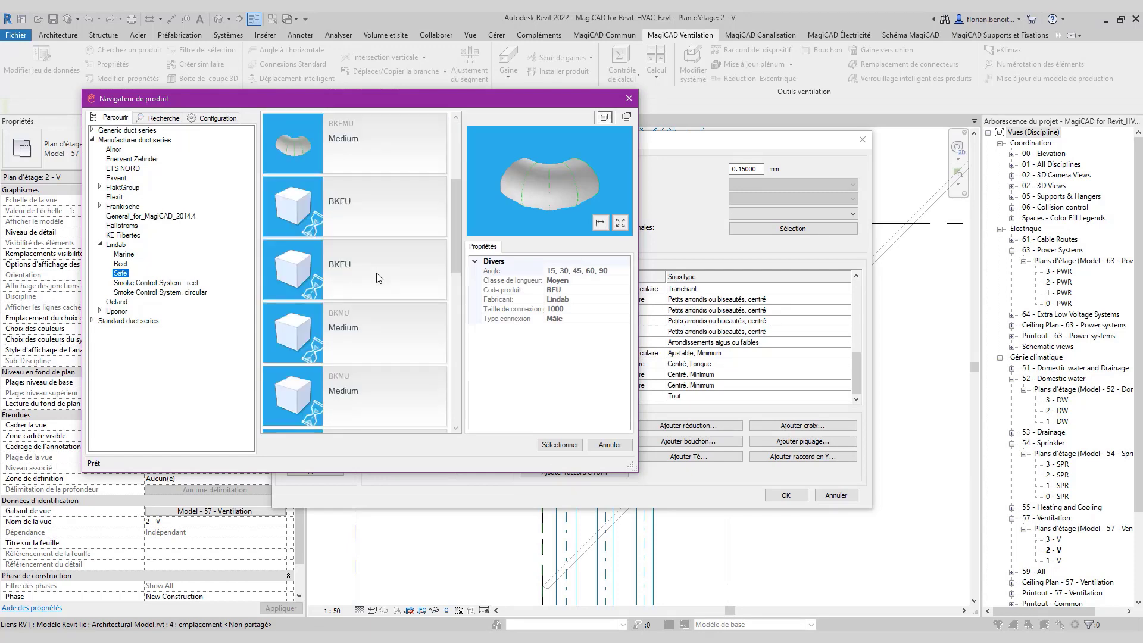
Compare the BKMU and BKFMU Medium elbows and add the BKFMU Medium 90° elbow to the Lindab Safe series
left_click(345, 129)
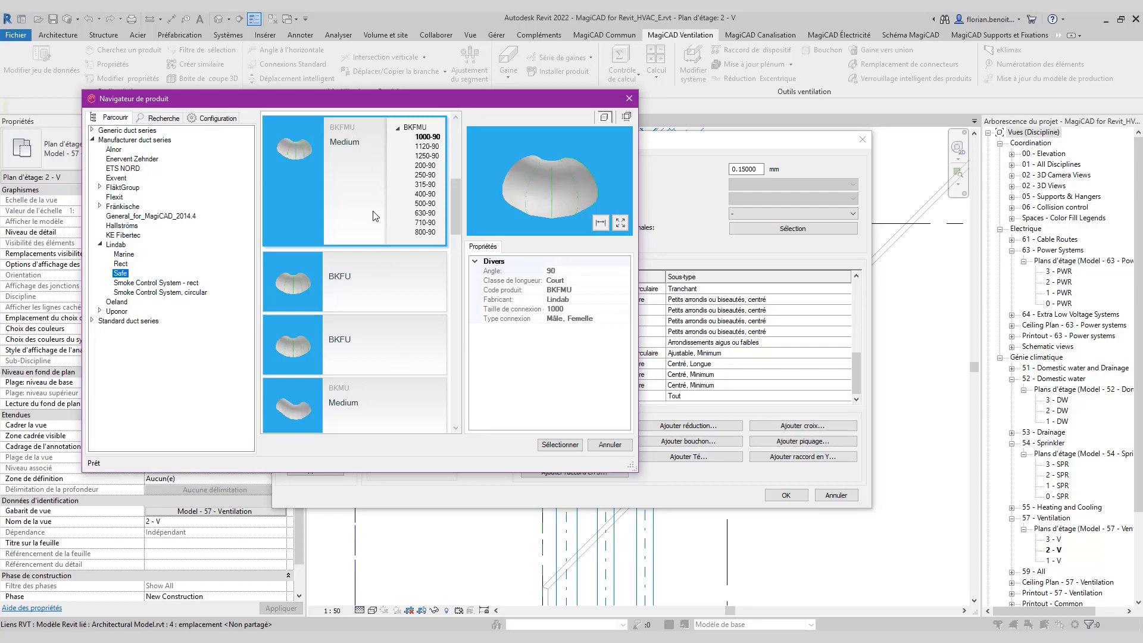
scroll(374, 244, "down", 10)
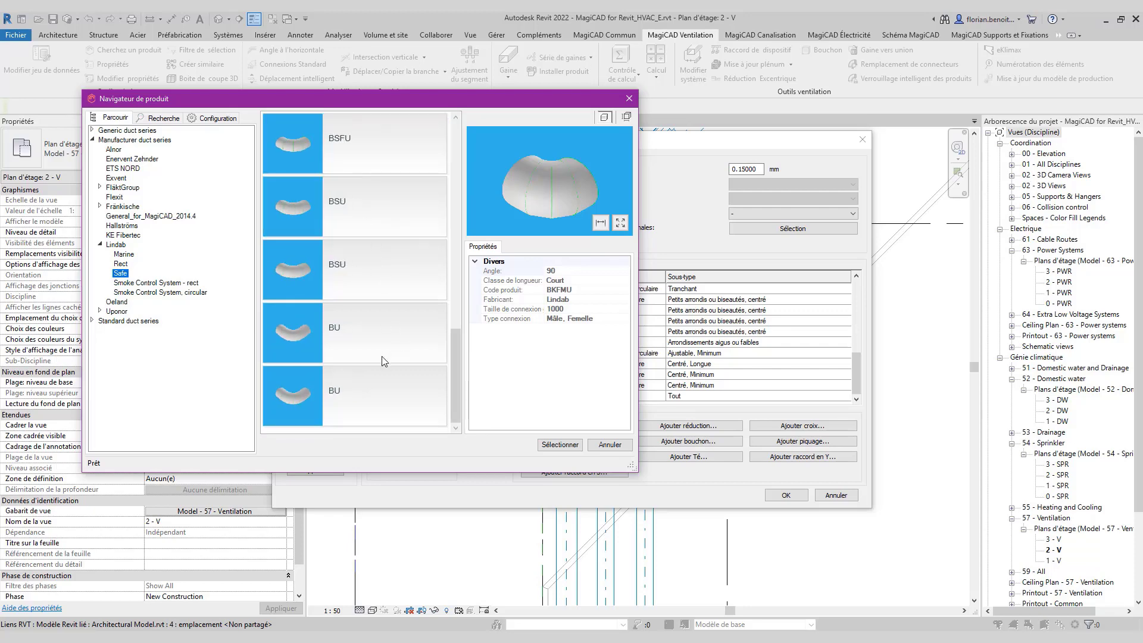
scroll(381, 354, "up", 10)
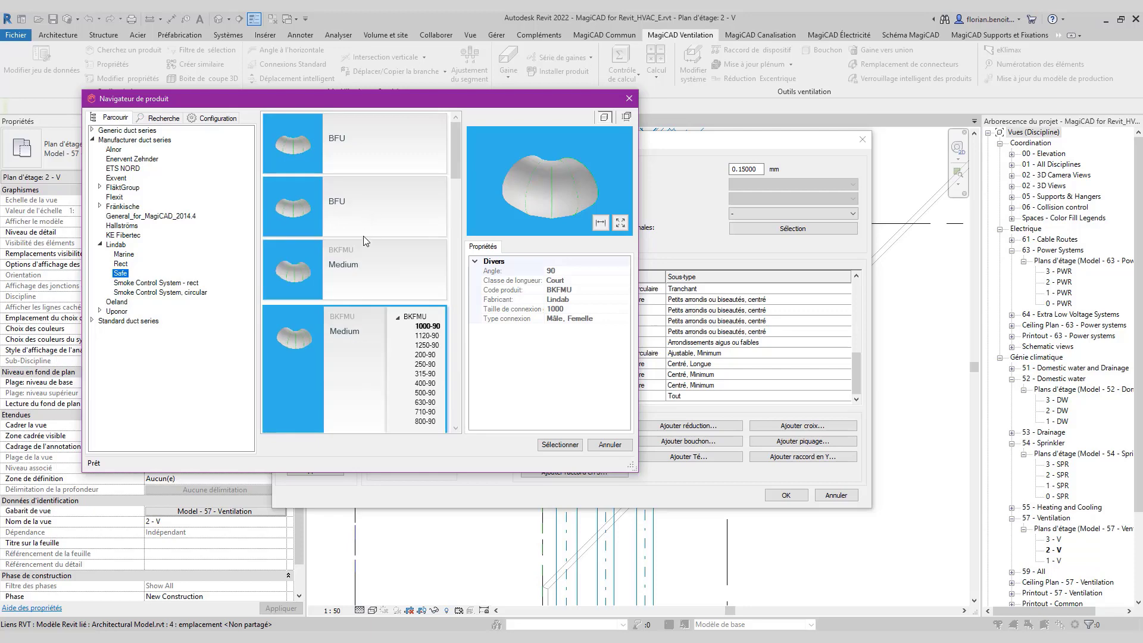
scroll(365, 240, "down", 3)
scroll(378, 350, "down", 6)
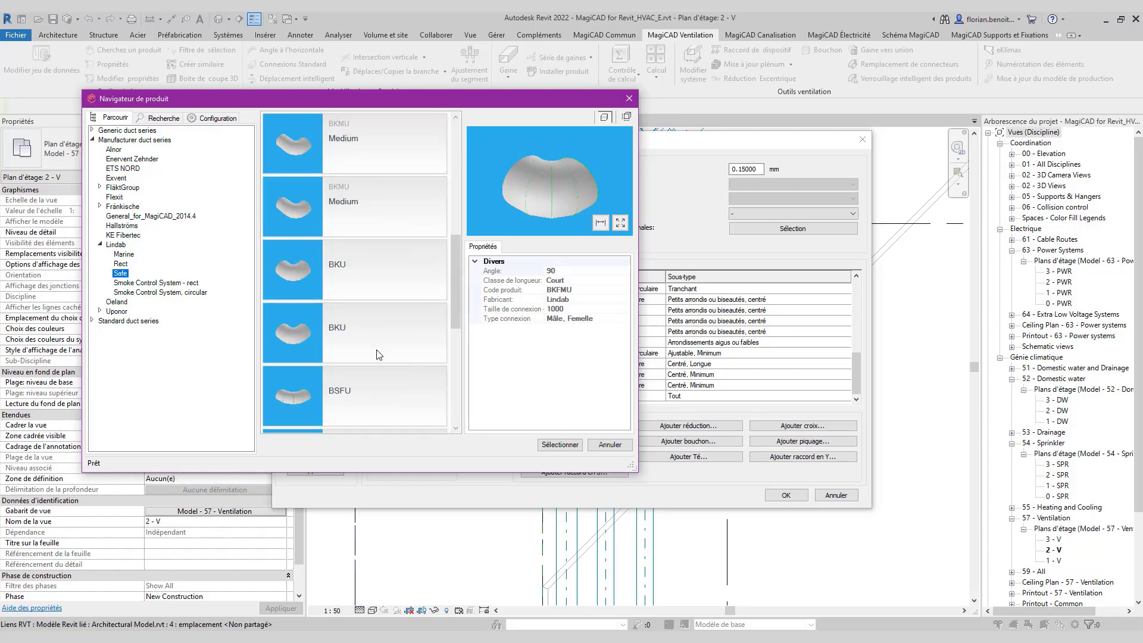
scroll(367, 225, "up", 2)
left_click(354, 149)
scroll(369, 158, "up", 3)
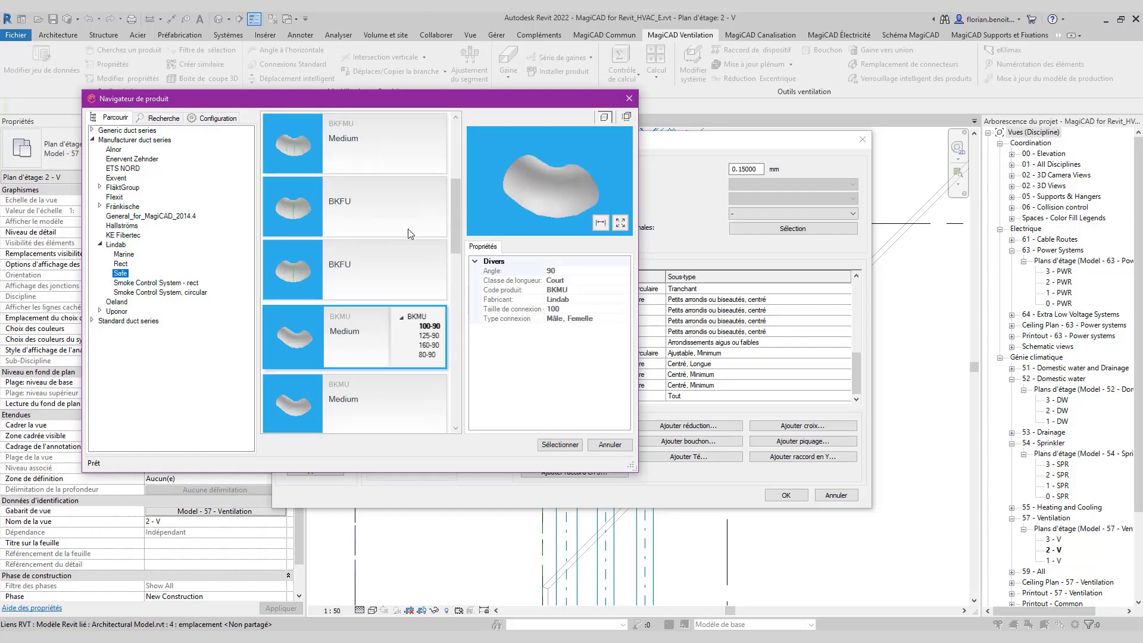
left_click(363, 146)
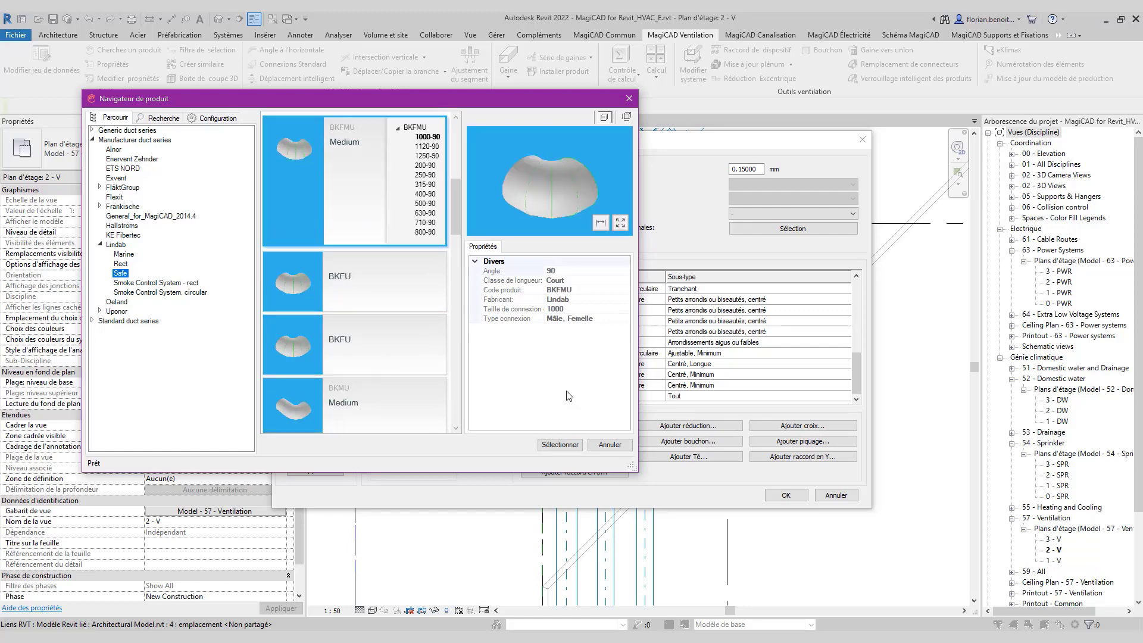
left_click(576, 445)
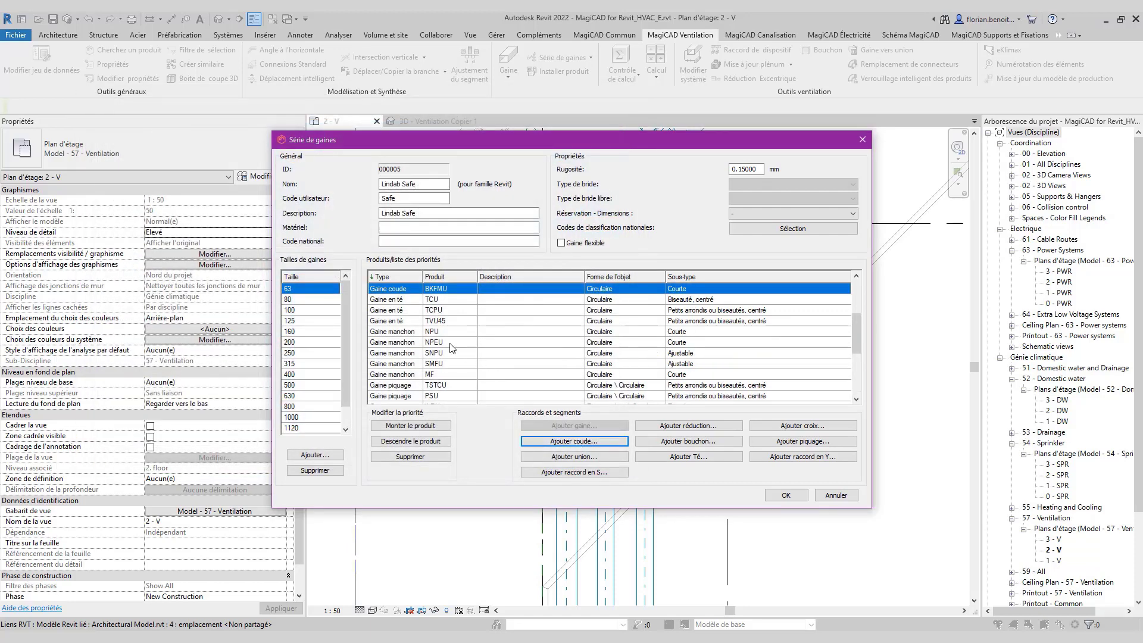
Remove the BKFU and BSFU elbows from the Lindab Safe product list
scroll(470, 327, "up", 1)
left_click(446, 300)
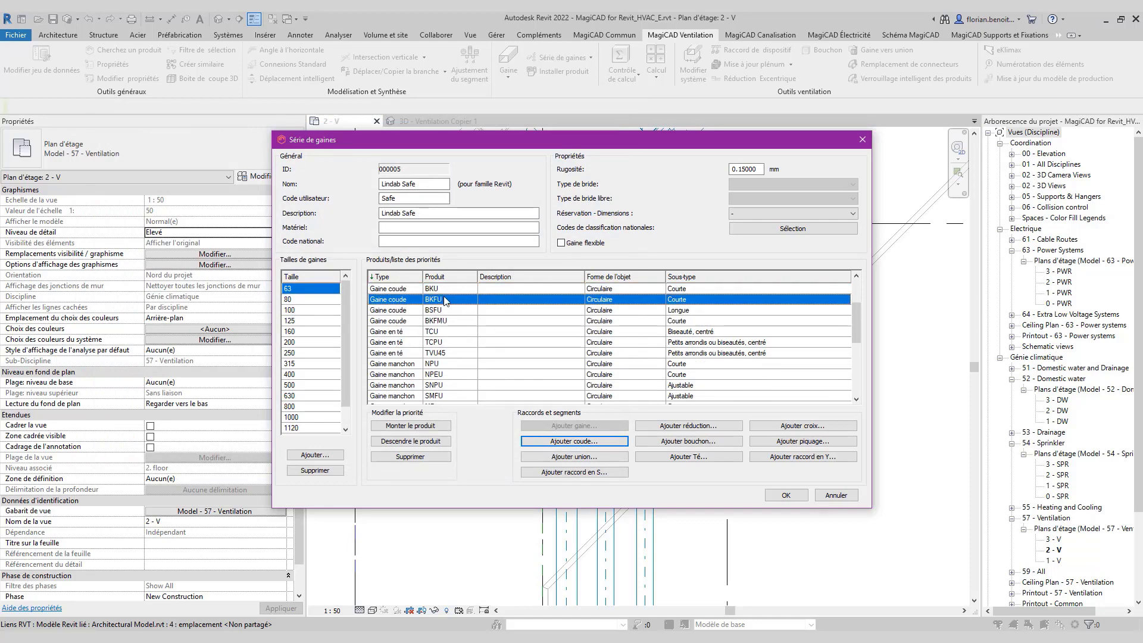
left_click(440, 457)
left_click(558, 350)
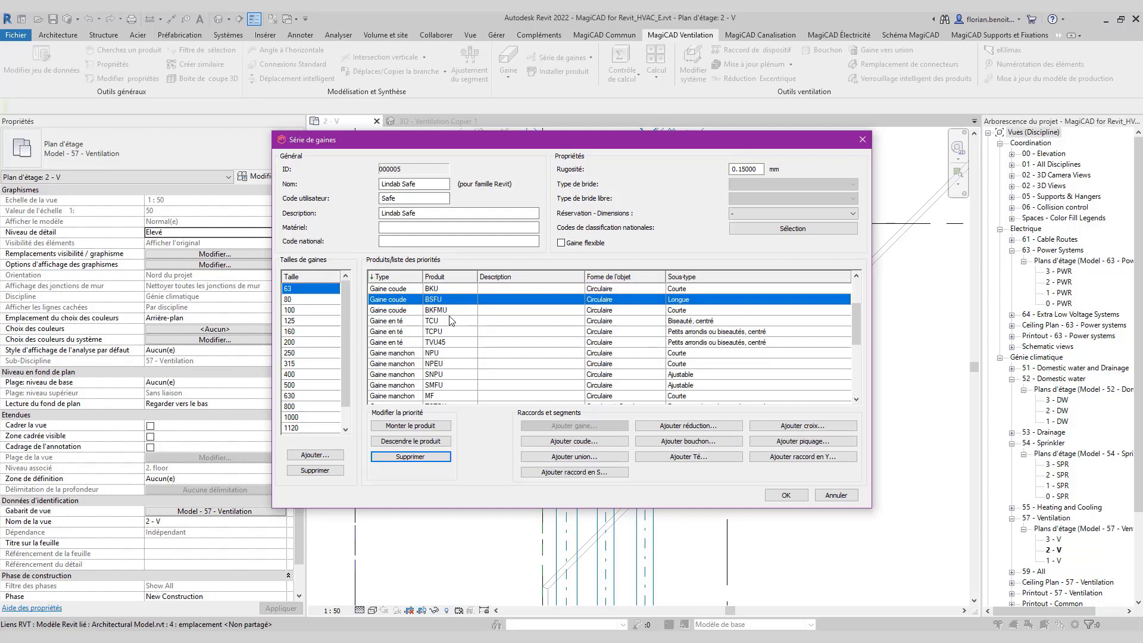
left_click(438, 456)
key("Return")
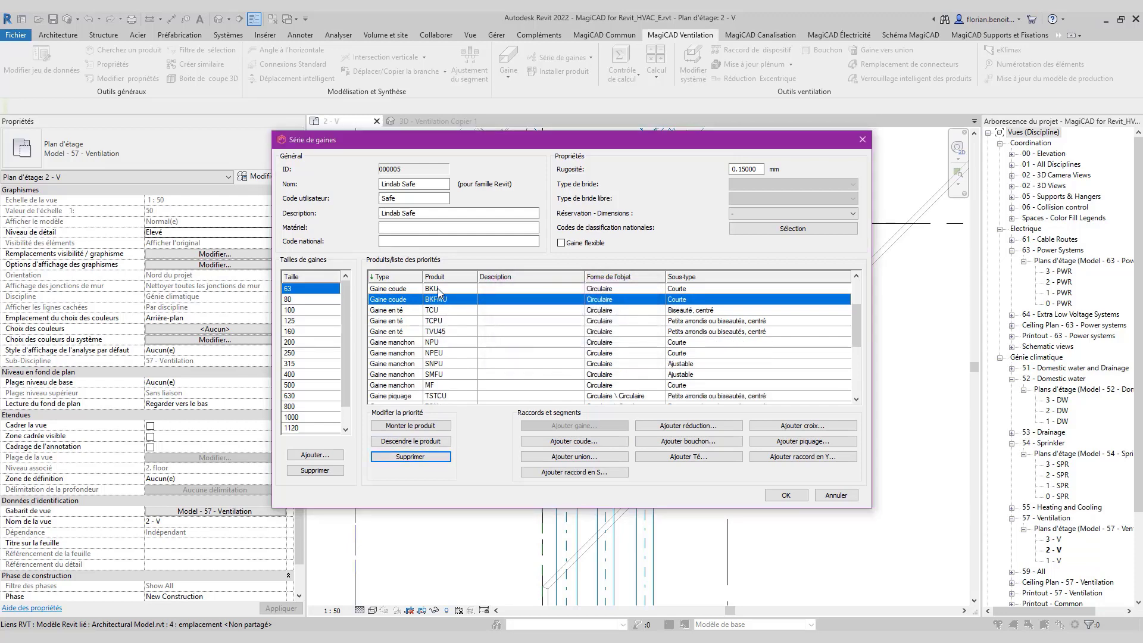
Remove the BKU, BU and BFU elbows from the Lindab Safe product list
left_click(438, 290)
left_click(417, 456)
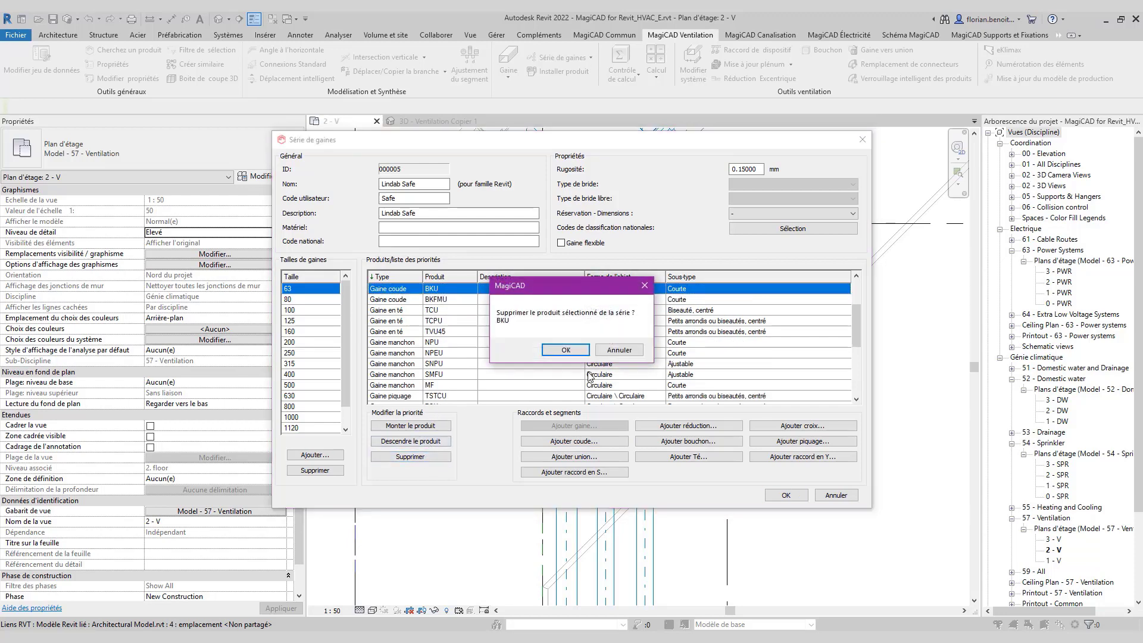
left_click(565, 350)
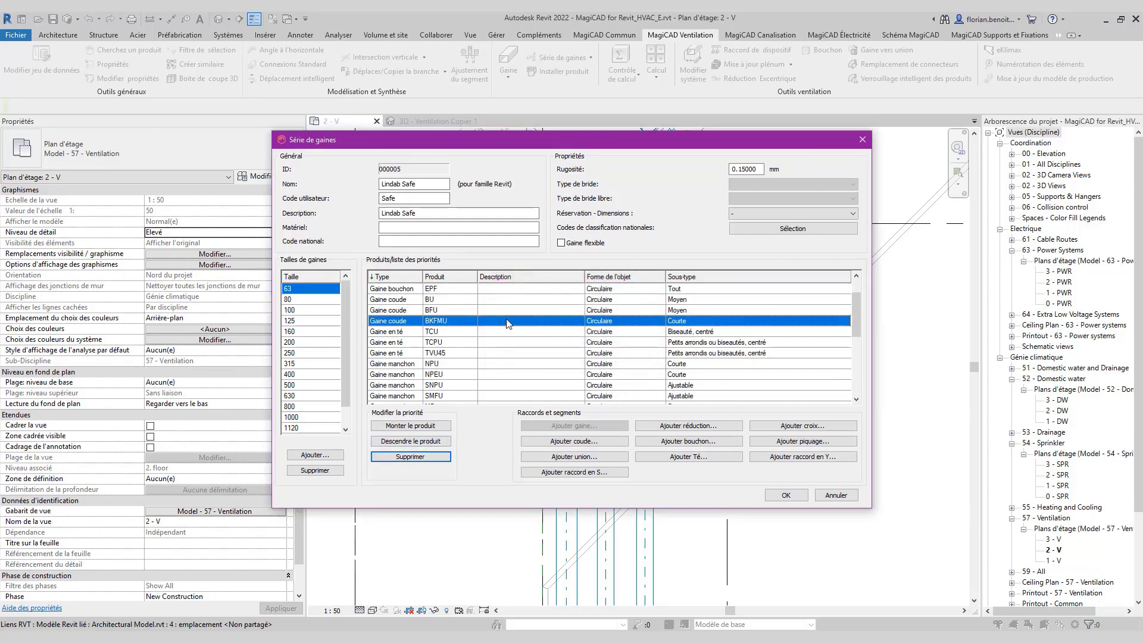
left_click(451, 300)
left_click(435, 457)
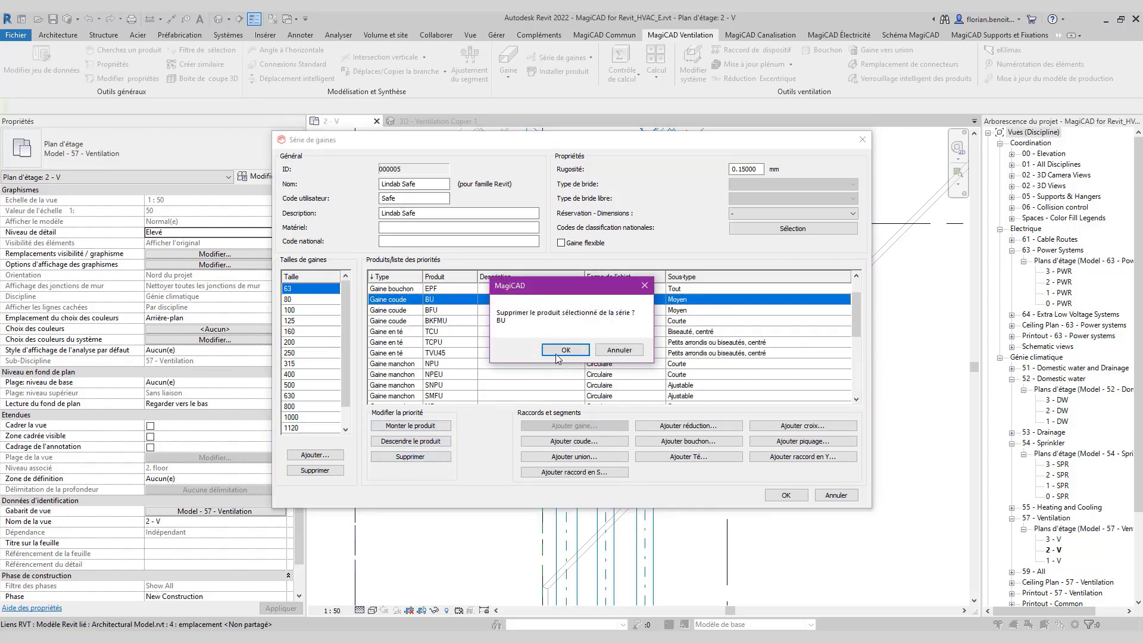
left_click(565, 351)
left_click(441, 456)
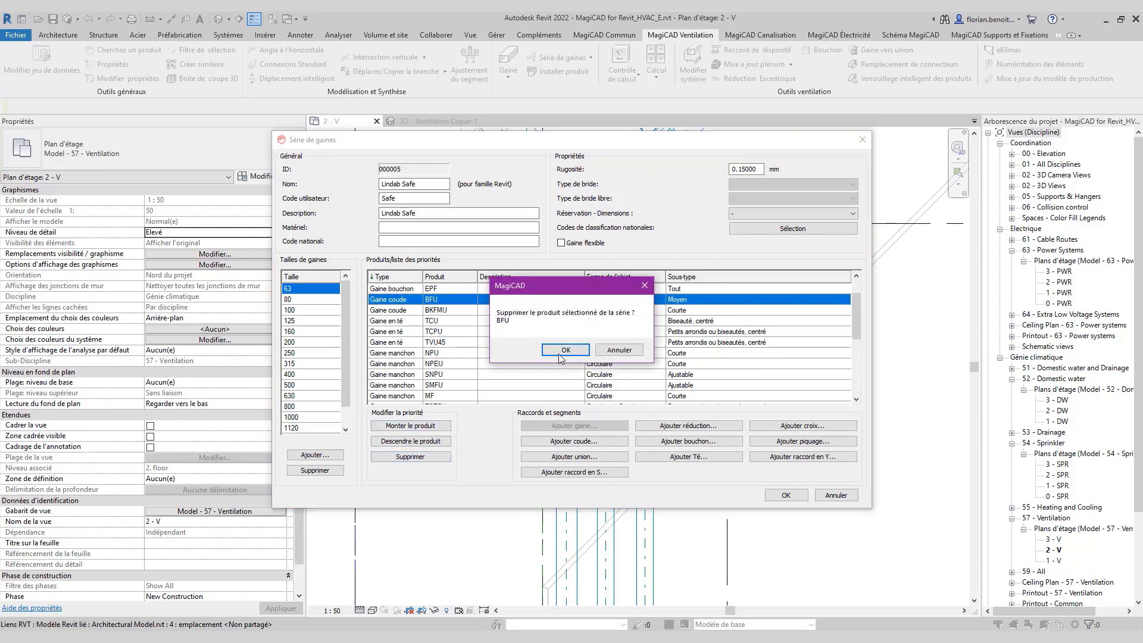
left_click(563, 351)
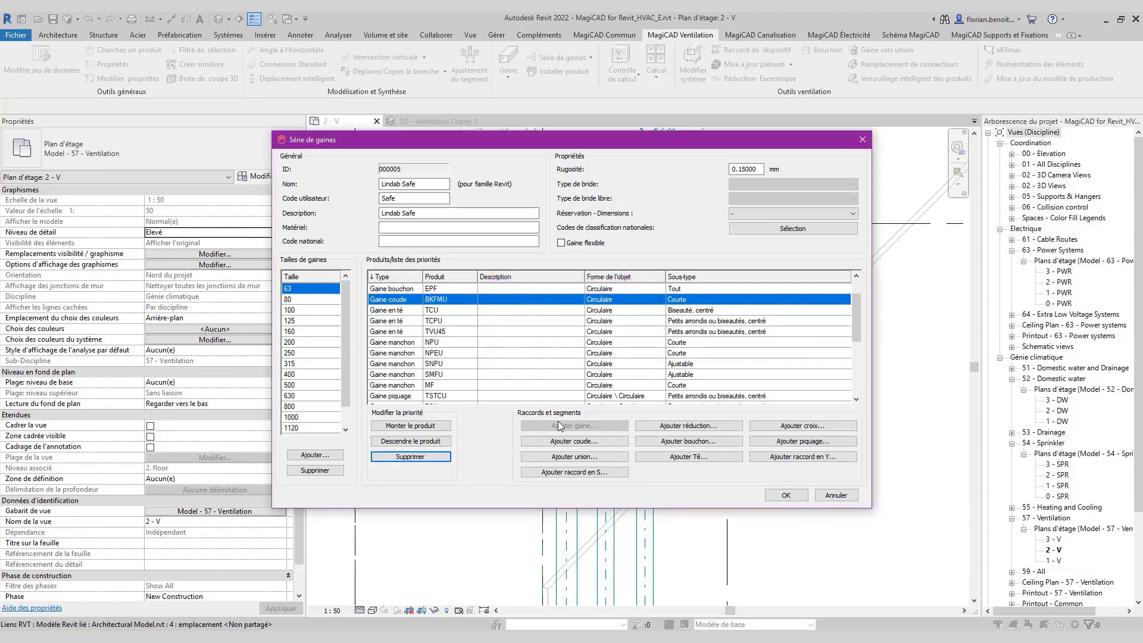
Browse the tees available in the Lindab Safe manufacturer series without adding one to the duct series
left_click(689, 456)
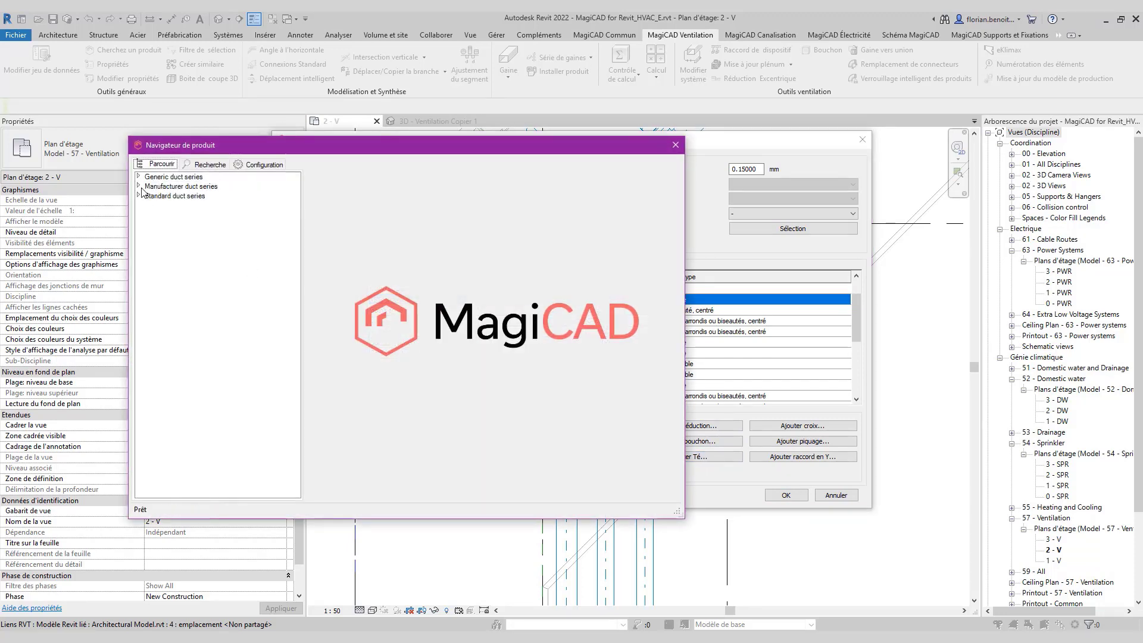
left_click(139, 187)
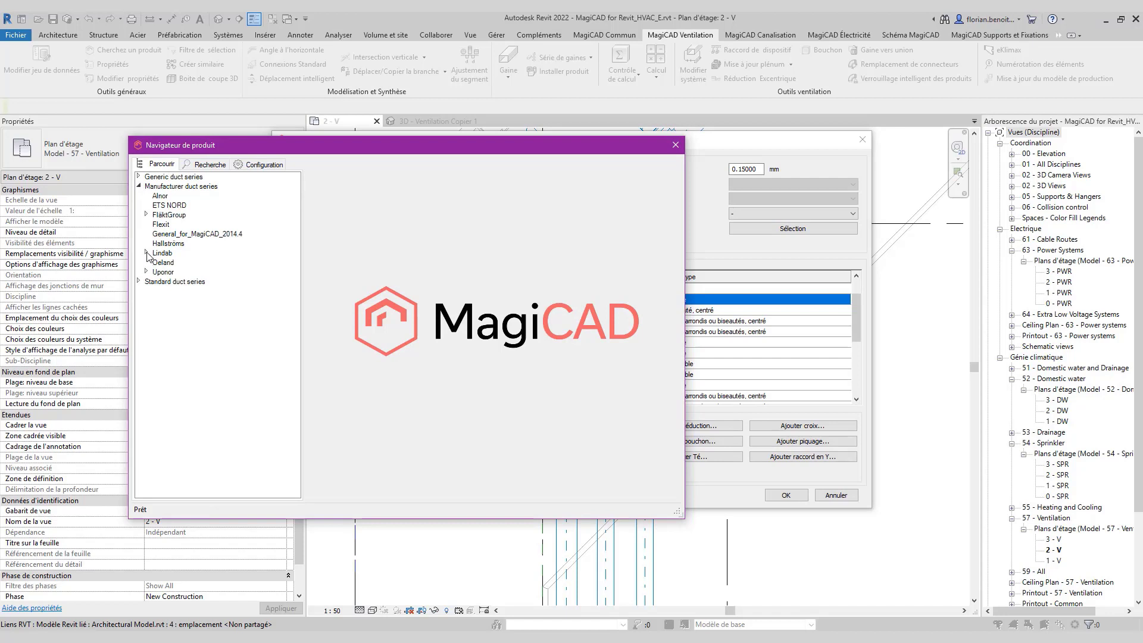
left_click(147, 253)
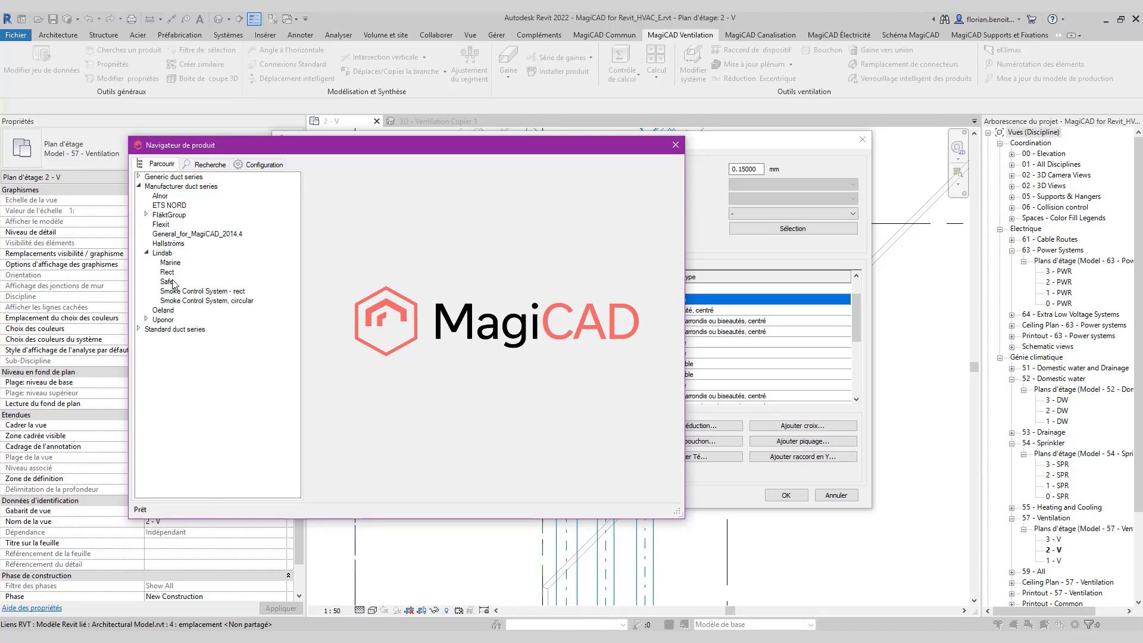
left_click(167, 282)
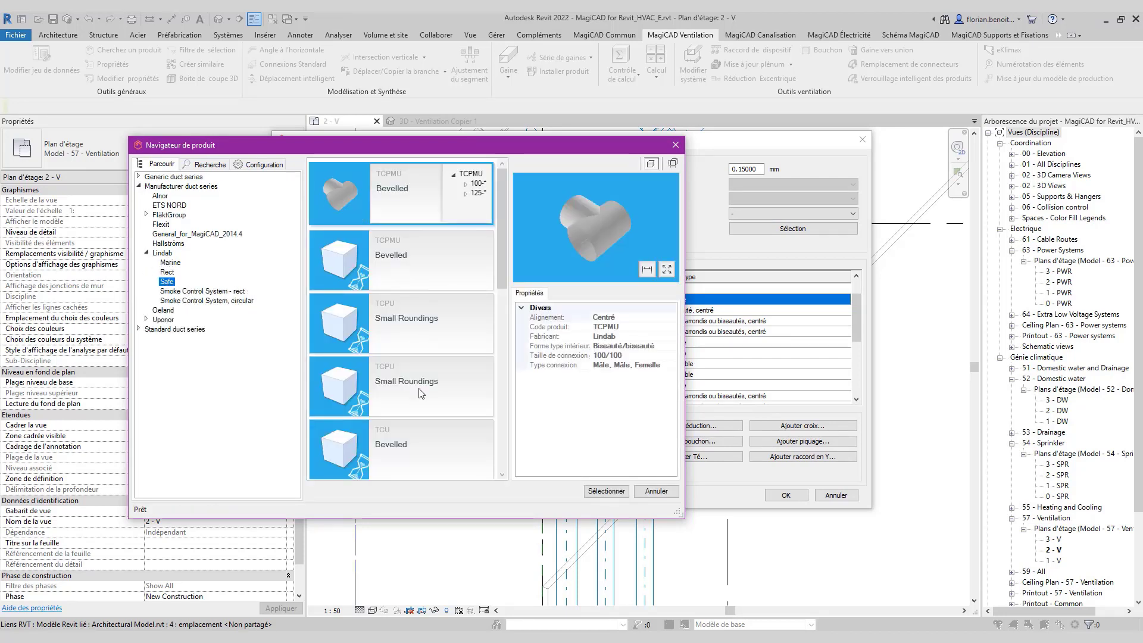
scroll(419, 393, "down", 5)
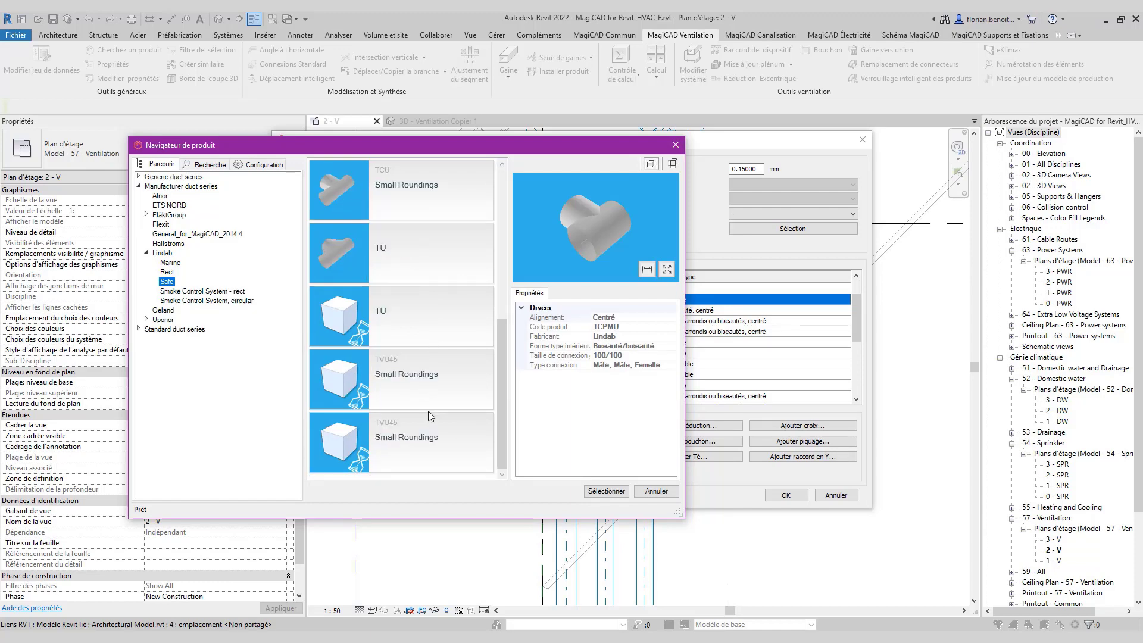
scroll(422, 420, "up", 5)
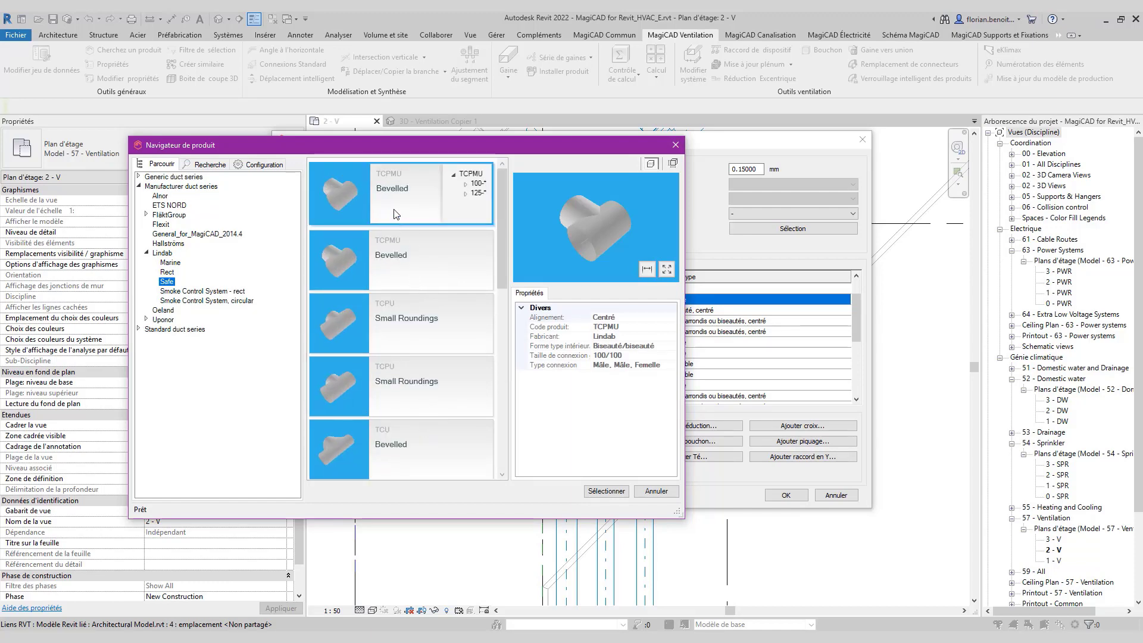
left_click(655, 491)
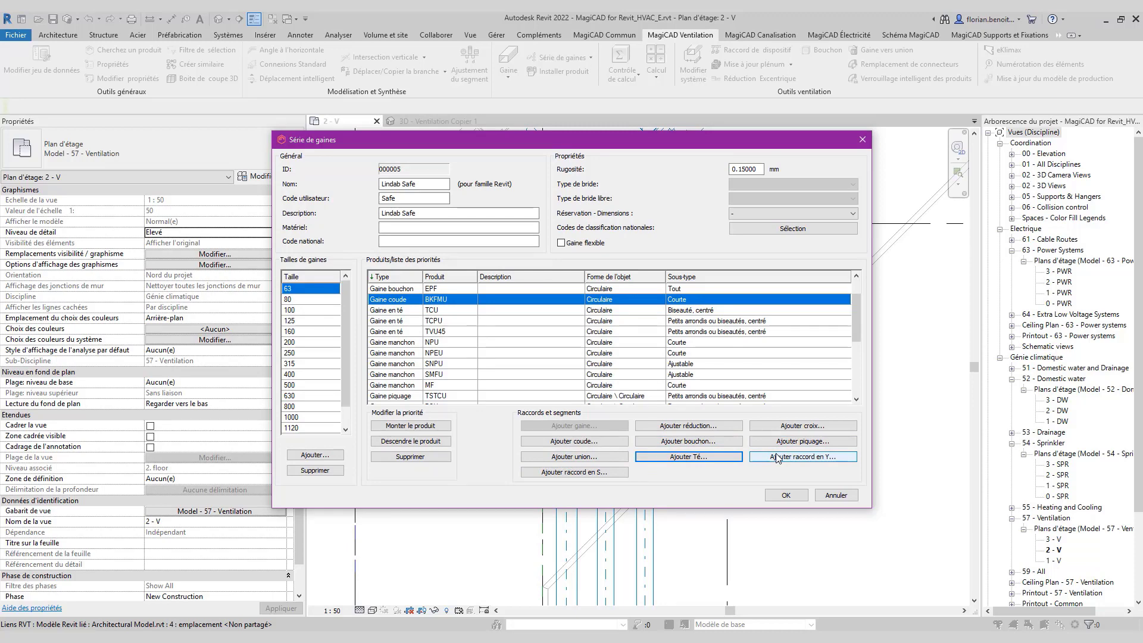
Add the SMFU union from the Lindab Safe manufacturer series to the duct series, save the series and close the dataset
left_click(574, 456)
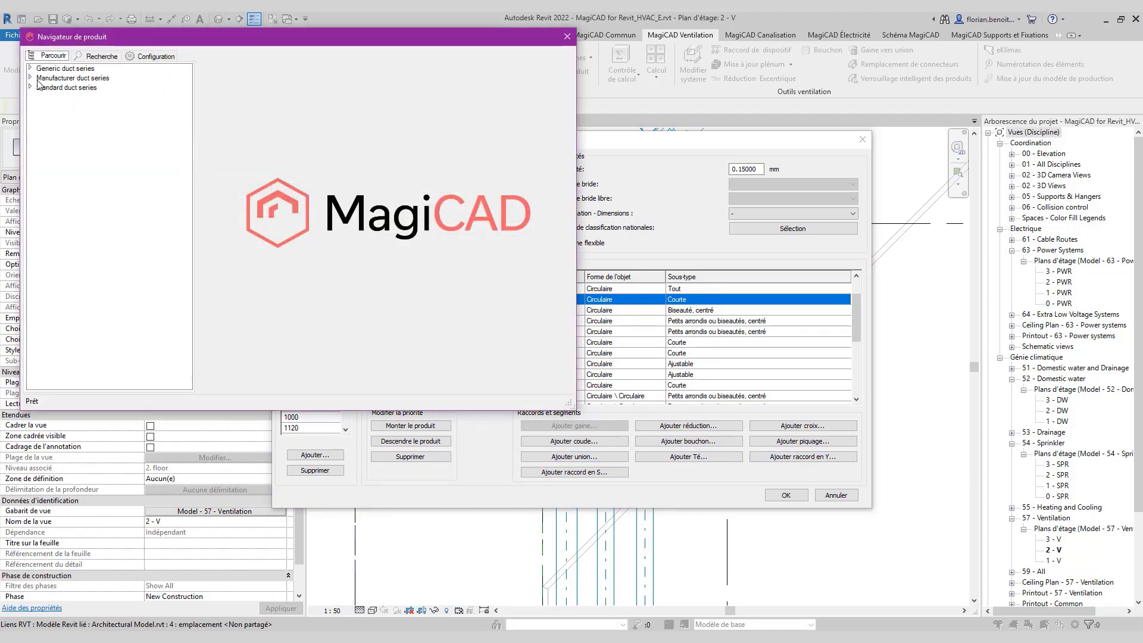
left_click(30, 78)
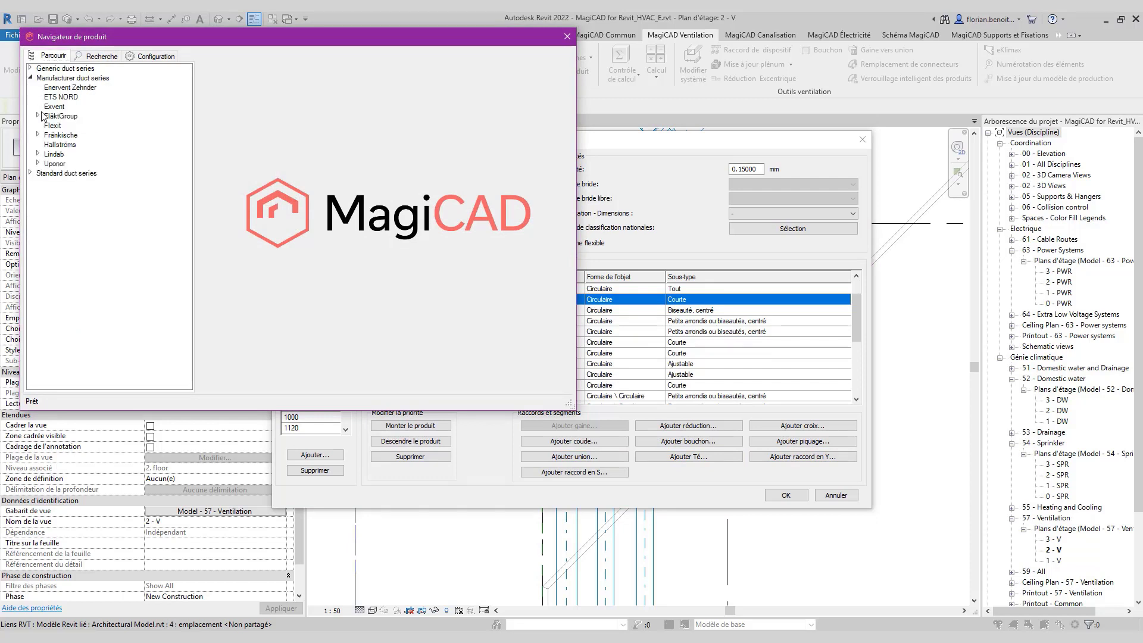
left_click(38, 154)
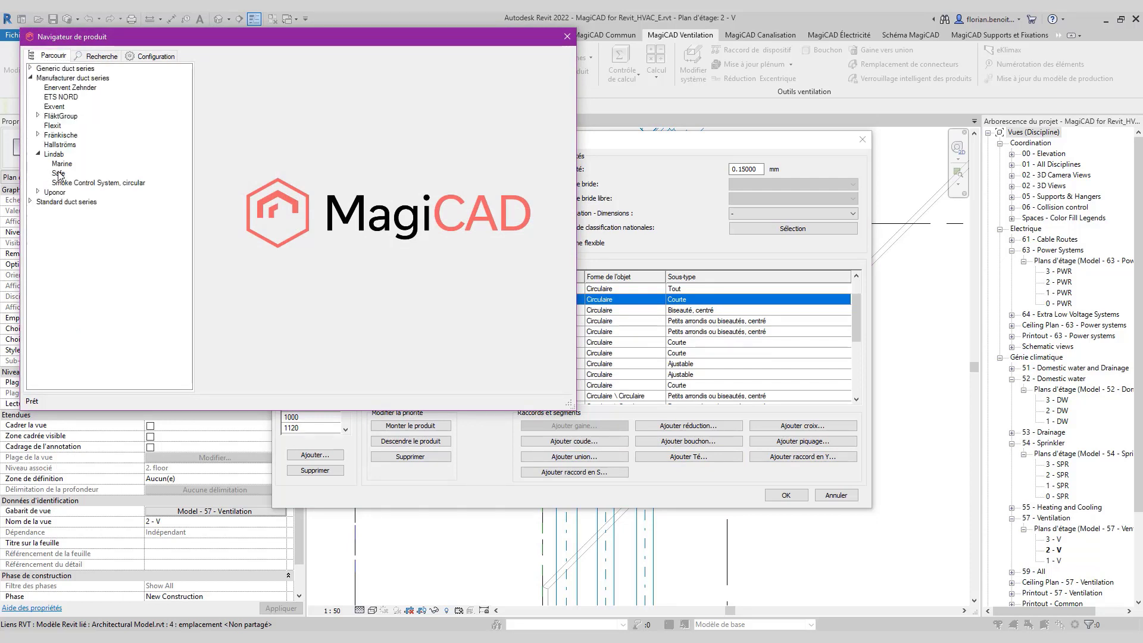
left_click(59, 173)
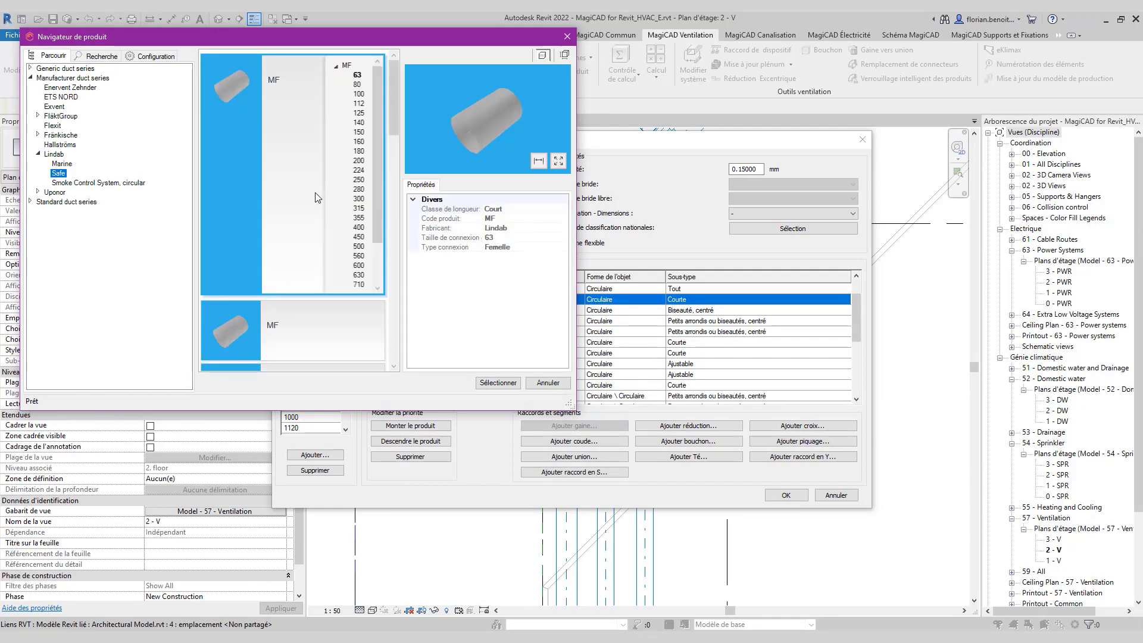
scroll(312, 200, "down", 3)
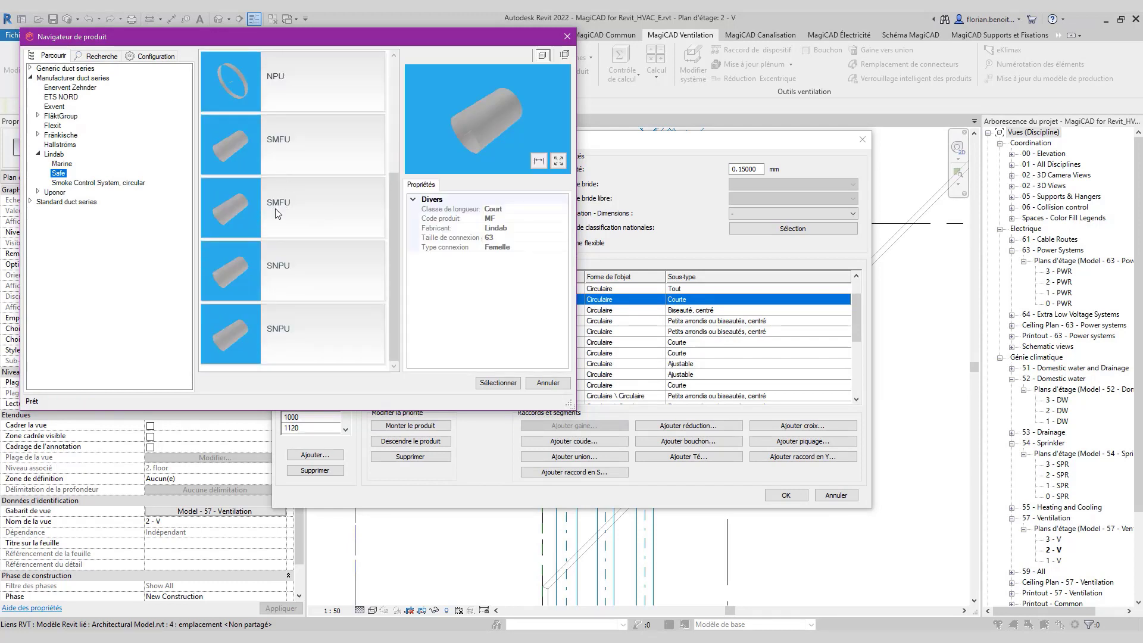
left_click(327, 214)
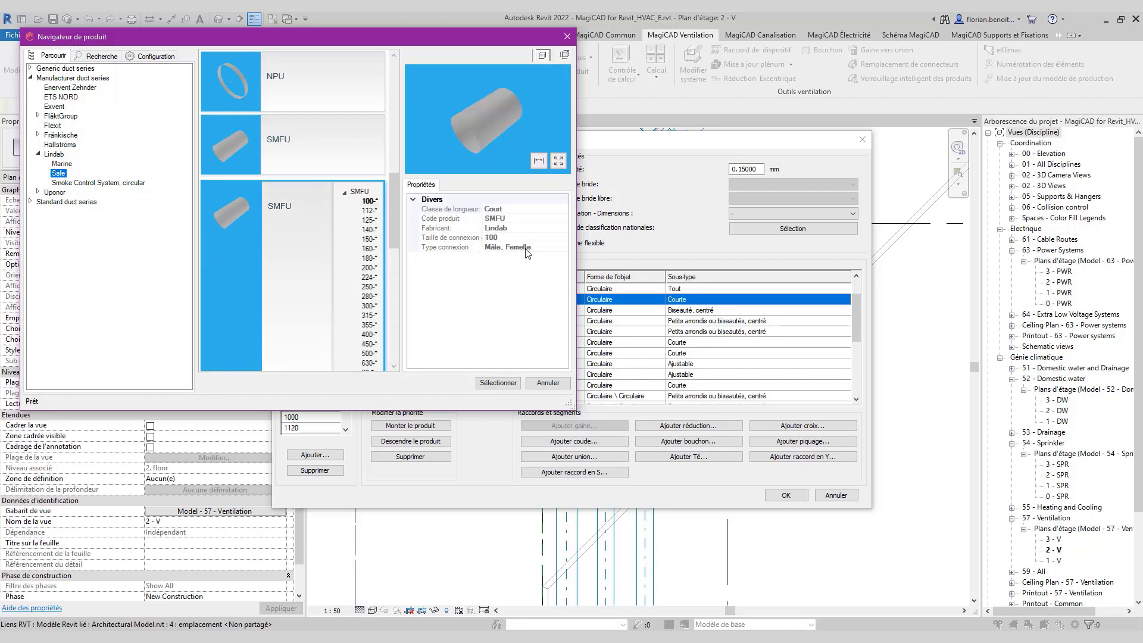
left_click_drag(478, 137, 507, 134)
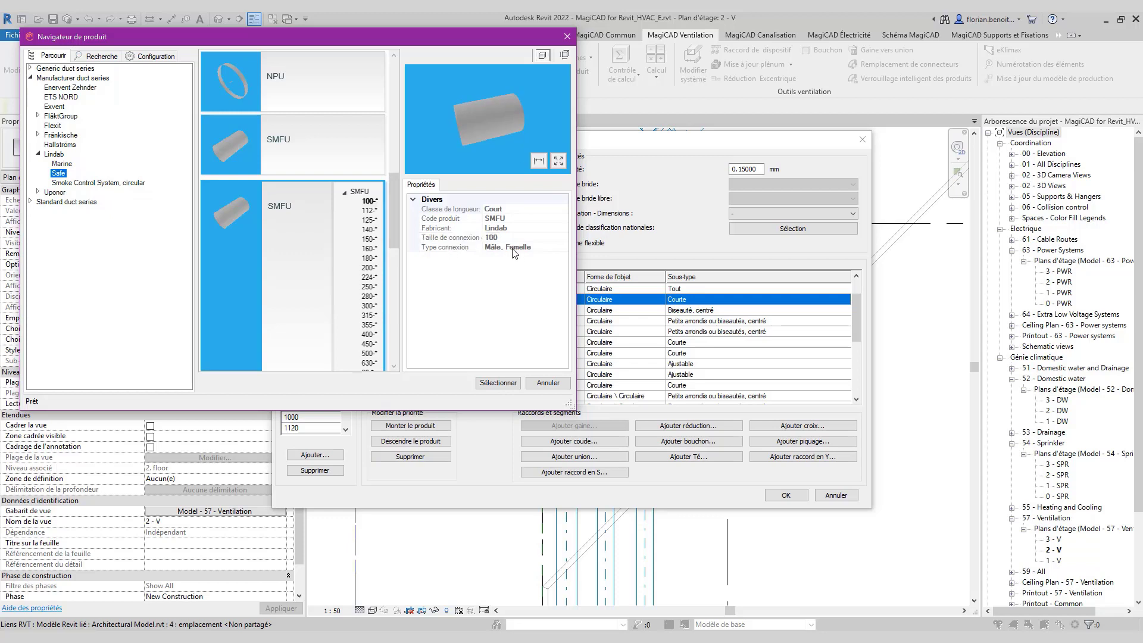
left_click(491, 383)
left_click(789, 492)
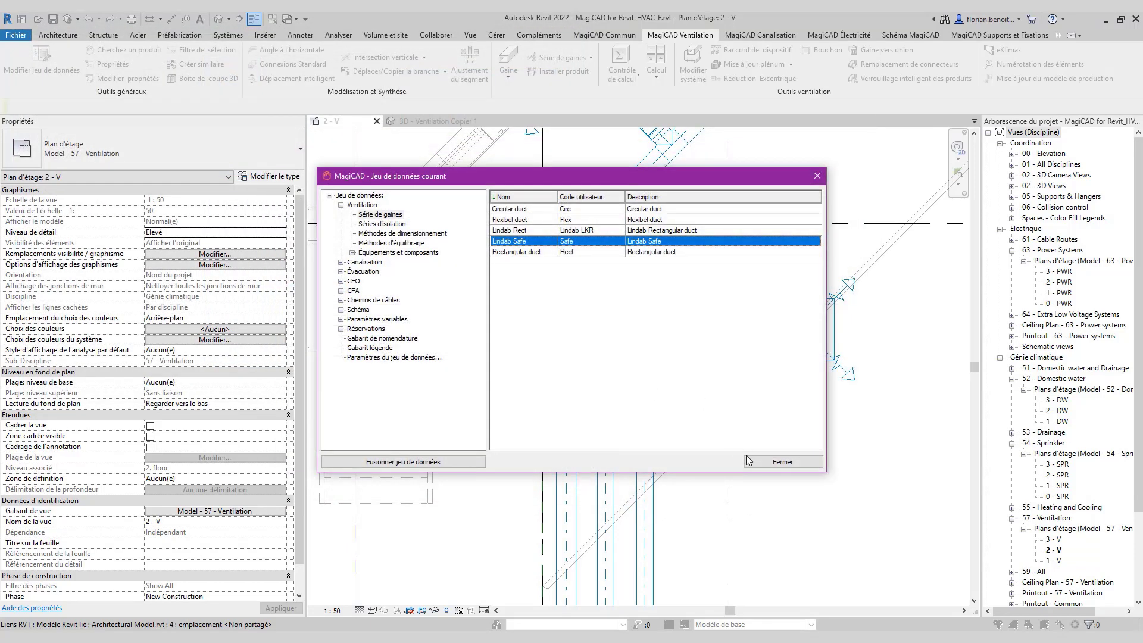
left_click(751, 462)
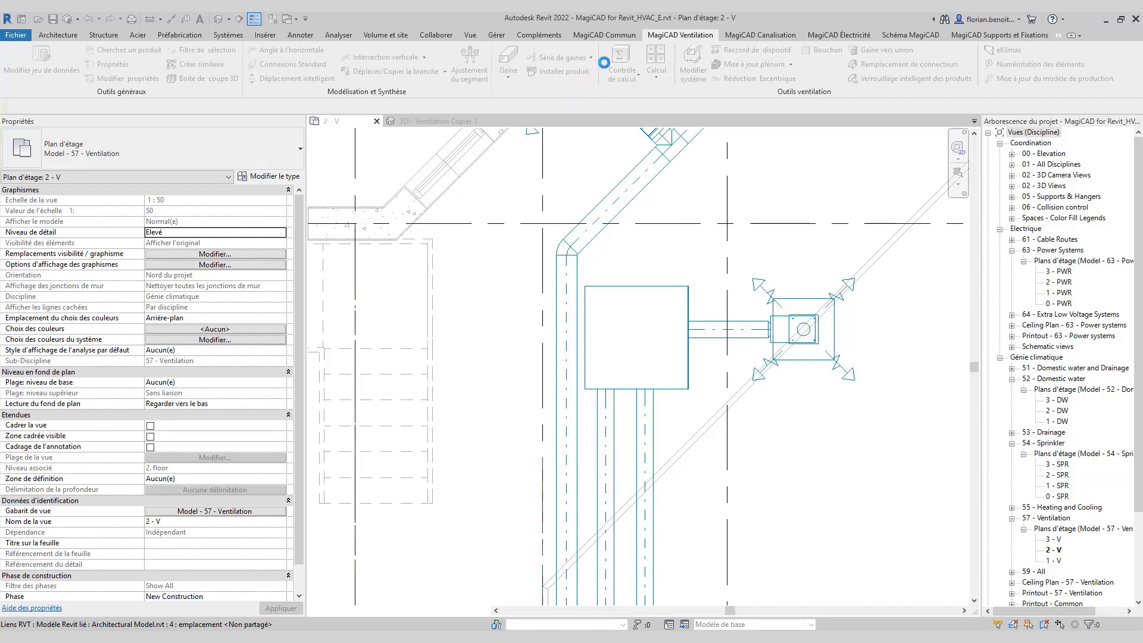
Start the duct series update and choose Lindab Safe as the series to update
left_click(560, 57)
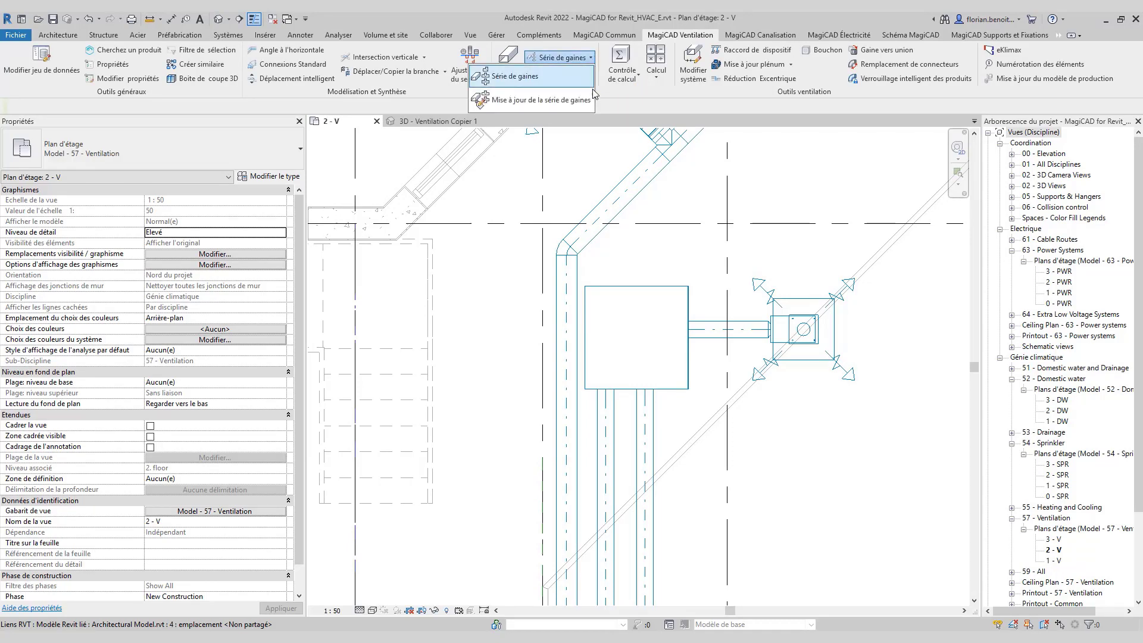
left_click(554, 96)
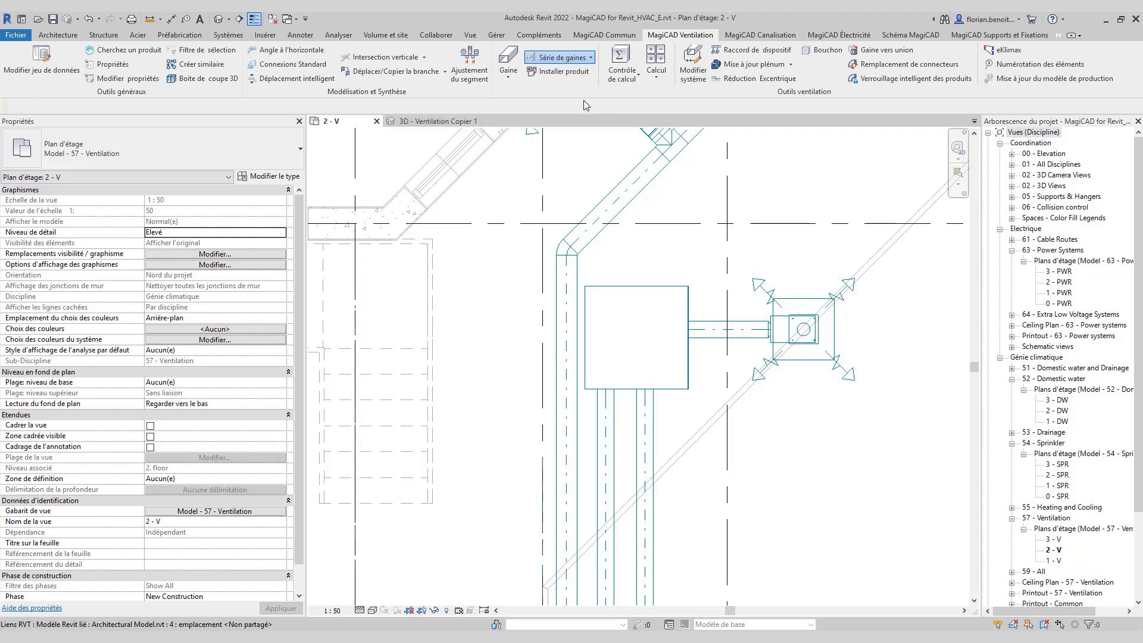
left_click(665, 284)
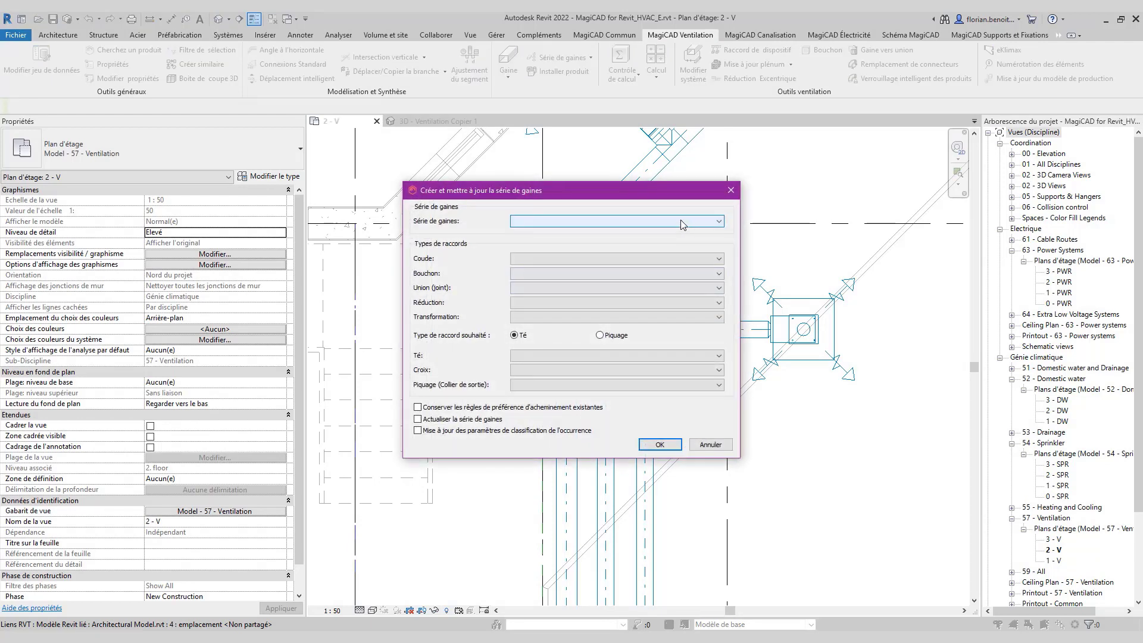
left_click(684, 221)
left_click(595, 255)
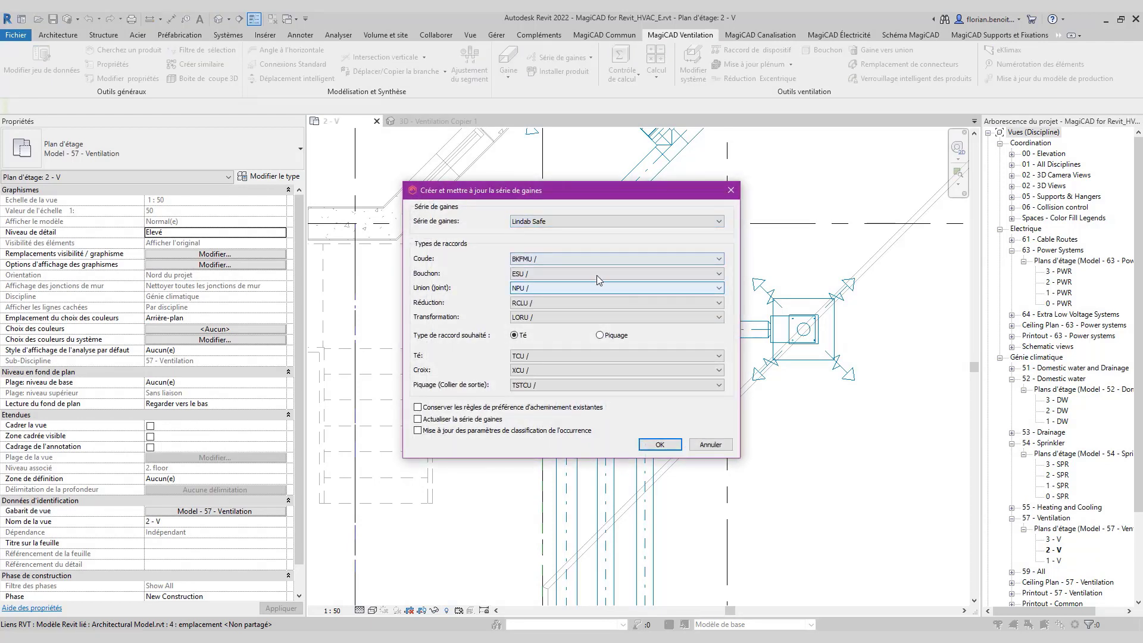
Set the union fitting to SMFU, enable refreshing of the duct series and run the update
left_click(534, 303)
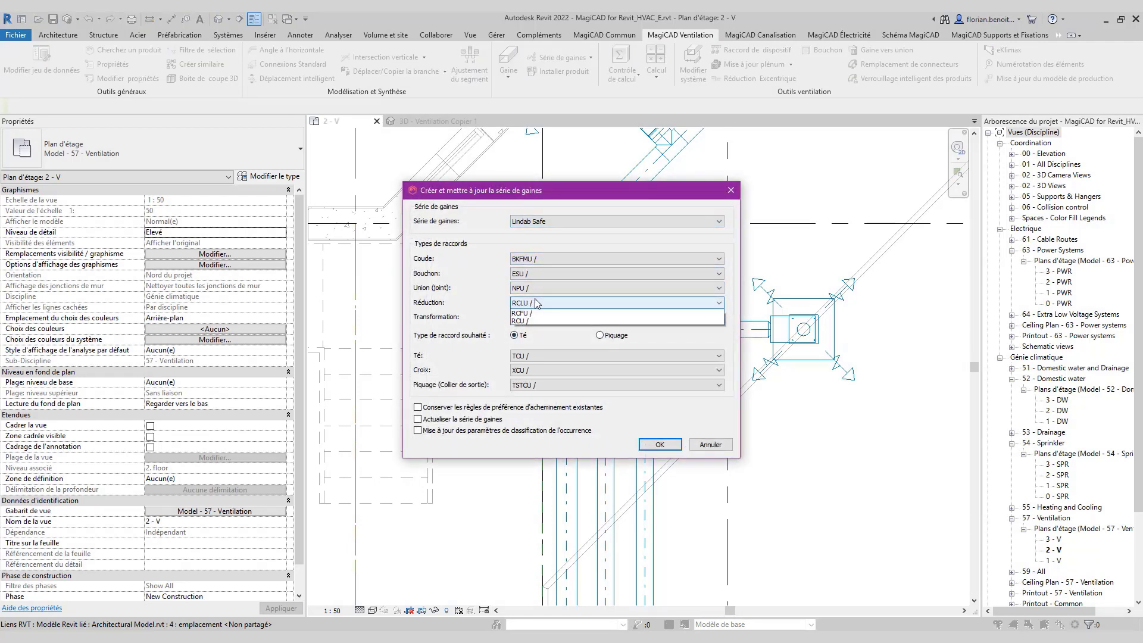
left_click(553, 322)
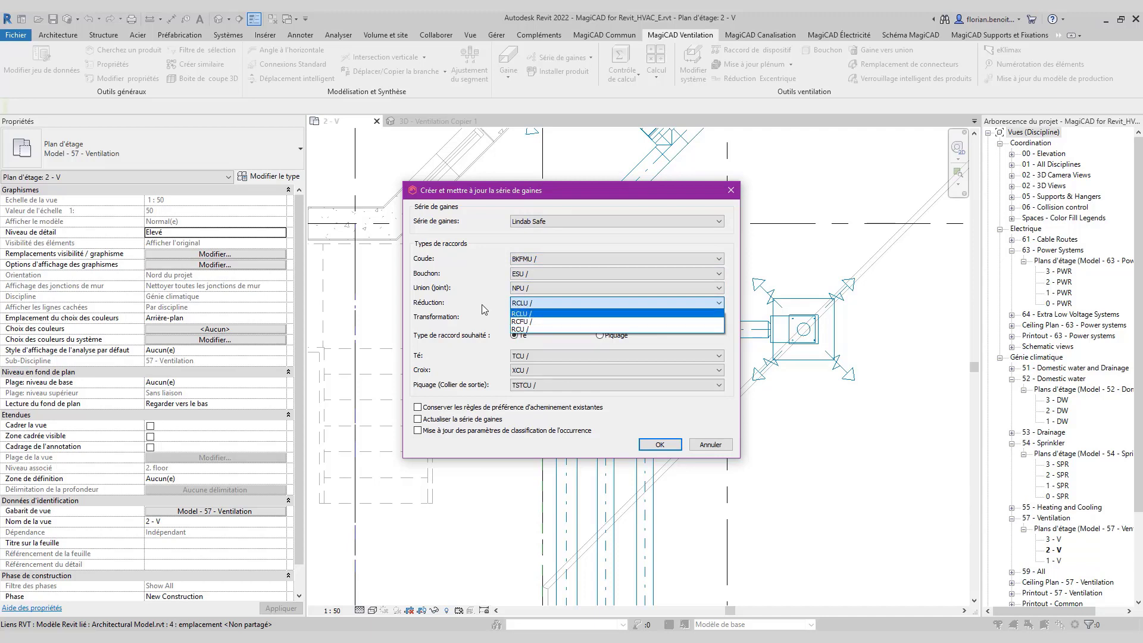
left_click(527, 288)
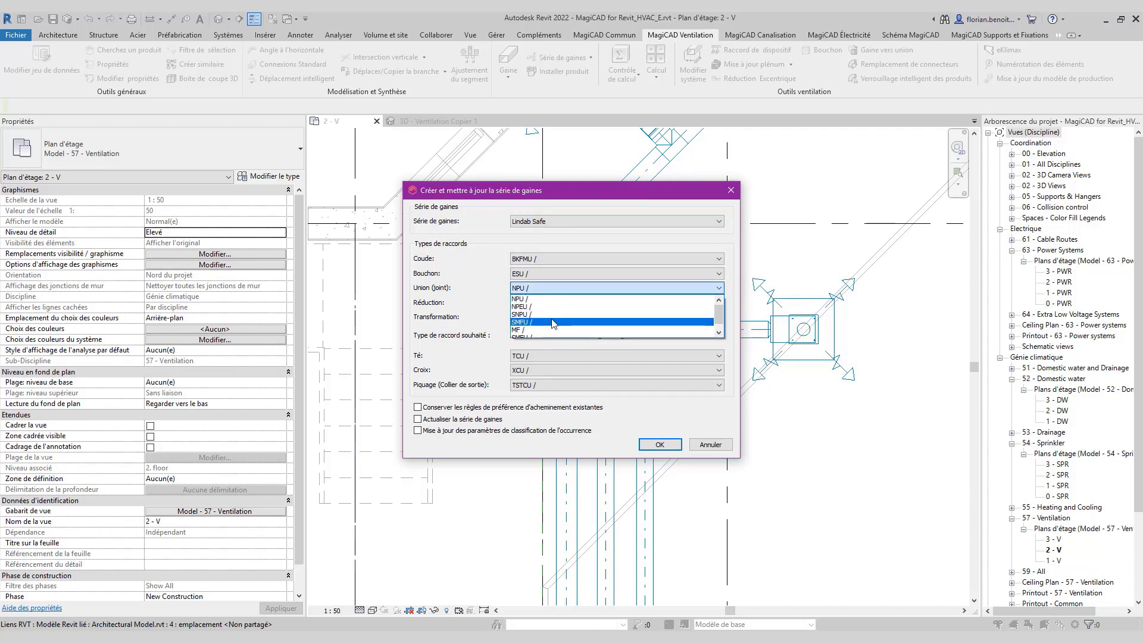
left_click(548, 322)
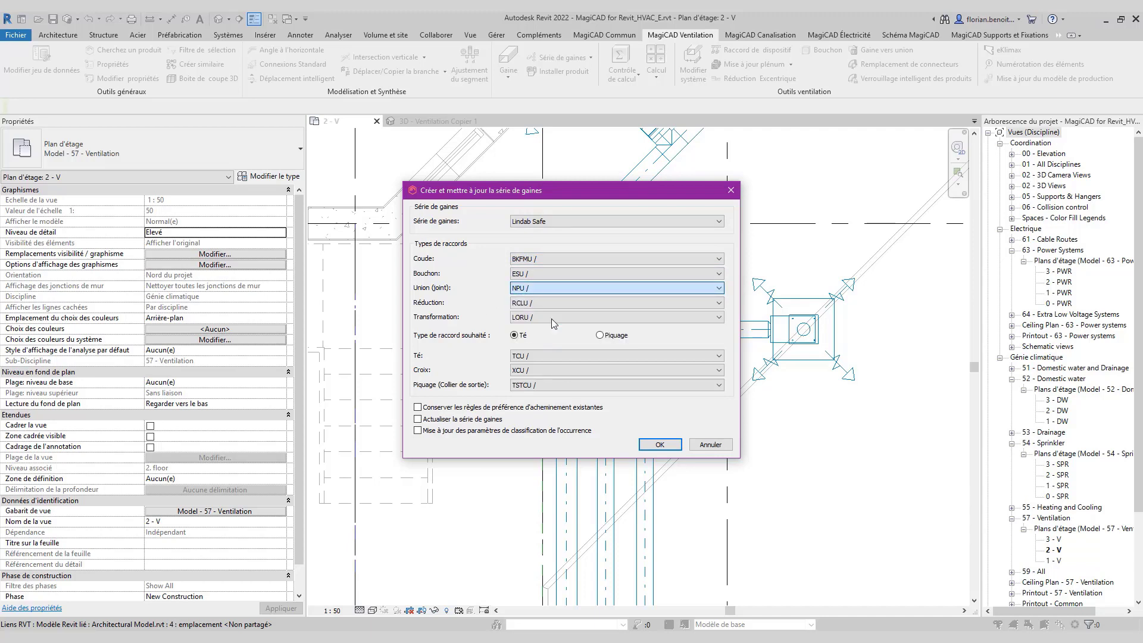
left_click(452, 420)
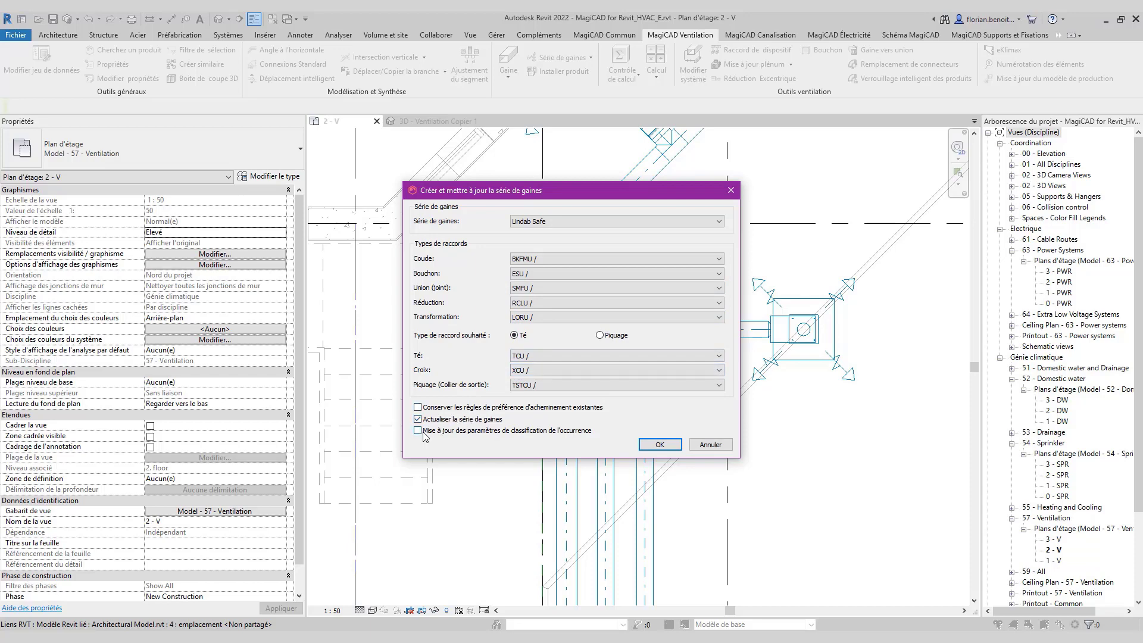
left_click(659, 444)
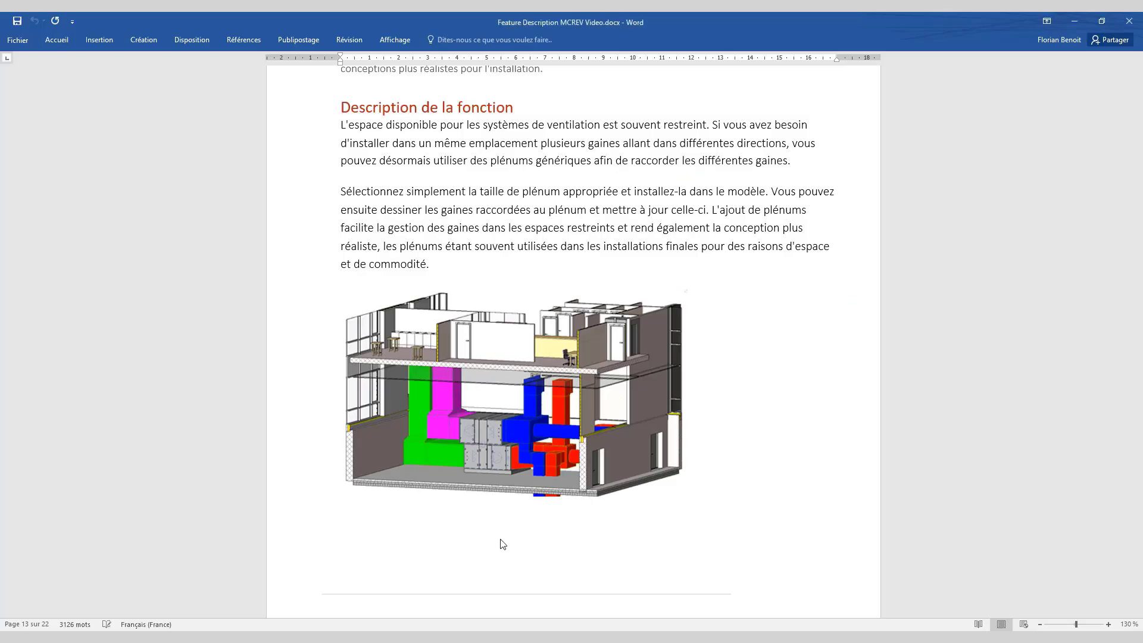
scroll(543, 448, "down", 4)
scroll(542, 448, "down", 10)
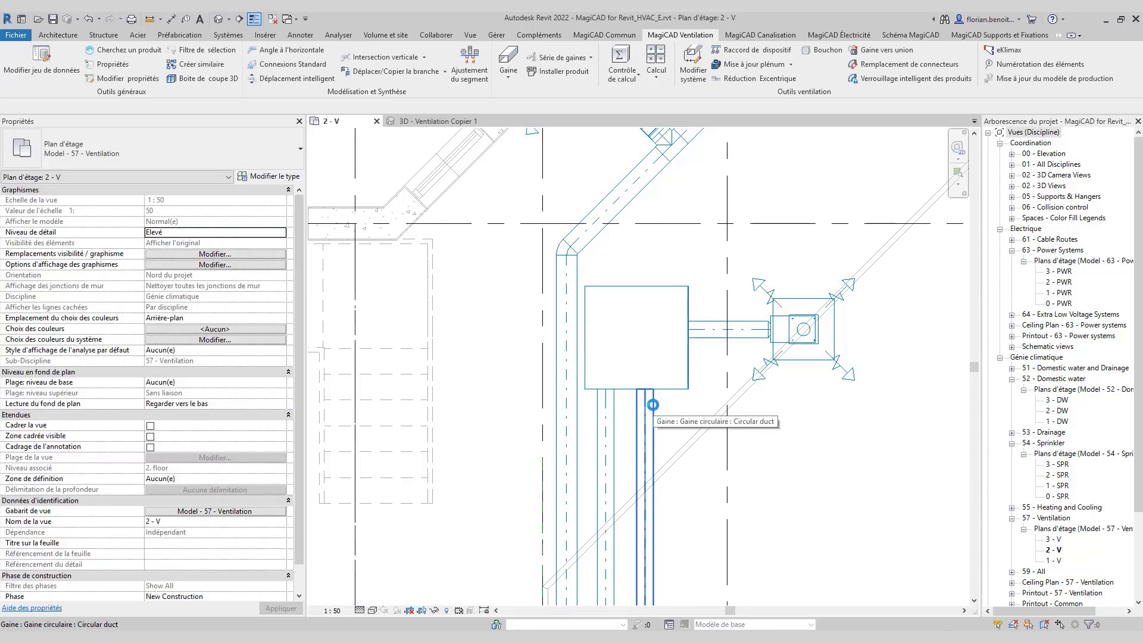
left_click(787, 176)
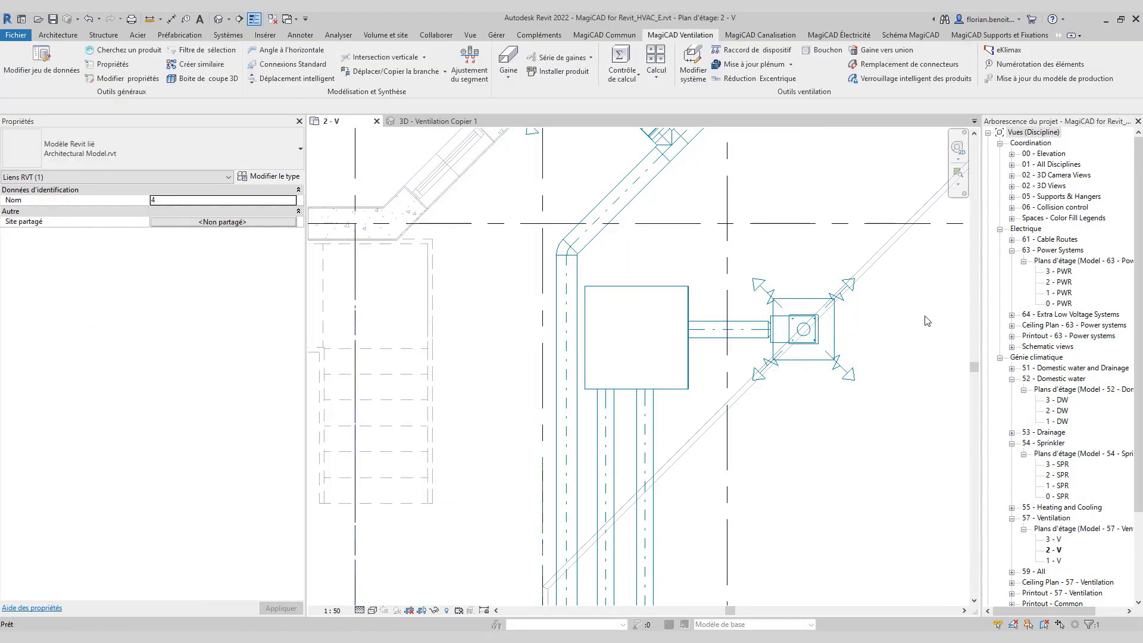
left_click(662, 386)
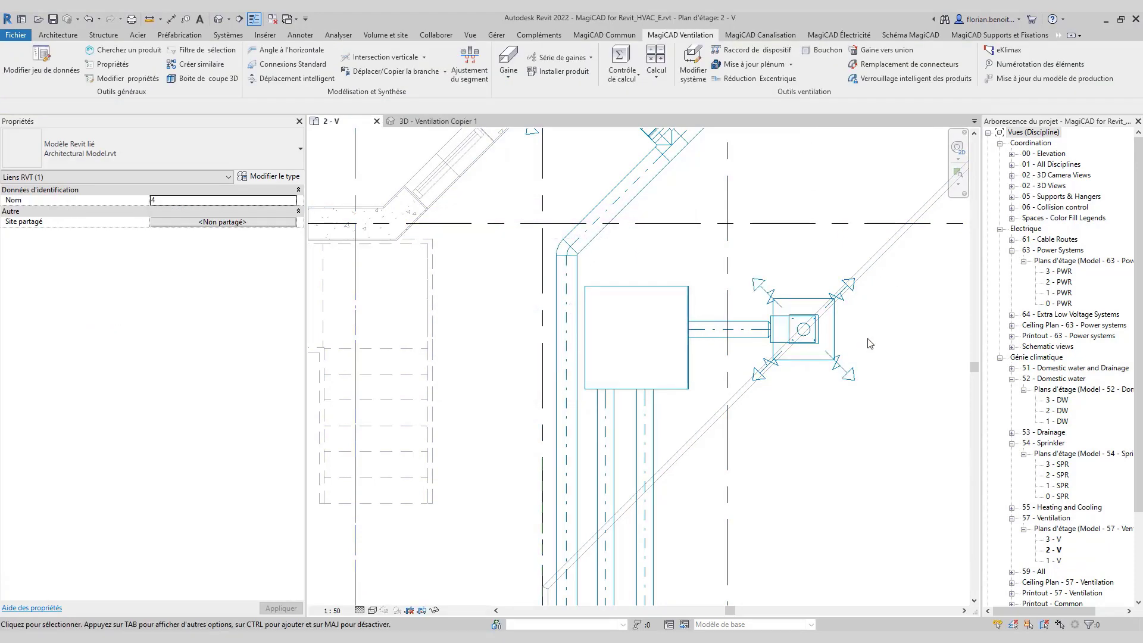
Draw a 200 mm Lindab Safe supply duct at 3000 mm centre elevation with two 90° turns, about 900 mm apart, in an empty area
middle_click_drag(795, 333, 653, 274)
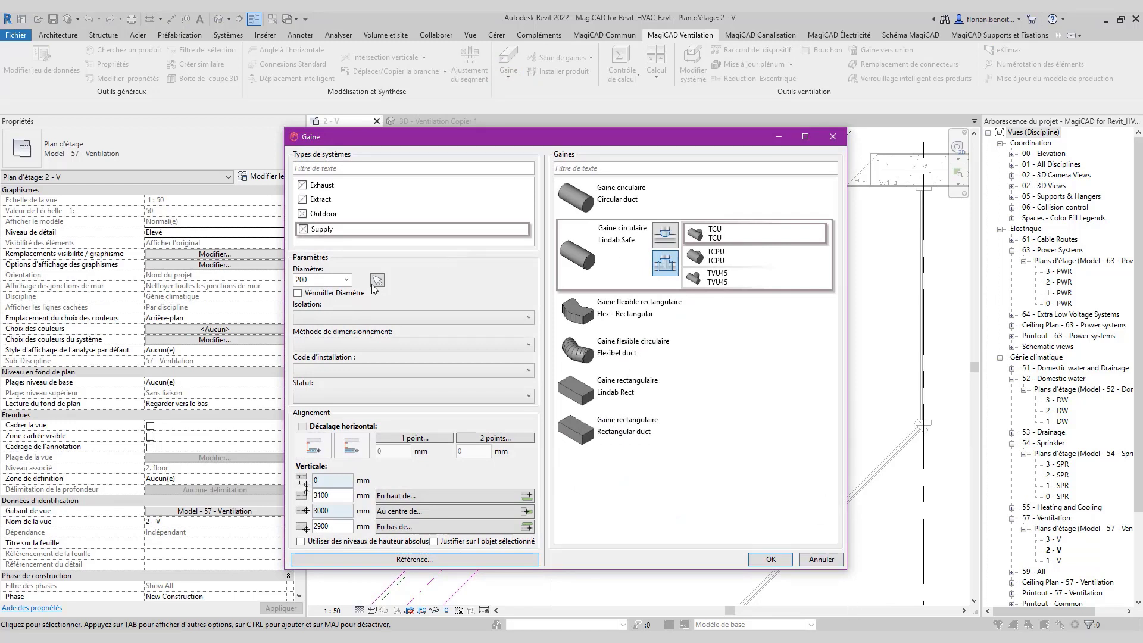
left_click(765, 559)
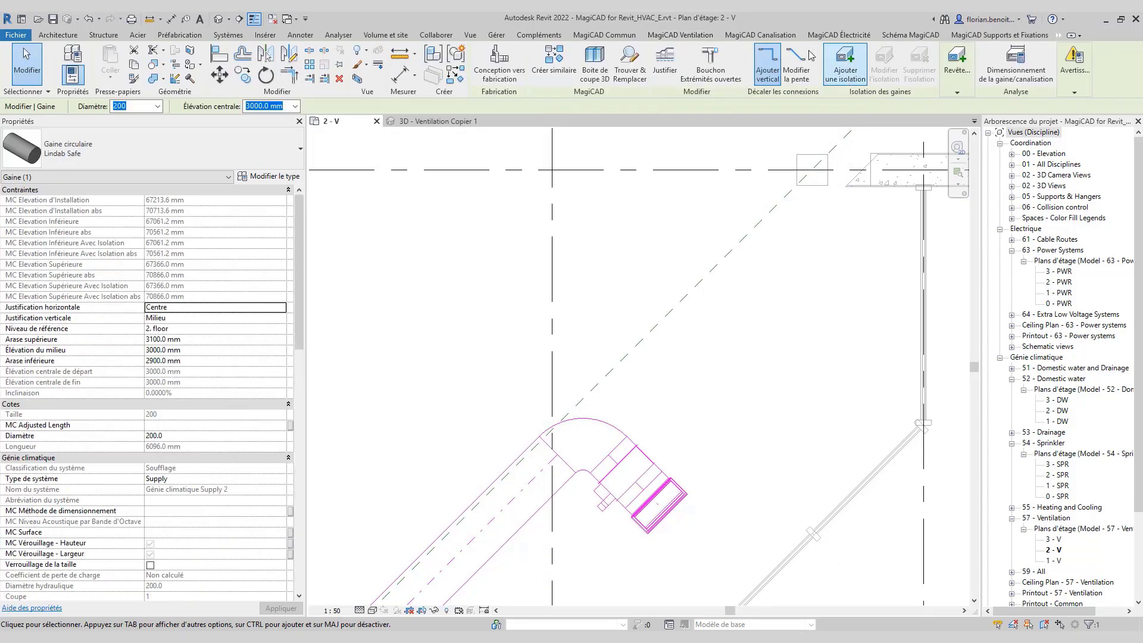
left_click(677, 37)
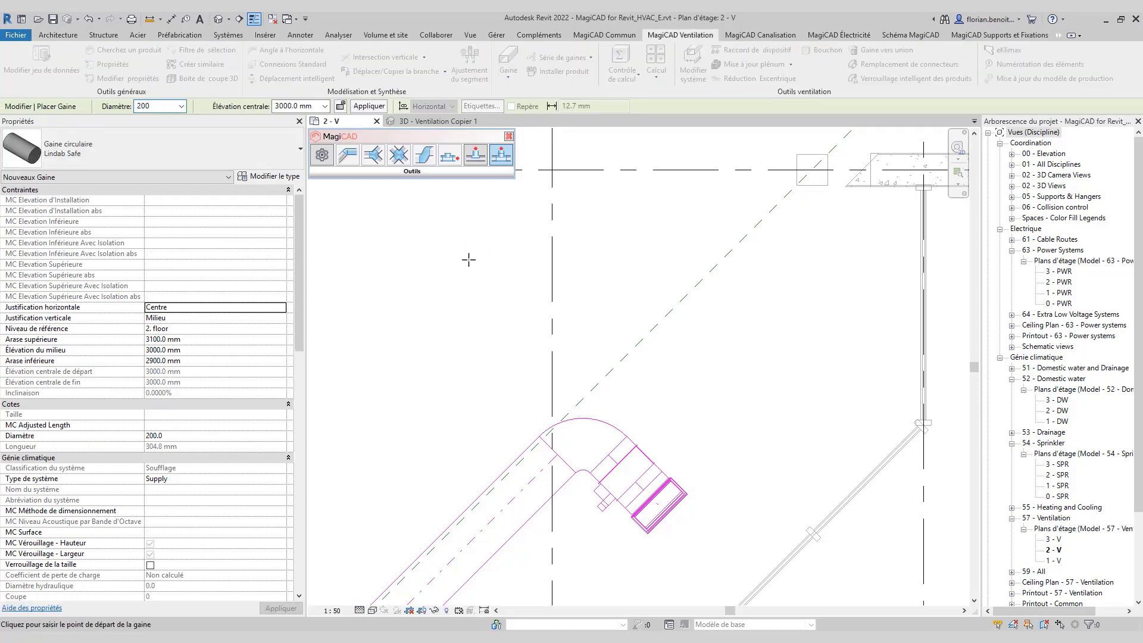
left_click(452, 305)
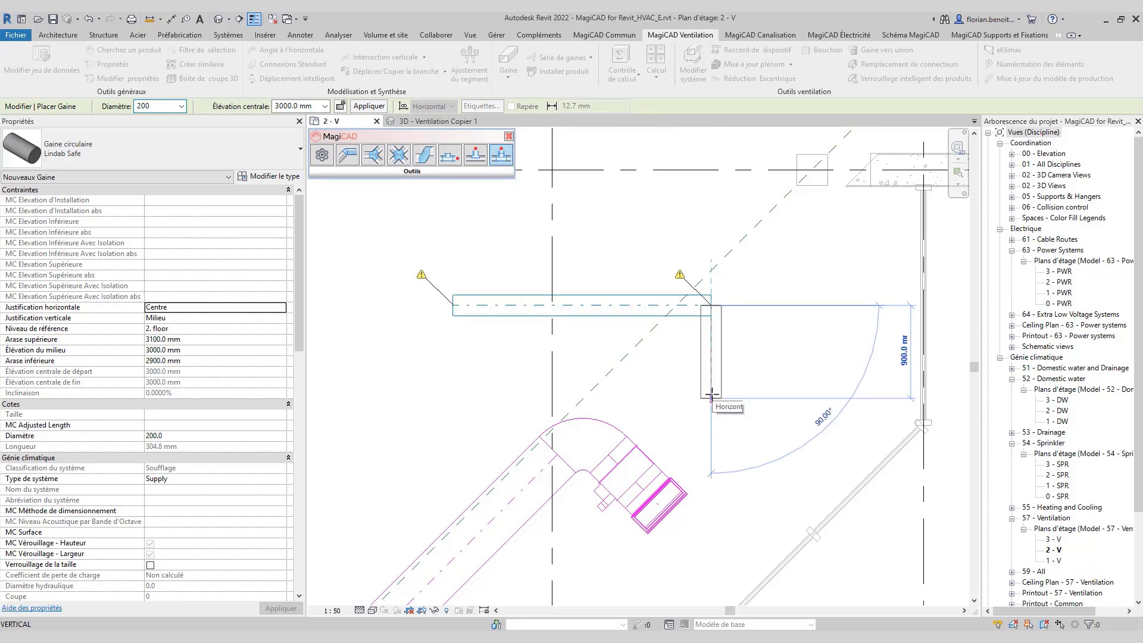
left_click(712, 397)
left_click(856, 397)
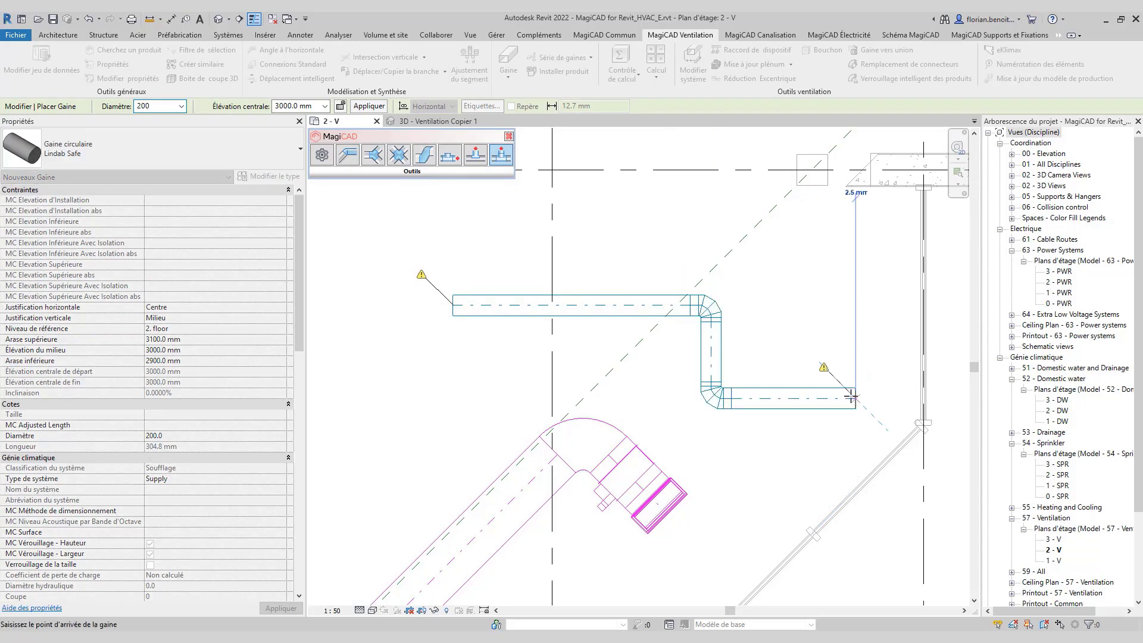
key("Escape")
key("Escape")
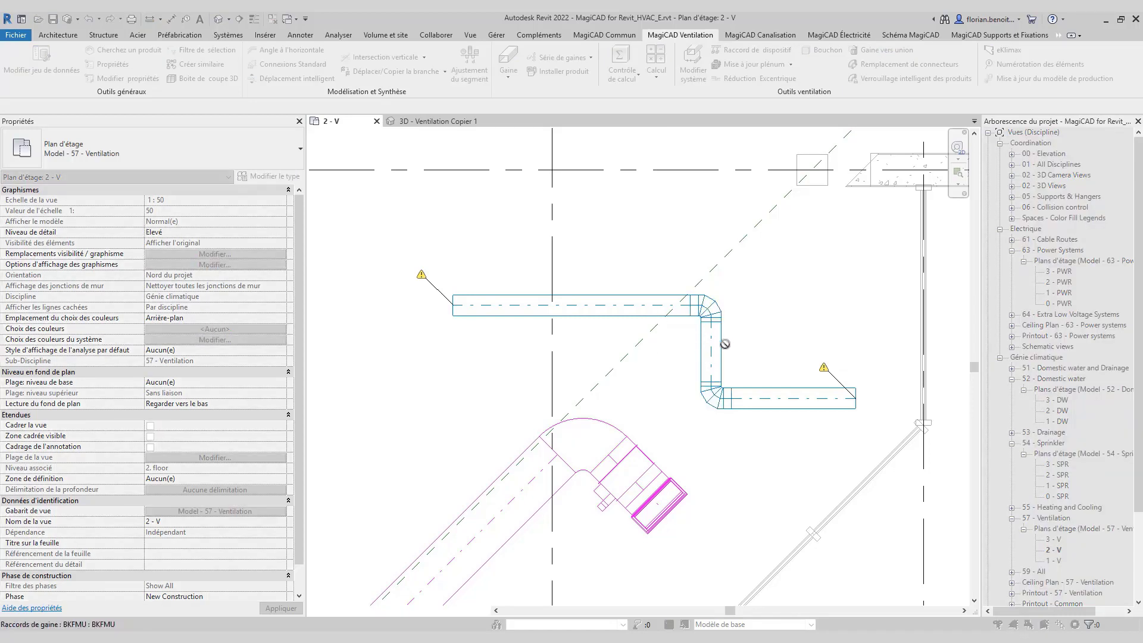
Convert the short duct between the two BKFMU elbows into an MF union with female connections
scroll(735, 333, "up", 3)
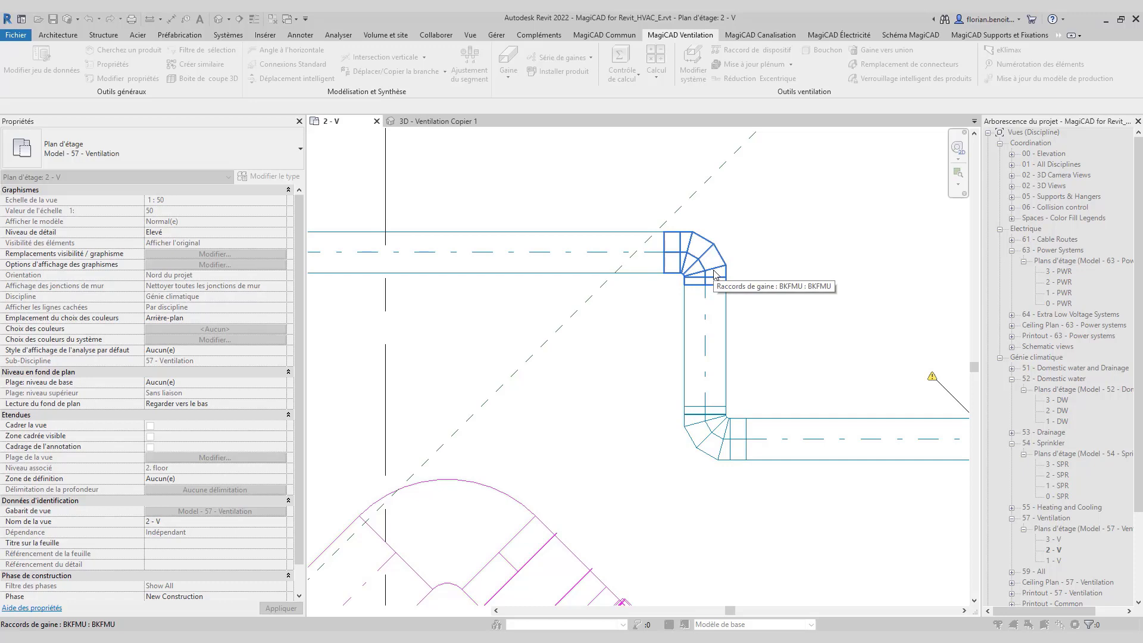
left_click(722, 327)
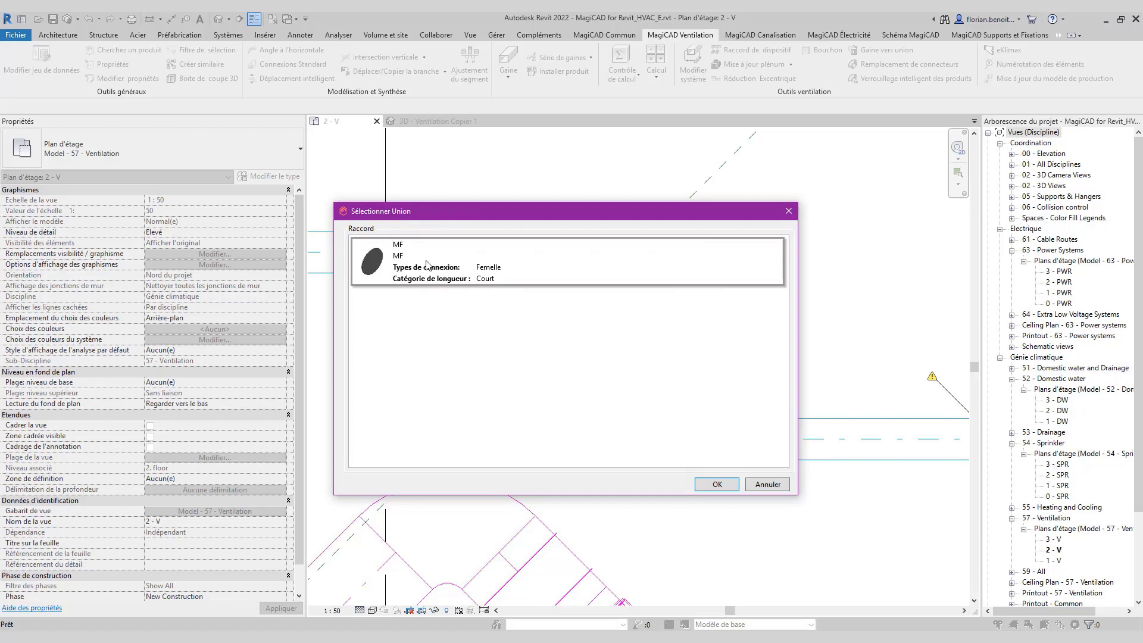
left_click(717, 485)
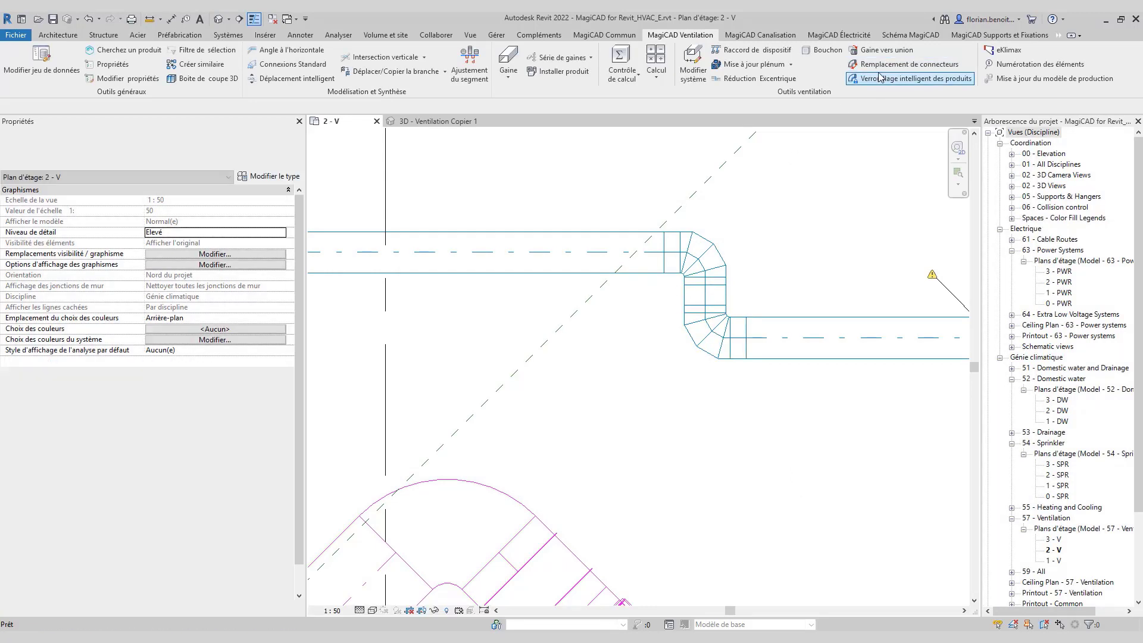
Swap the connector ends of the two BKFMU elbows on either side of the MF union, using connector replacement
left_click(881, 65)
left_click(701, 239)
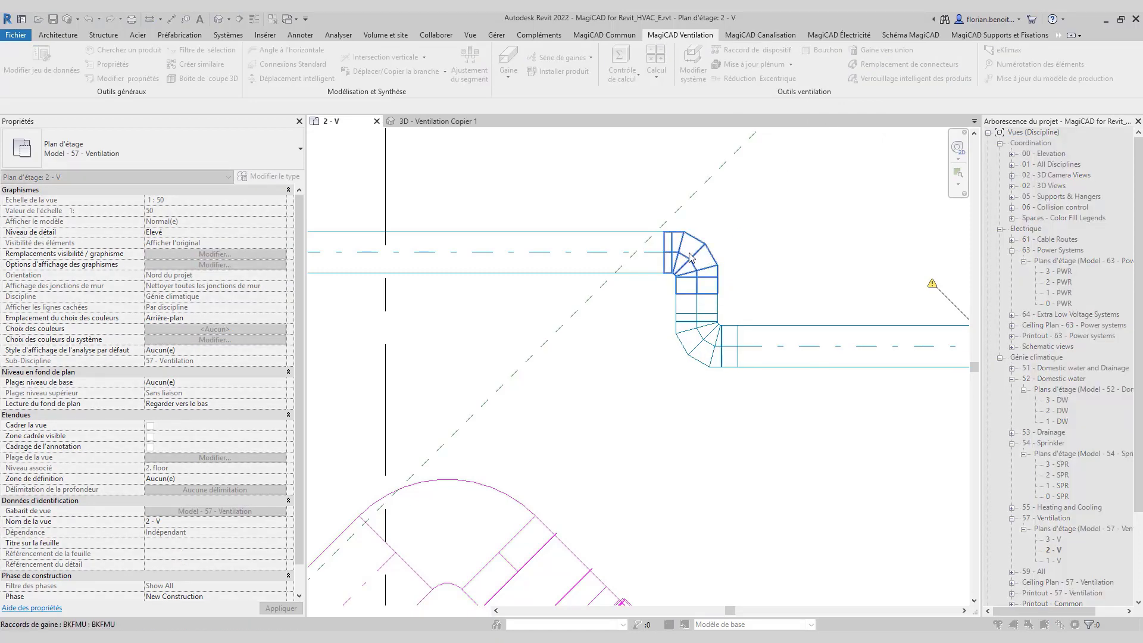
left_click(709, 261)
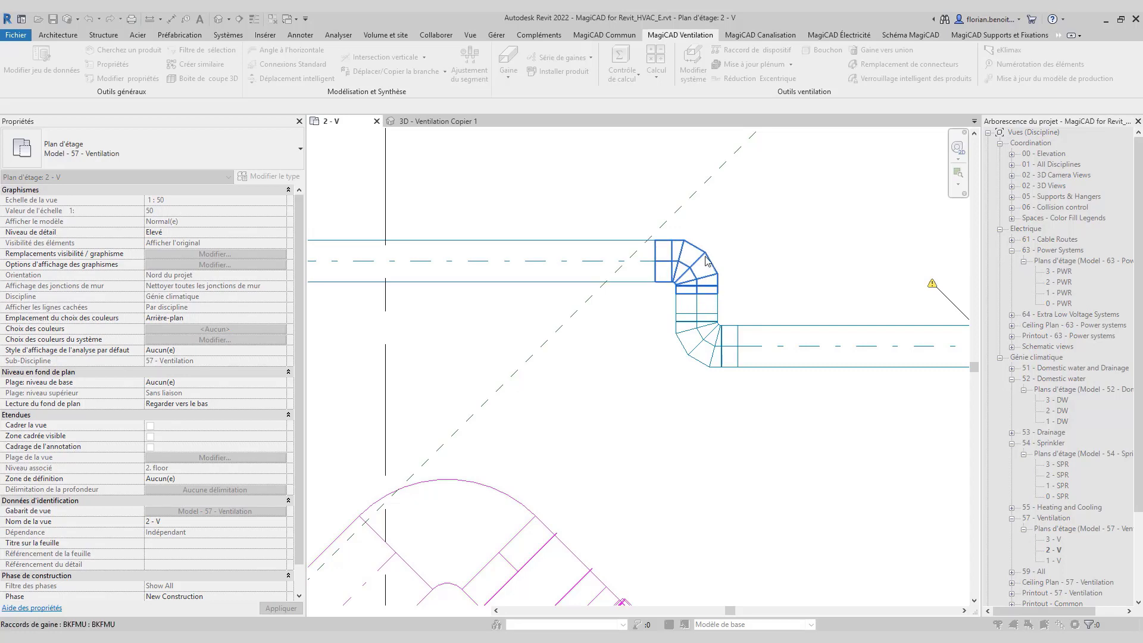
left_click(715, 347)
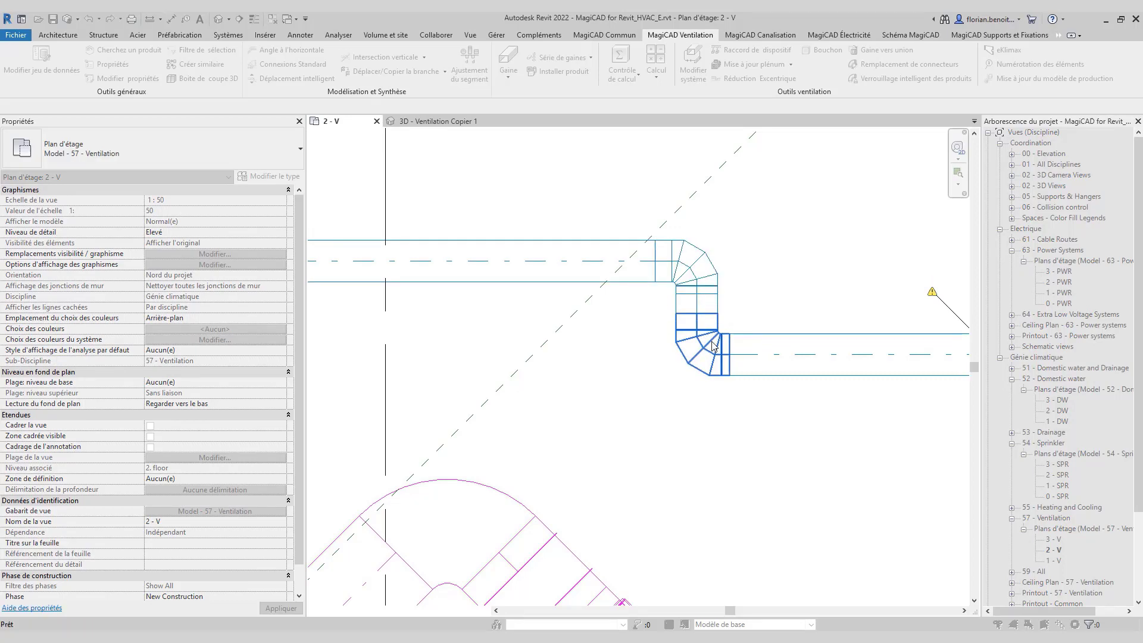
left_click(716, 346)
left_click(685, 280)
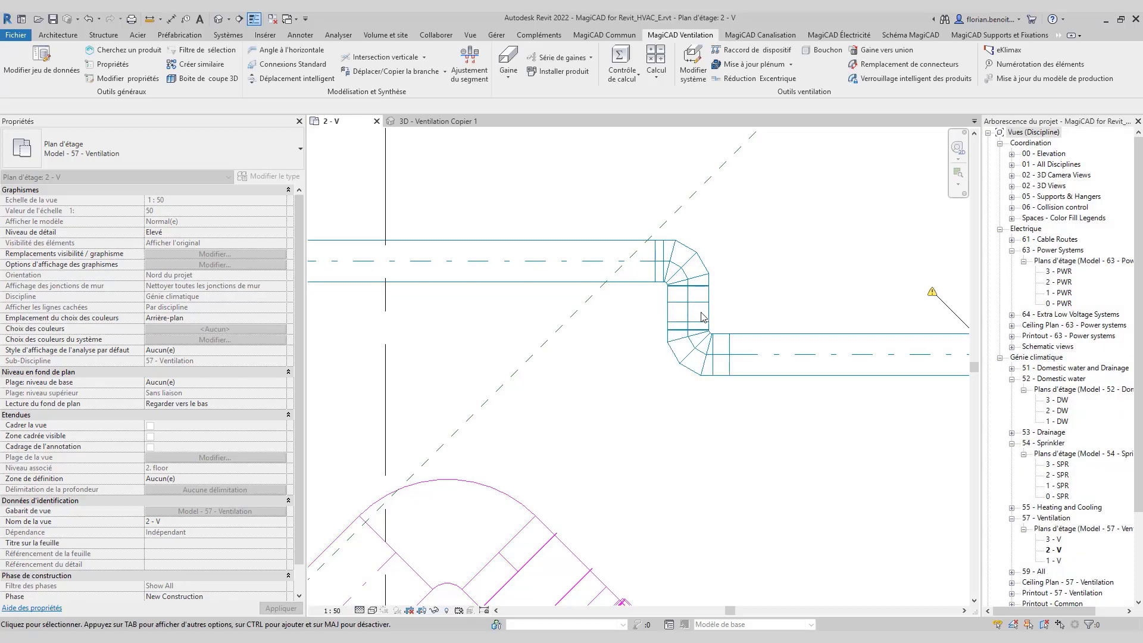
Delete the MF union between the elbows and connect the lower BKFMU elbow directly to the upper one
left_click(711, 316)
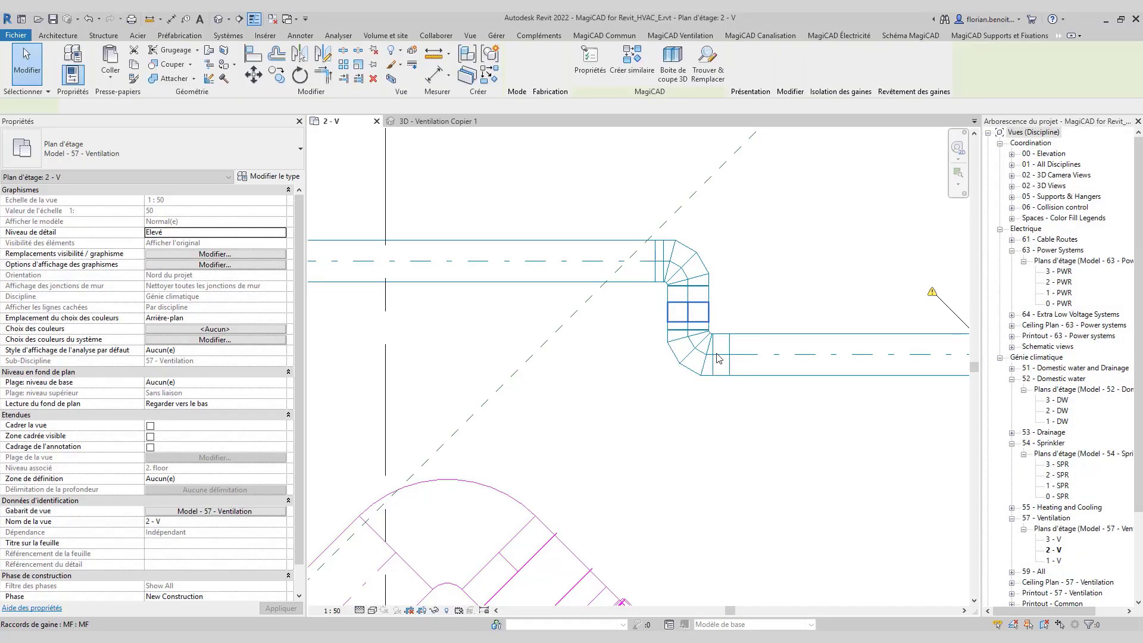
key("Delete")
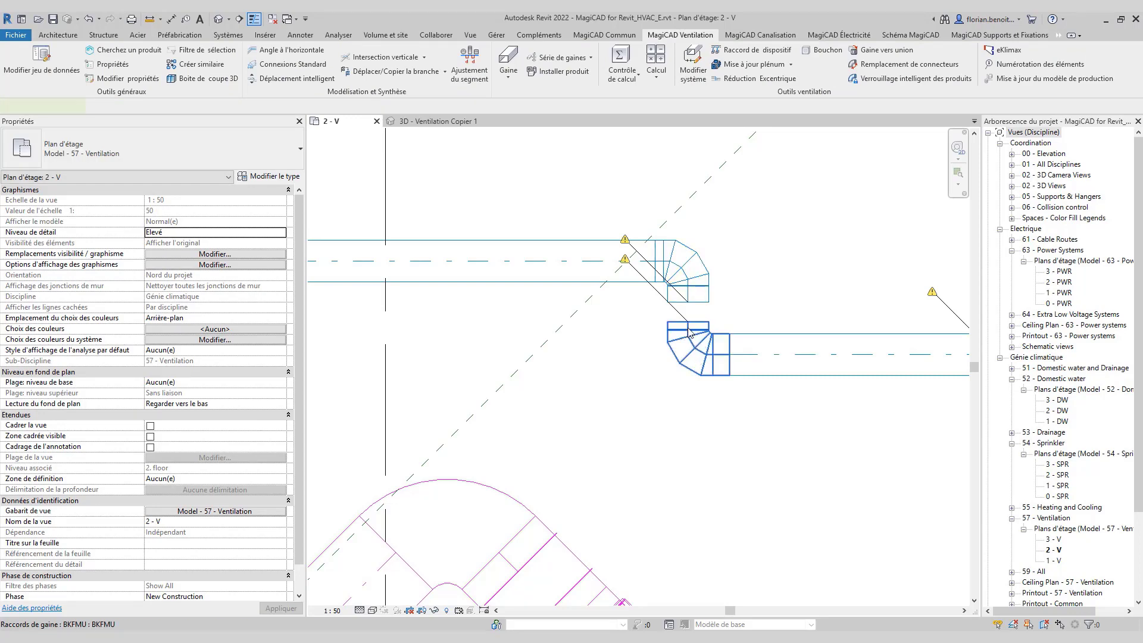
left_click(688, 332)
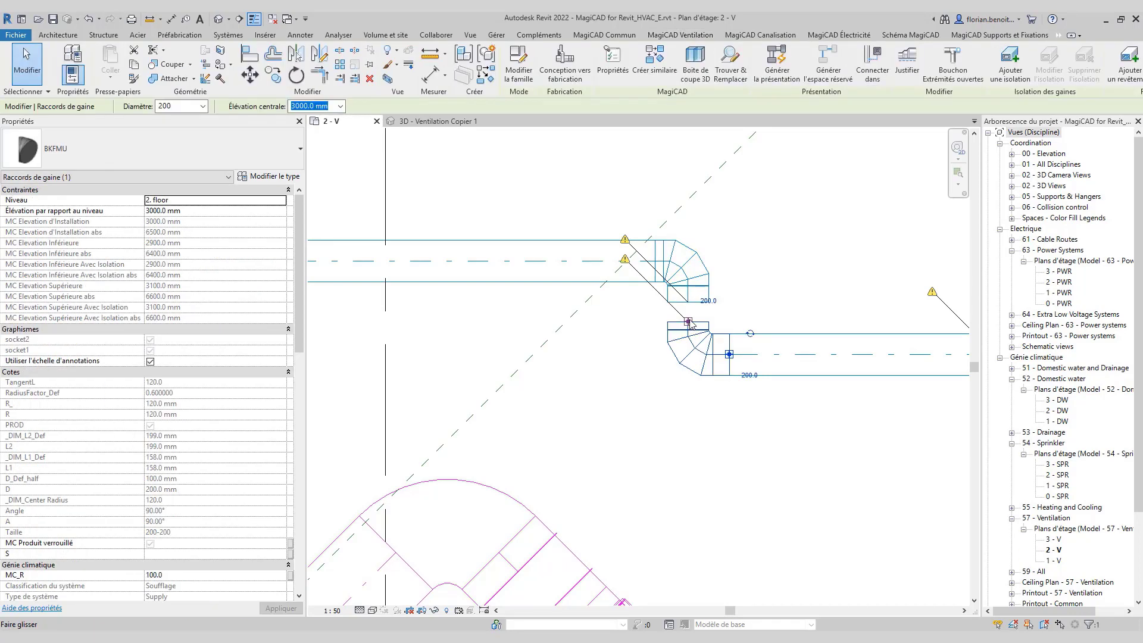
left_click_drag(688, 322, 687, 303)
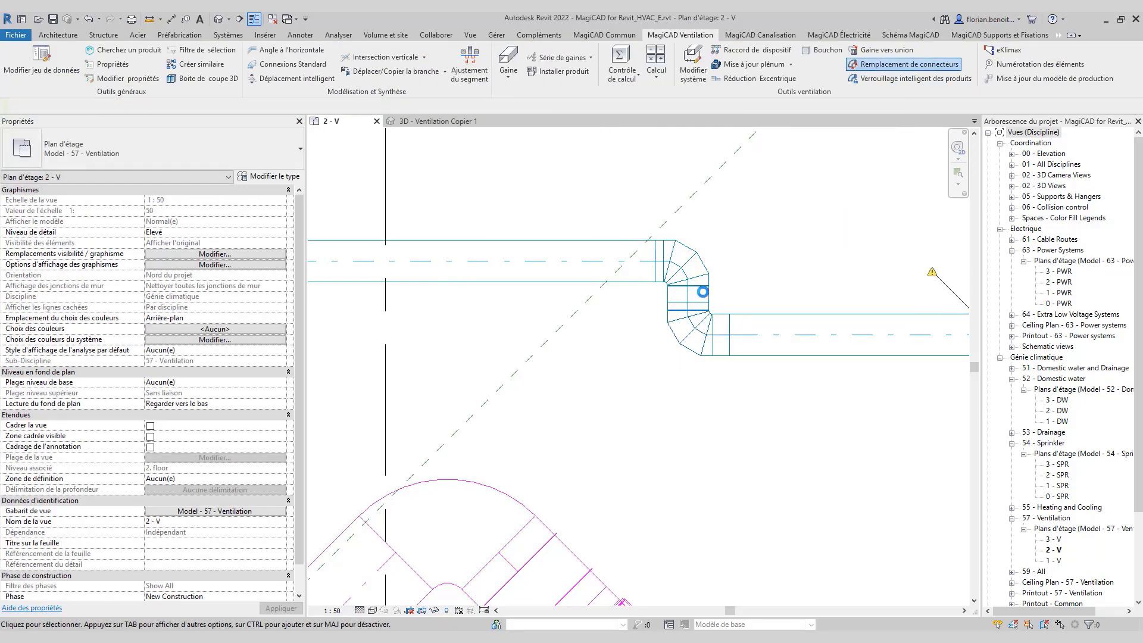
Replace the connectors at the joint of the two directly connected BKFMU elbows, working on the upper and lower elbow in turn
left_click(708, 287)
left_click(708, 284)
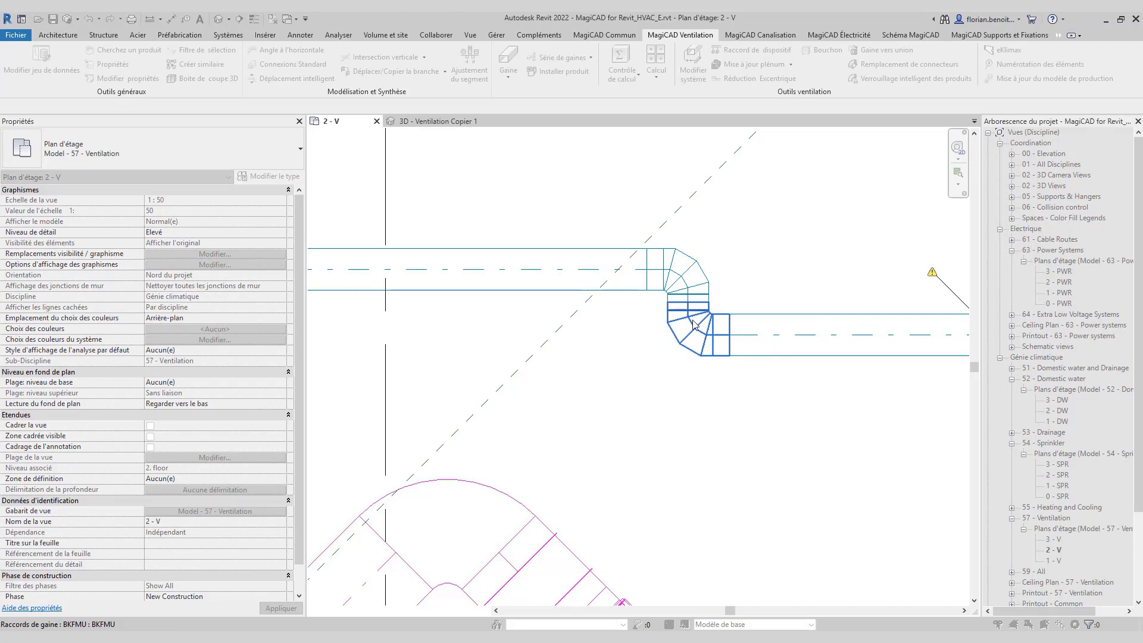
left_click(693, 325)
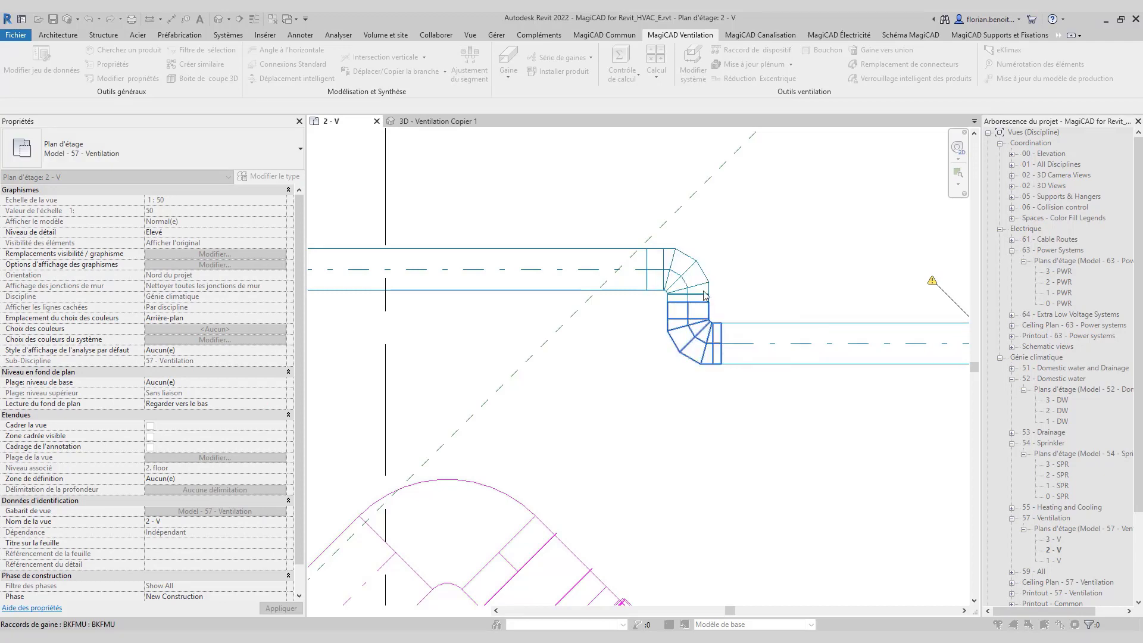
key("Escape")
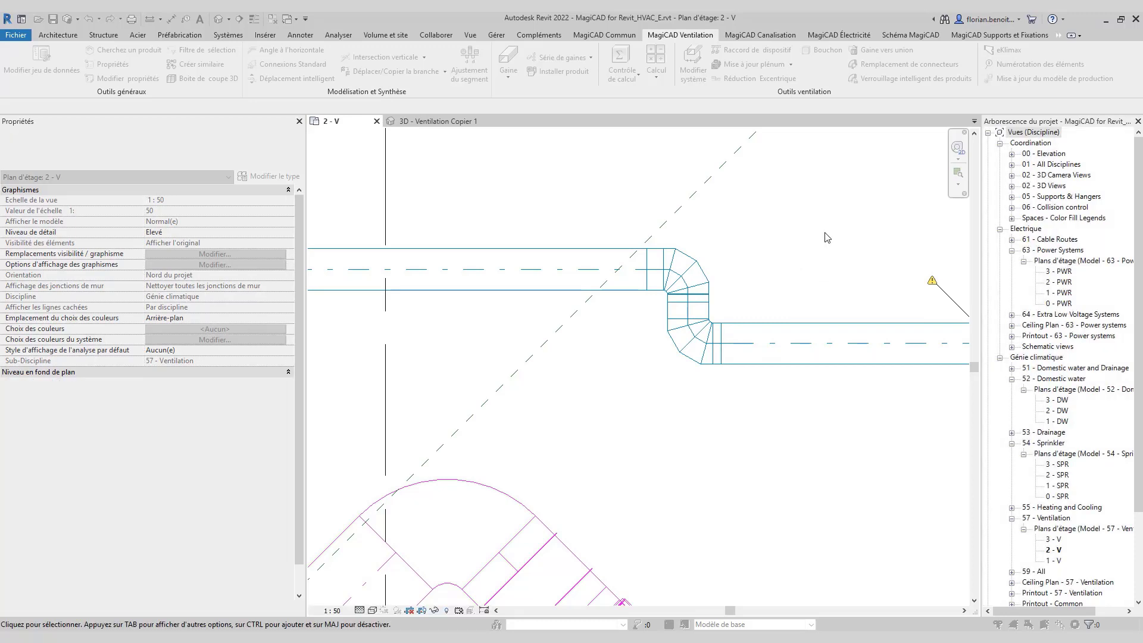
scroll(786, 330, "down", 5)
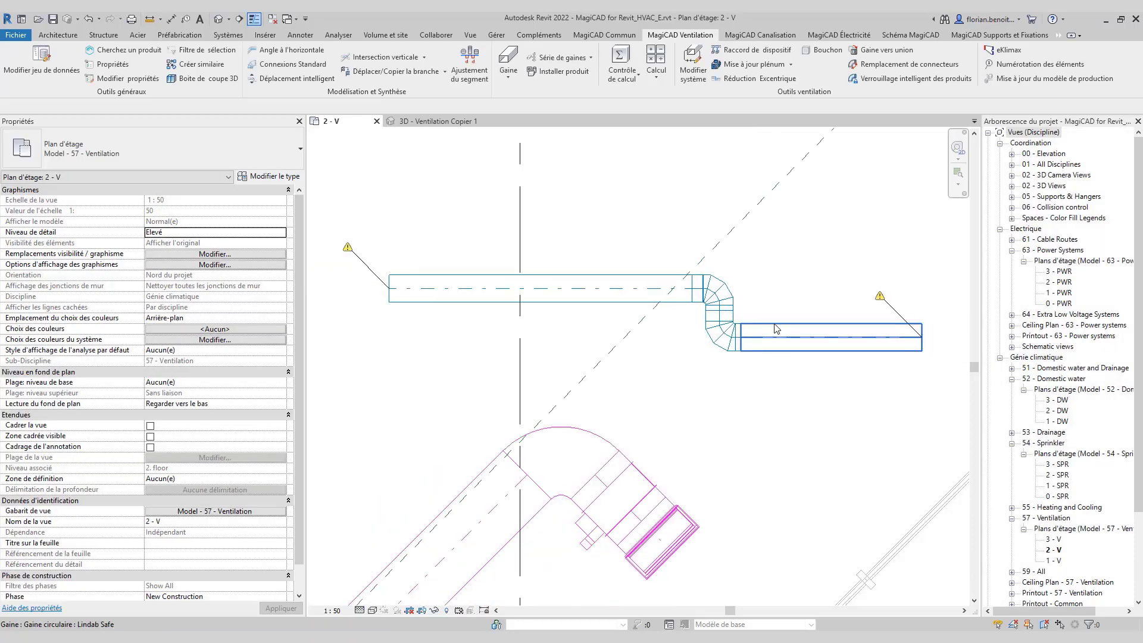
scroll(729, 215, "down", 2)
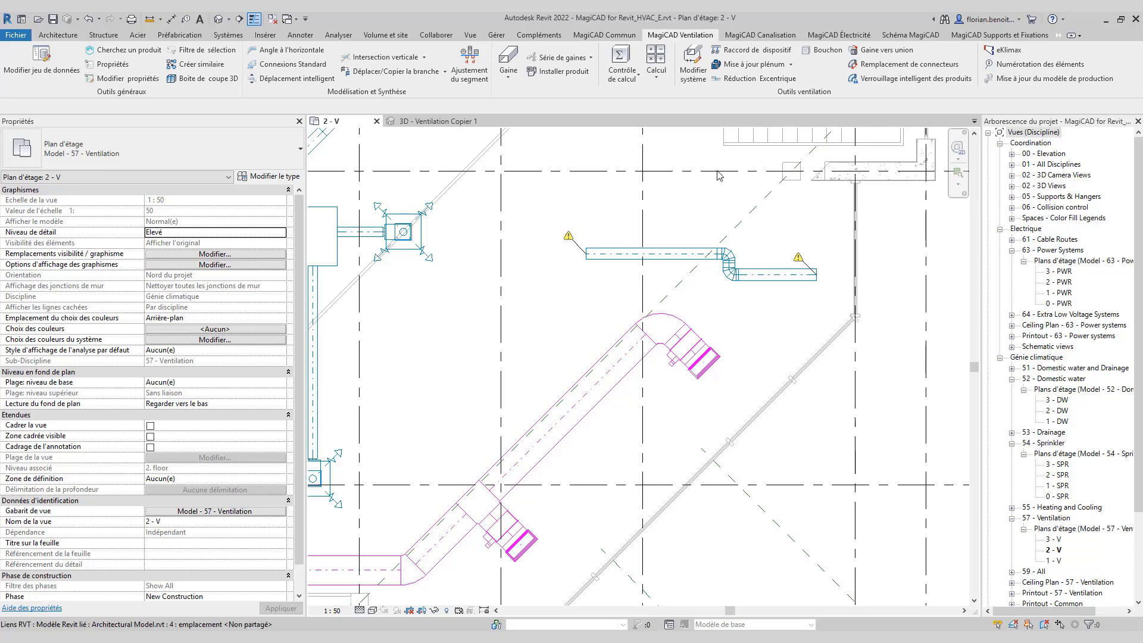
Examine the existing sheets in the sheet manager, including the floor plan and schedule choices for sheet V001, and cancel
left_click(605, 34)
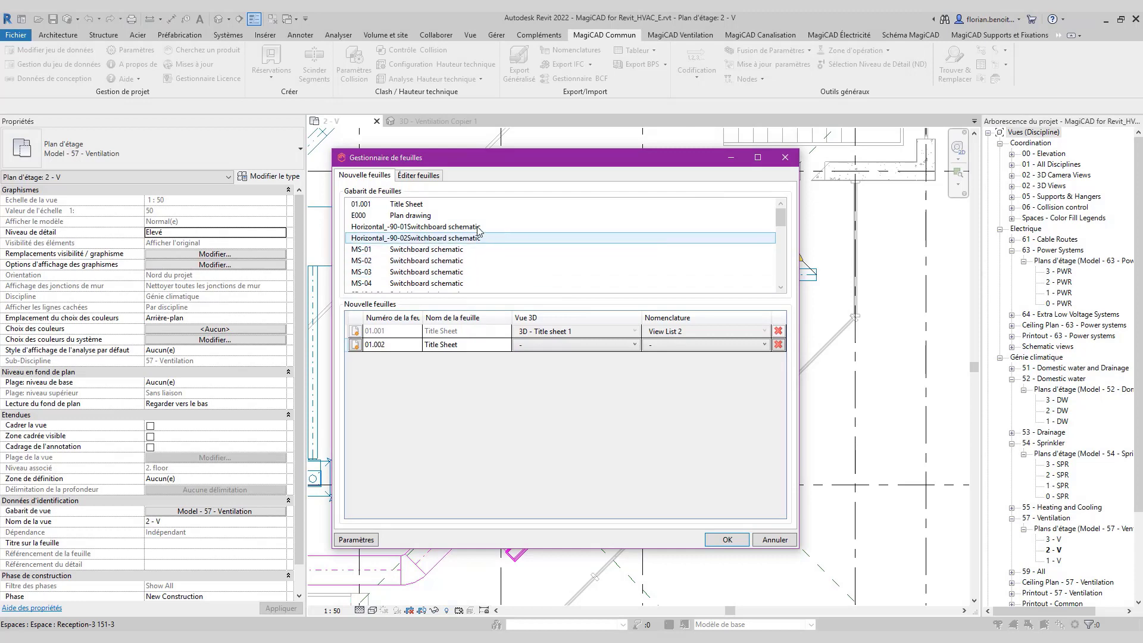
left_click(426, 176)
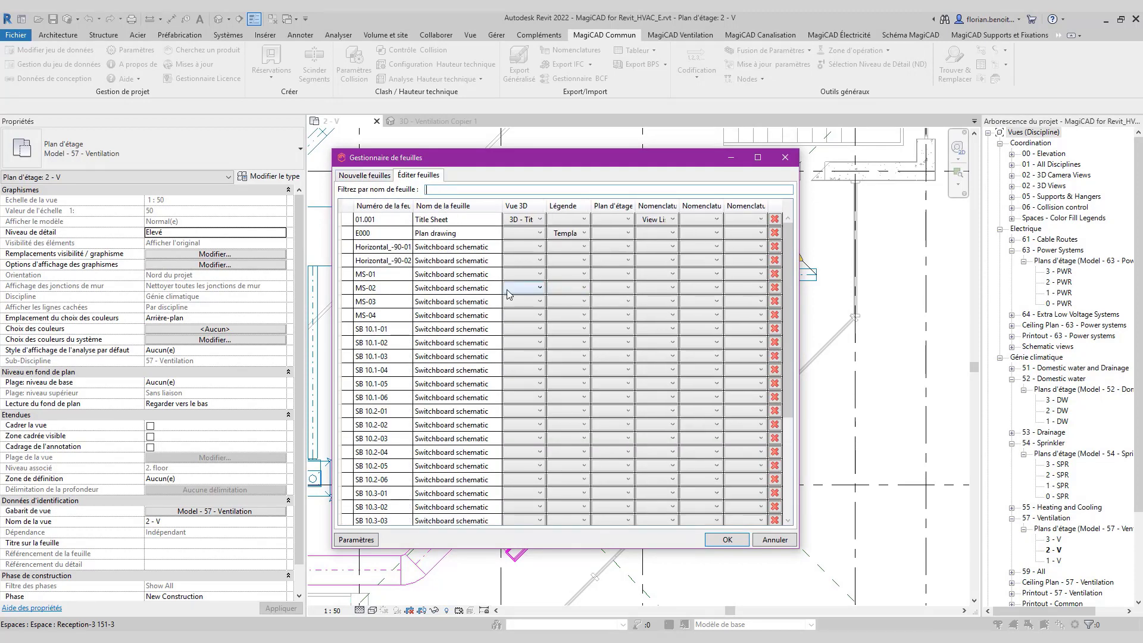
scroll(500, 353, "down", 4)
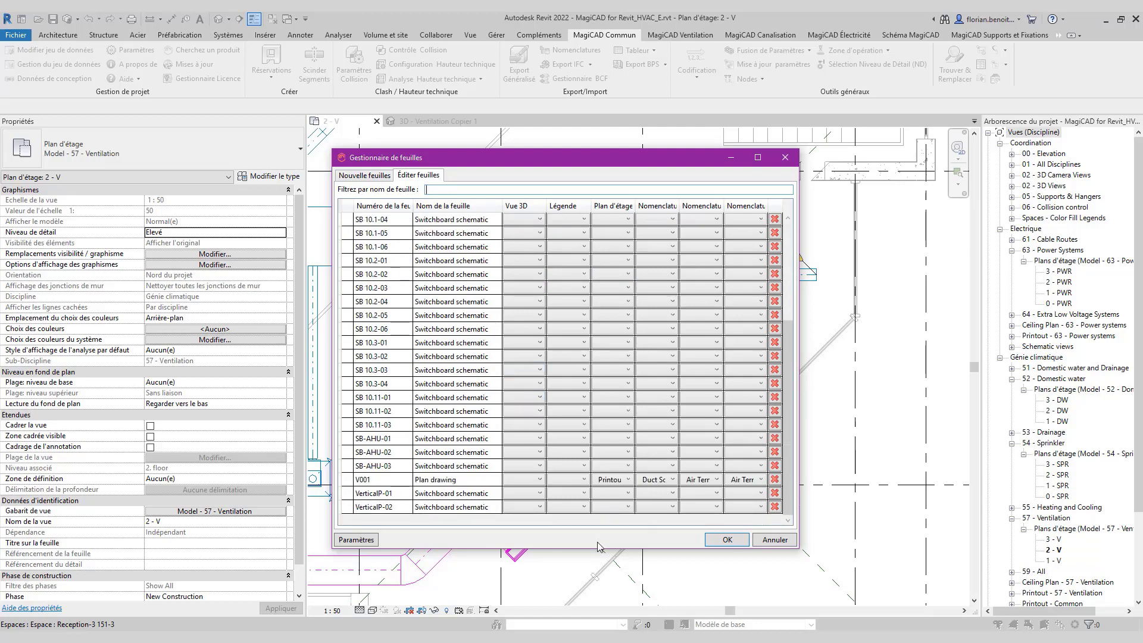
left_click(621, 480)
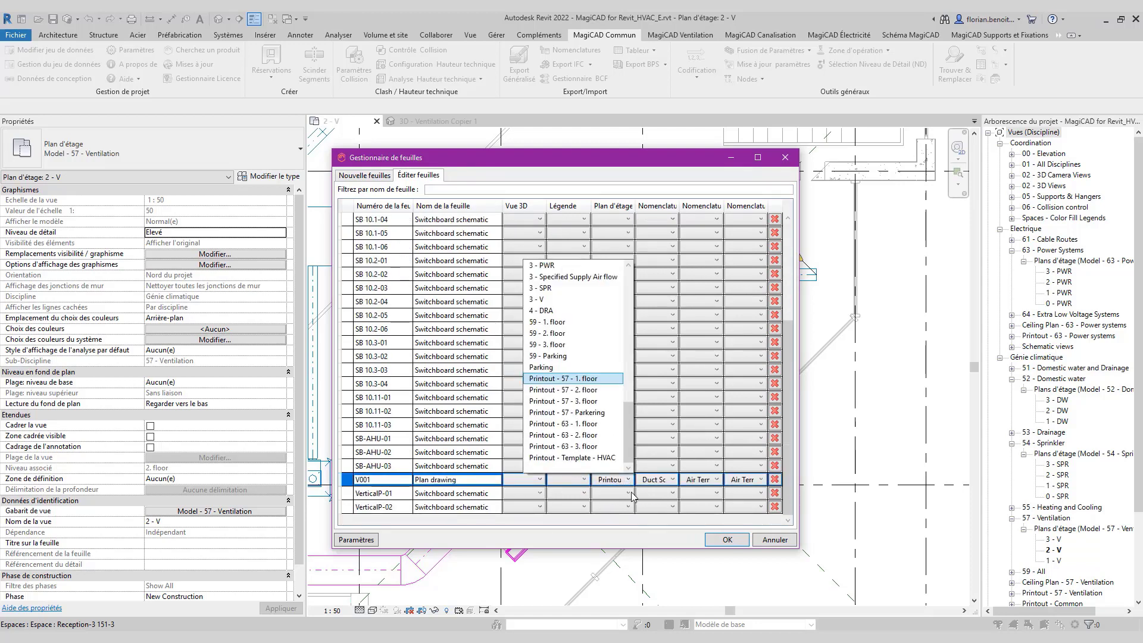
left_click(672, 479)
left_click(668, 480)
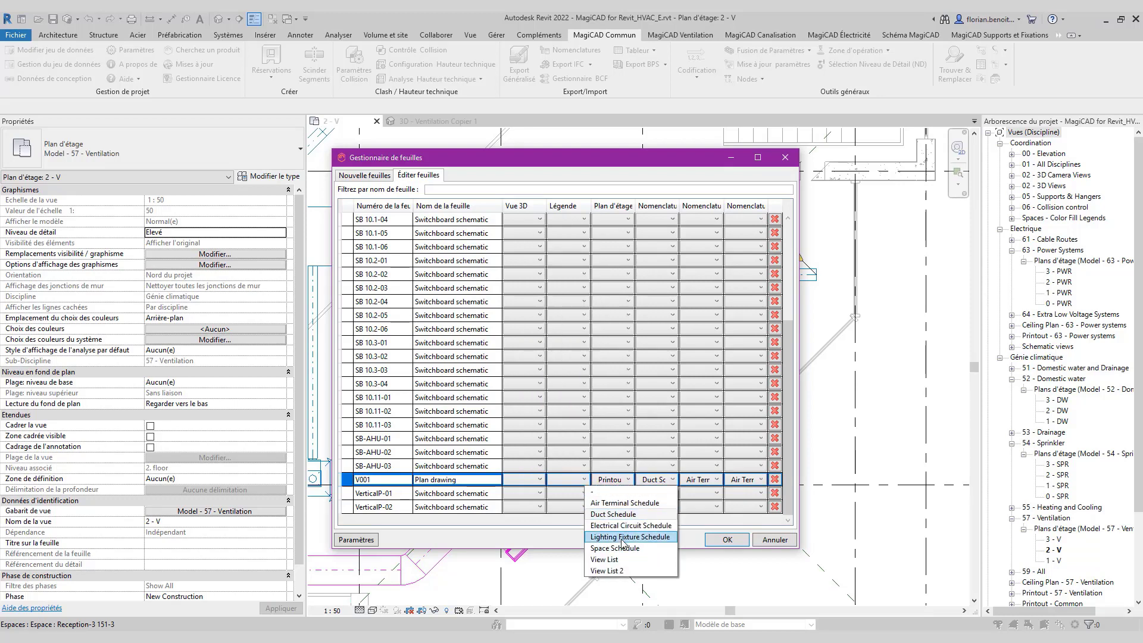
left_click(709, 482)
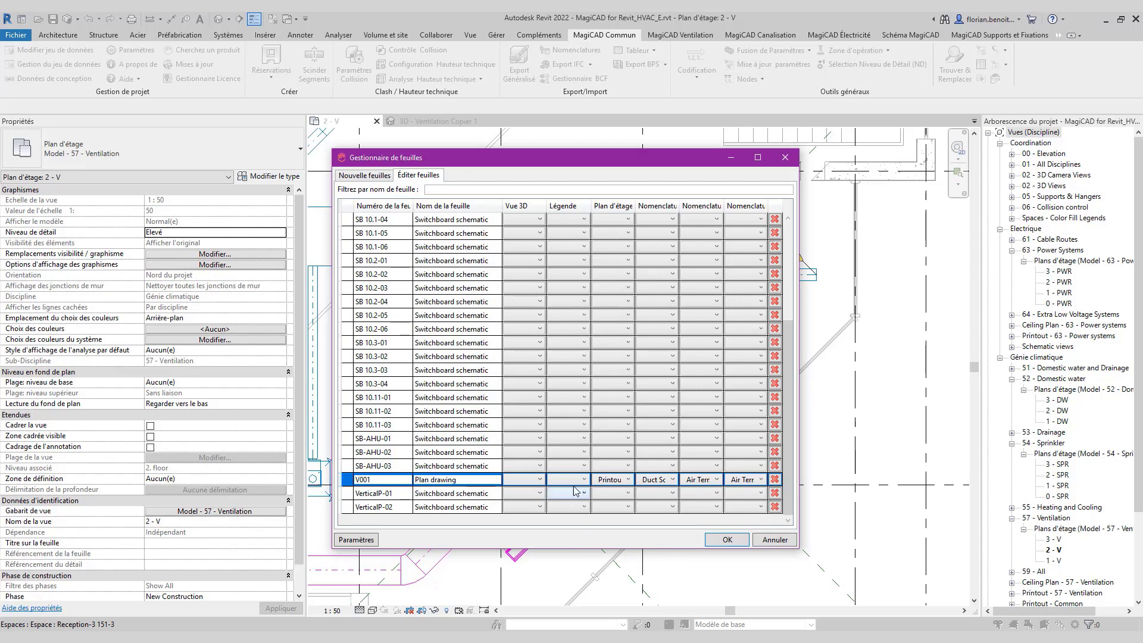
left_click(775, 540)
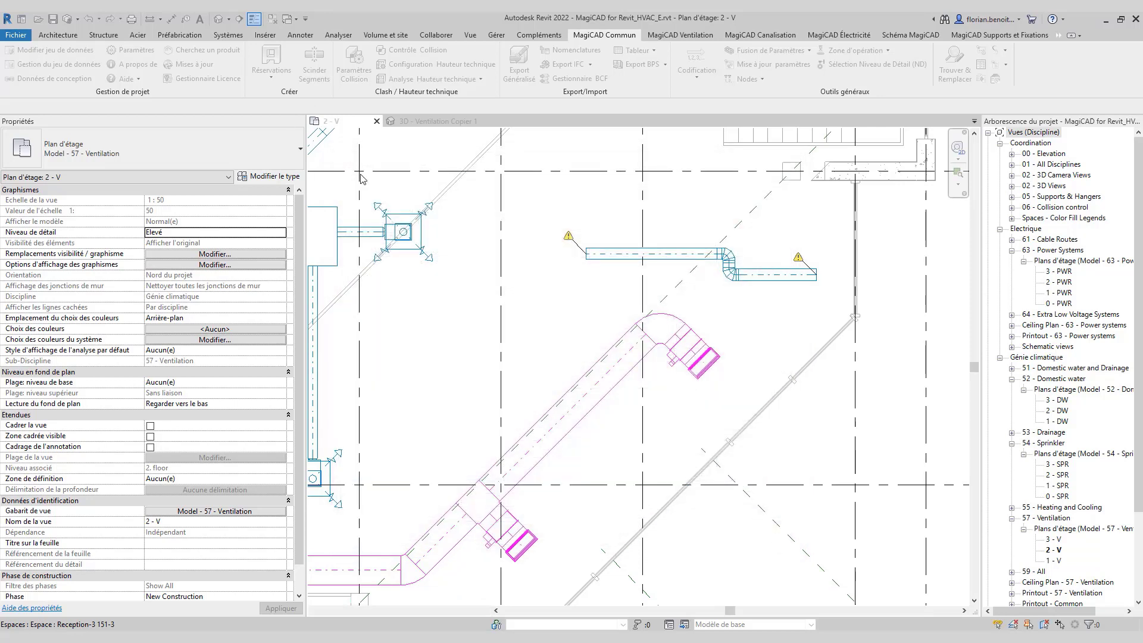
In the dataset's 4-8 m/s ventilation sizing method, try a maximum flow of 100 l/s for the 160 mm diameter
left_click(69, 53)
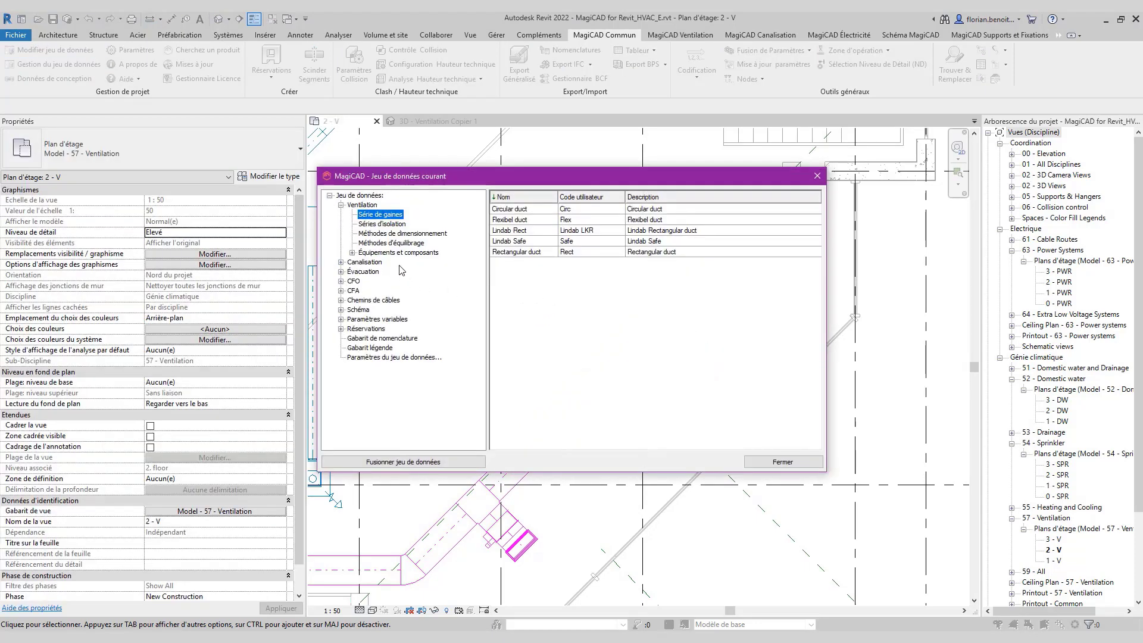
left_click(389, 234)
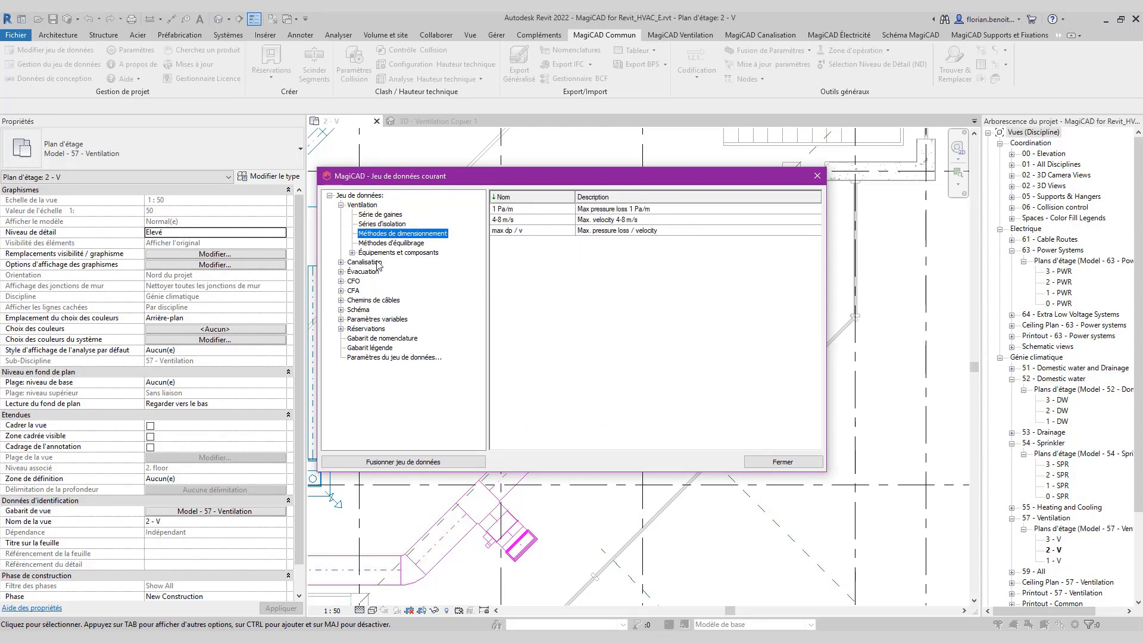
double_click(572, 220)
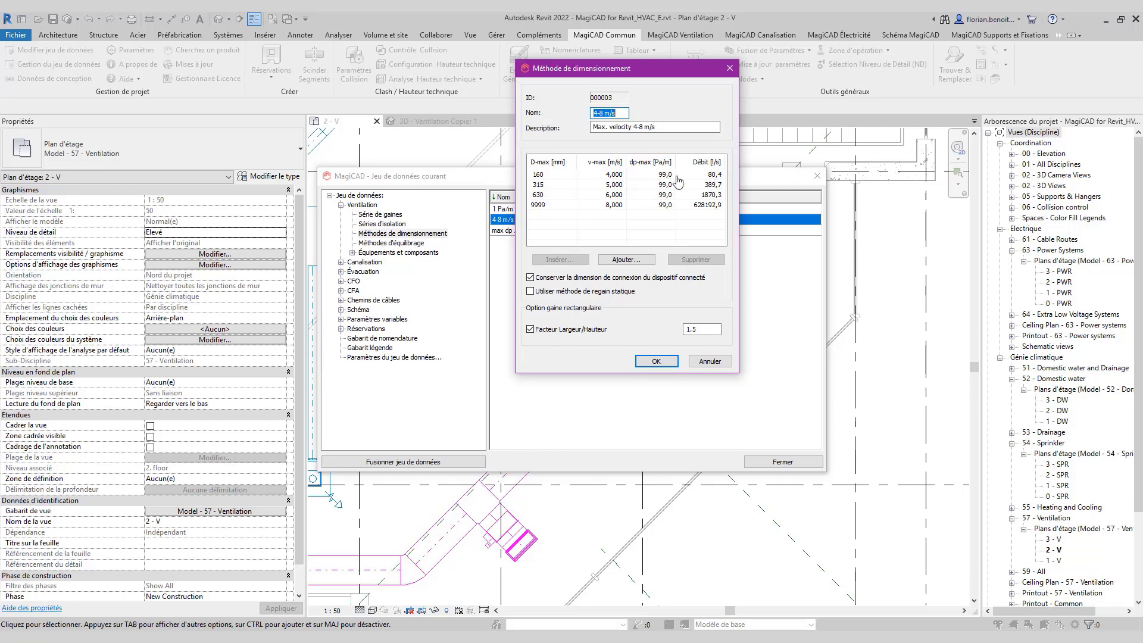
double_click(705, 179)
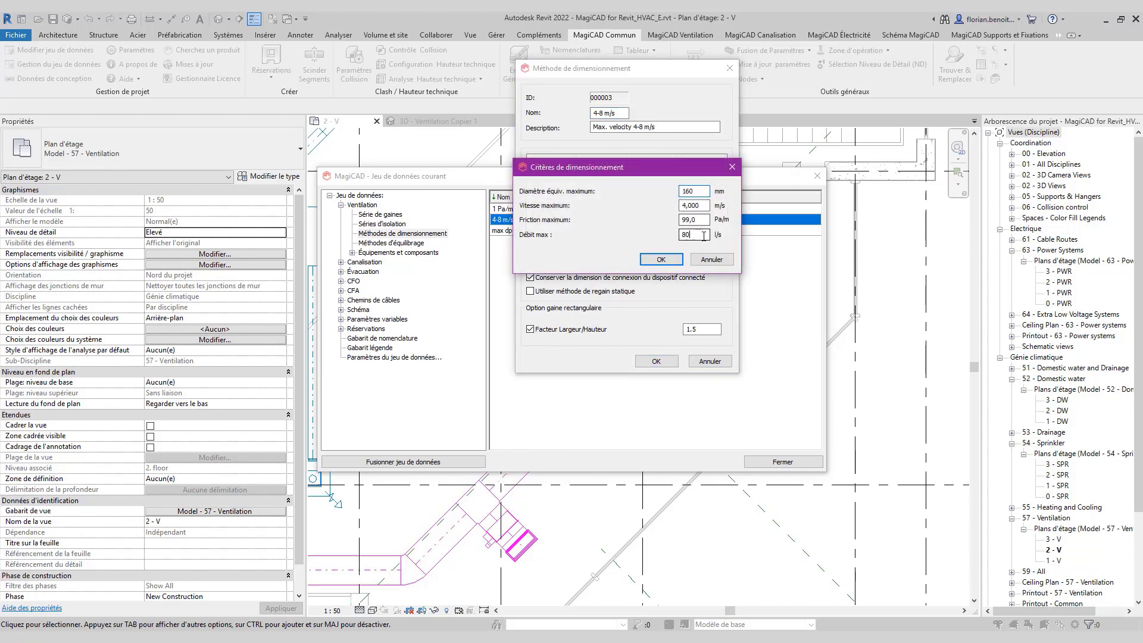
type("100")
left_click(661, 259)
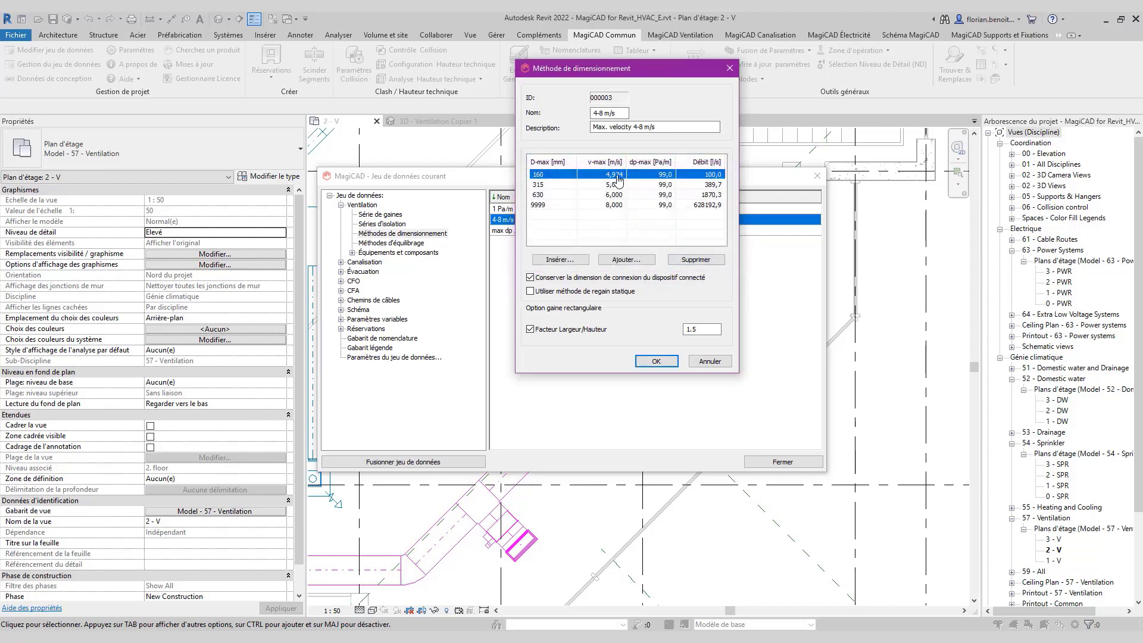
Try a maximum velocity of 6 m/s and flow of 121 l/s for the 160 mm diameter, cancel the edits and close the dataset
double_click(615, 176)
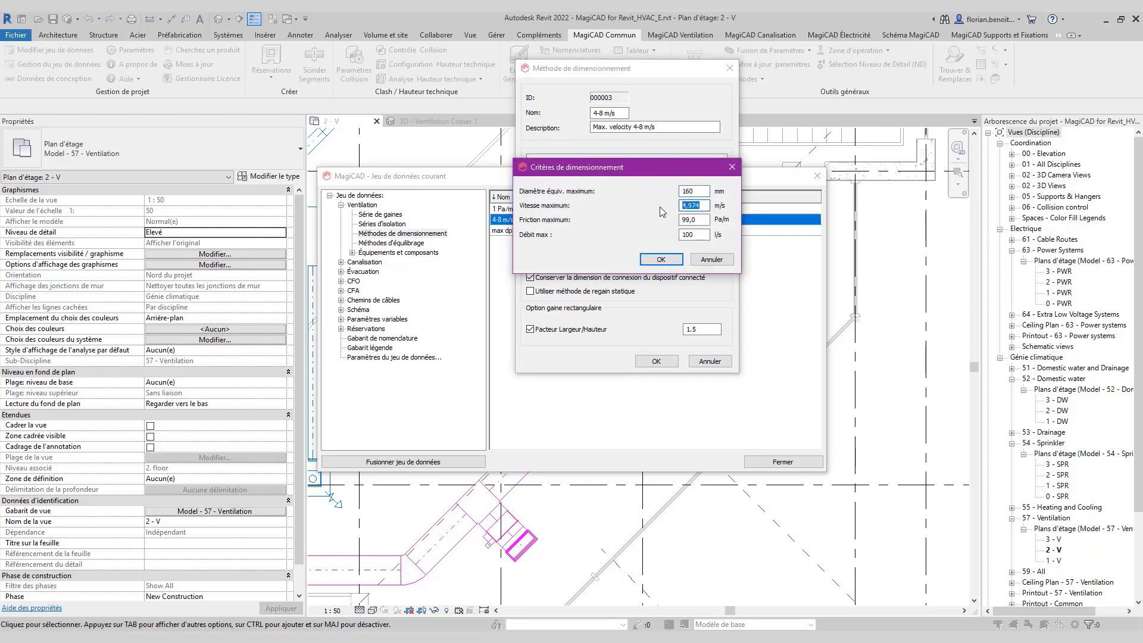
type("6")
key("Tab")
key("Tab")
type("121")
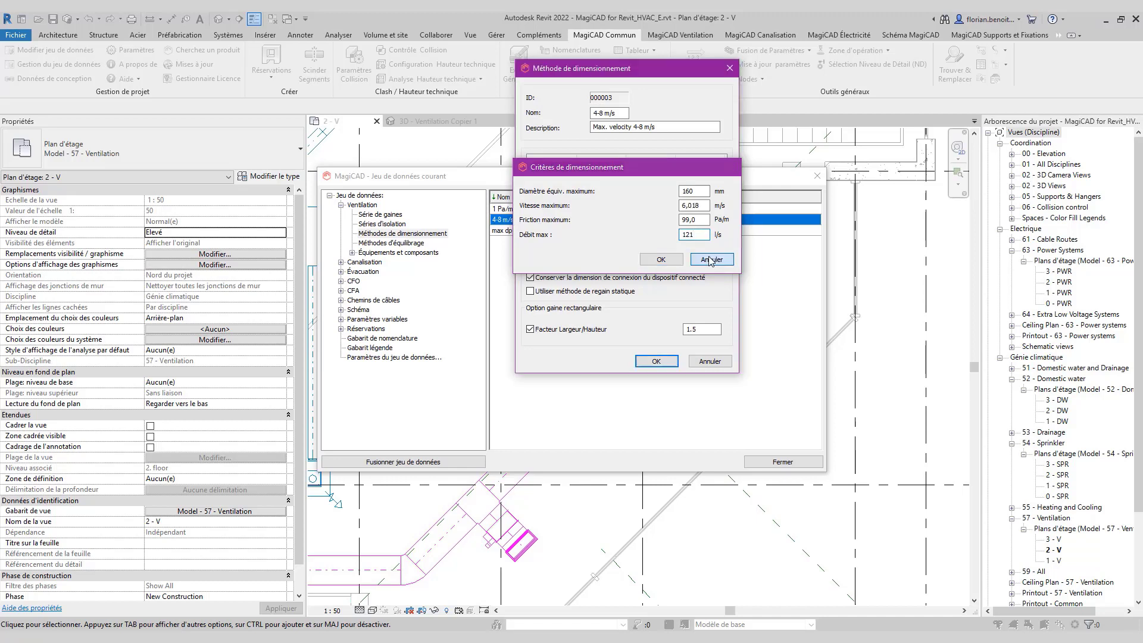
left_click(710, 259)
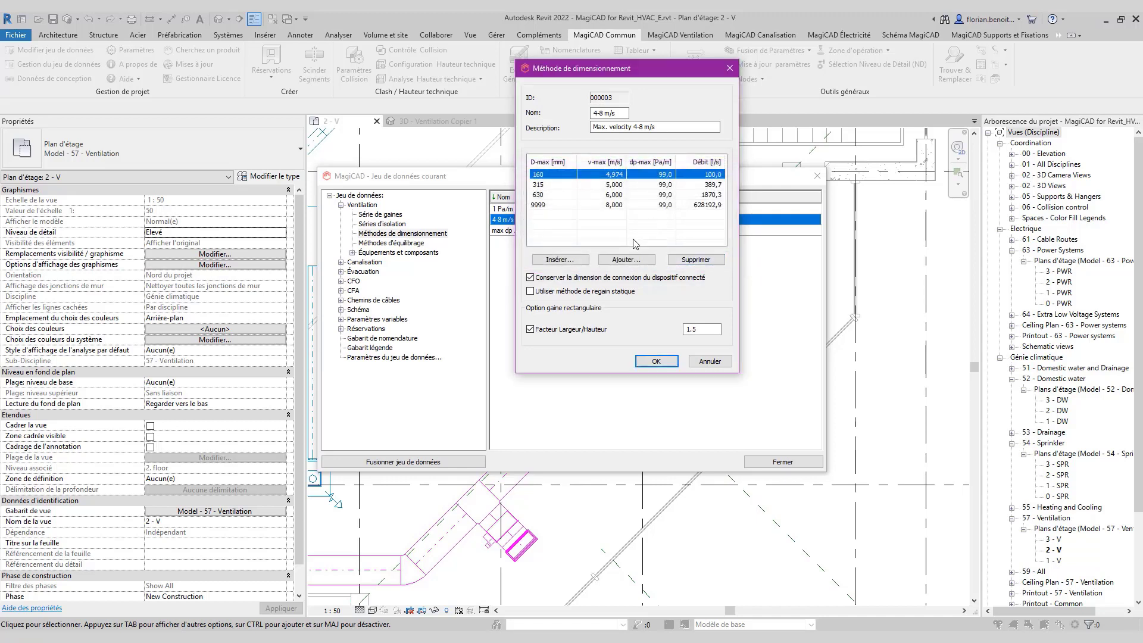
left_click(709, 361)
left_click(783, 463)
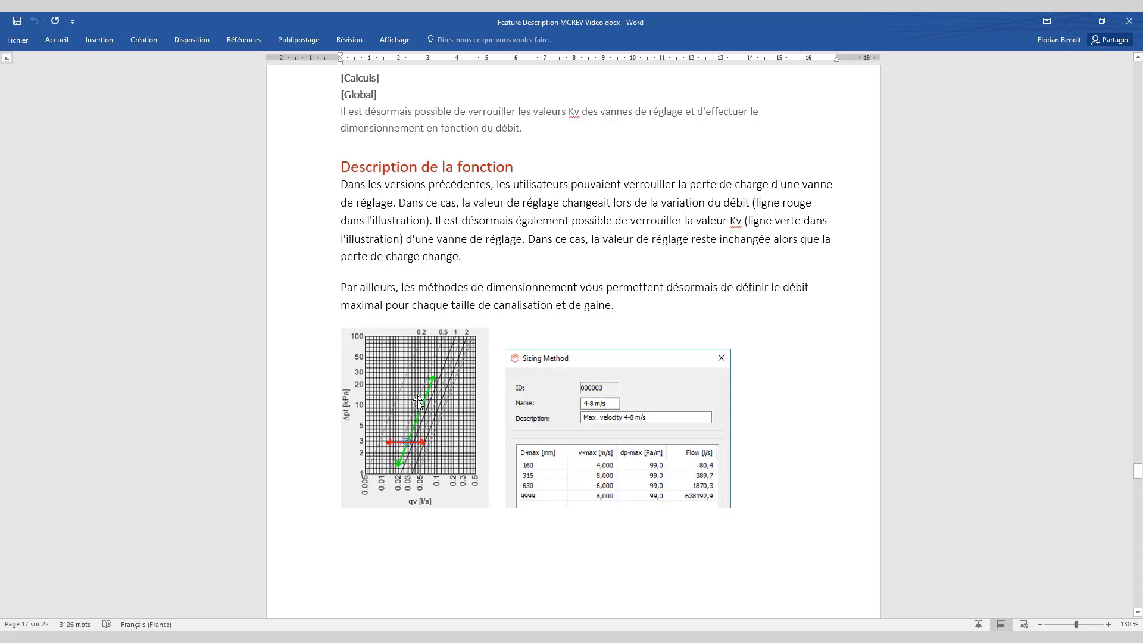
Return to the Revit model and examine the available calculation control types for ventilation and piping, including heating and cooling diversity
left_click(1073, 20)
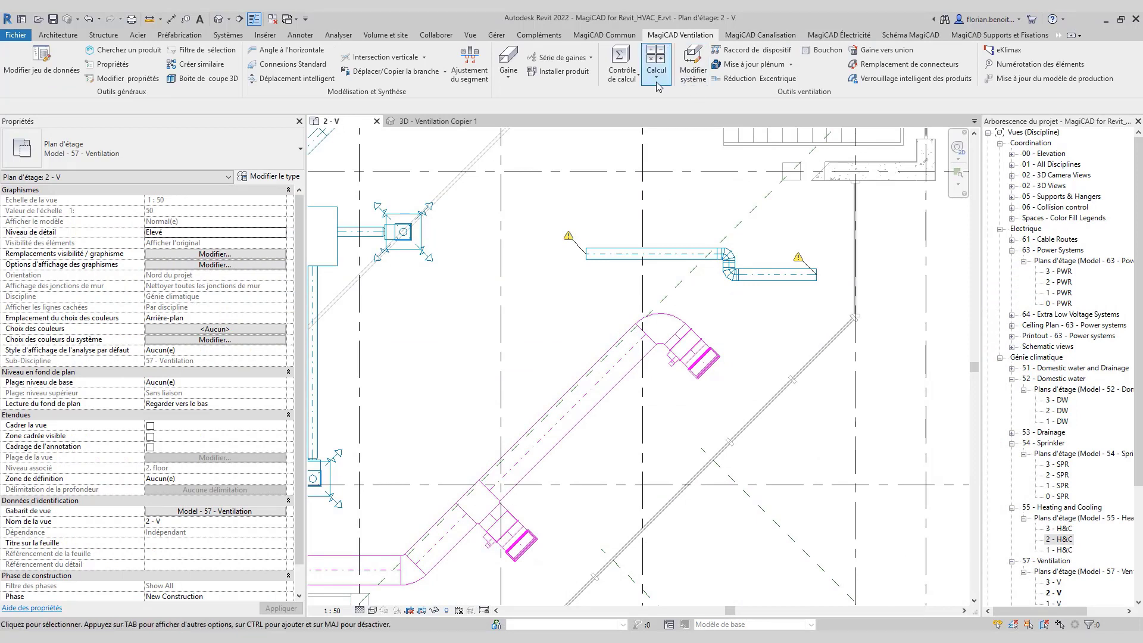
left_click(636, 82)
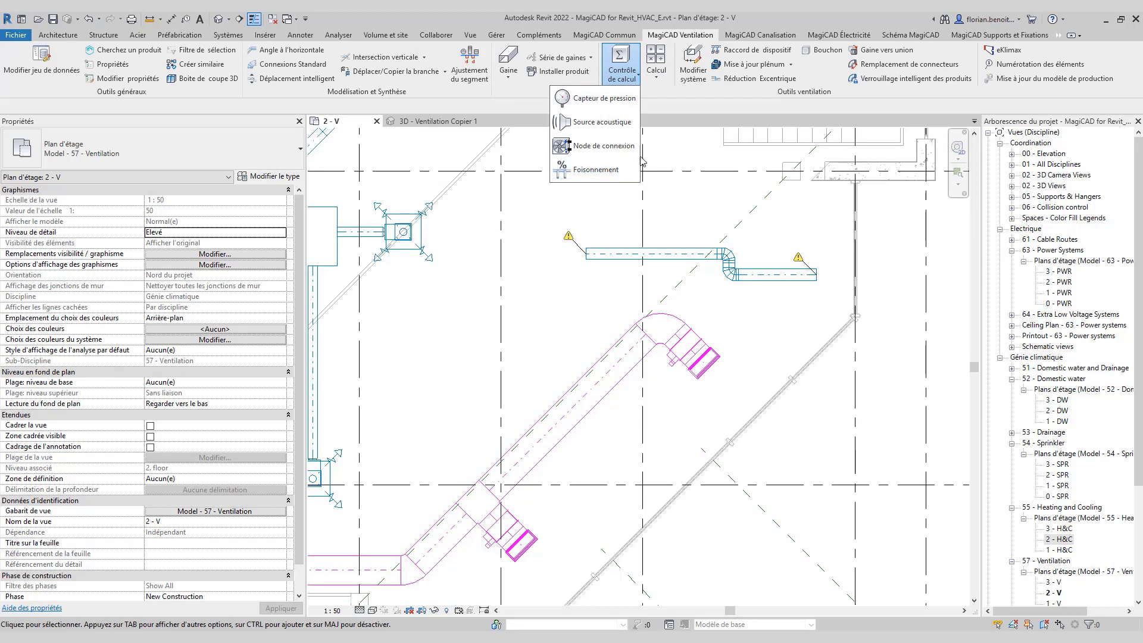
left_click(760, 37)
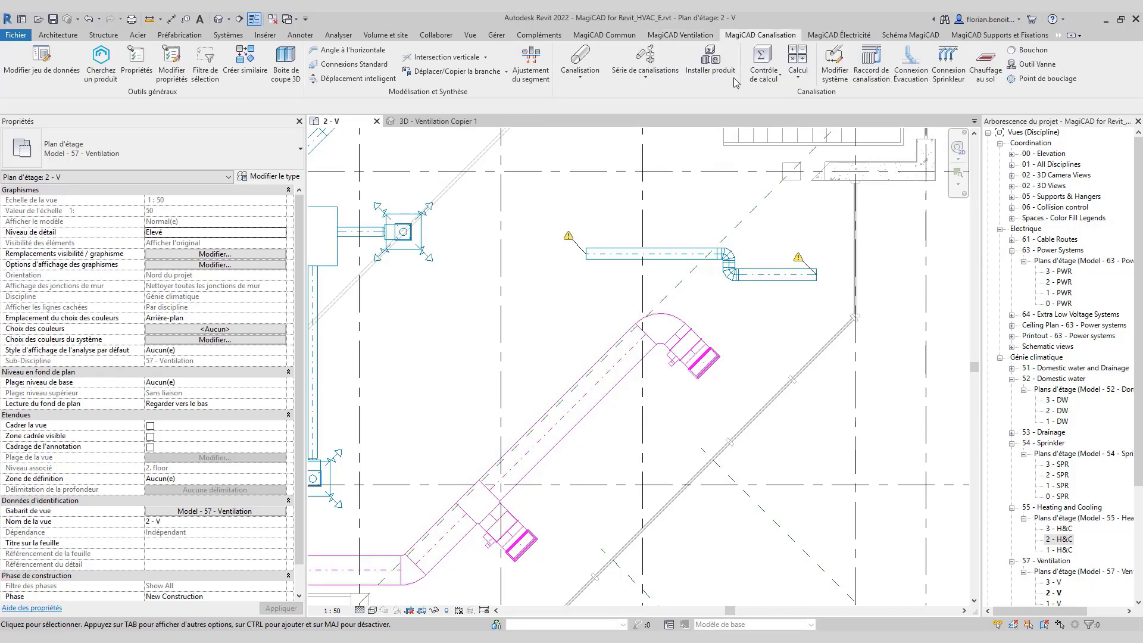
left_click(772, 81)
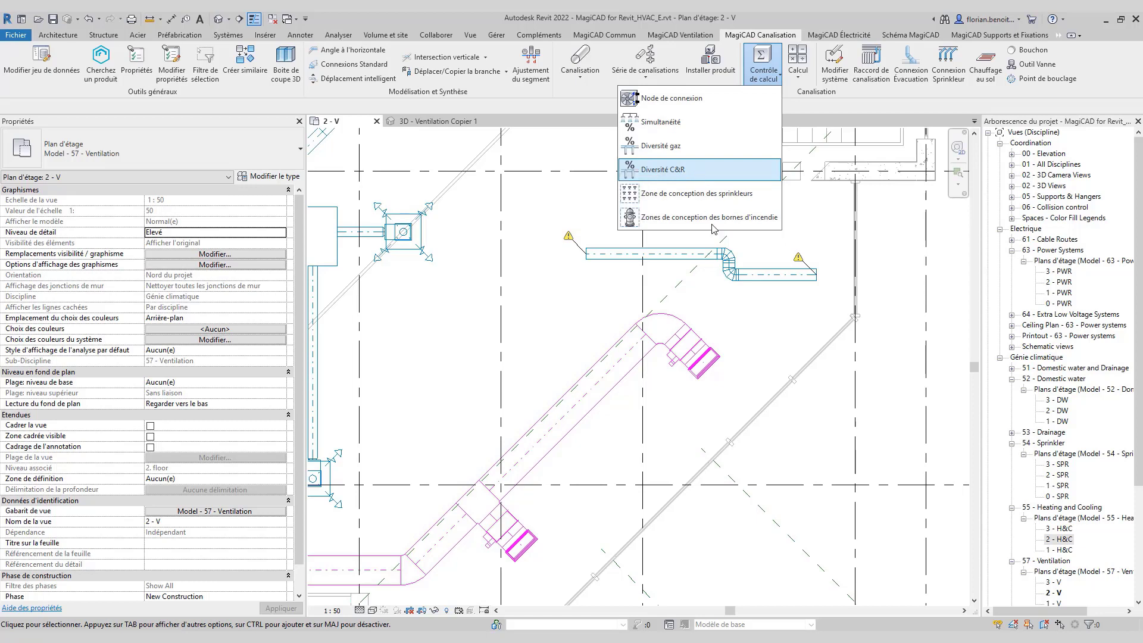
left_click(757, 317)
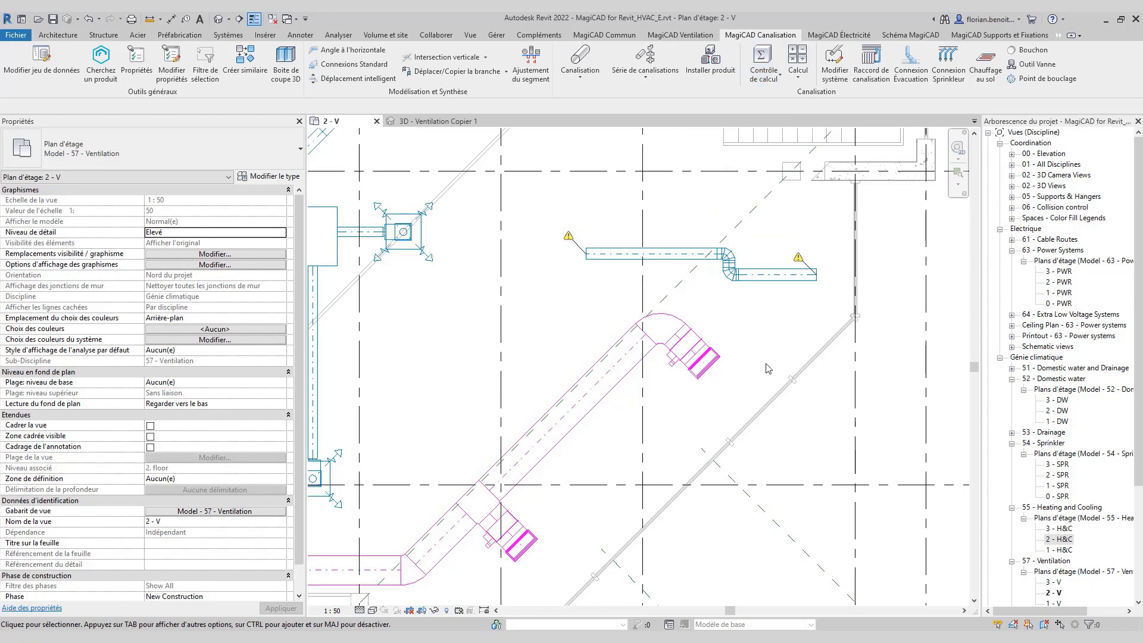
Inspect the generic thermostatic mixing valve THERM-MIXING-VALVE DN20 from several angles among the piping products, and close the product selection
left_click(710, 72)
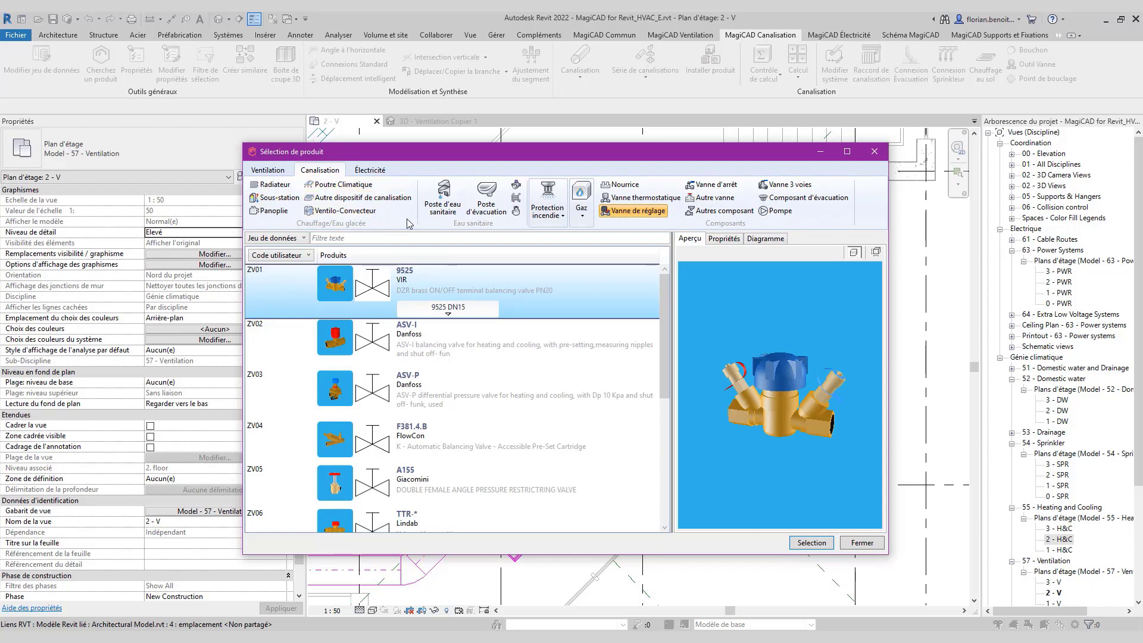
left_click(517, 185)
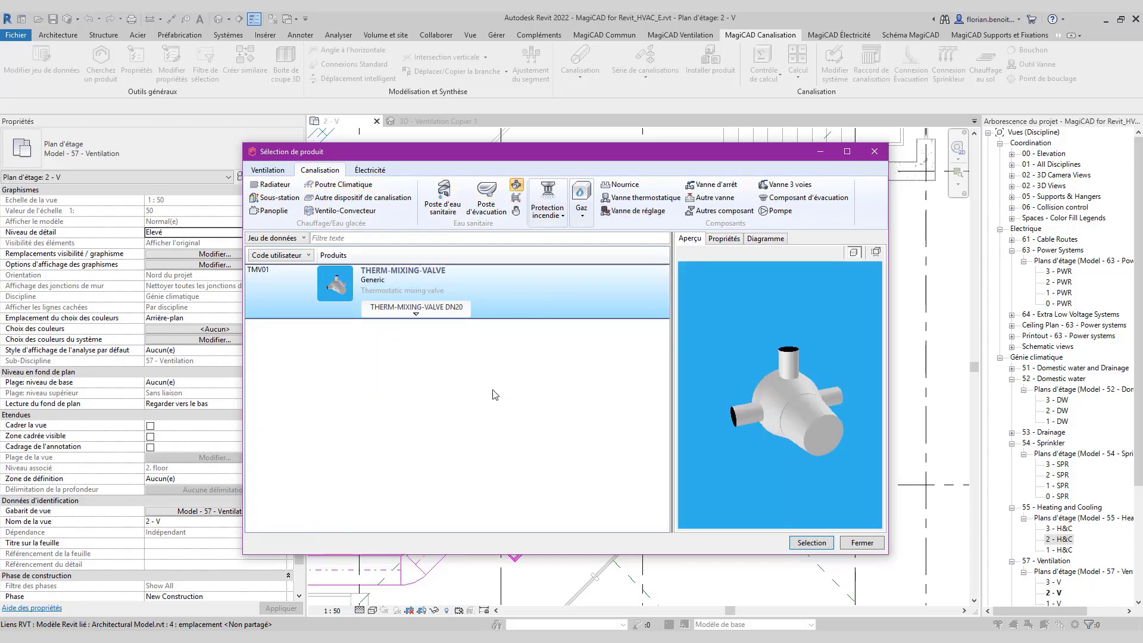
mouse_move(802, 430)
left_mouse_down()
mouse_move(744, 437)
mouse_move(805, 432)
left_mouse_up()
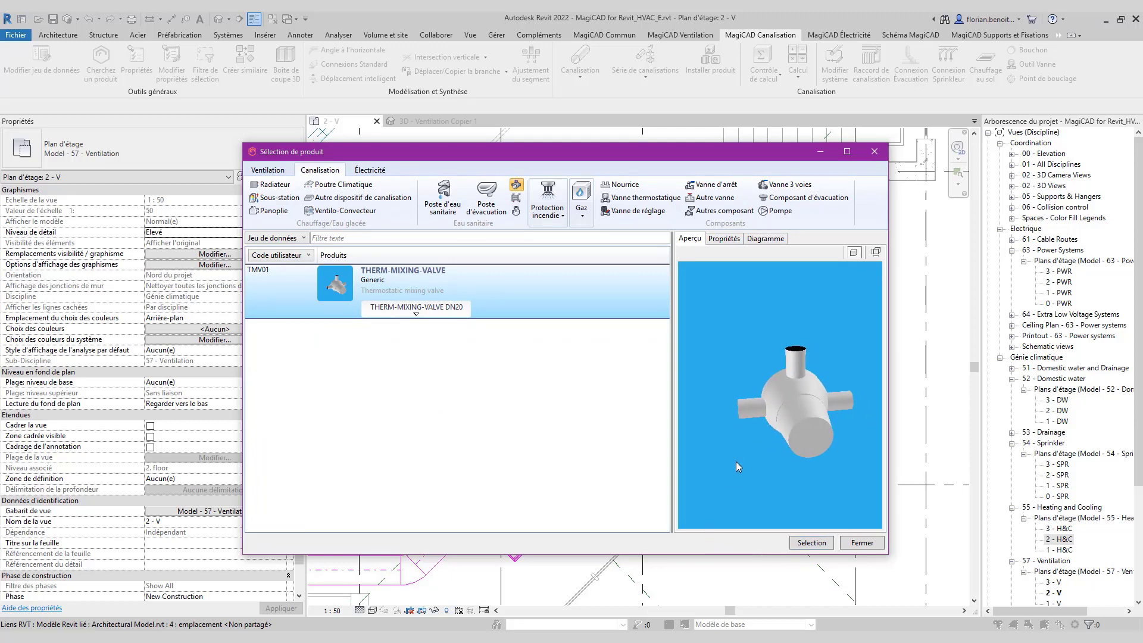
left_click_drag(803, 427, 759, 432)
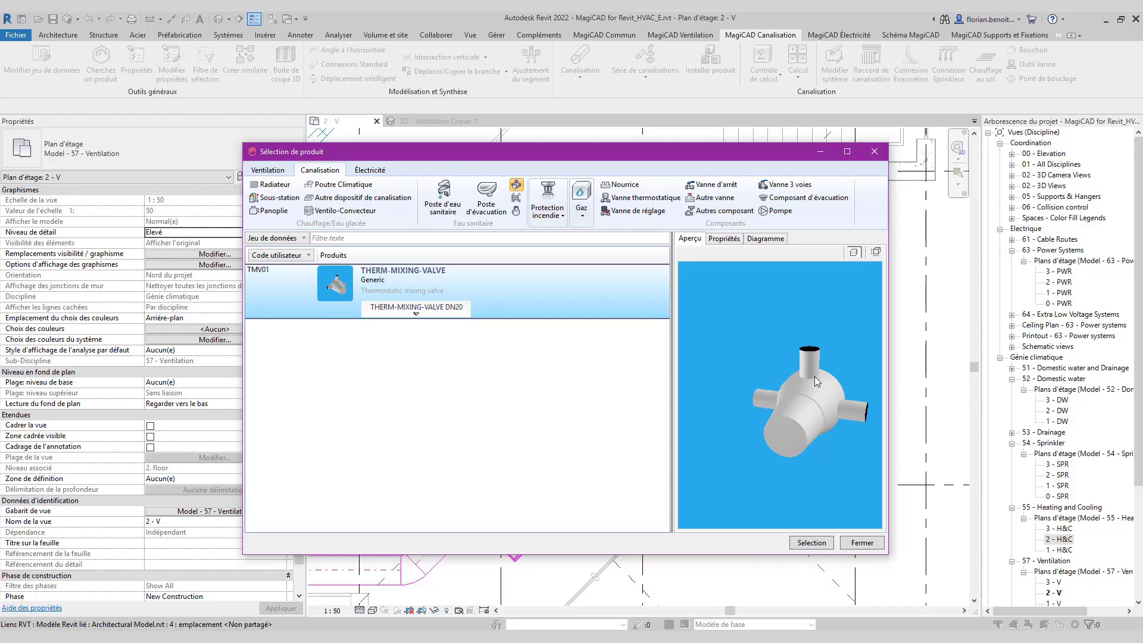
left_click_drag(819, 375, 846, 372)
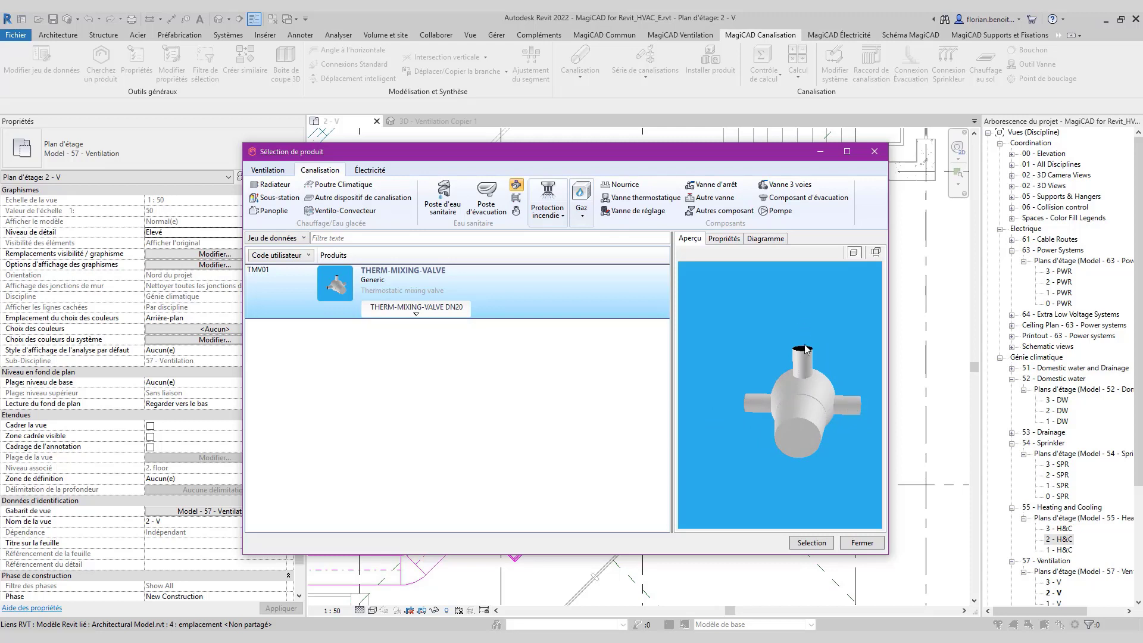
left_click_drag(802, 366, 742, 362)
mouse_move(807, 430)
left_mouse_down()
mouse_move(817, 360)
mouse_move(809, 428)
left_mouse_up()
left_click_drag(801, 350, 824, 450)
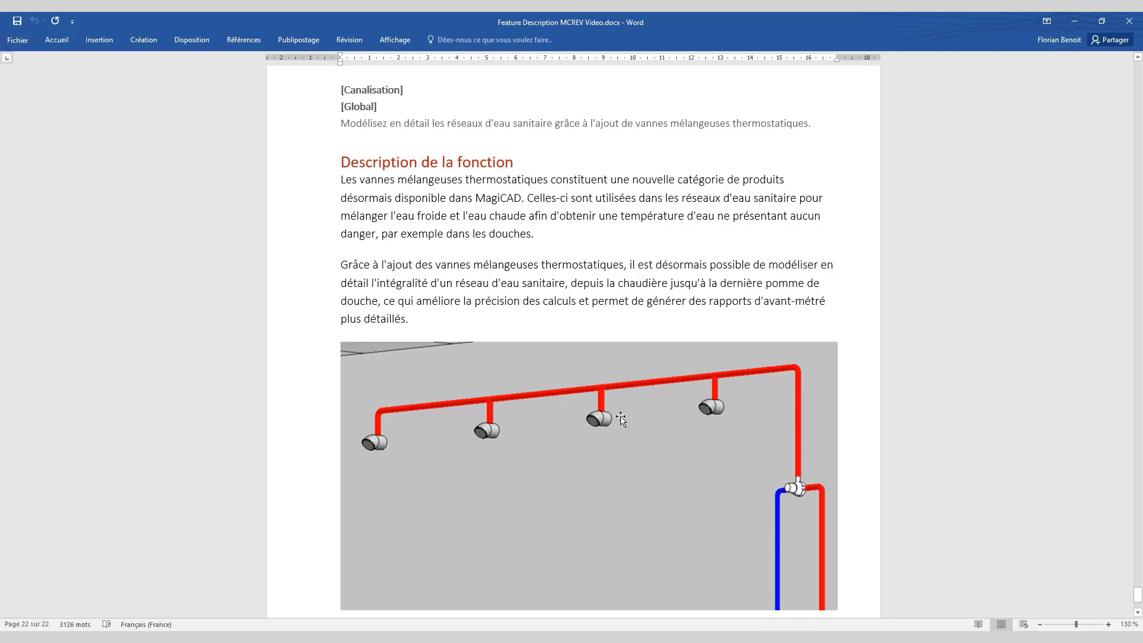
left_click(1077, 21)
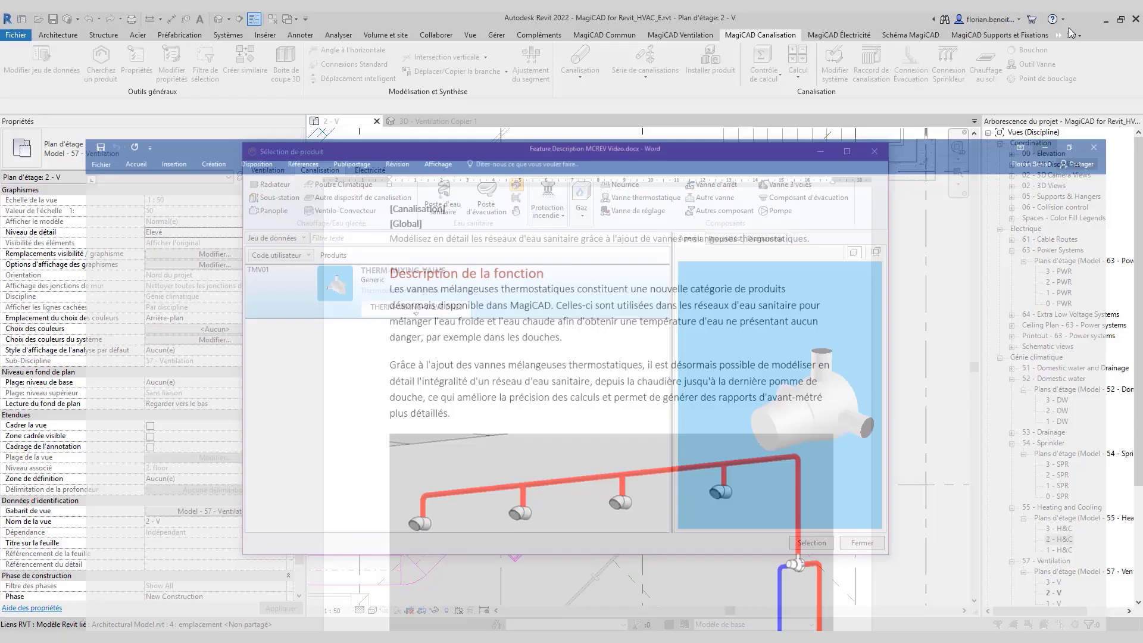
left_click(854, 543)
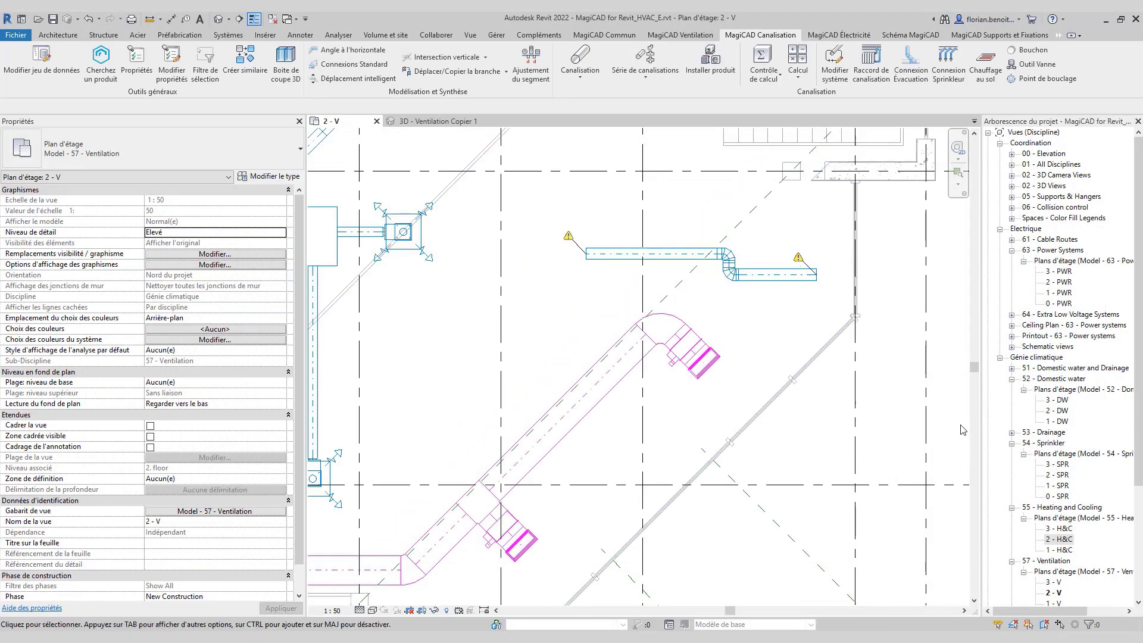
Open the Ventilation drafting view from the schematic views and close the 3D - Ventilation Copier 1 view
scroll(1129, 364, "down", 4)
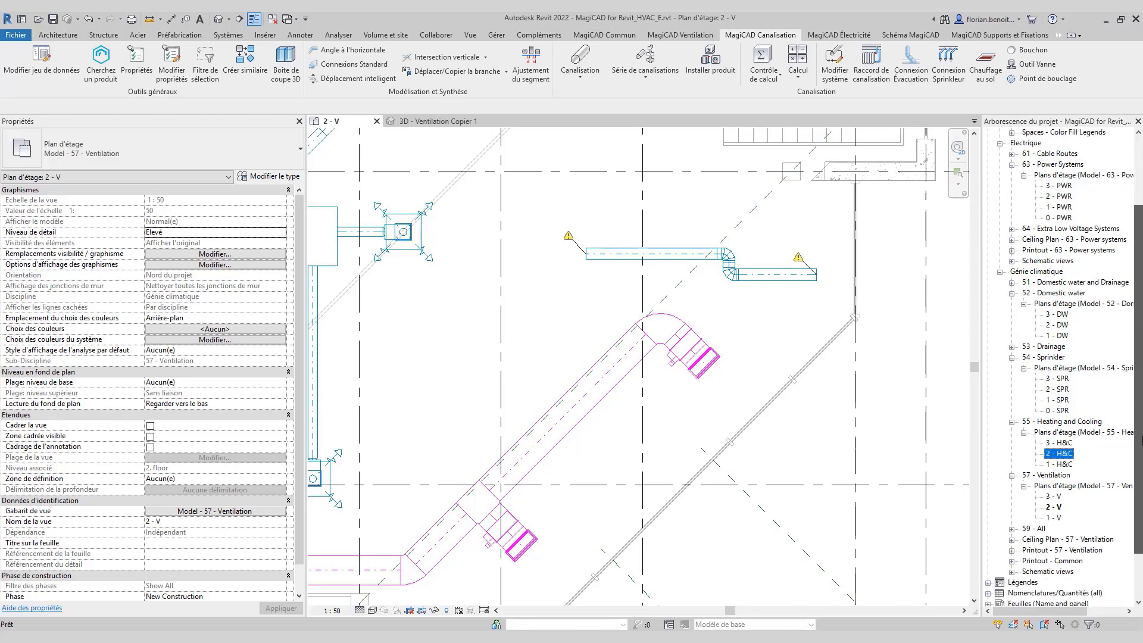
left_click_drag(1139, 485, 1140, 492)
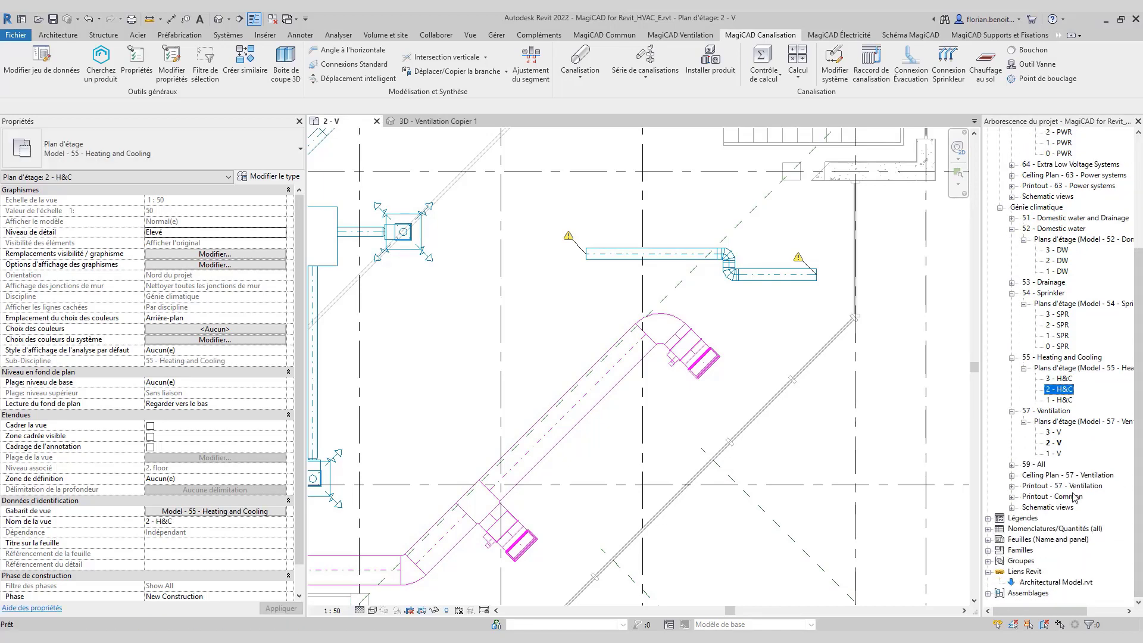
left_click(1012, 507)
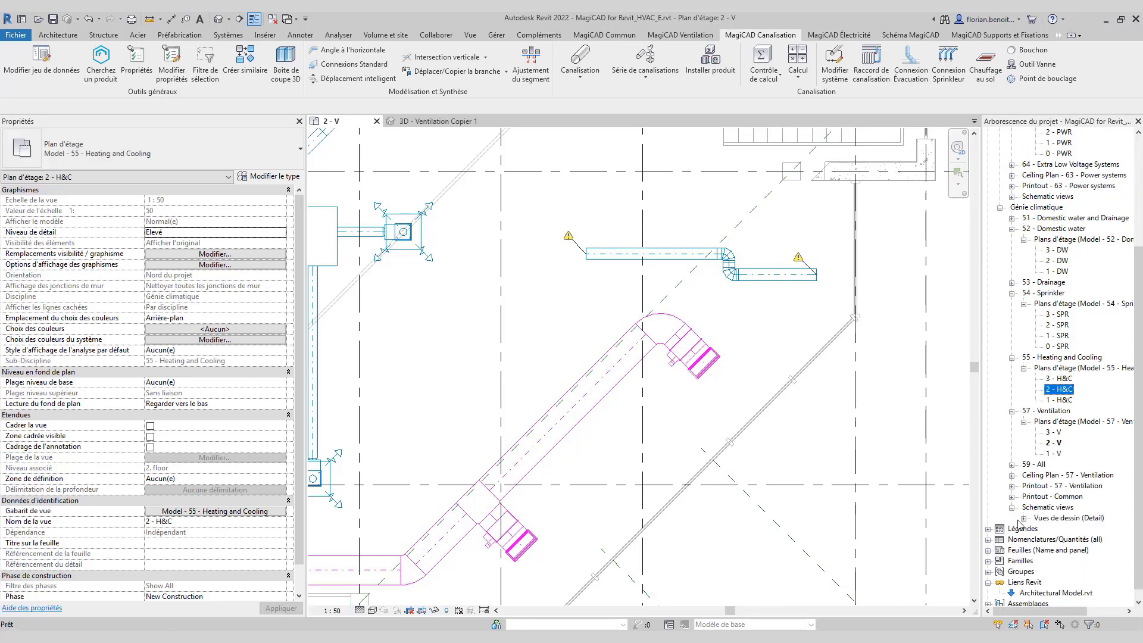
left_click(1024, 518)
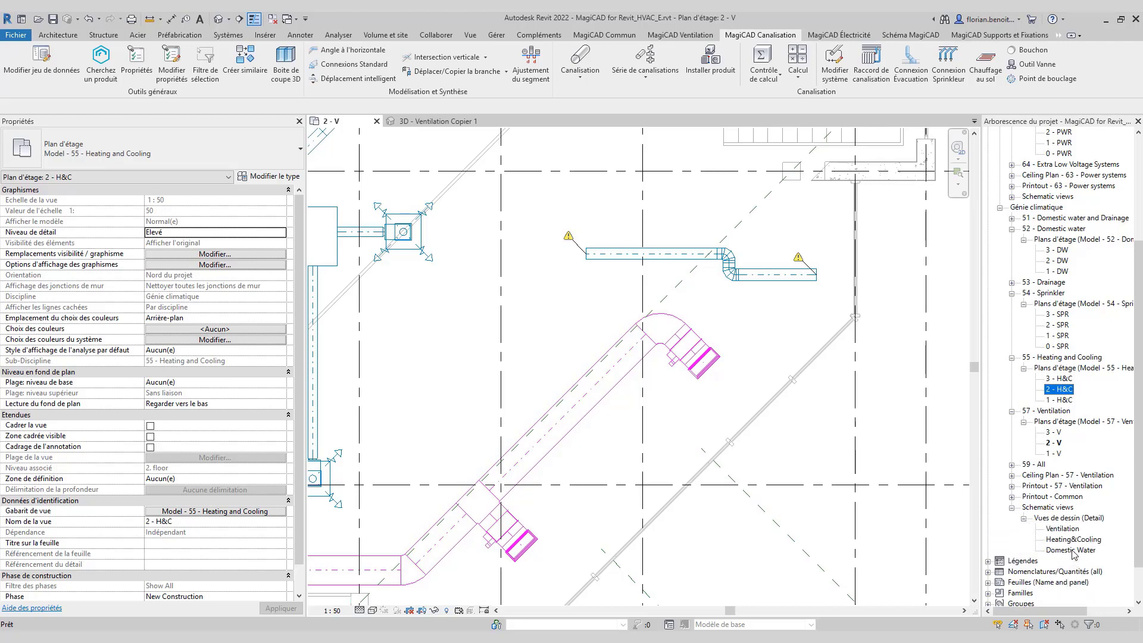
left_click(1065, 529)
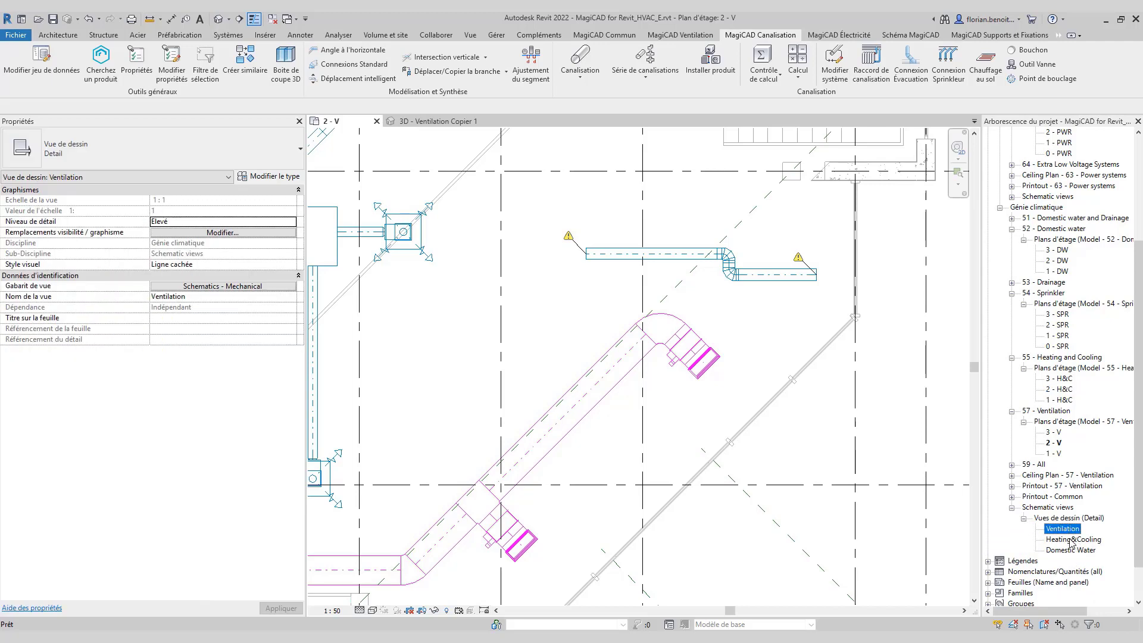
double_click(1065, 528)
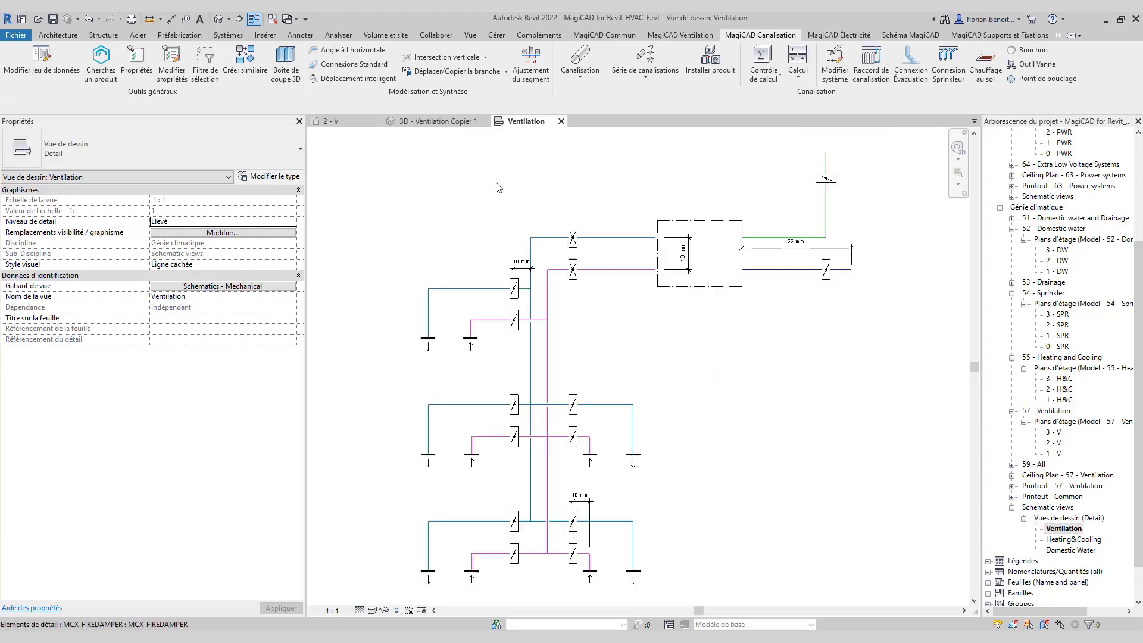
left_click(484, 121)
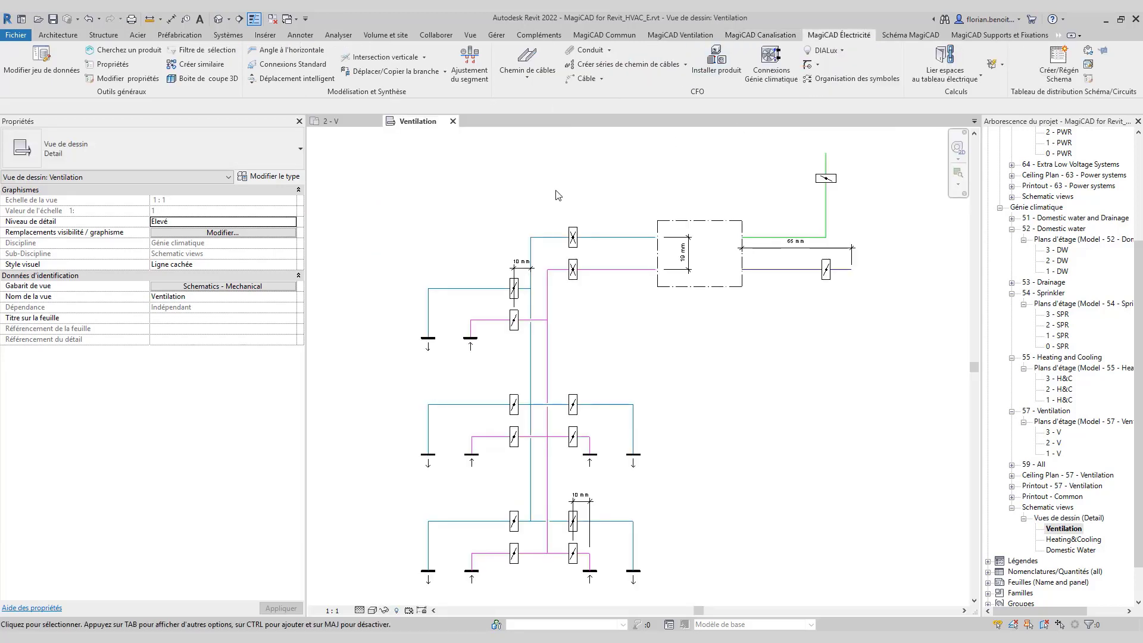
Examine the Cooling coil symbol assembly in the dataset's Default group of schematic assemblies, and close the dataset without changes
left_click(910, 35)
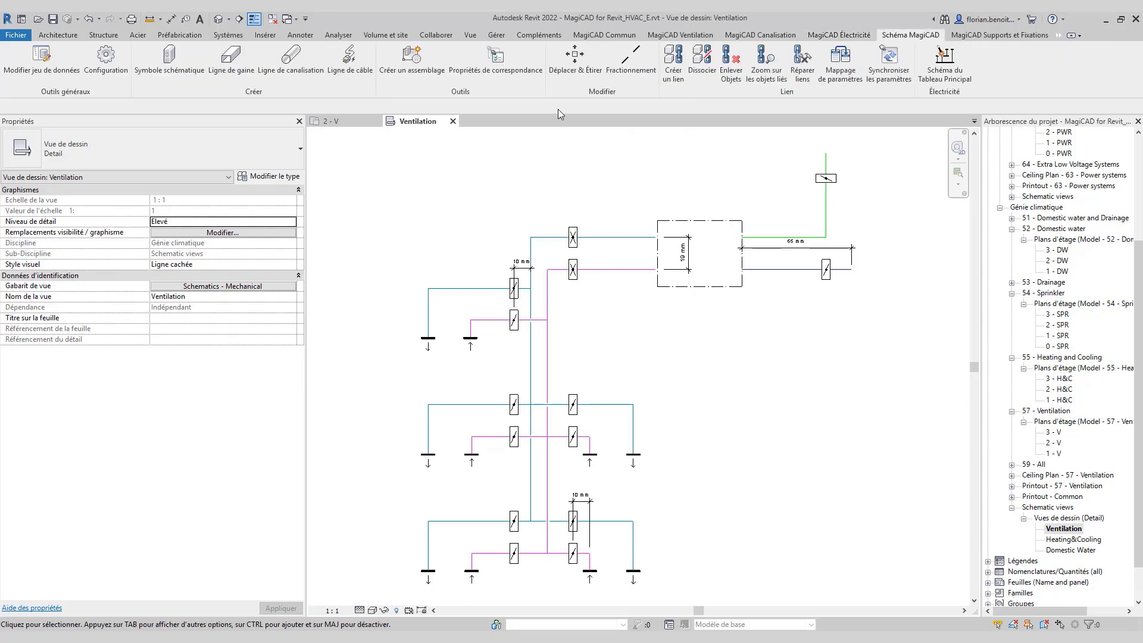
left_click(363, 77)
left_click(40, 59)
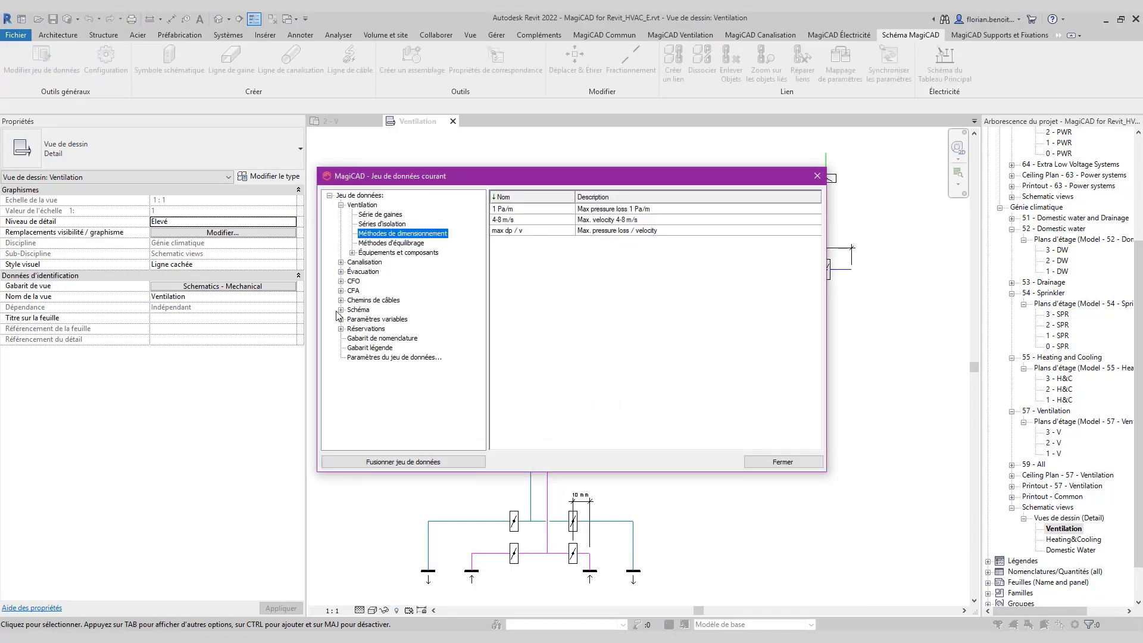
left_click(342, 310)
left_click(352, 328)
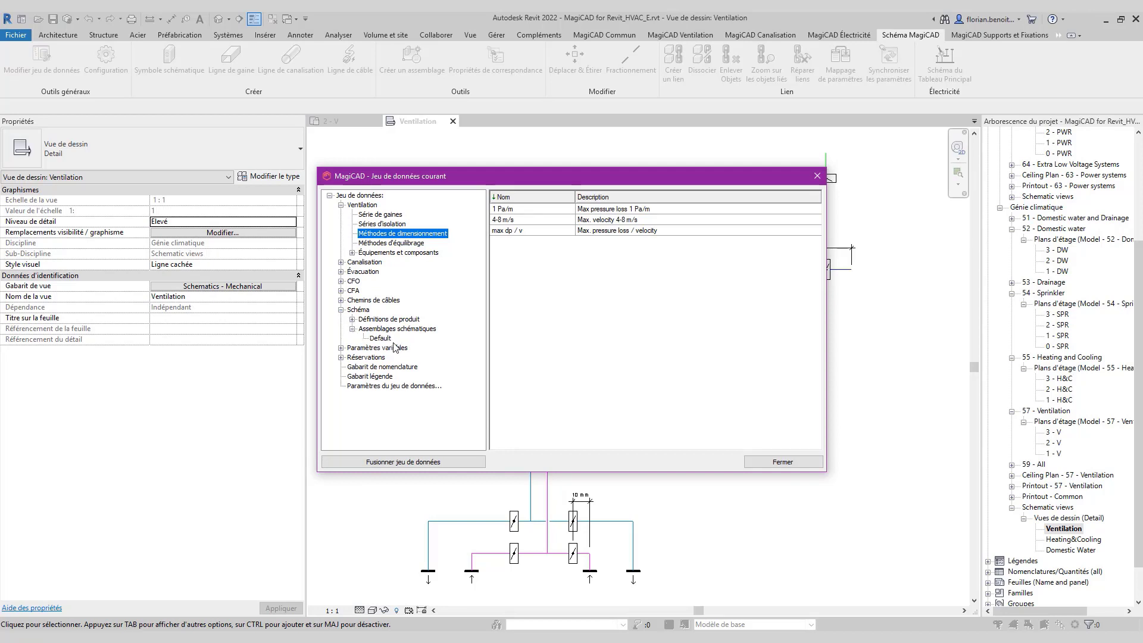
left_click(387, 339)
double_click(559, 219)
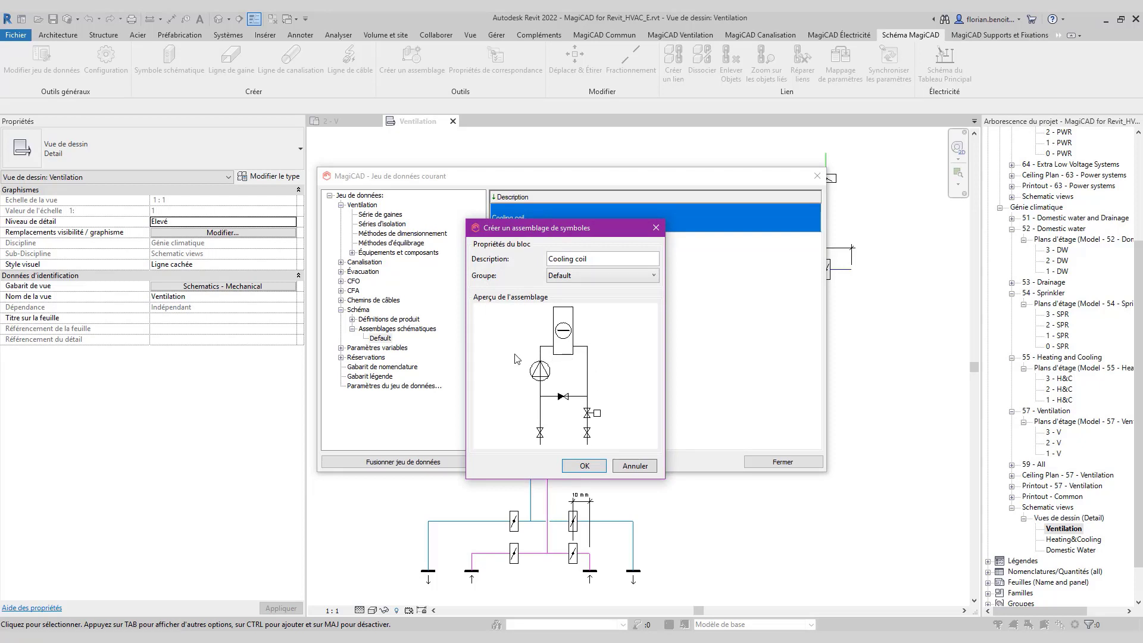
left_click(647, 464)
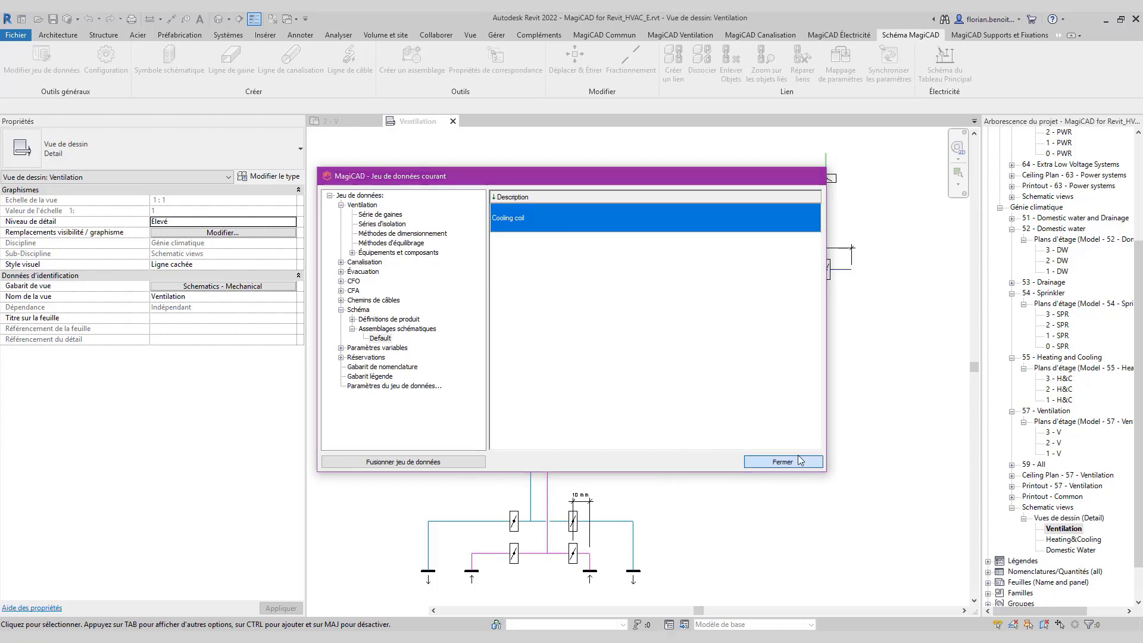
left_click(795, 461)
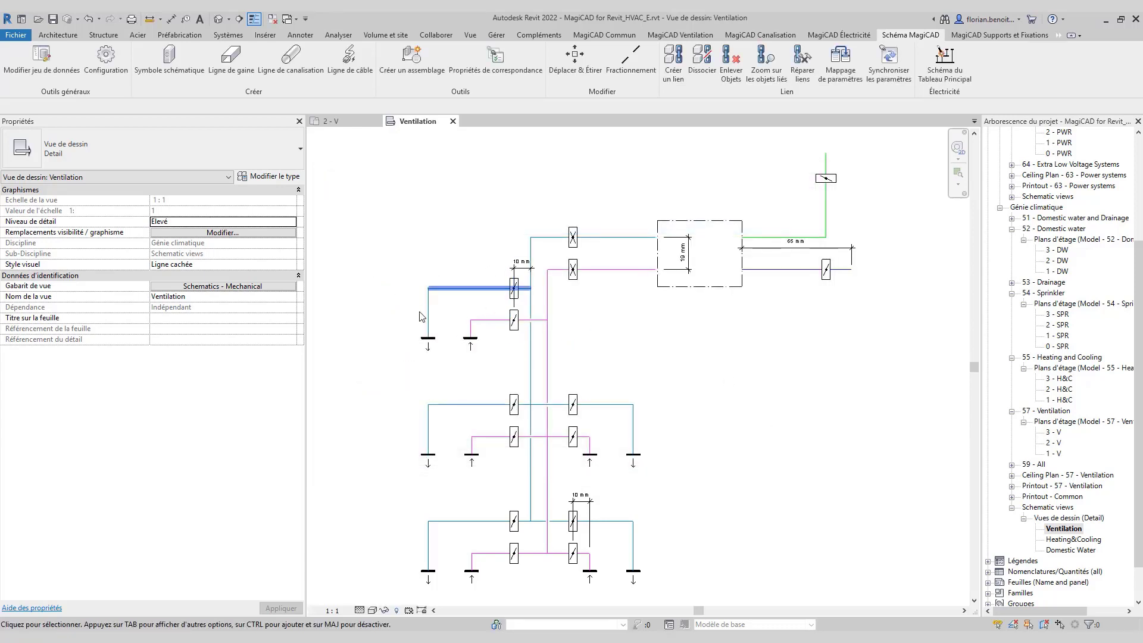
scroll(437, 325, "up", 3)
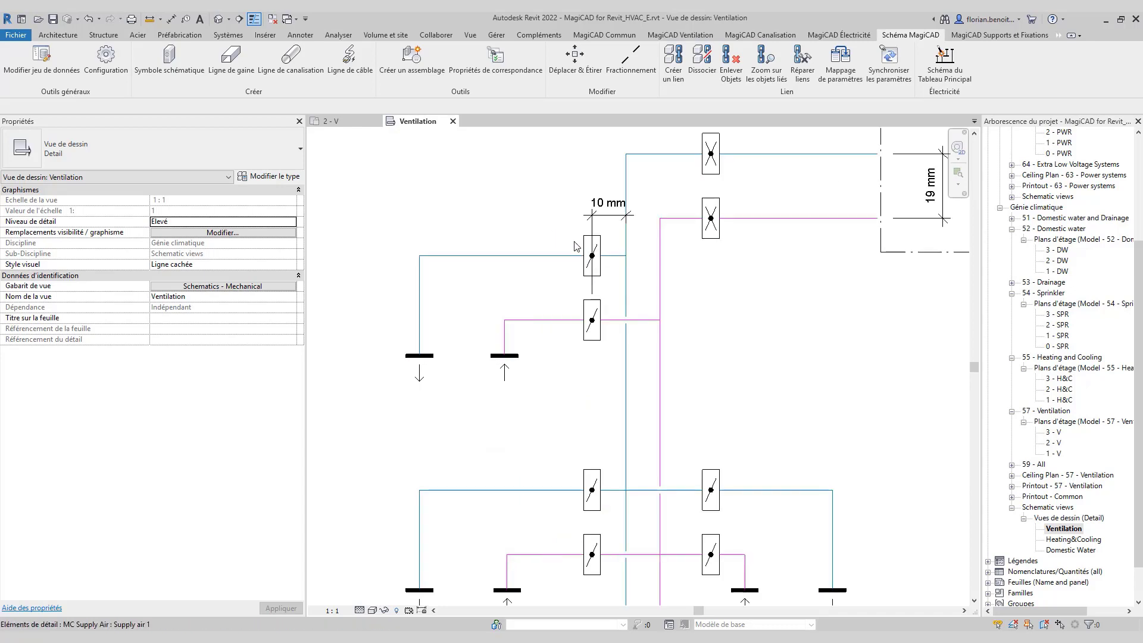
scroll(479, 360, "down", 2)
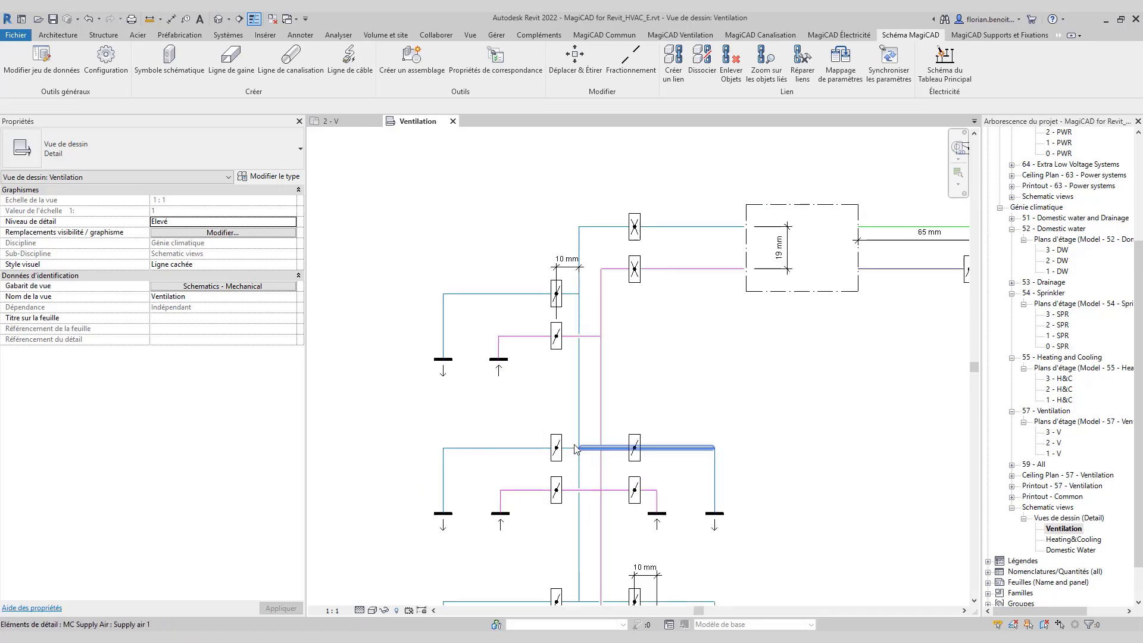
right_click(503, 490)
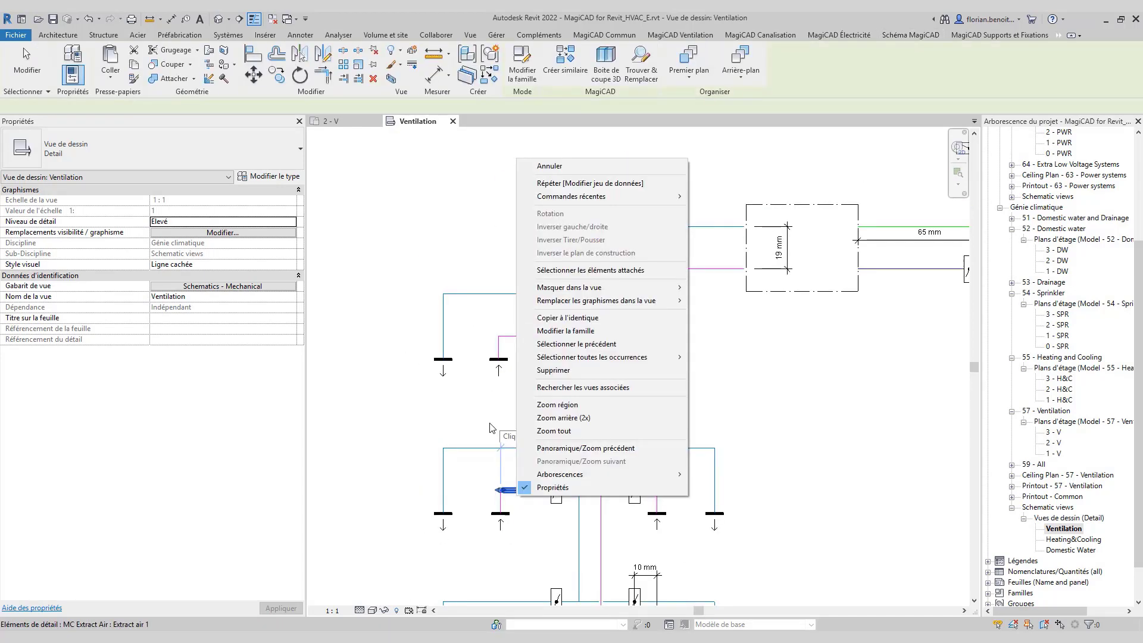
left_click(476, 411)
left_click(448, 412)
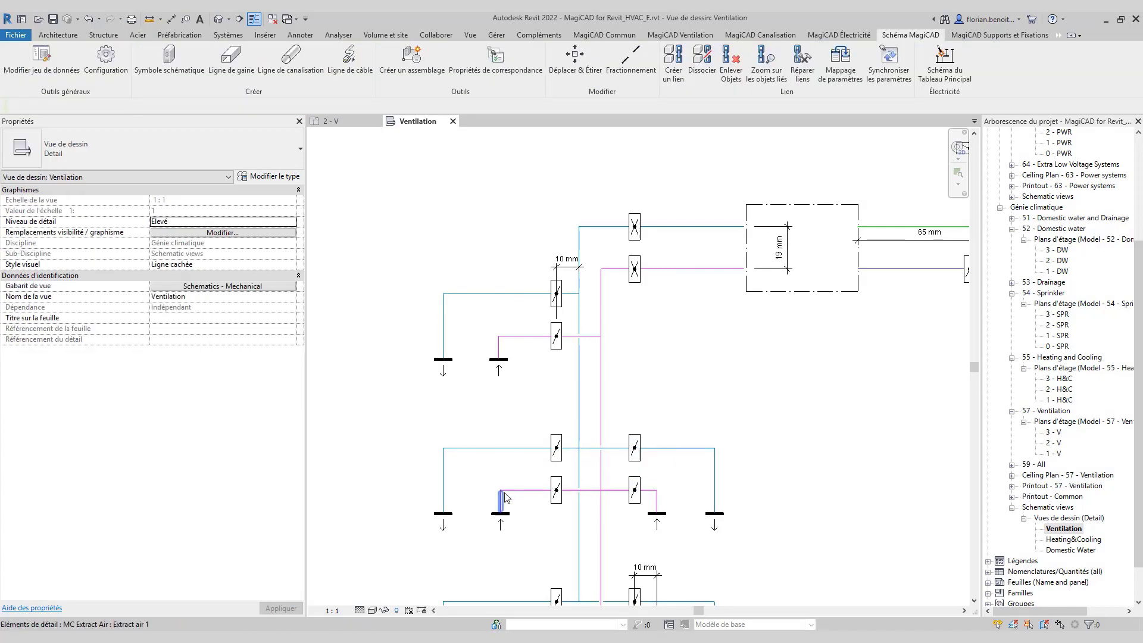
Create a Default-group symbol assembly named Branche VE from the middle level's left-hand supply and extract branches, with the supply shut-off damper as main element
left_click_drag(409, 419, 605, 542)
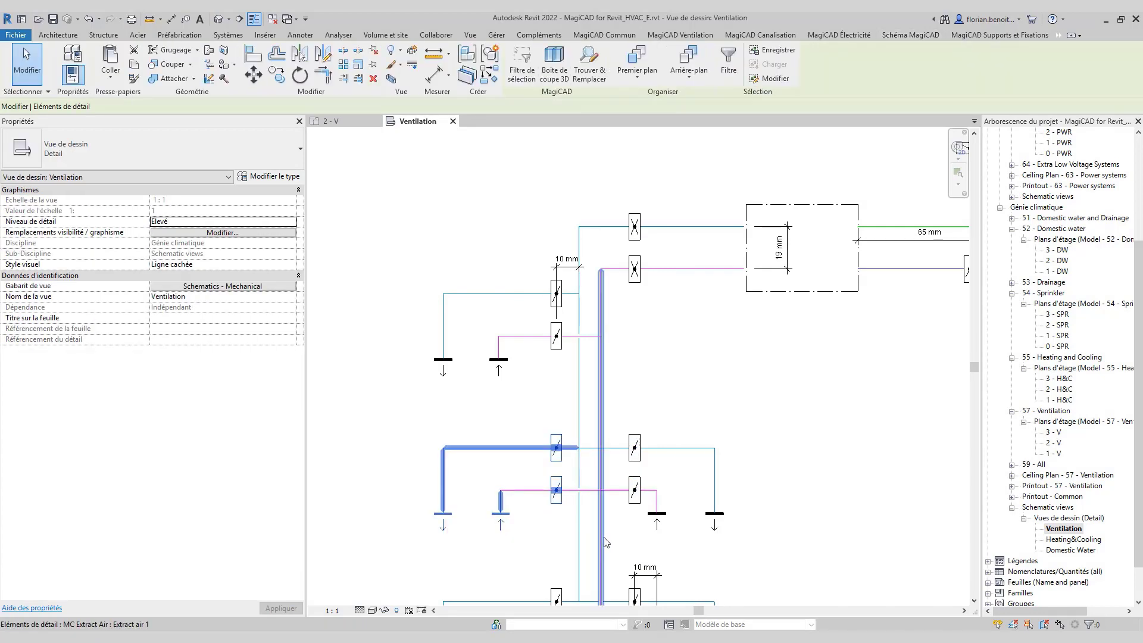
left_click(530, 492, "ctrl")
left_click(555, 335, "ctrl")
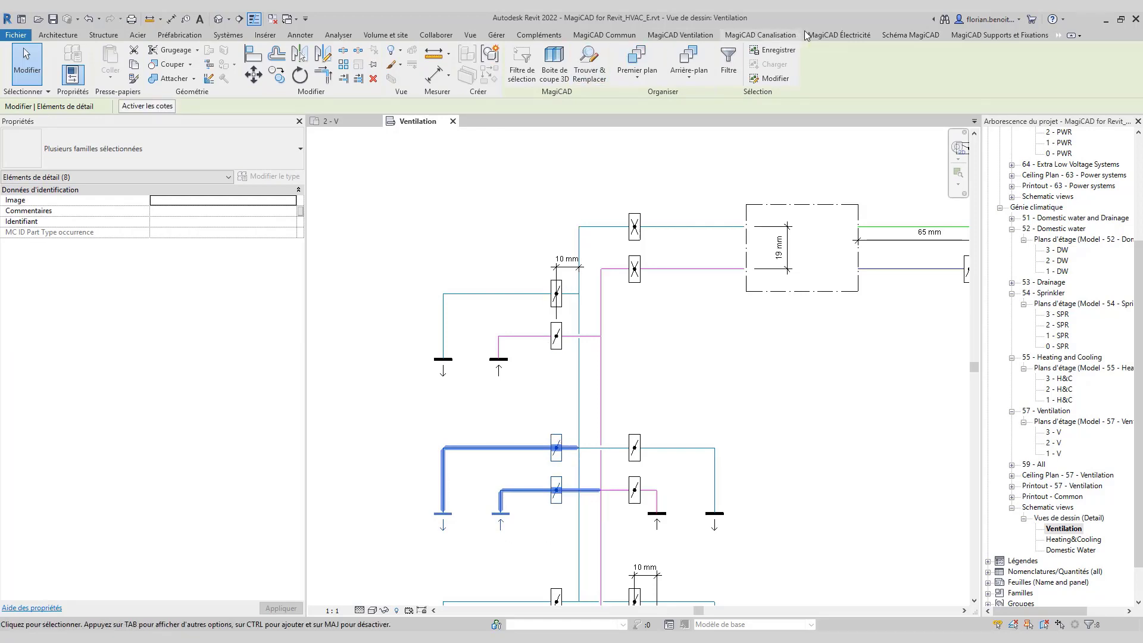
left_click(909, 37)
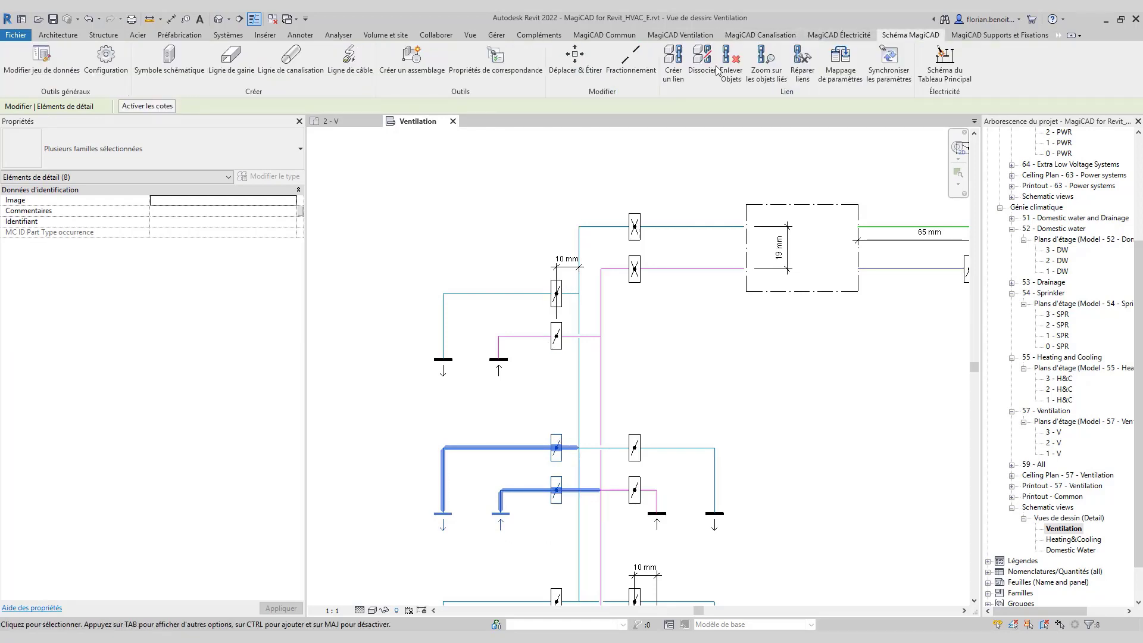
left_click(417, 72)
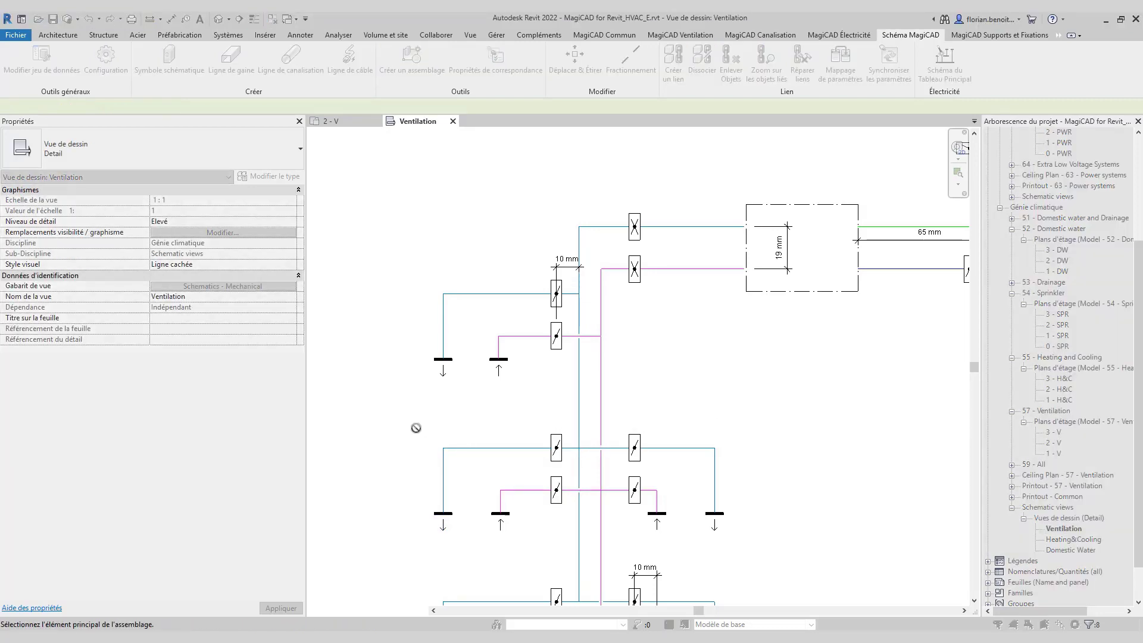
left_click(555, 440)
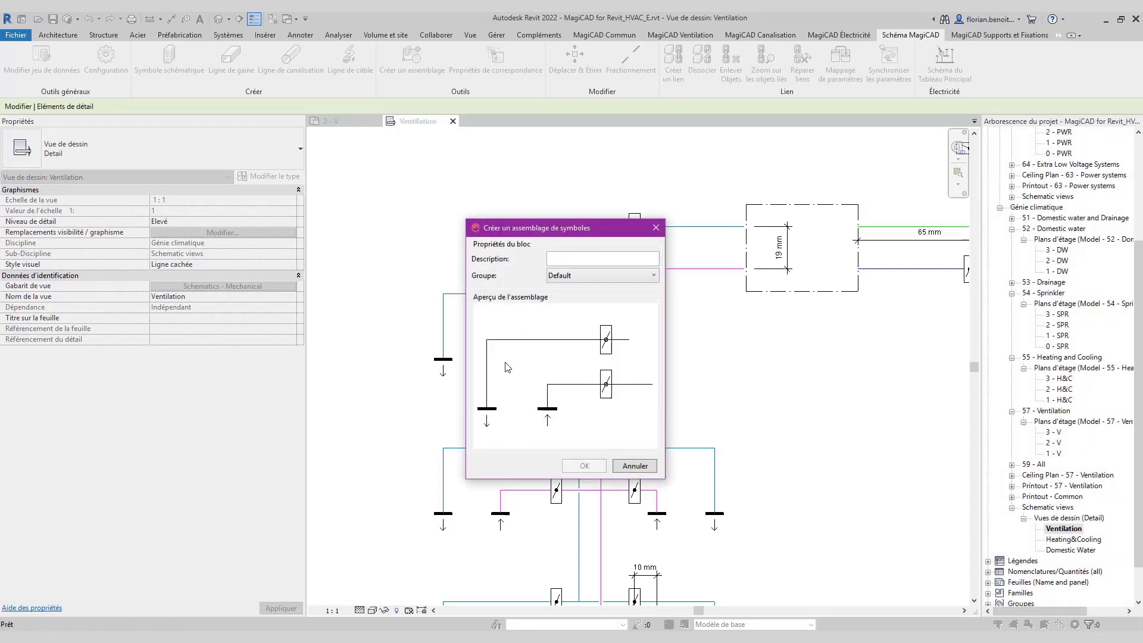
left_click(593, 259)
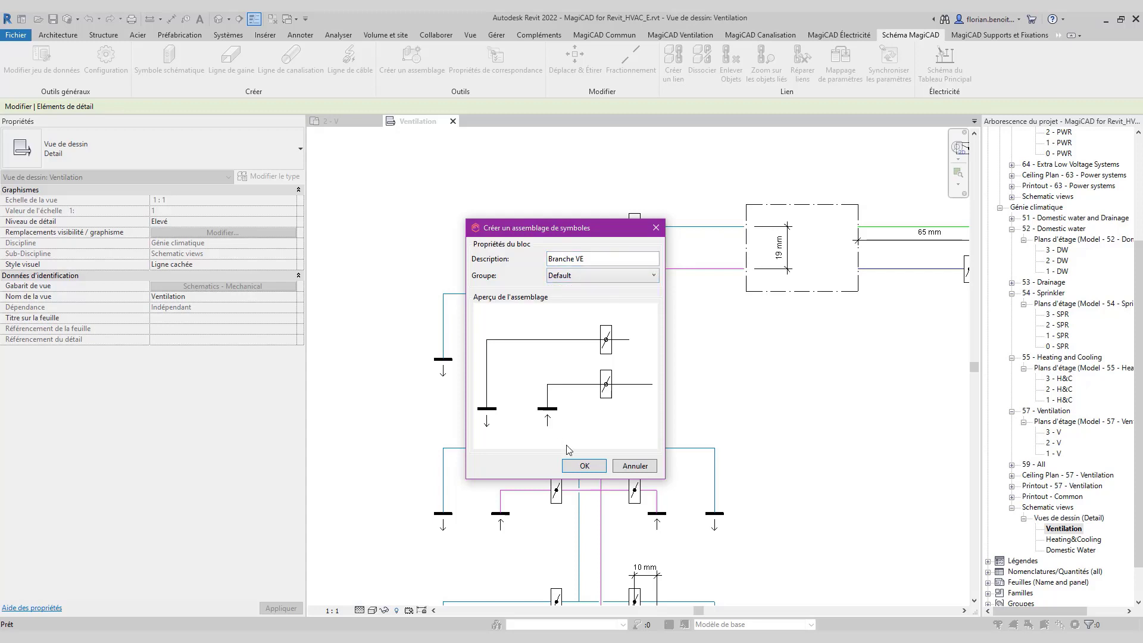
left_click(583, 466)
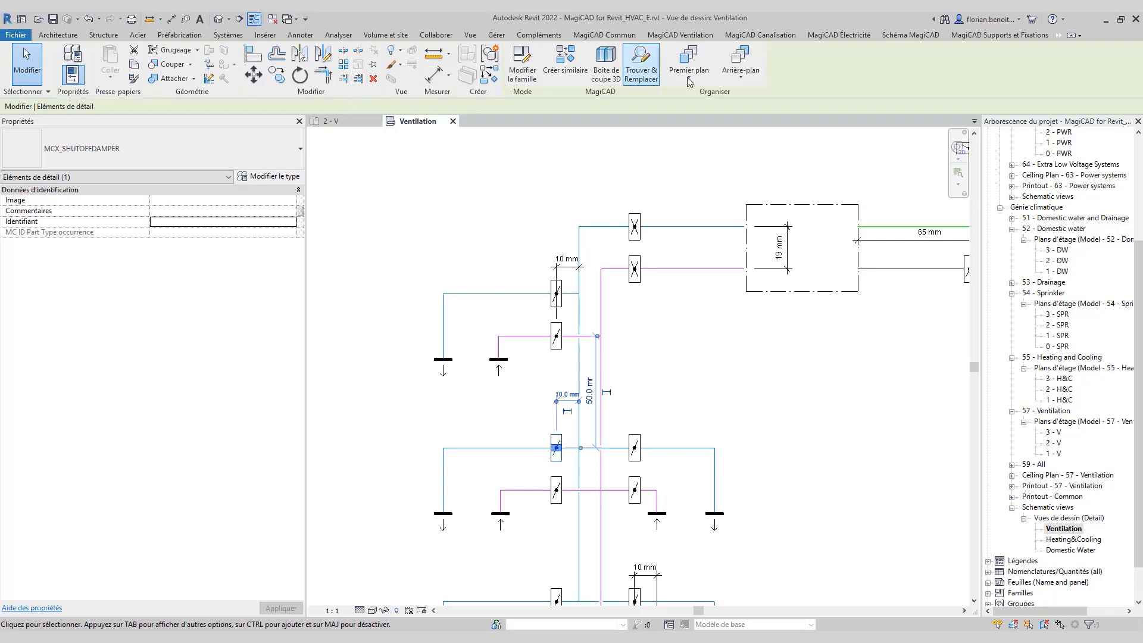
Insert the Branche VE assembly once in the Ventilation schematic, above the uppermost left-hand branches, and end the placement
left_click(914, 36)
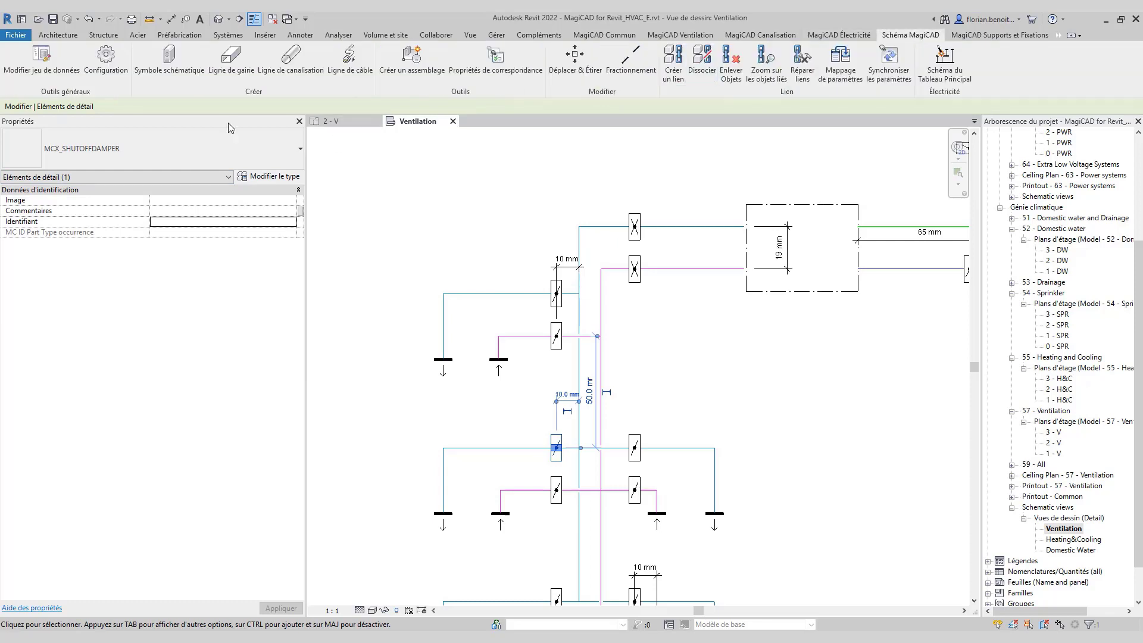
left_click(176, 75)
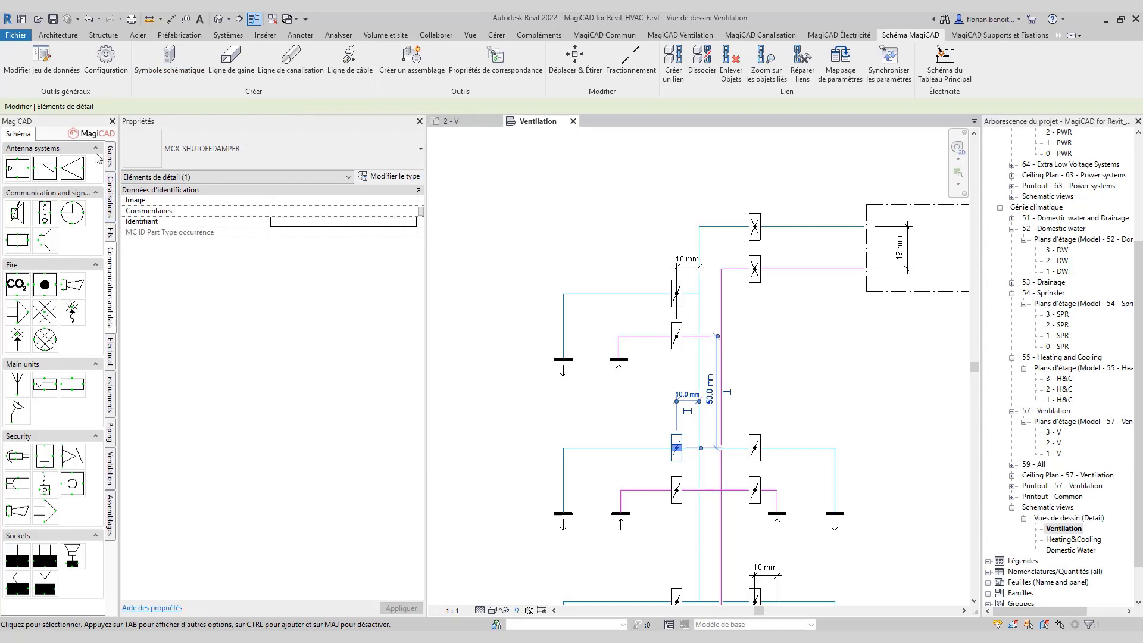
left_click(110, 470)
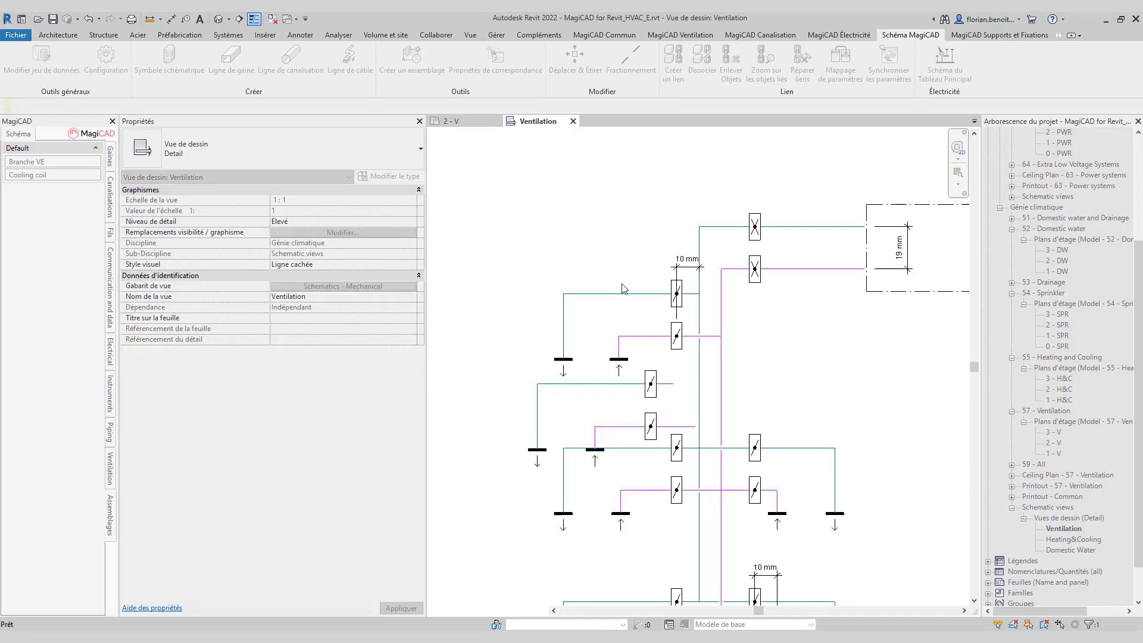
left_click(659, 197)
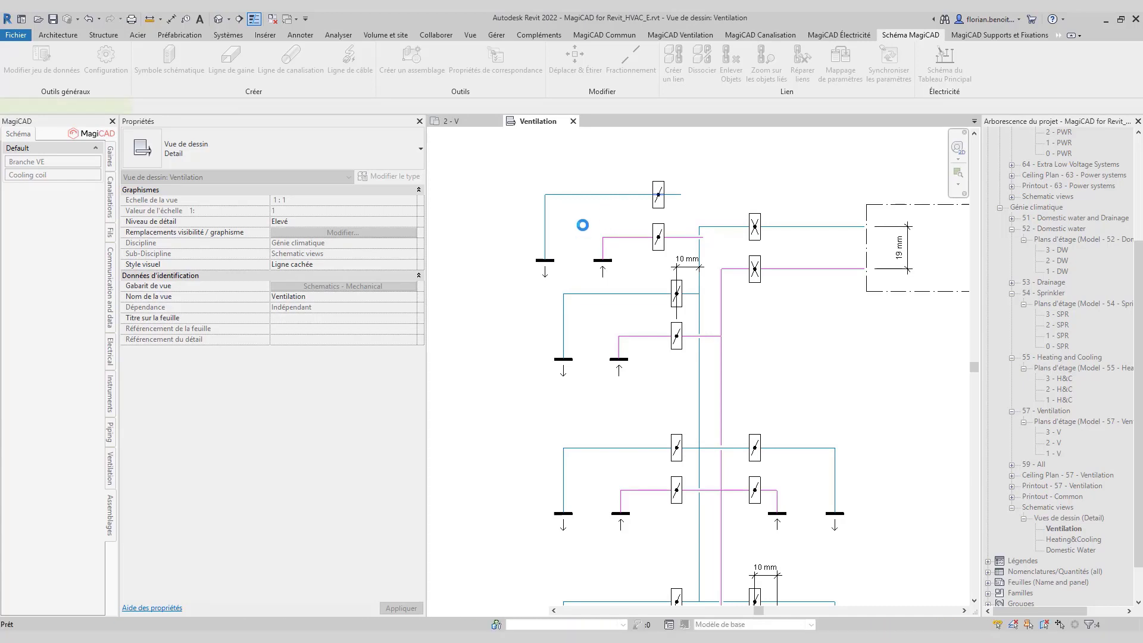
left_click(664, 194)
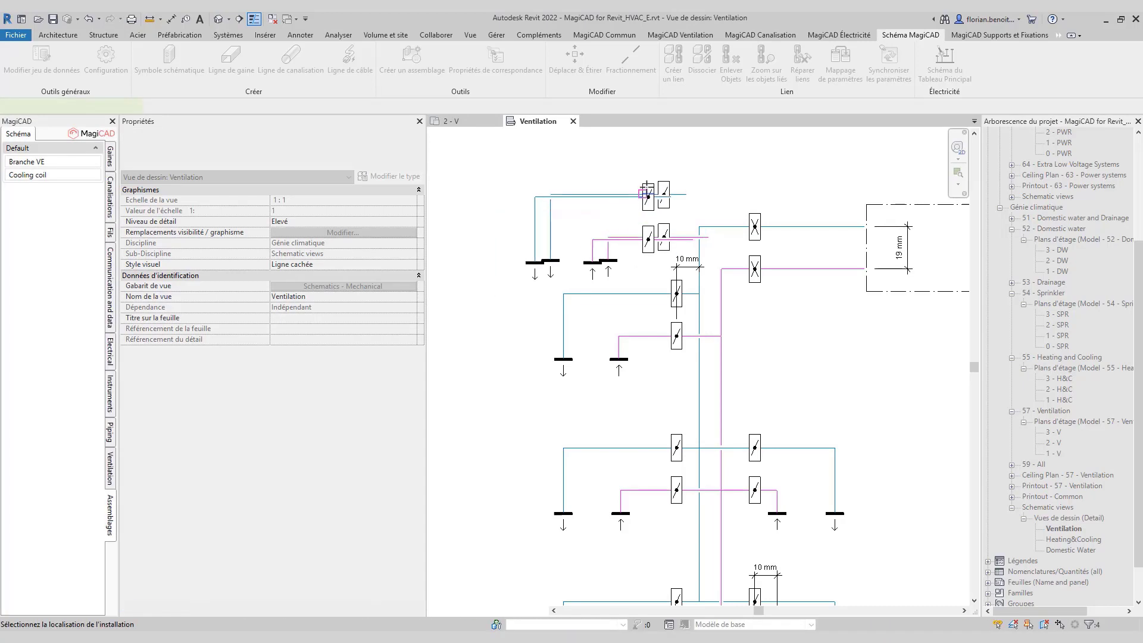
left_click(595, 202)
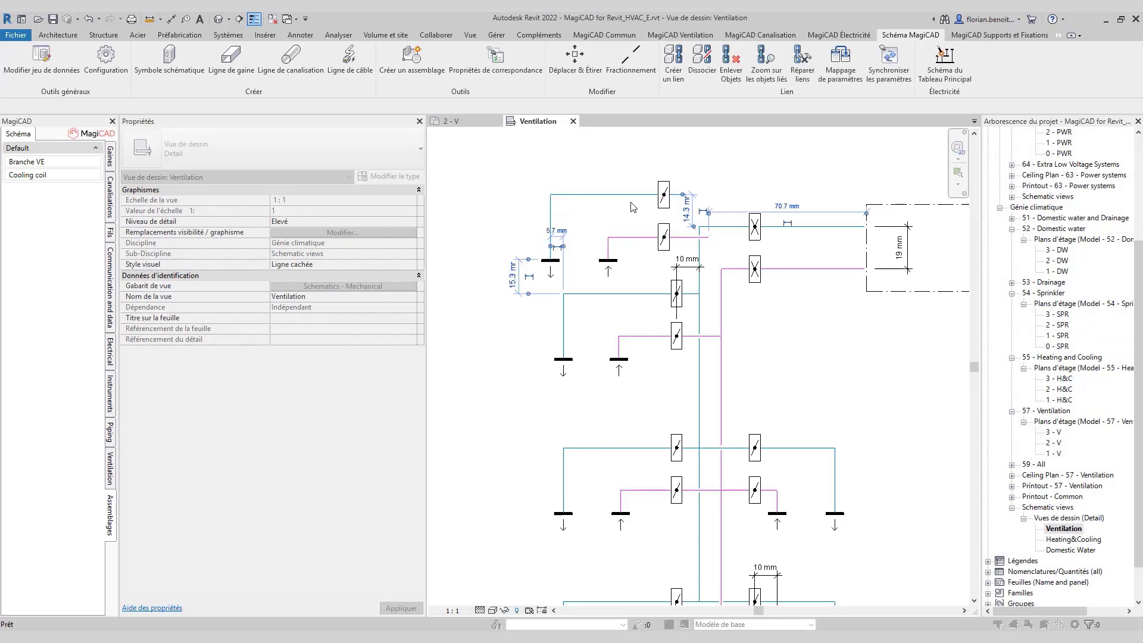
Inspect the inserted assembly's individual elements, including its supply duct line, supply air device and extract shut-off damper, then view the whole schematic
scroll(631, 206, "up", 4)
scroll(580, 261, "down", 1)
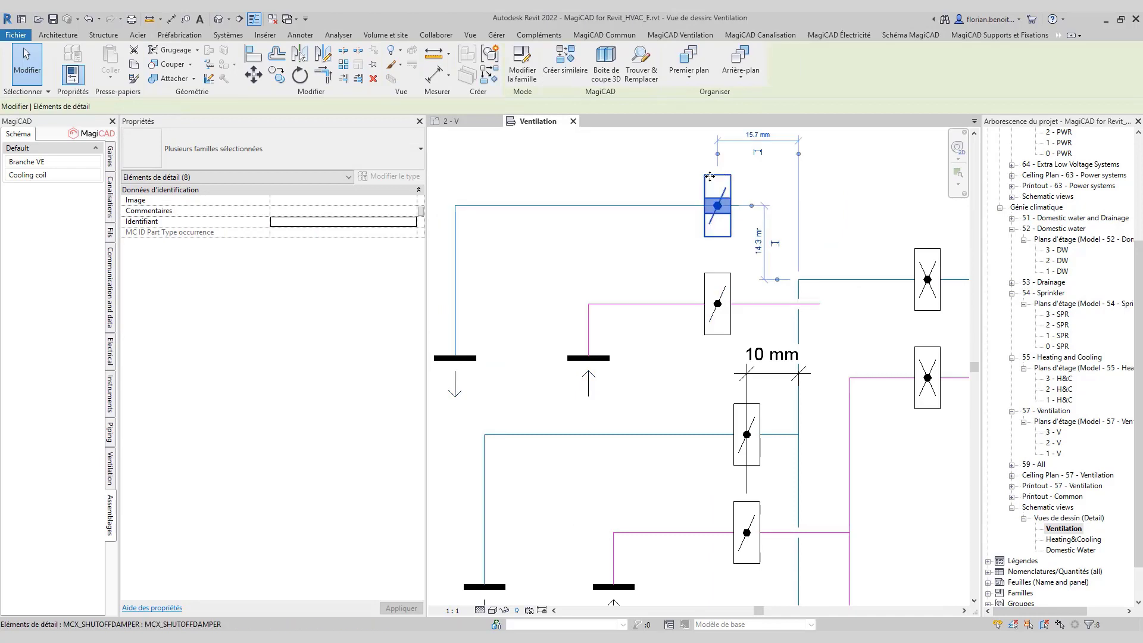
left_click(456, 244)
left_click(457, 244)
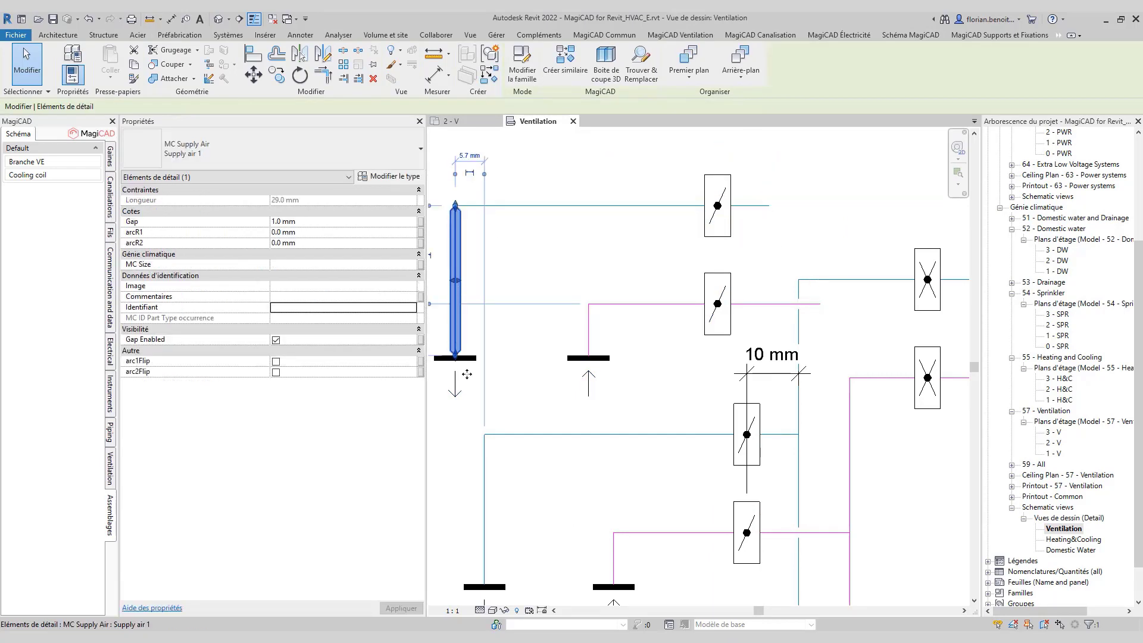
left_click(612, 366)
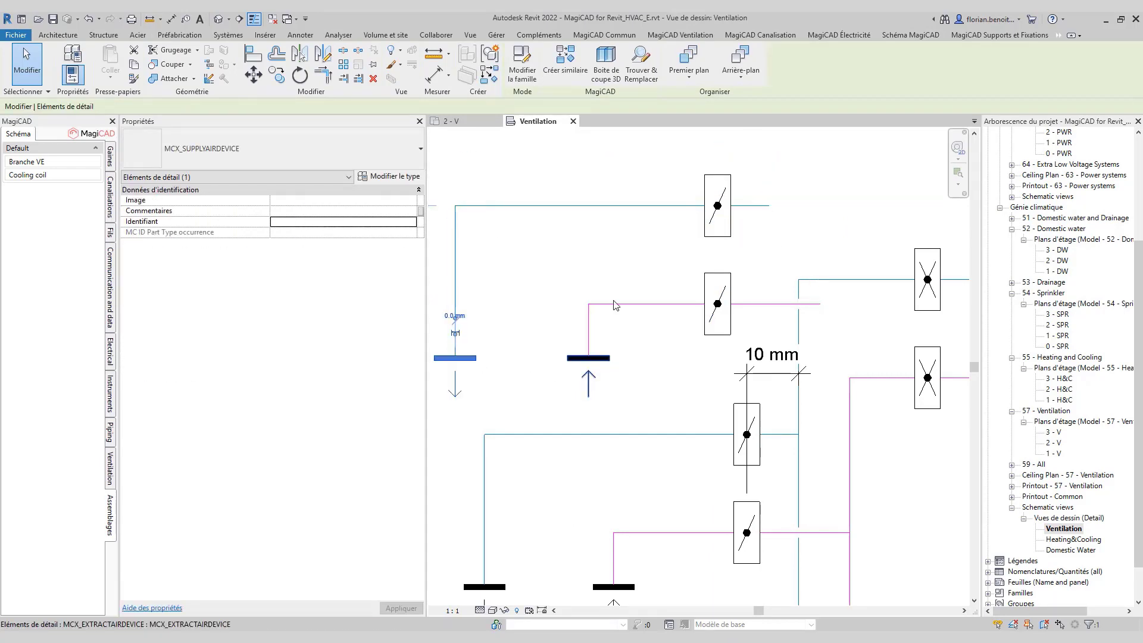
left_click(727, 280)
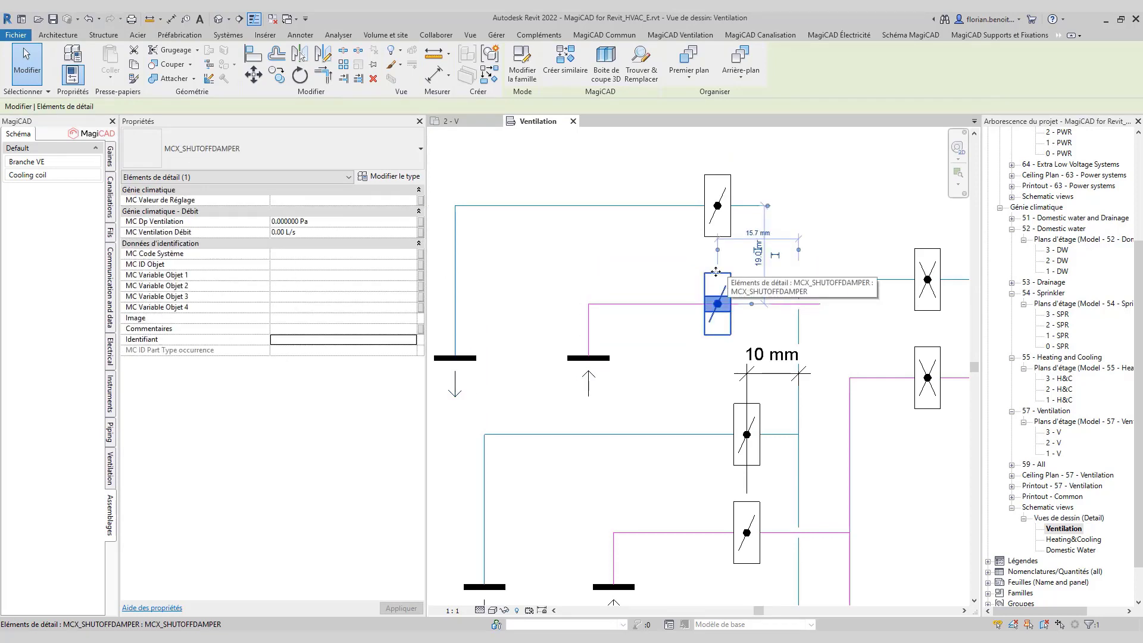
scroll(673, 255, "down", 2)
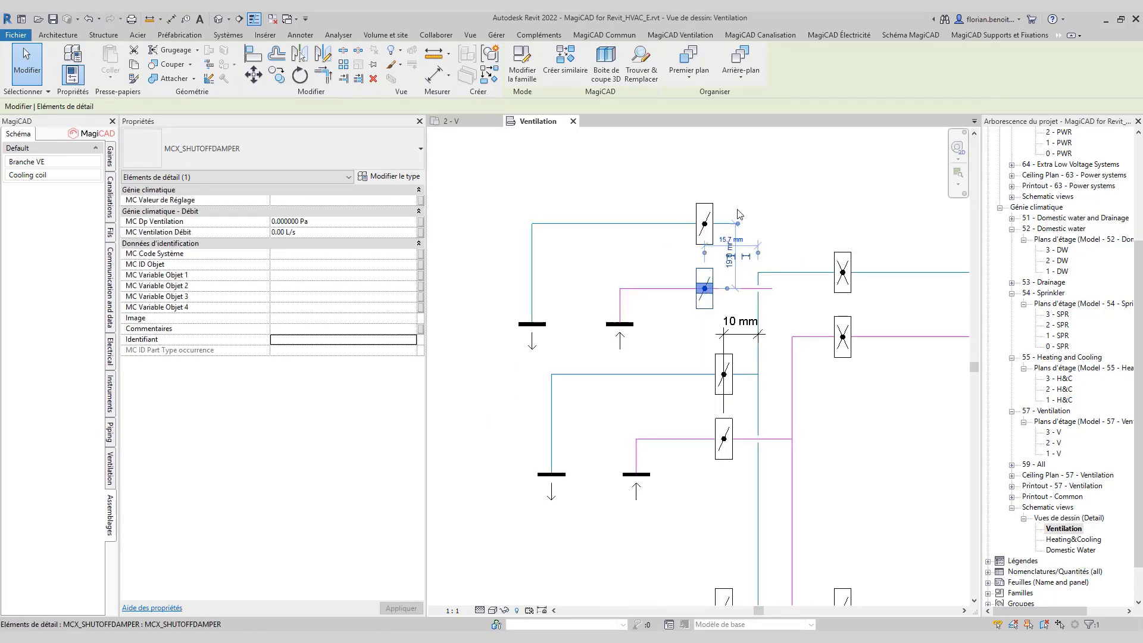
left_click(643, 205)
scroll(621, 215, "down", 2)
scroll(724, 307, "down", 2)
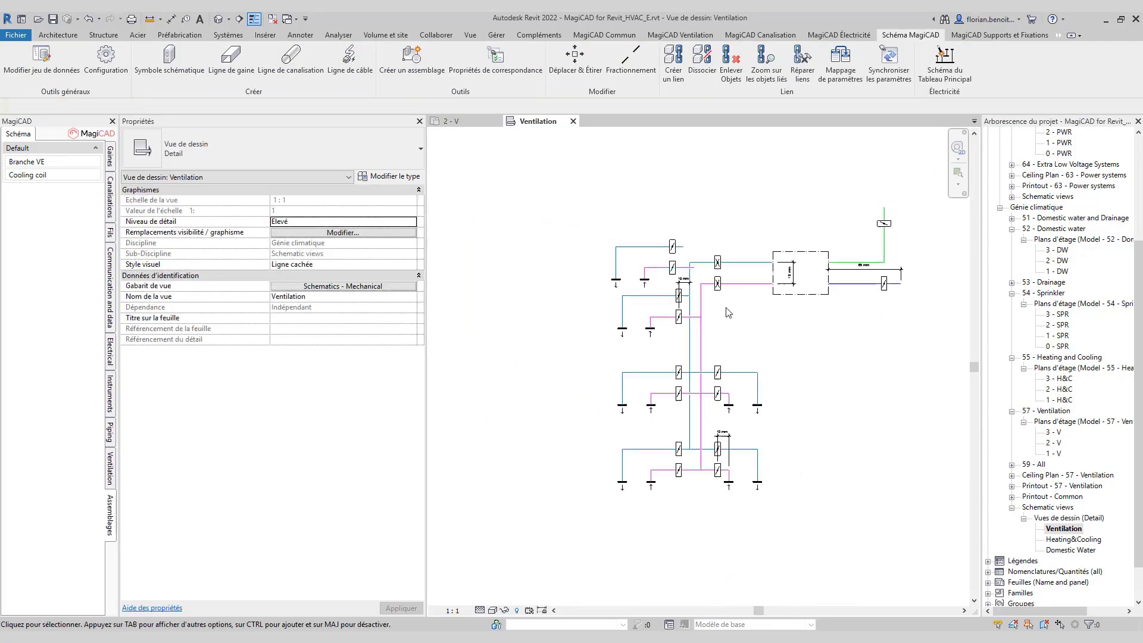